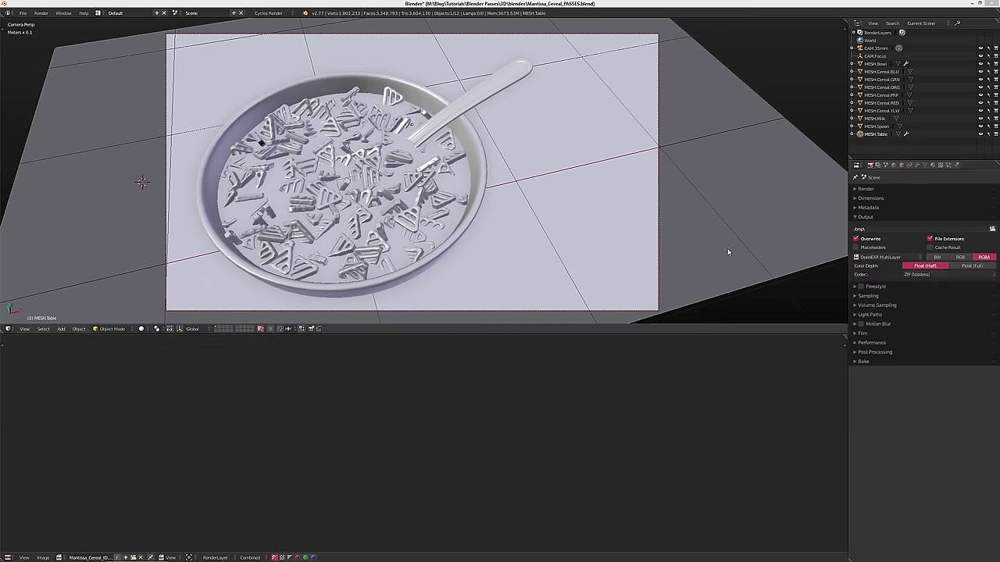
Inspect the scene's enabled render passes and the object pass index settings of MESH.Bowl and MESH.Cereal.BLU
click(878, 166)
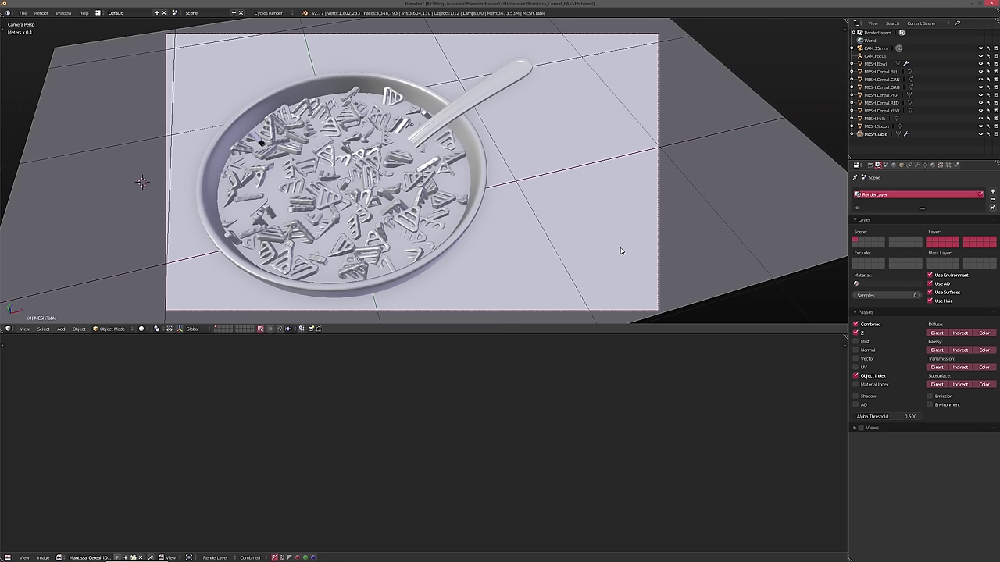
right_click(481, 156)
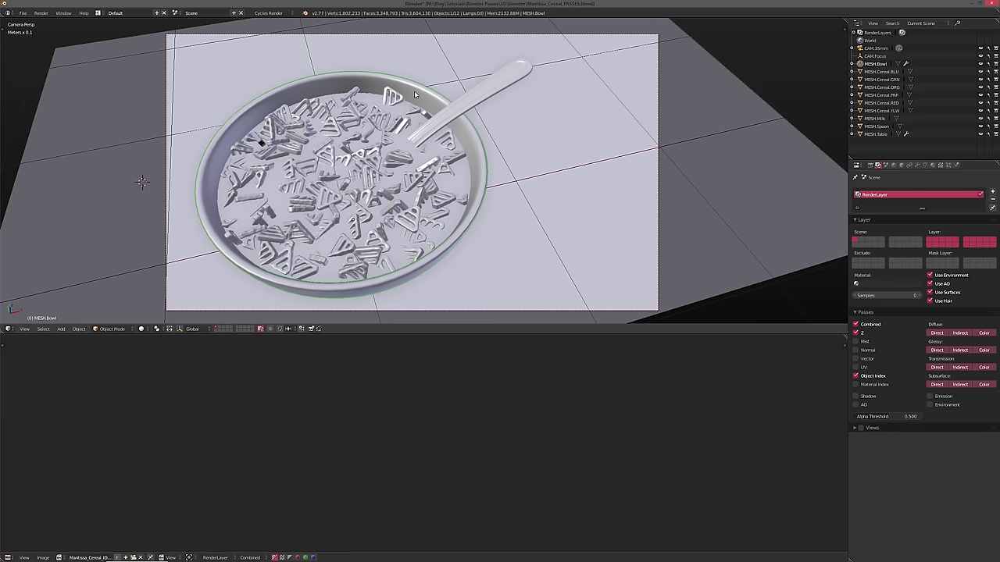
click(901, 165)
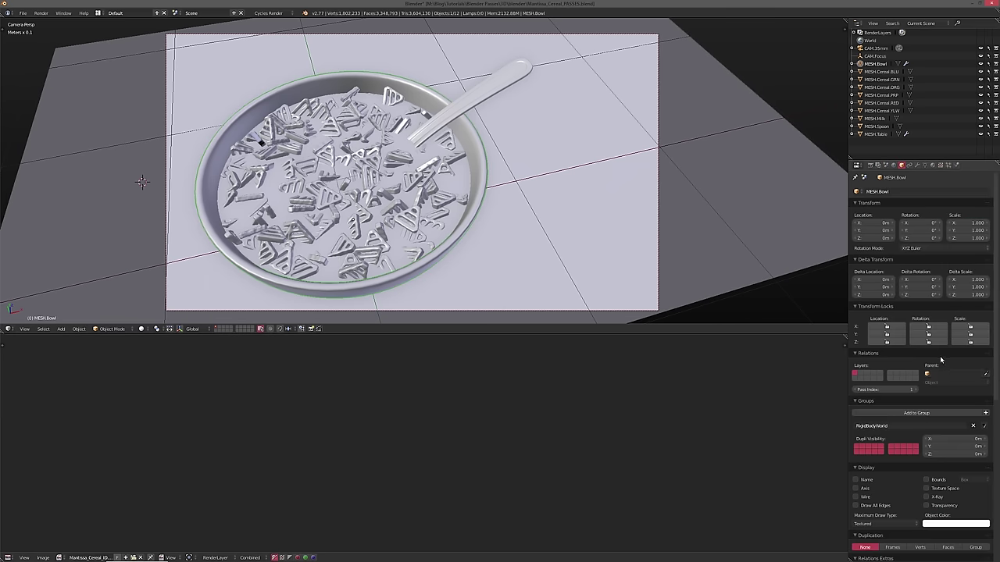
scroll(872, 383, down, 1)
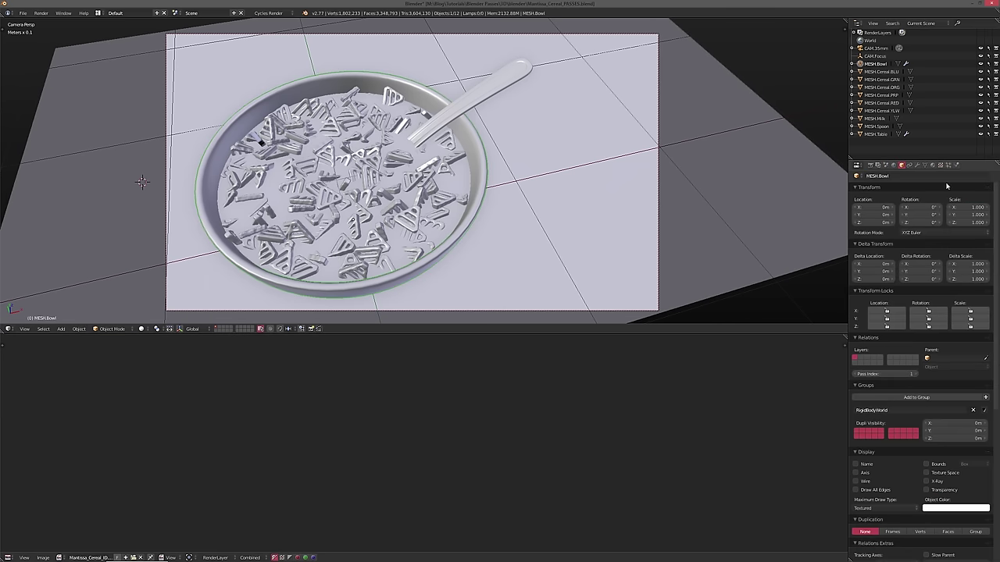
click(881, 72)
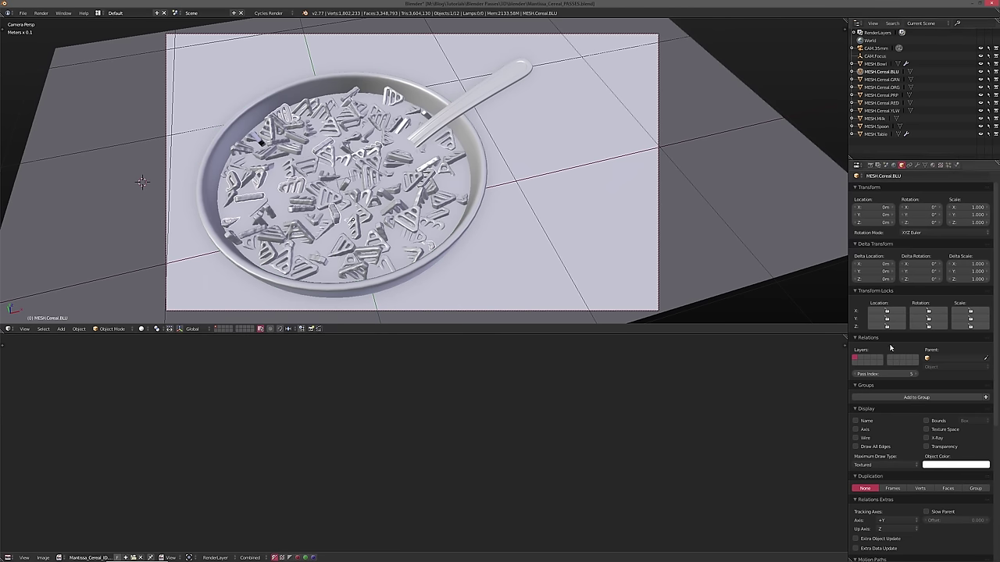
scroll(901, 336, down, 3)
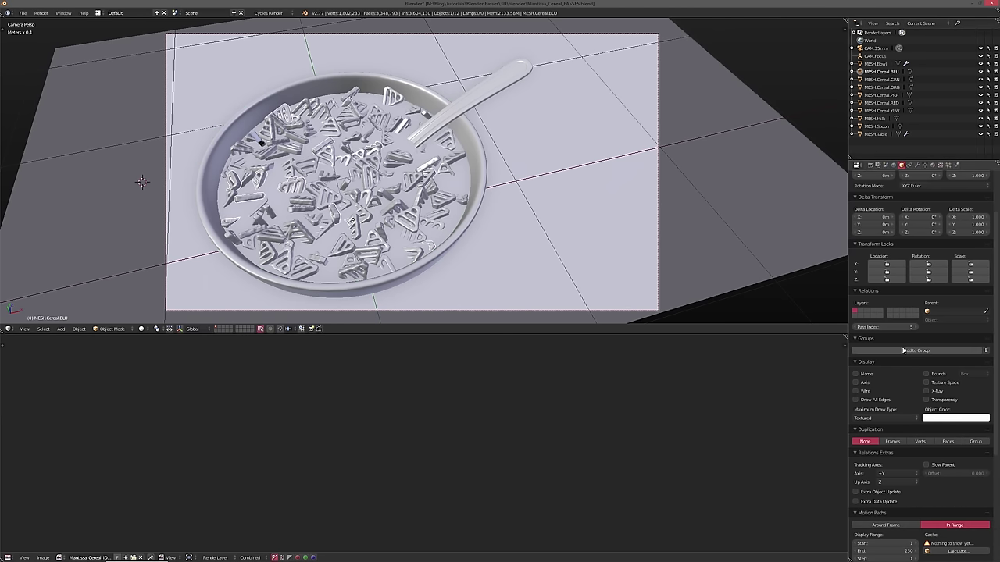
scroll(898, 396, down, 3)
scroll(898, 398, up, 5)
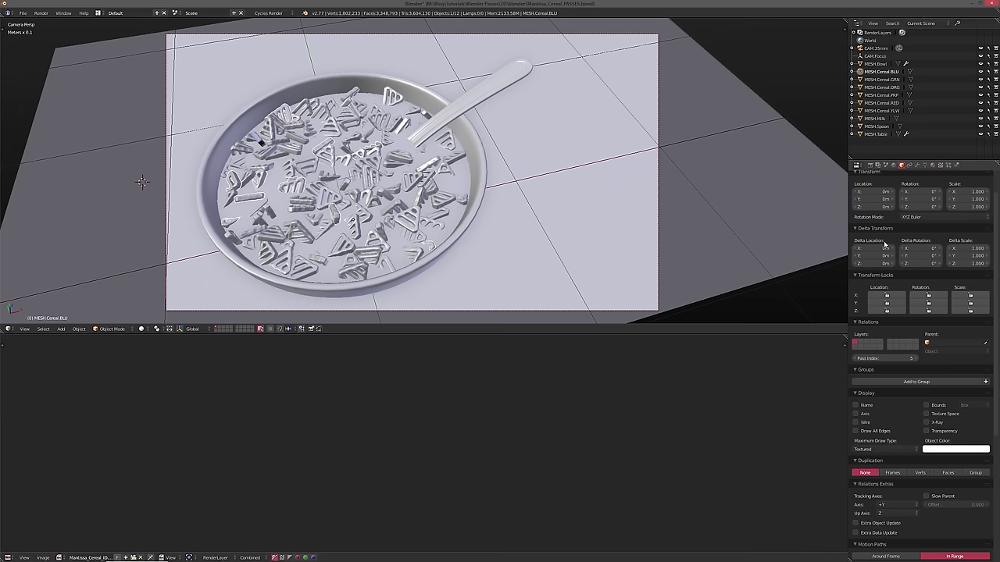
click(879, 166)
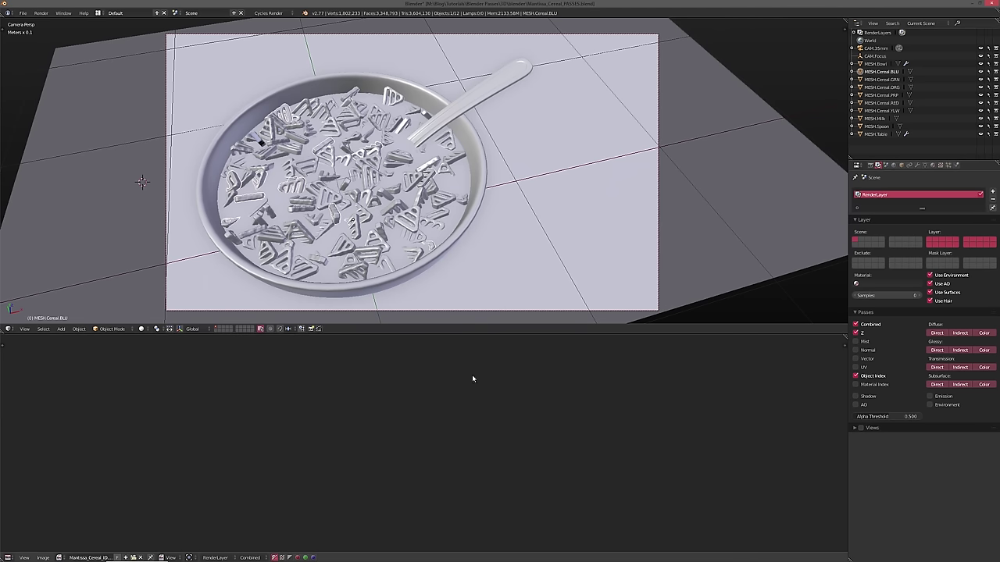
Enlarge the image editor area and fit the whole cereal render in it
drag(393, 336, 395, 157)
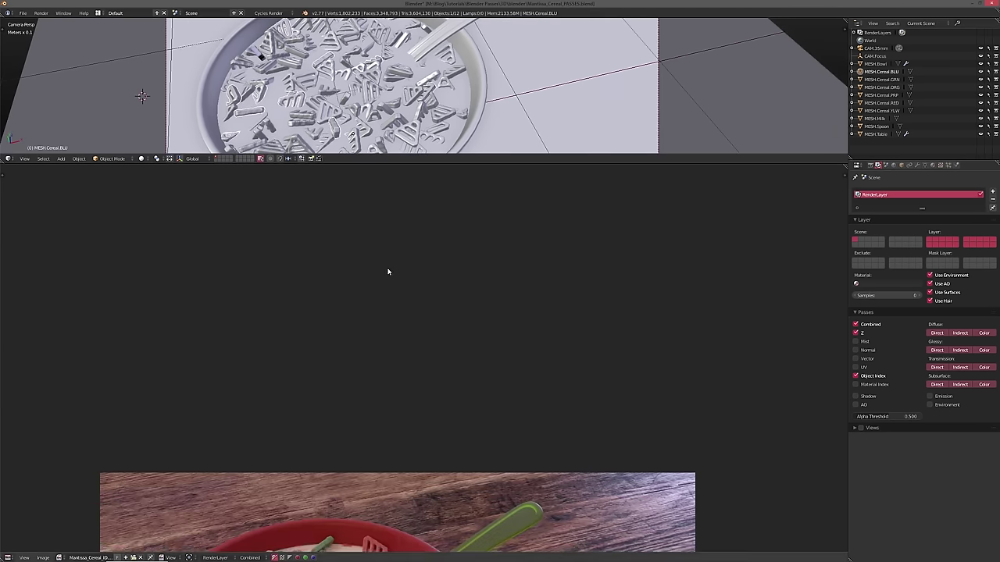
key(Home)
scroll(373, 334, up, 1)
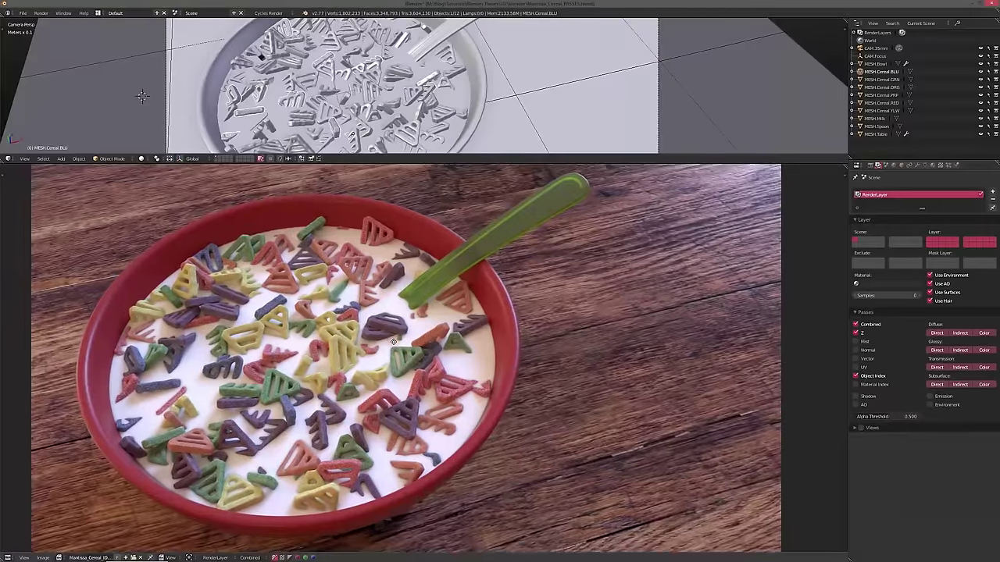
scroll(378, 327, down, 1)
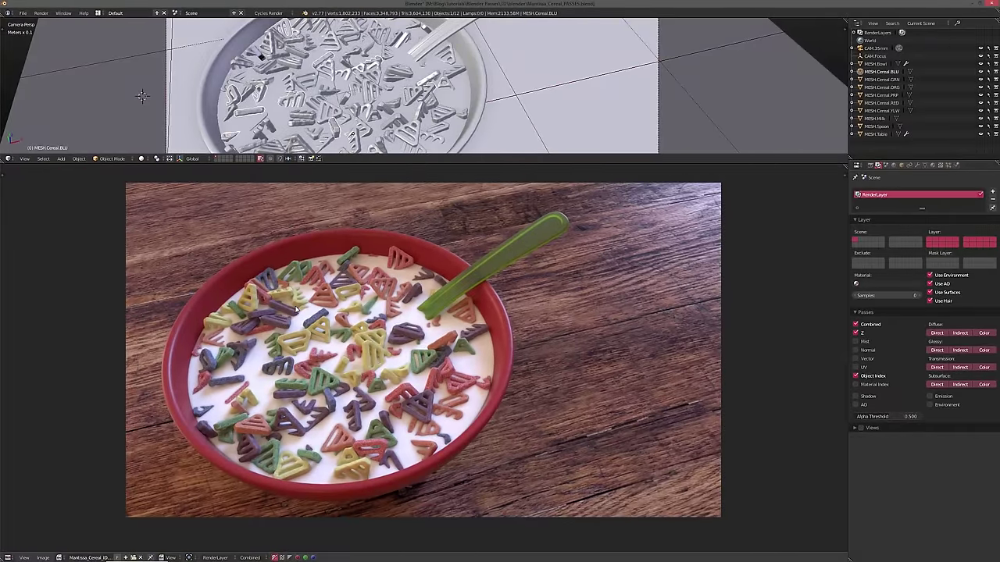
drag(416, 285, 418, 289)
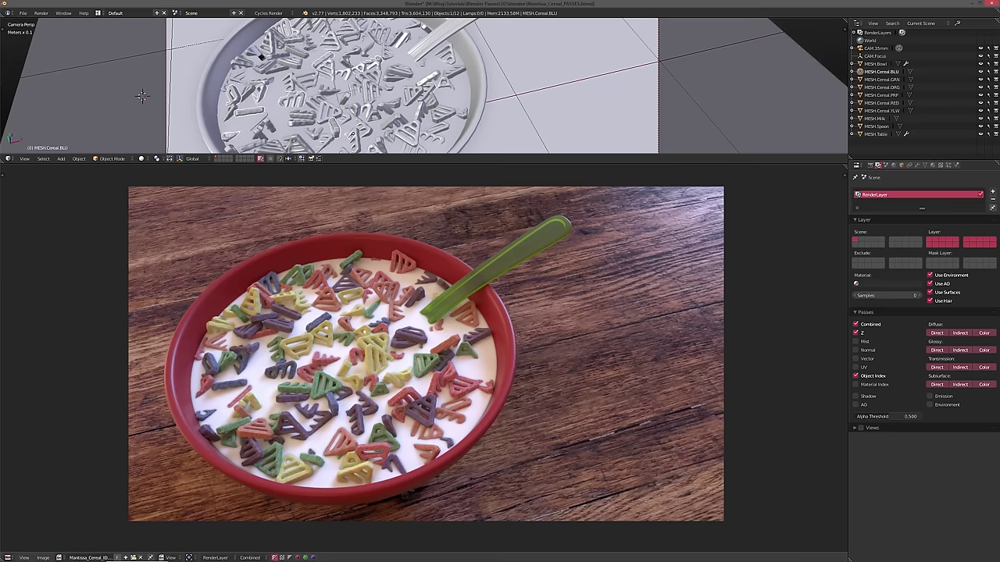
Display the render's Depth, IndexOB and DiffDir passes one after another in the image editor
mouse_move(214, 559)
click(265, 556)
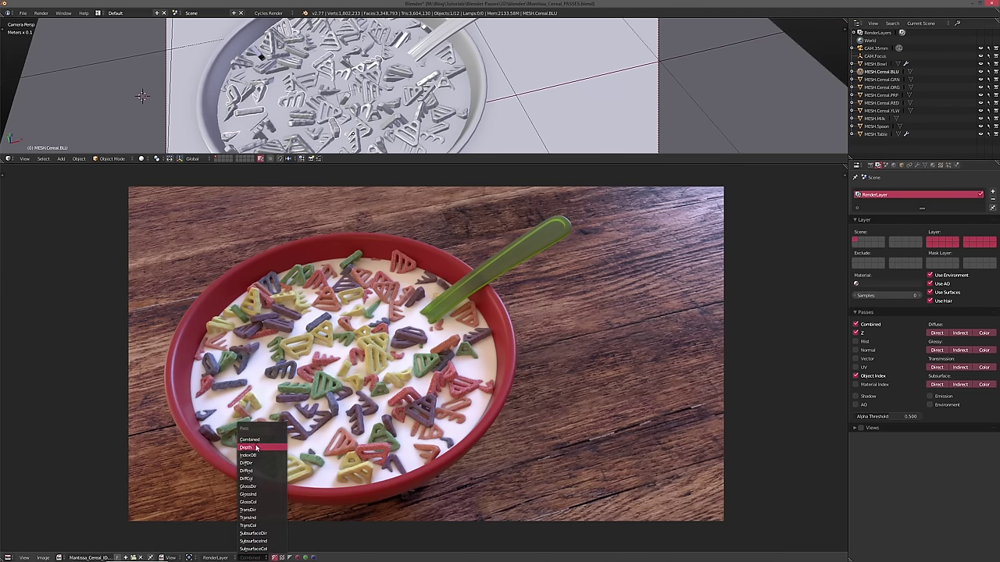
click(258, 447)
click(255, 558)
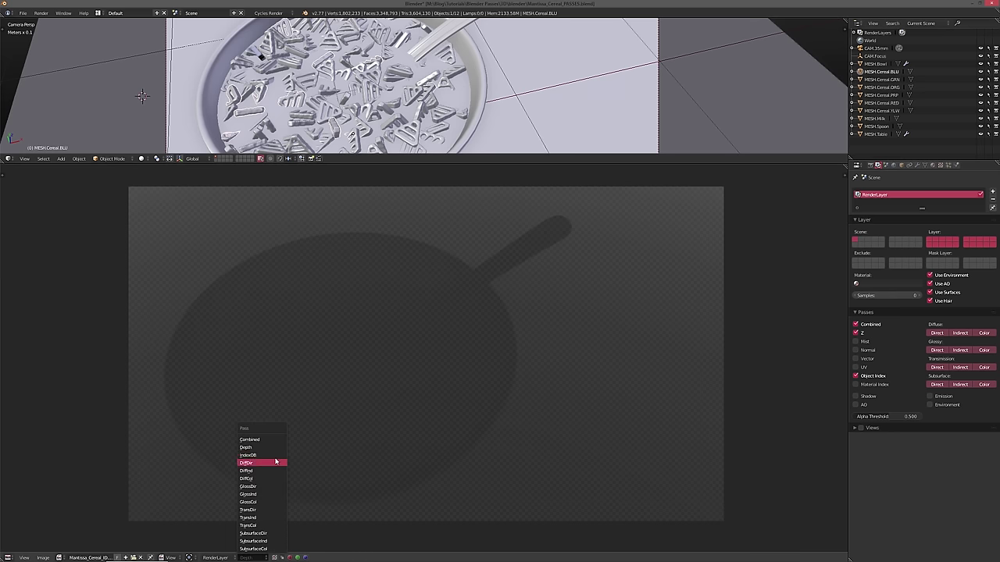
click(261, 458)
click(254, 555)
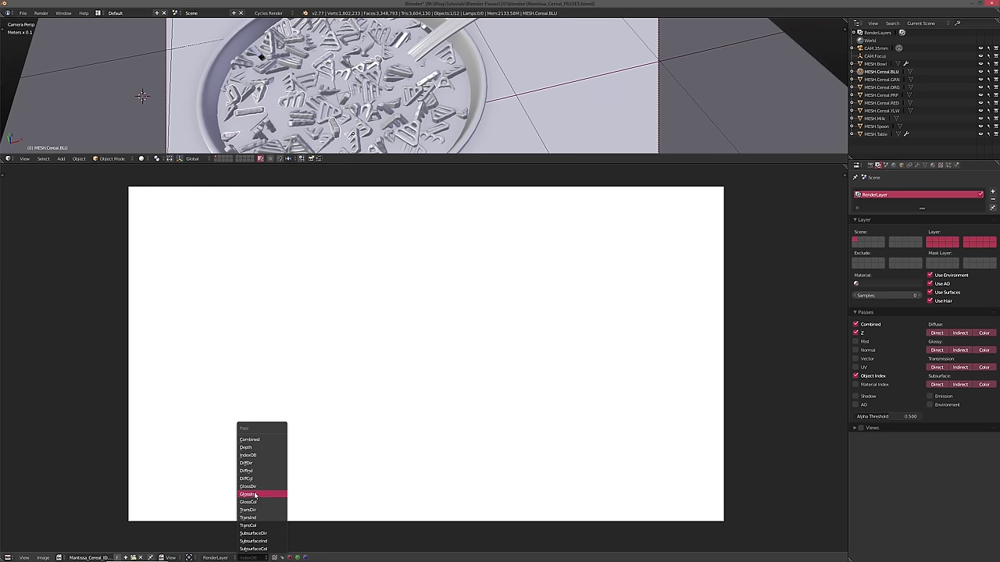
click(257, 465)
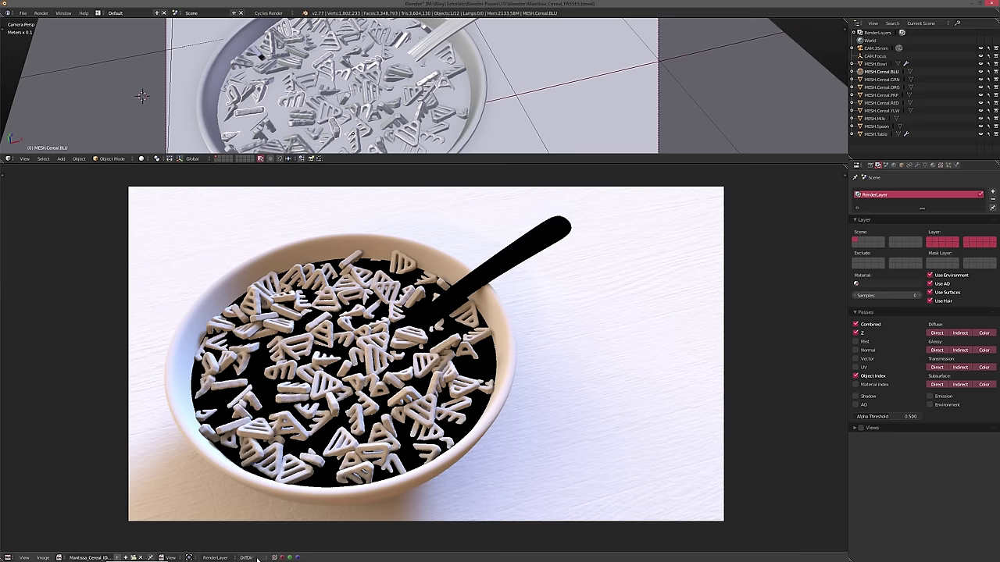
Cycle through the render's remaining glossy, transmission and subsurface passes, then back towards the earlier ones
scroll(257, 559, down, 3)
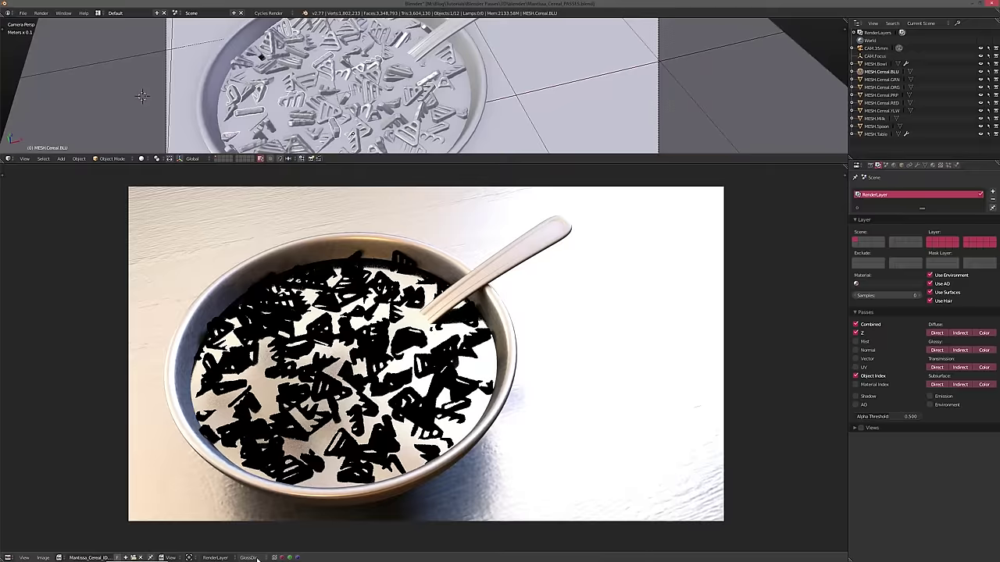
scroll(257, 559, down, 1)
scroll(256, 559, down, 4)
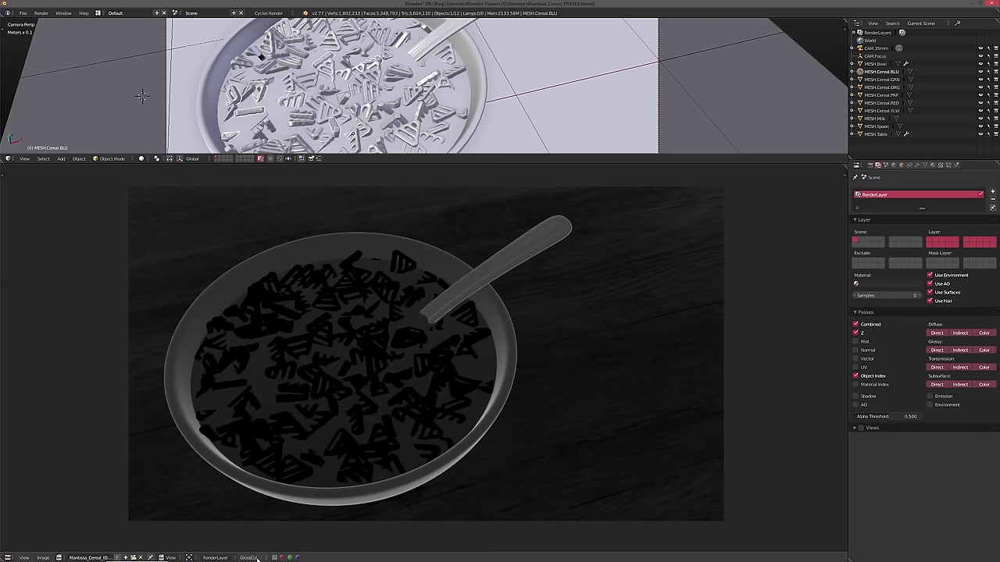
scroll(257, 559, down, 3)
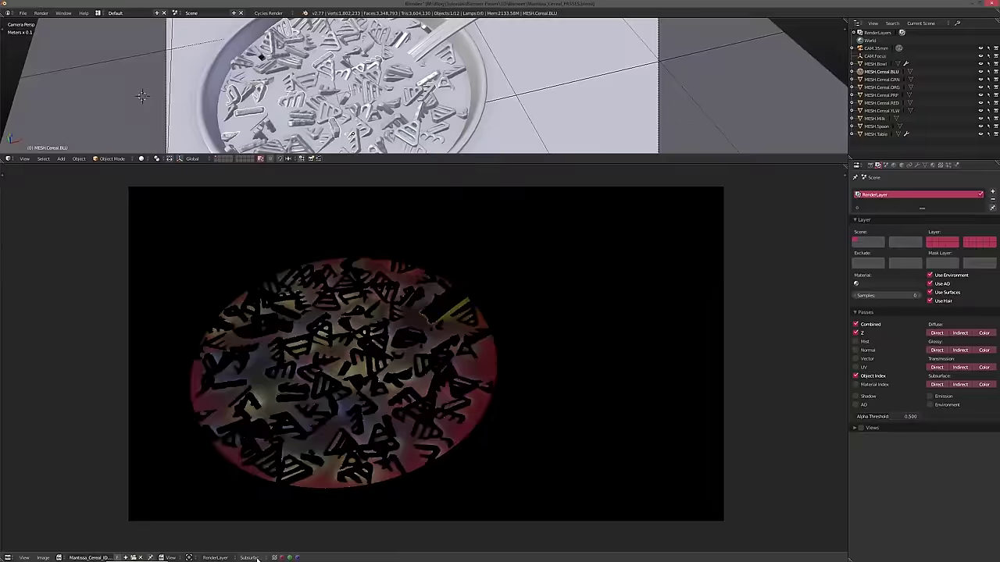
scroll(257, 559, up, 7)
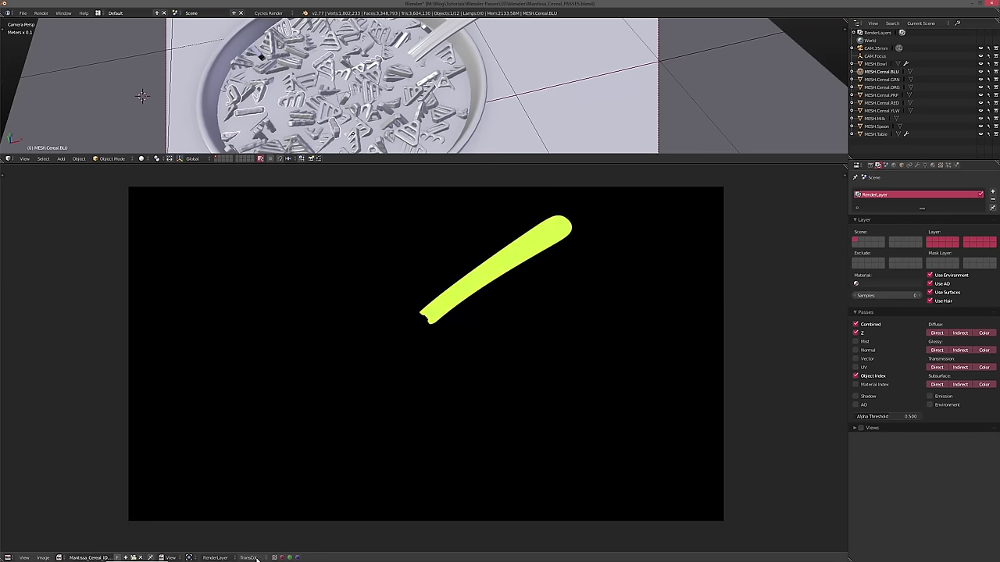
scroll(257, 559, up, 4)
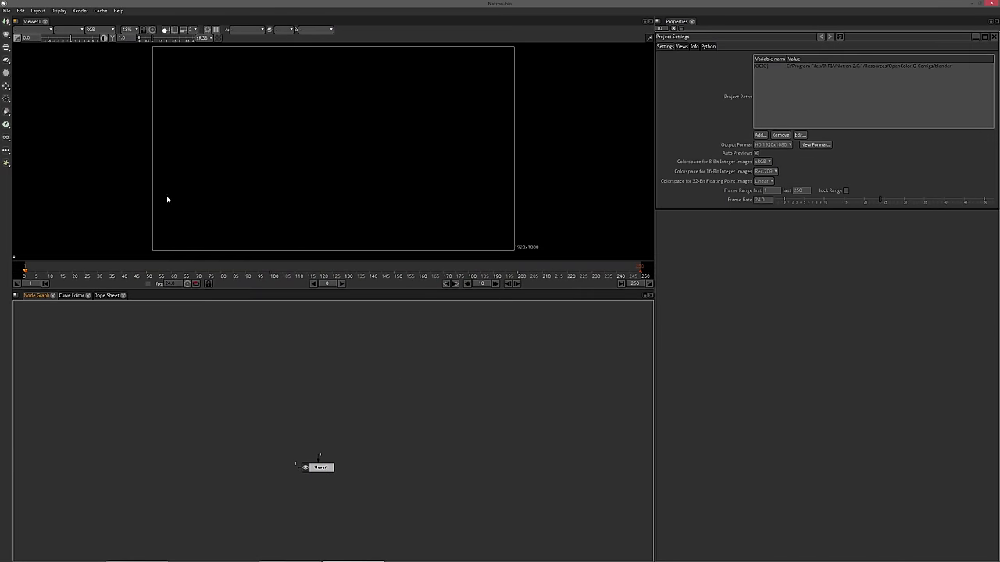
Switch to Natron and check its version information
click(118, 10)
click(131, 67)
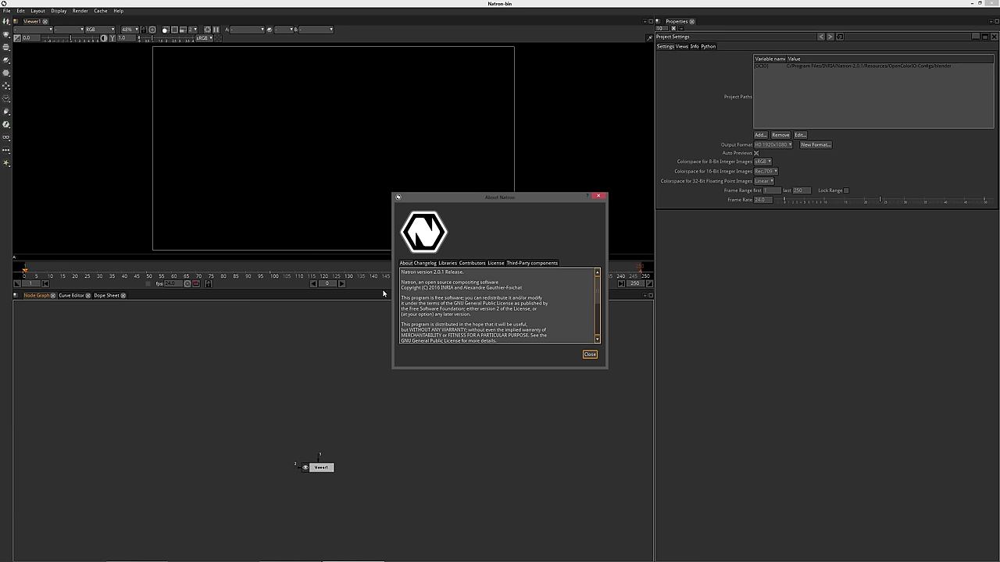
click(589, 355)
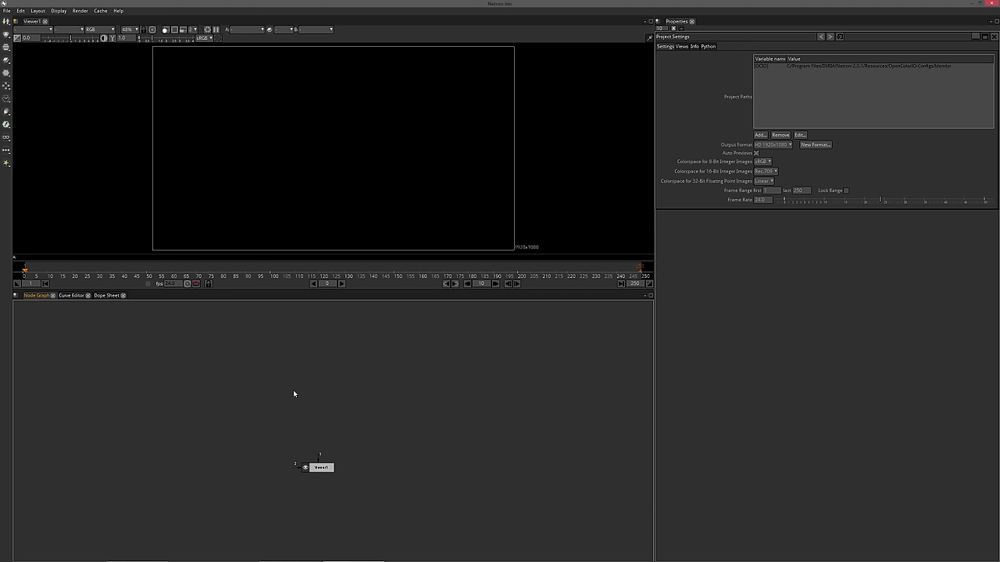
Add a Read node to the node graph that loads Mantissa_Cereal_ID.exr from the Z: drive
drag(277, 400, 317, 382)
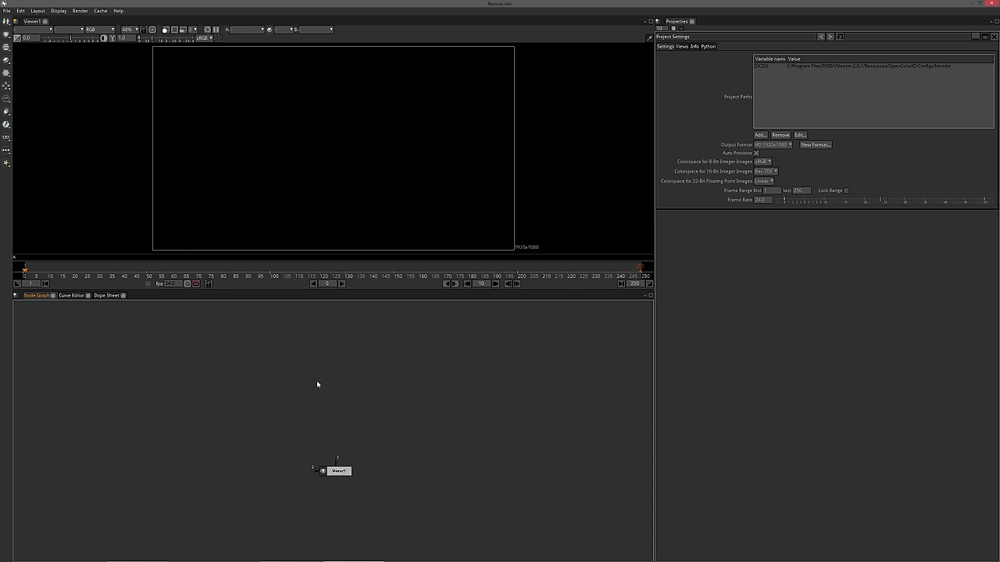
key(r)
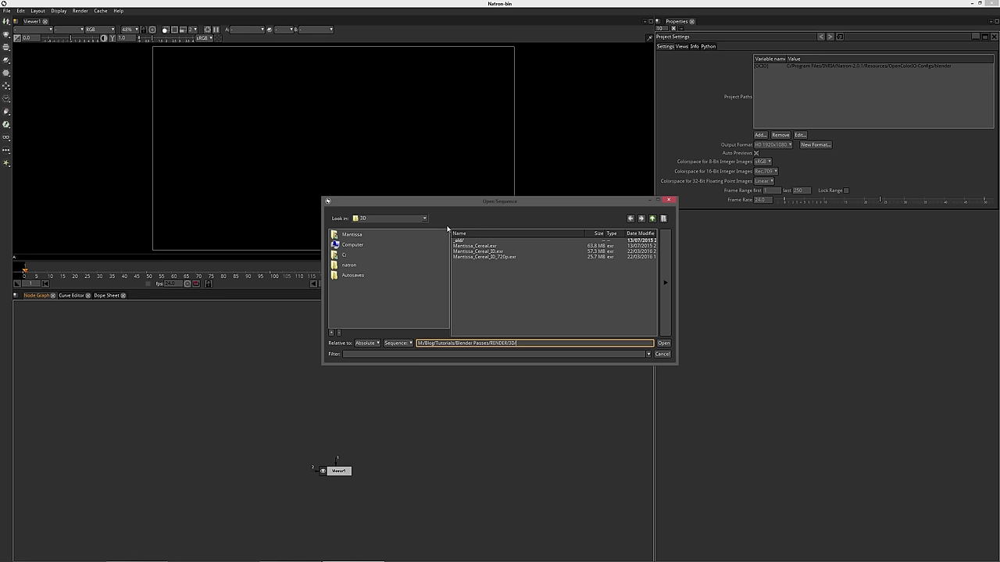
click(353, 244)
double_click(457, 300)
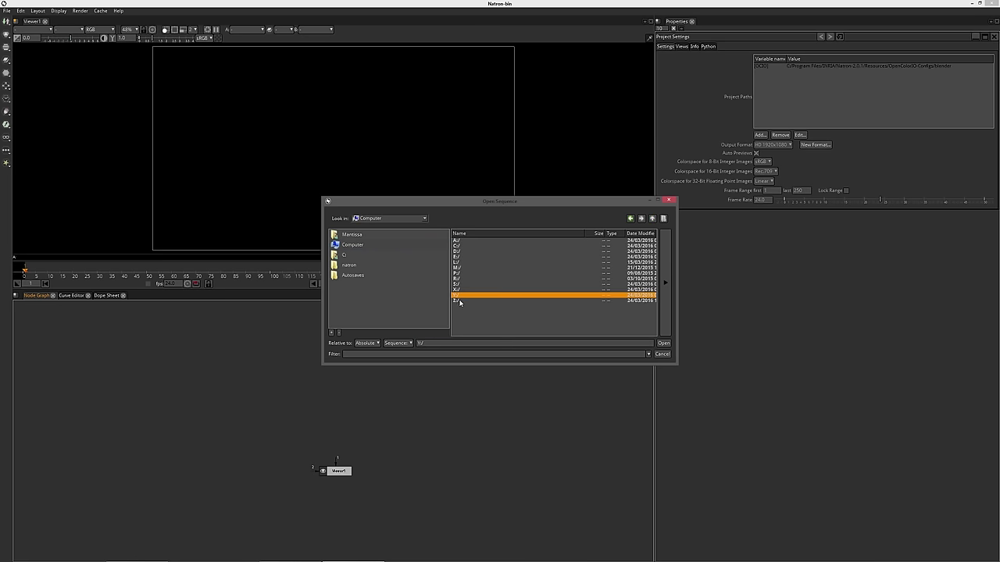
key(Escape)
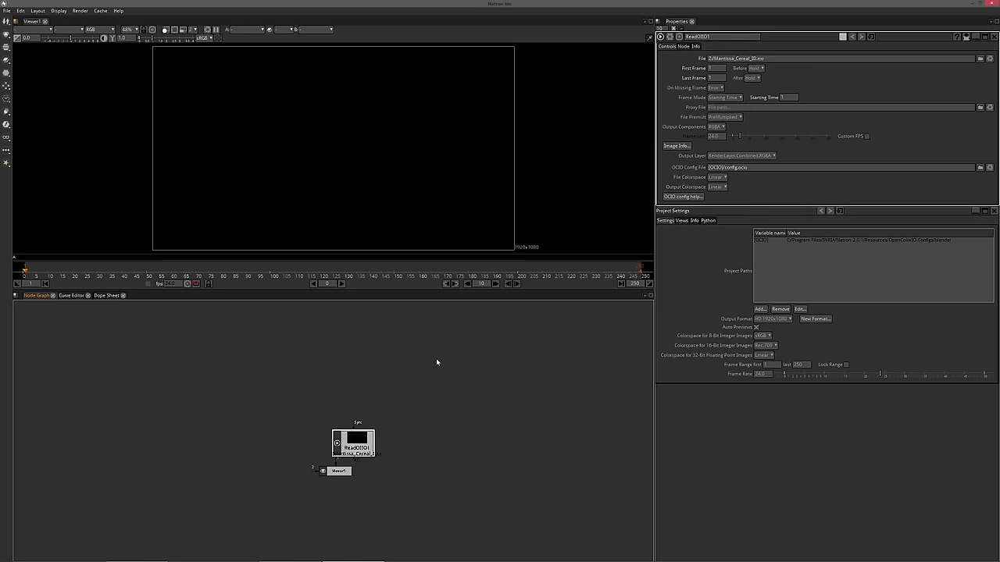
Place the Read node above the viewer node, connect it to the viewer's first input, and enlarge the viewer pane
drag(353, 431, 212, 360)
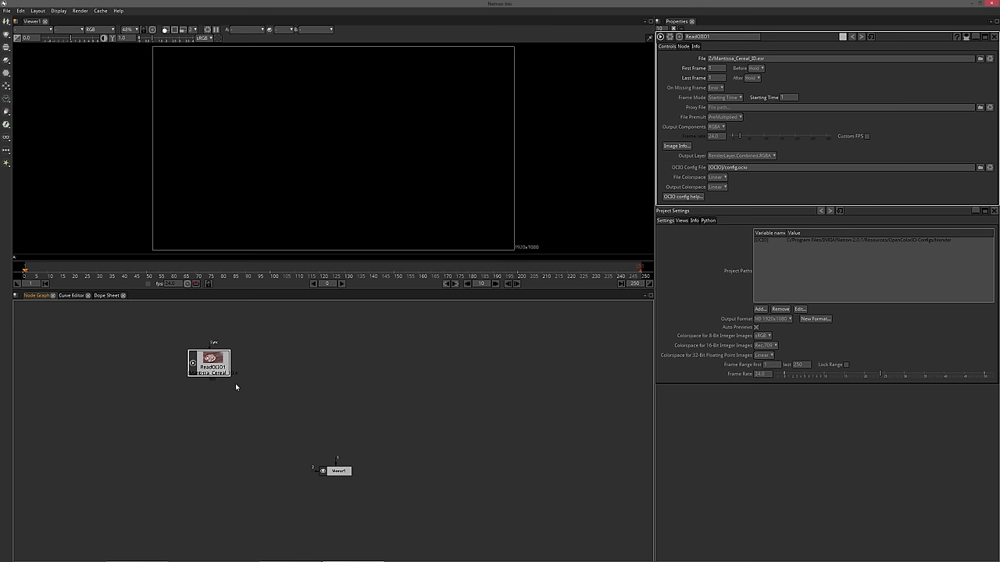
key(1)
drag(209, 365, 262, 359)
drag(395, 377, 405, 397)
scroll(290, 379, up, 1)
drag(307, 377, 331, 378)
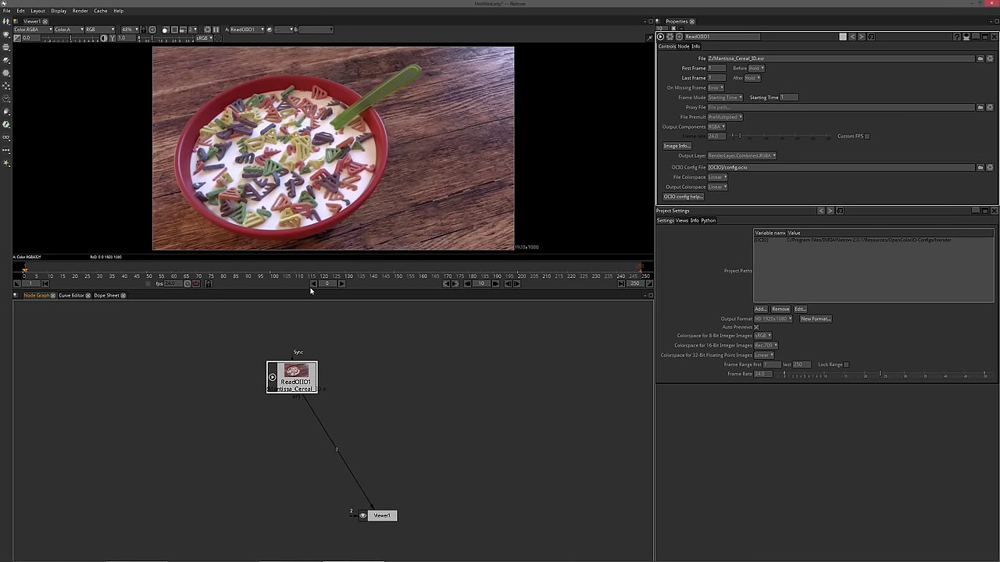
key(Down)
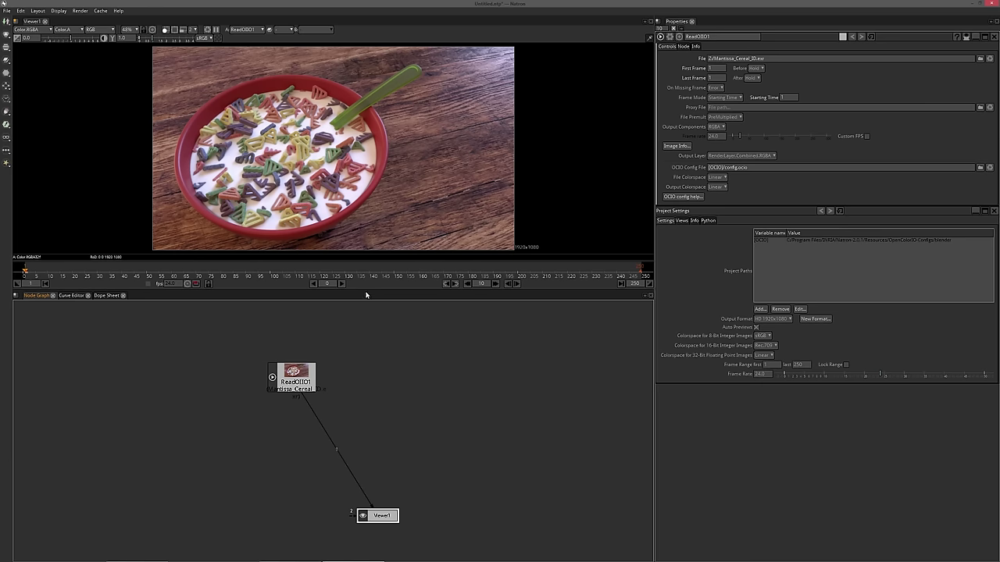
drag(366, 291, 362, 342)
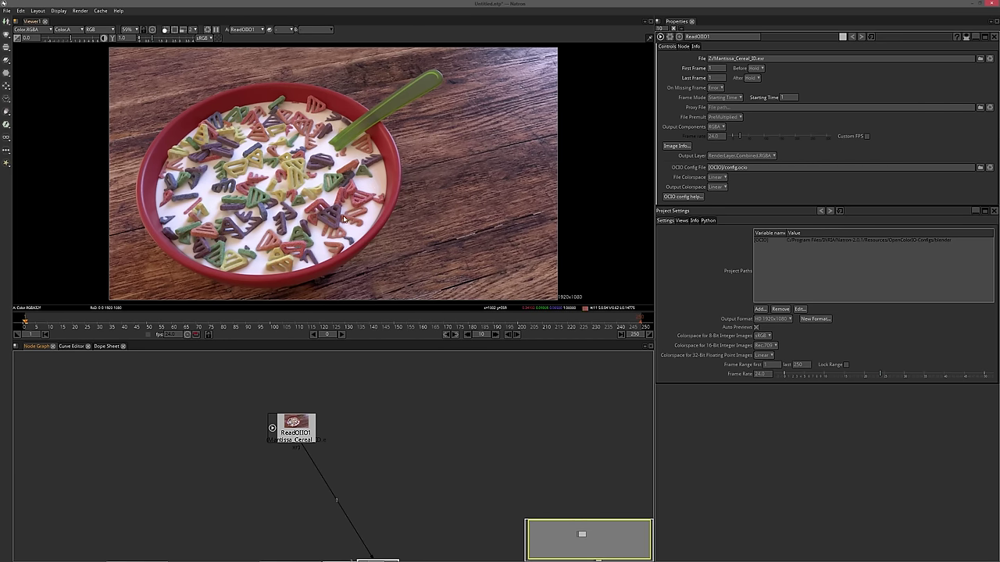
Switch the Read node's output layer to RenderLayer.Depth.Z, then RenderLayer.DiffCol.RGB, and finally RenderLayer.DiffDir.RGB
click(758, 155)
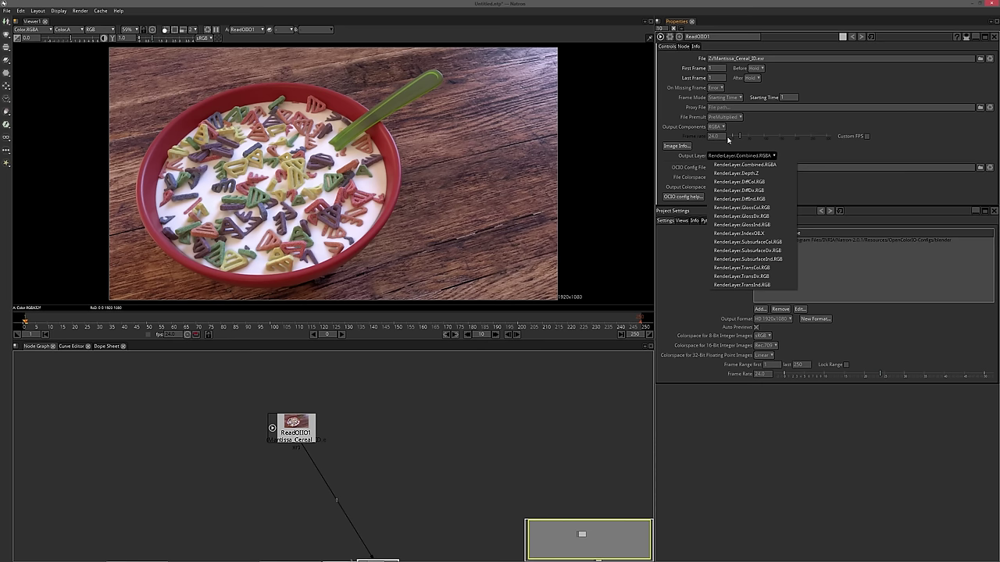
click(742, 173)
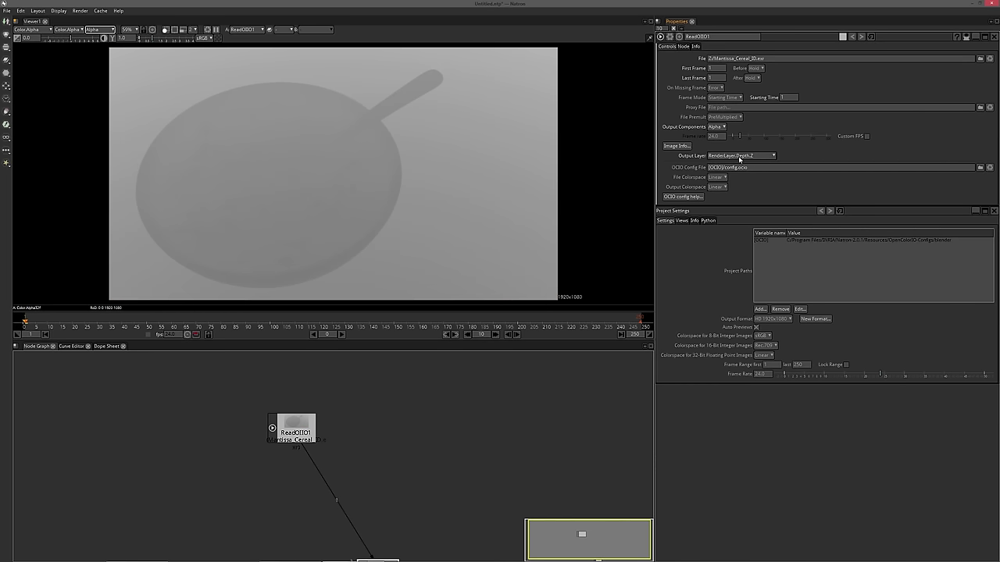
click(742, 156)
click(744, 157)
click(744, 156)
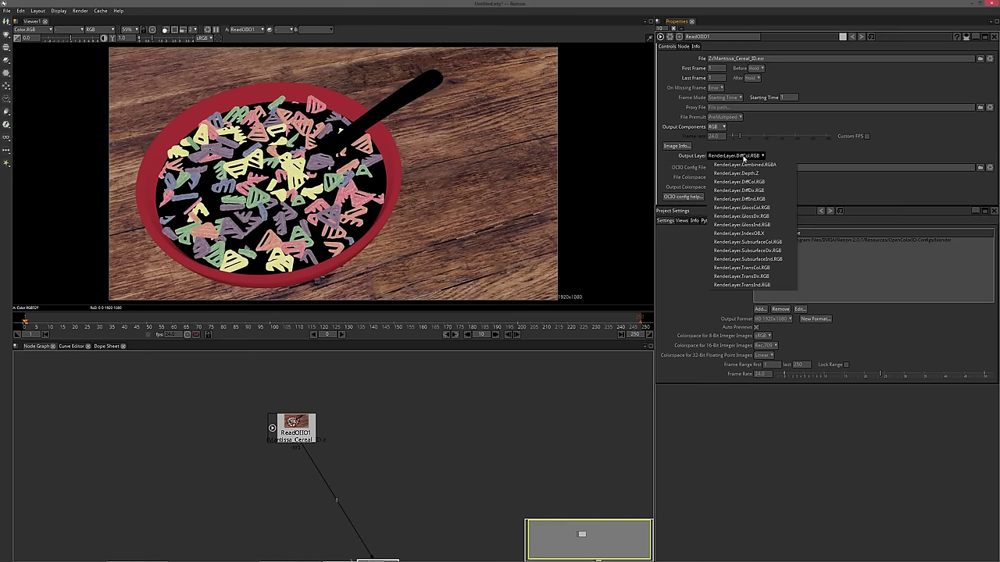
click(754, 190)
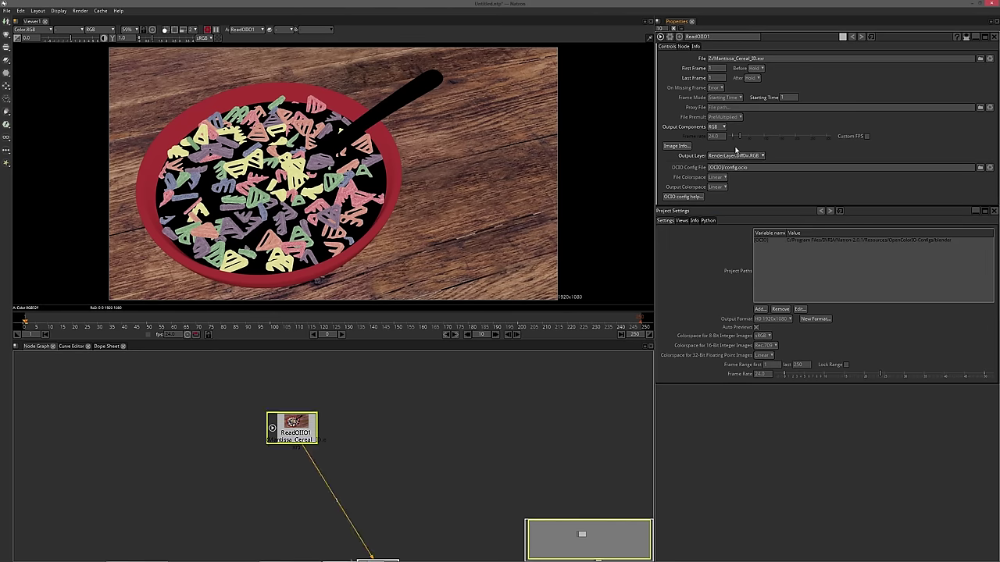
Move the Read node farther from the viewer node and select RenderLayer.DiffDir.RGB as its output layer
click(737, 157)
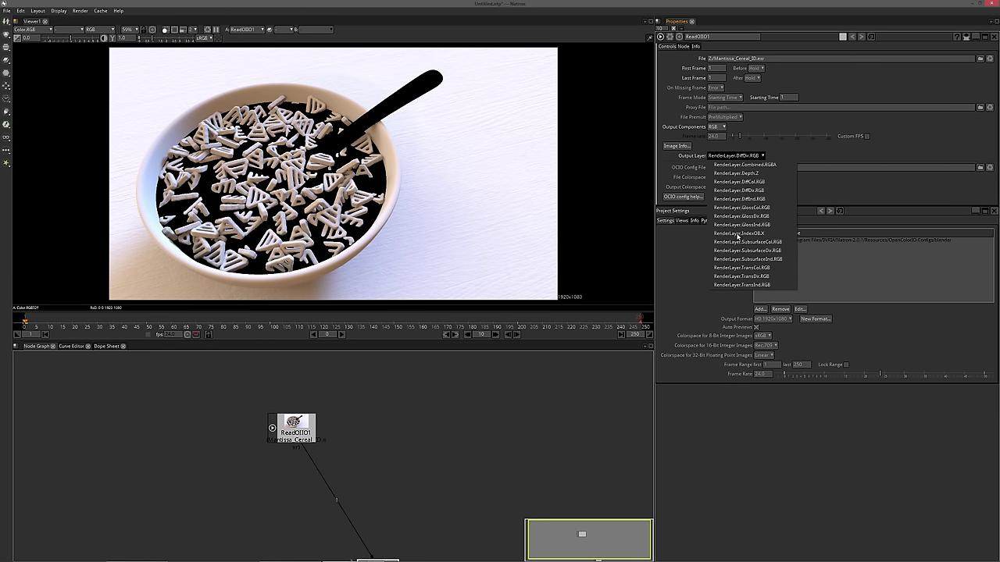
click(399, 431)
drag(329, 471, 393, 425)
drag(356, 387, 248, 409)
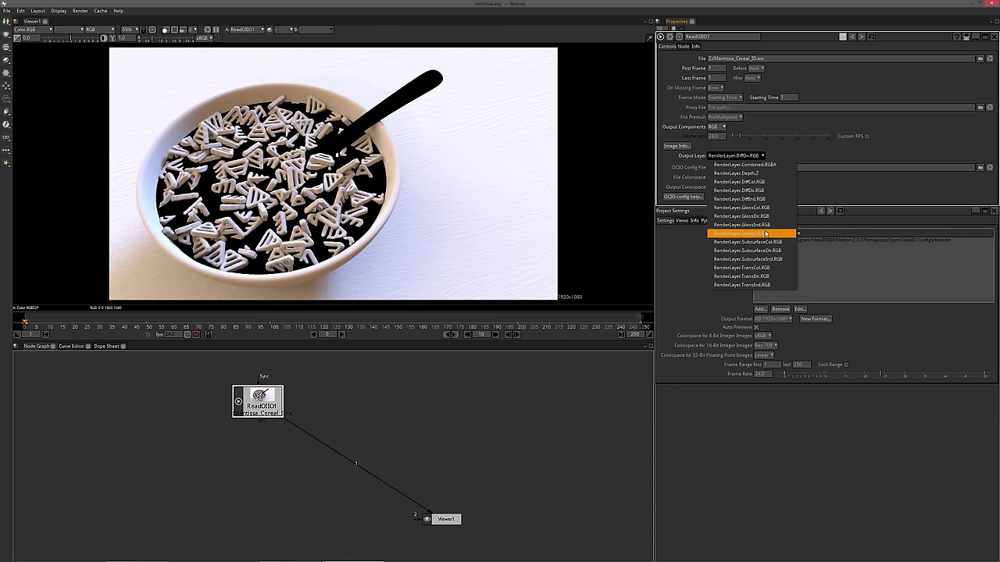
click(751, 192)
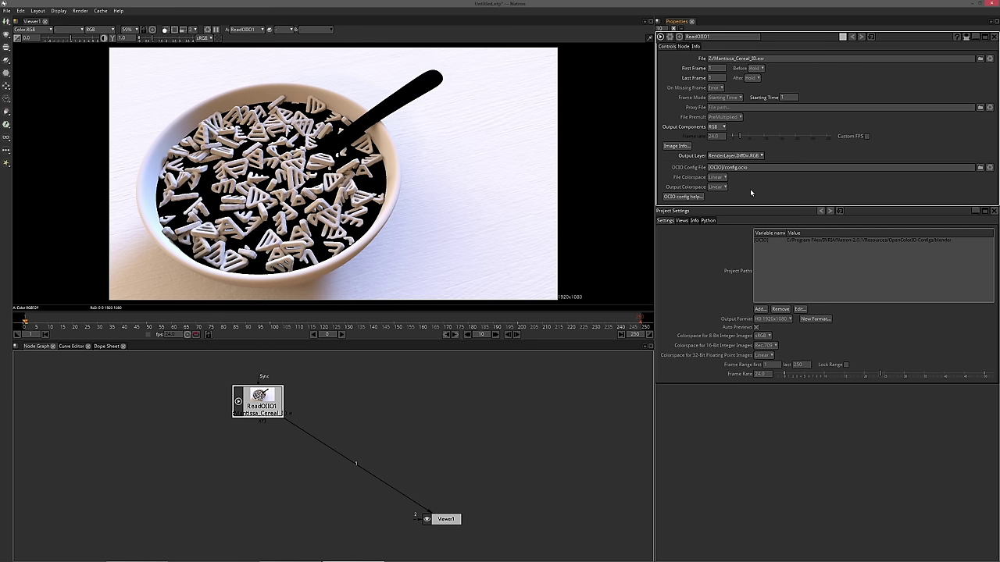
drag(264, 399, 200, 407)
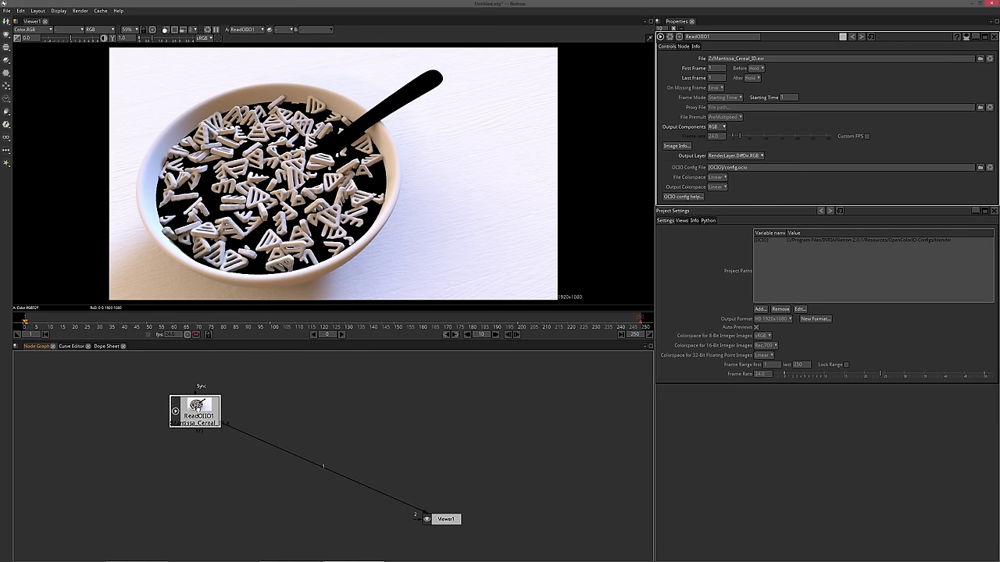
click(734, 156)
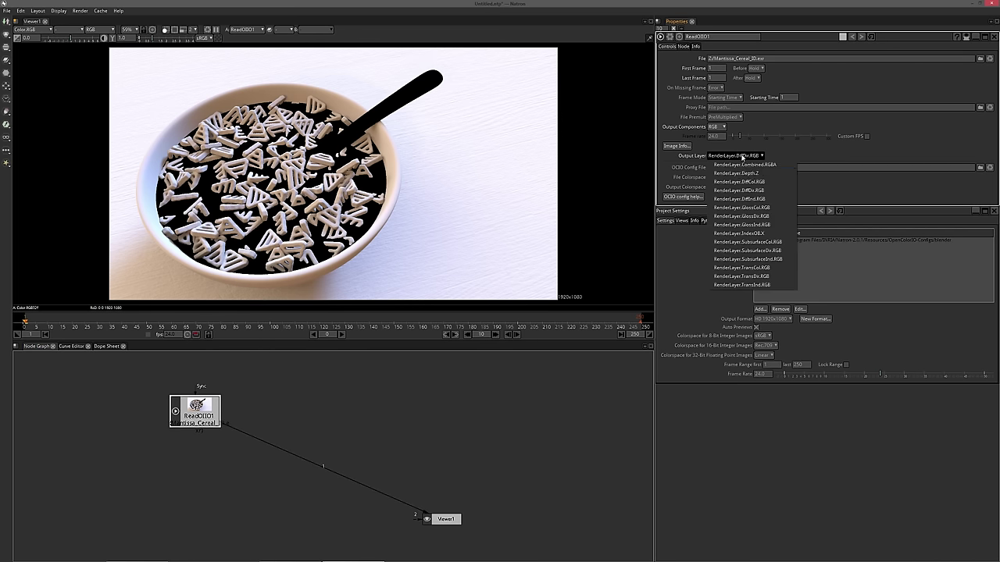
click(744, 193)
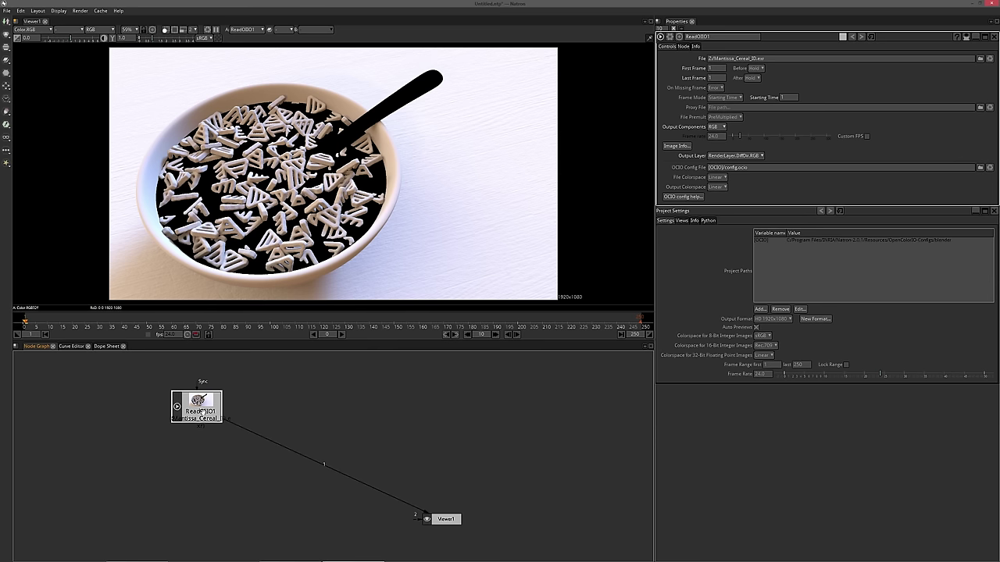
Duplicate the Read node beside the original, set the copy's output layer to RenderLayer.DiffInd.RGB, and display it in the viewer
key(ctrl+c)
key(ctrl+v)
drag(277, 410, 263, 406)
click(745, 156)
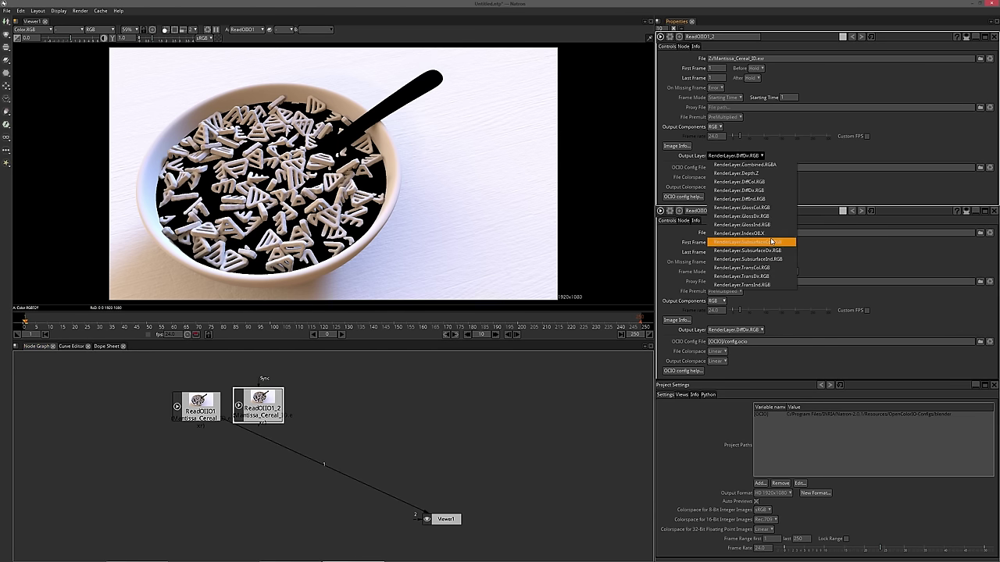
click(769, 201)
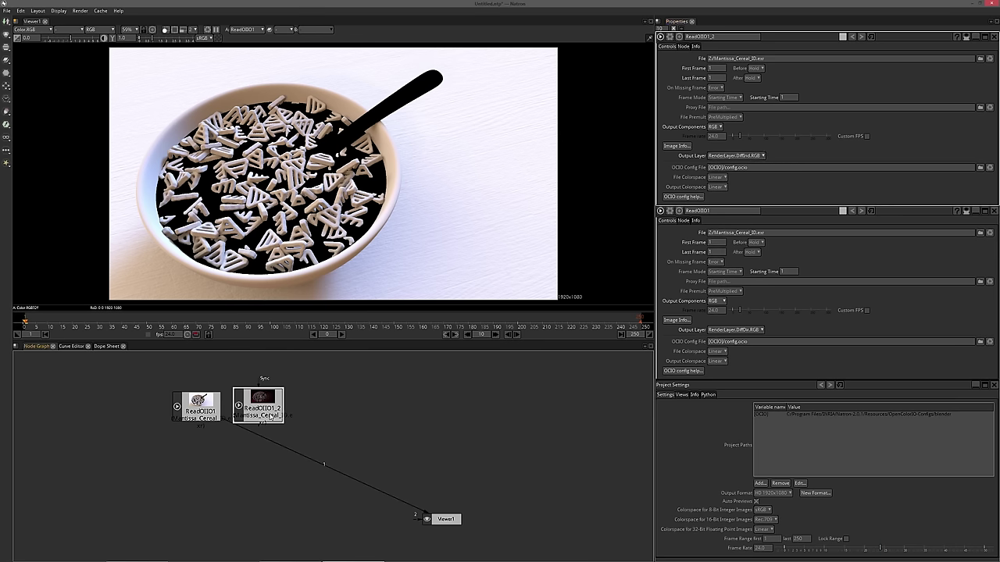
key(1)
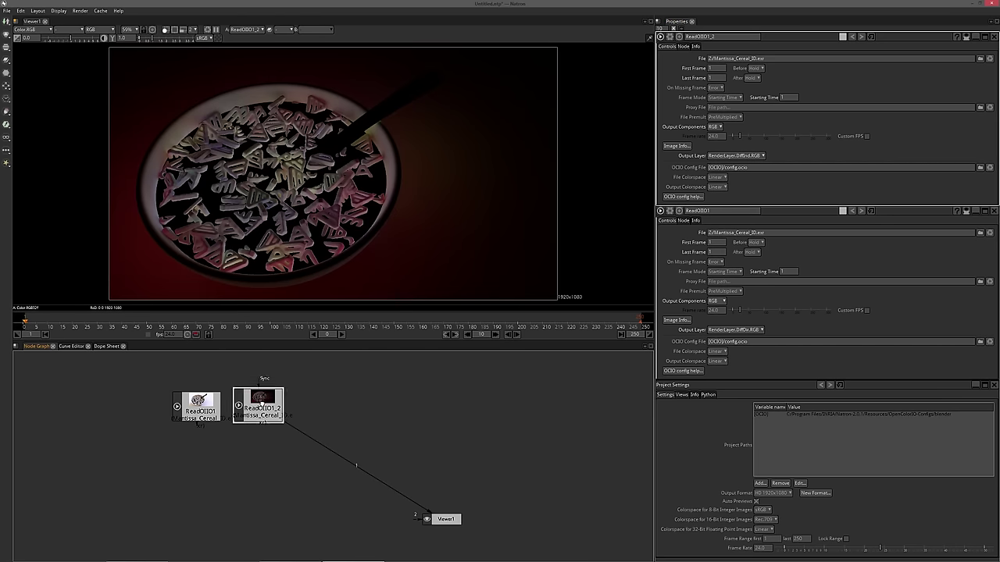
click(369, 392)
Duplicate the DiffInd Read node, set the copy's output layer to RenderLayer.DiffCol.RGB, and place it beside the other two
click(260, 406)
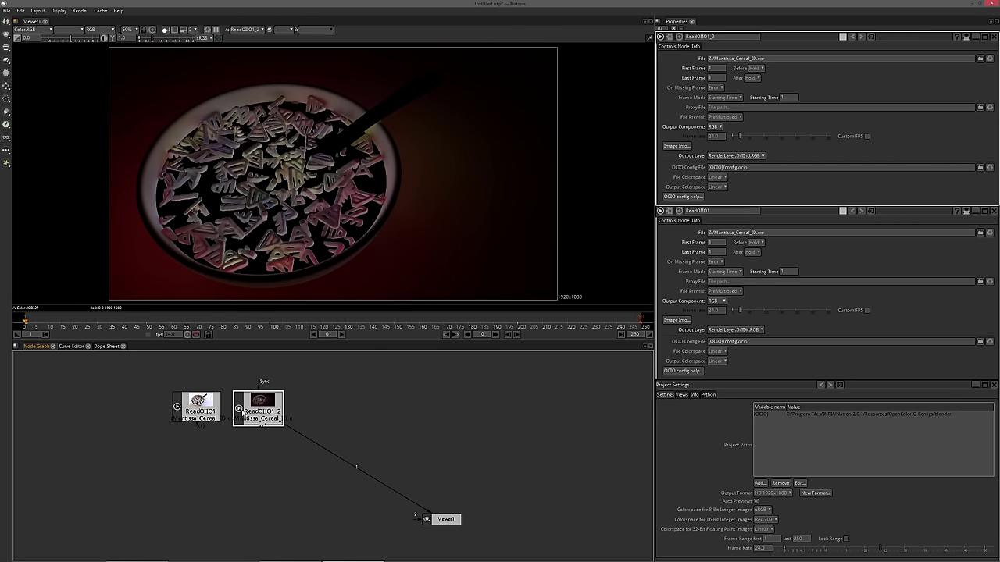
key(ctrl+c)
key(ctrl+v)
drag(260, 406, 315, 411)
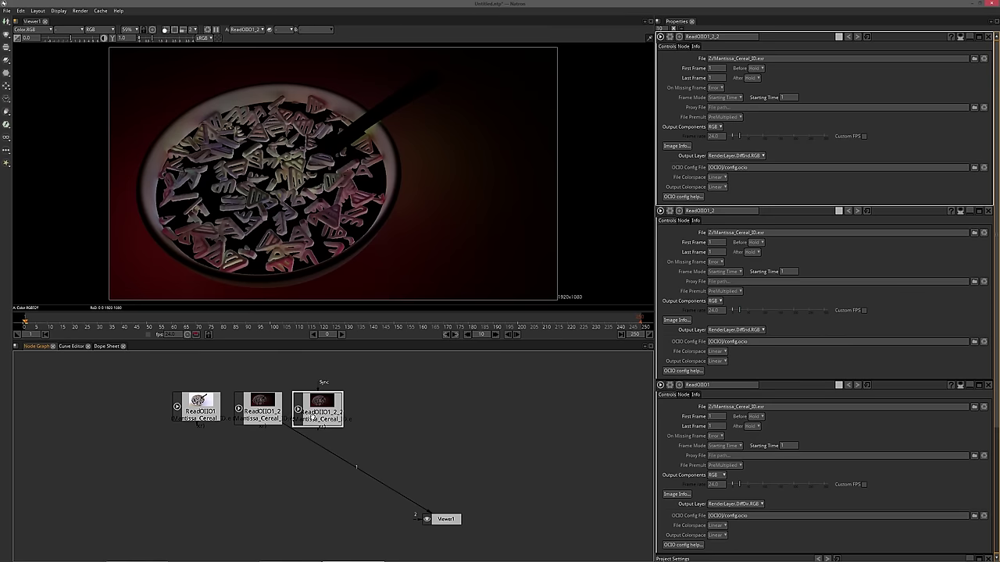
click(735, 155)
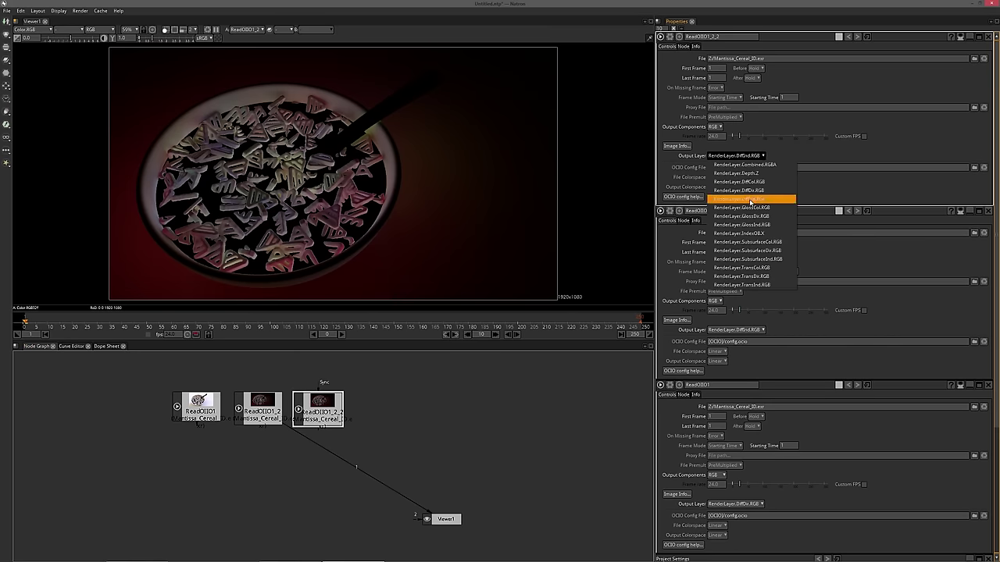
click(754, 183)
drag(316, 404, 325, 400)
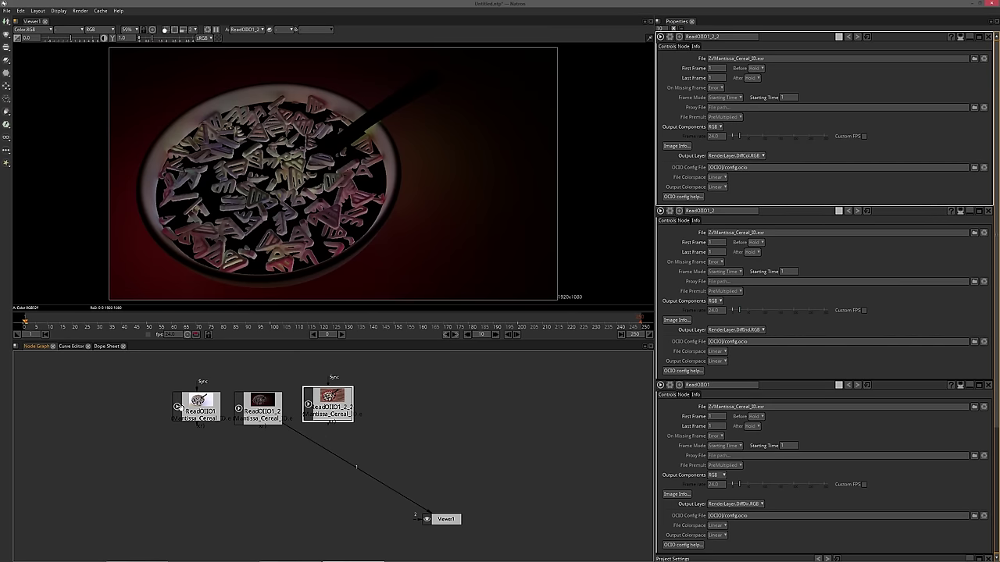
Space the three Read nodes out in a row in the node graph
drag(197, 405, 172, 397)
drag(262, 406, 244, 397)
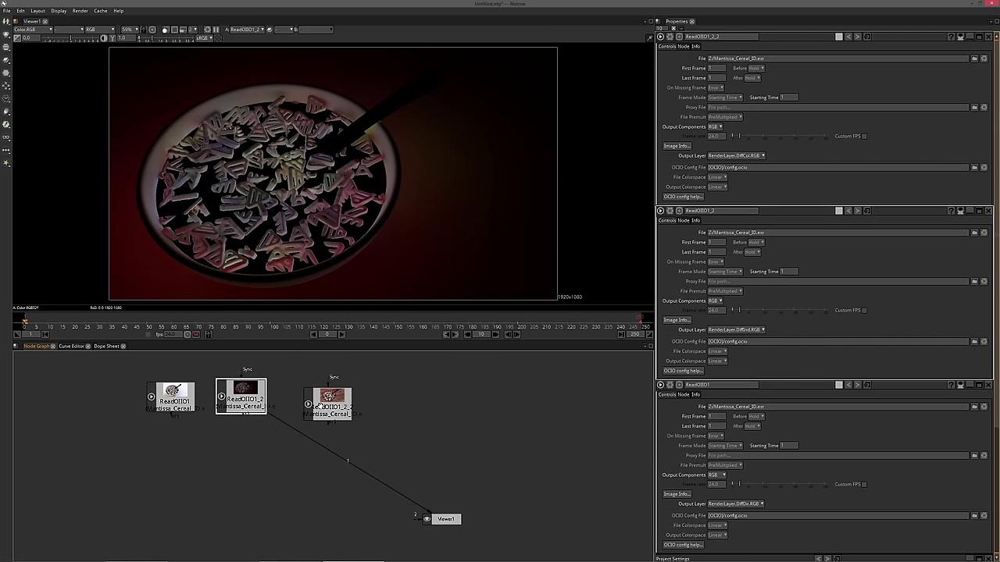
drag(328, 399, 301, 396)
View the diffuse color, diffuse indirect and diffuse direct Read nodes in turn through the viewer's first input
key(1)
click(246, 401)
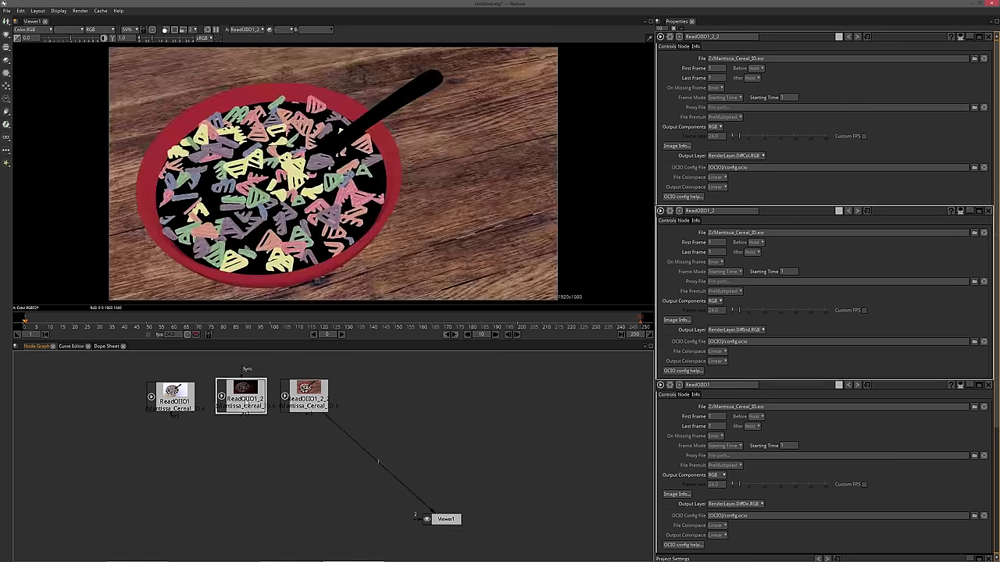
key(1)
click(175, 407)
key(1)
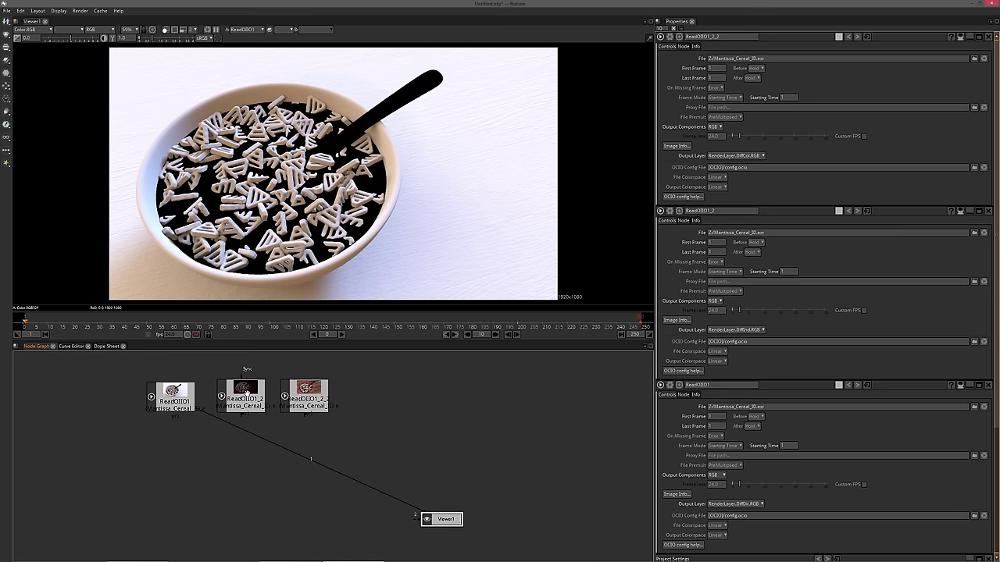
drag(243, 400, 238, 400)
click(184, 402)
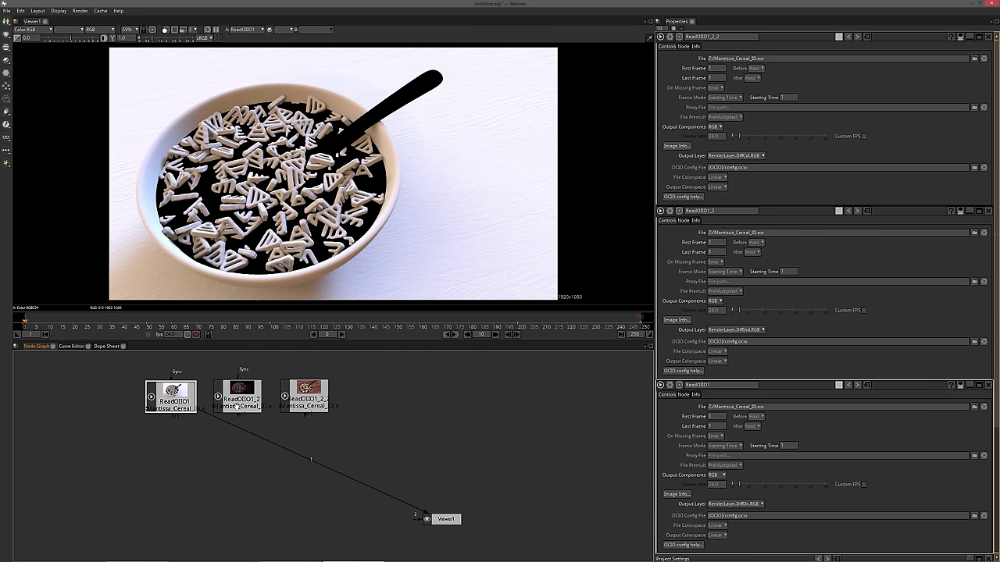
click(238, 400)
click(170, 408)
click(231, 397)
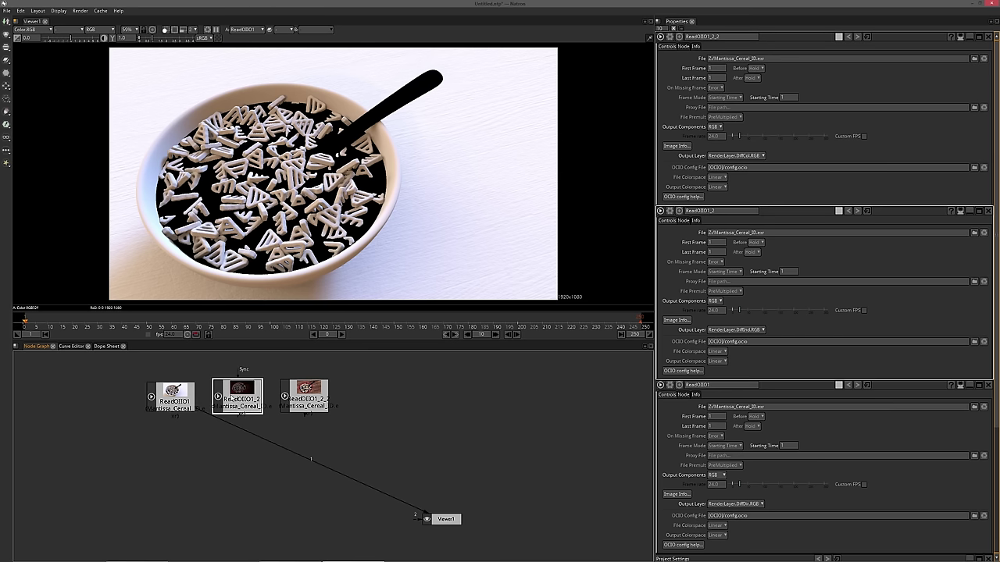
click(175, 407)
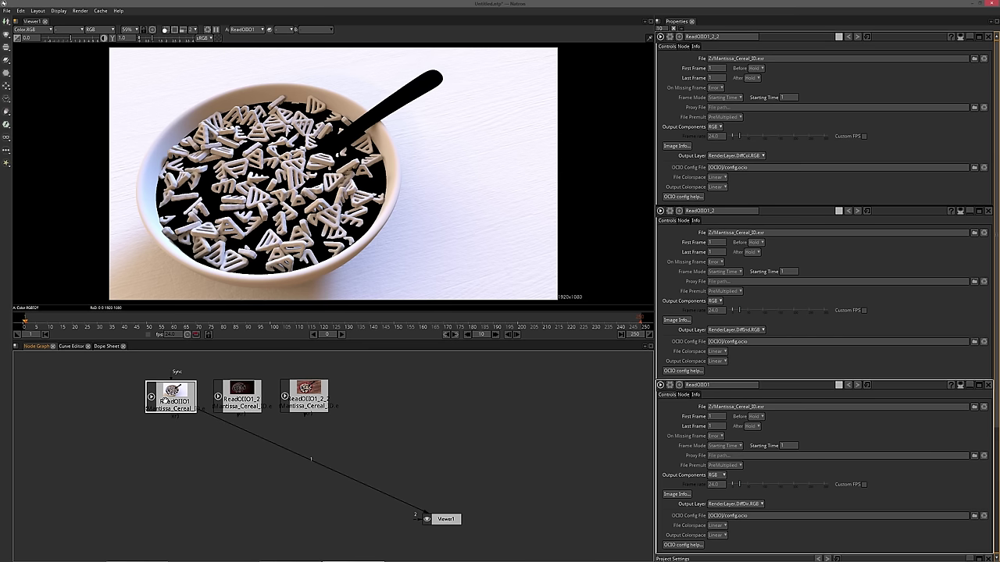
Add a Merge node below the Read nodes, with its B input from the DiffDir Read node and A input from the DiffInd Read node
click(208, 458)
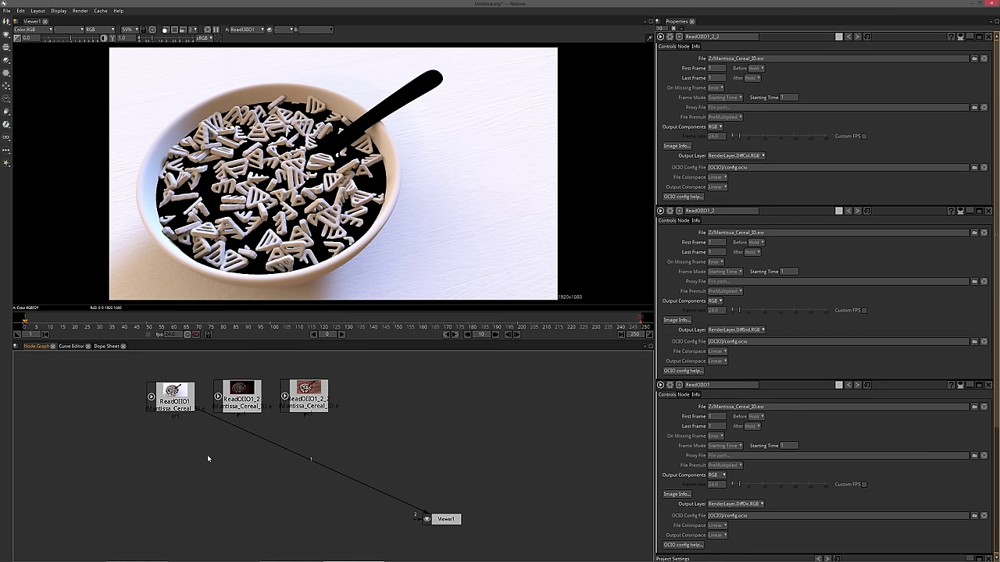
key(m)
drag(239, 458, 174, 406)
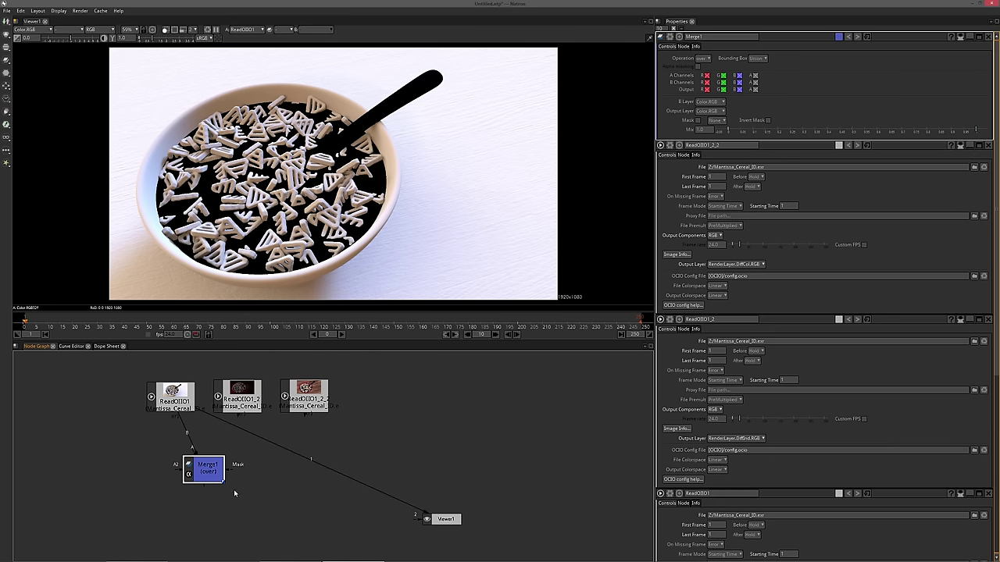
drag(197, 456, 160, 409)
click(211, 444)
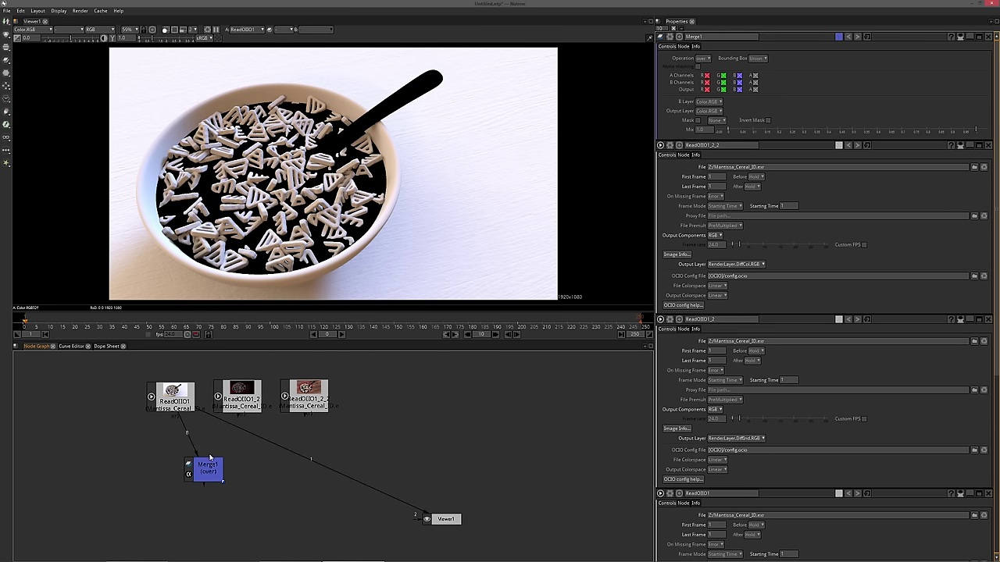
click(212, 466)
drag(207, 466, 242, 471)
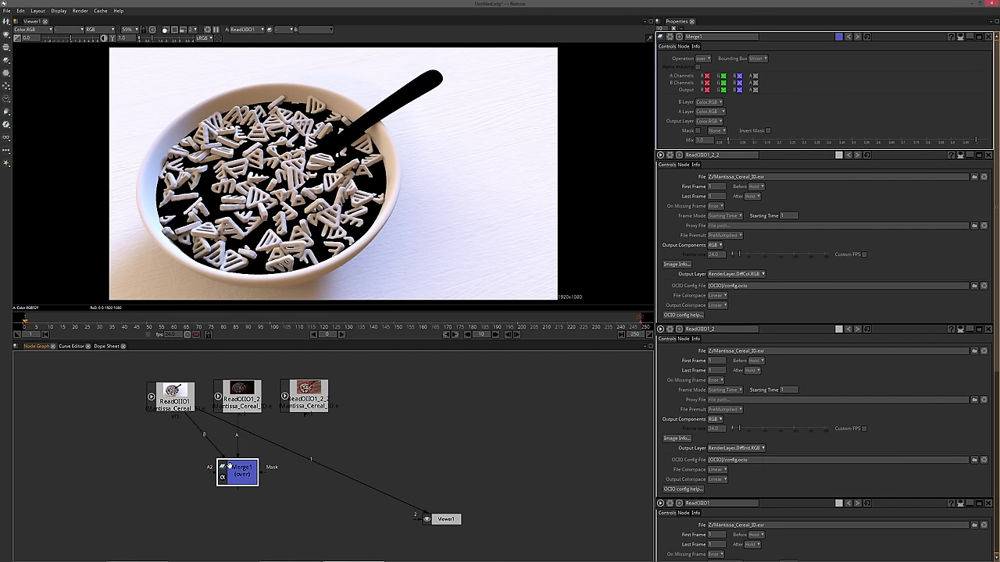
Route the Merge node's B connection around a dot below the DiffDir Read node and connect the Merge node to the viewer's first input
drag(203, 435, 166, 473)
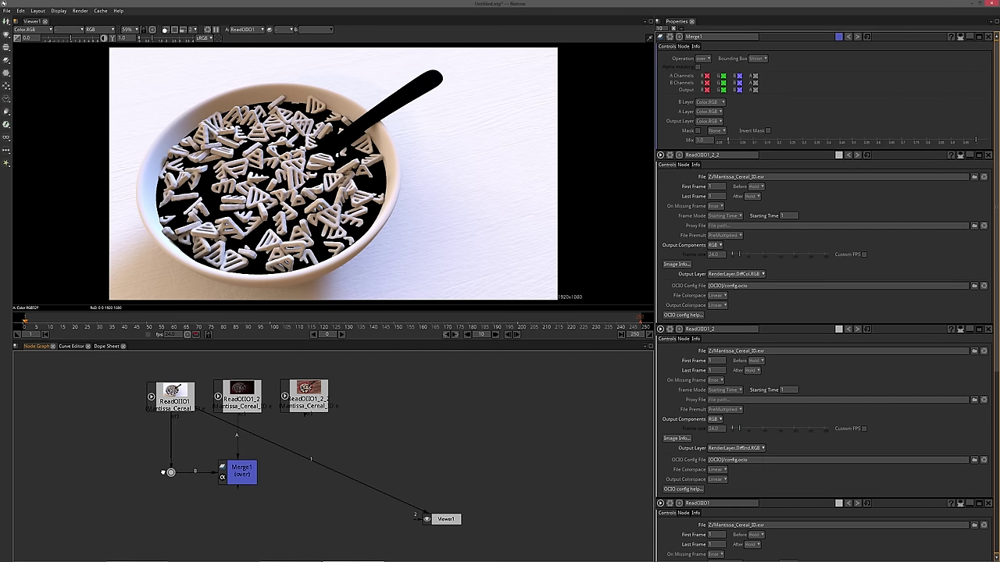
click(238, 473)
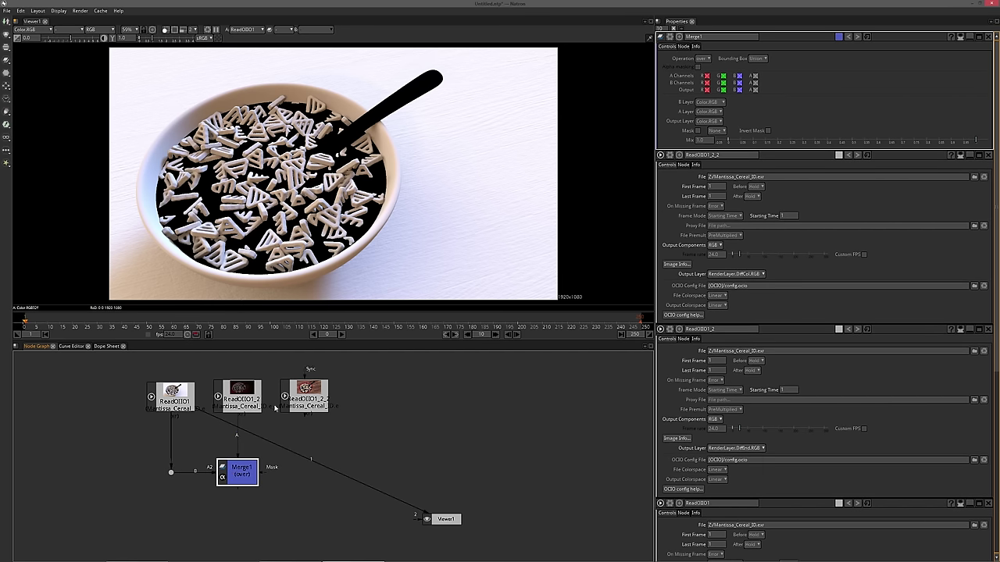
key(1)
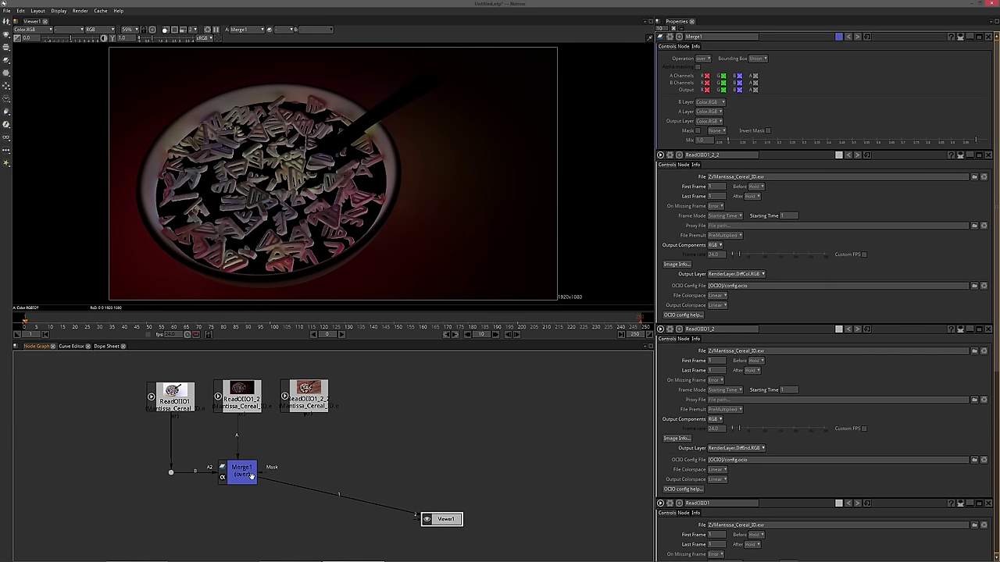
drag(320, 400, 382, 411)
scroll(235, 469, up, 1)
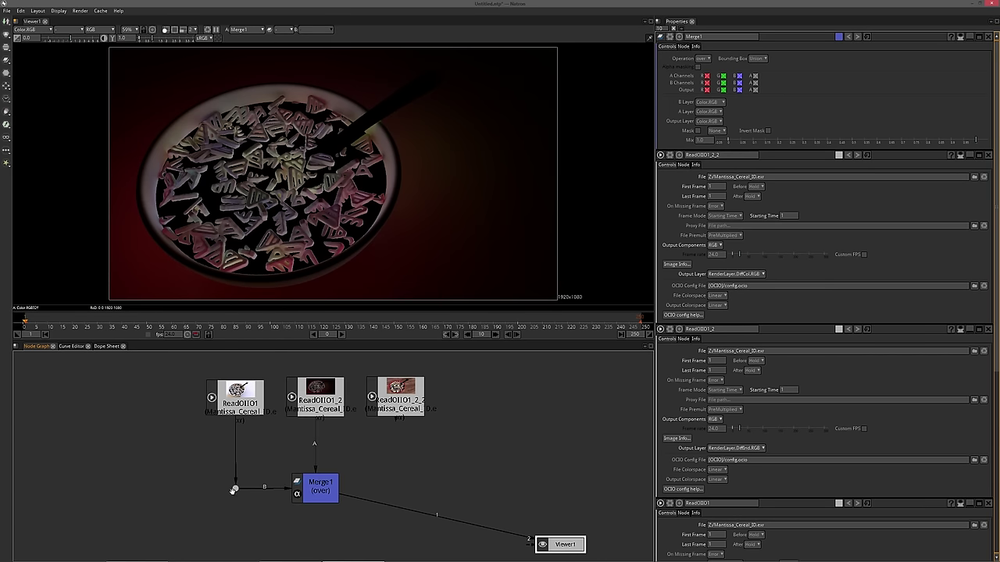
click(235, 488)
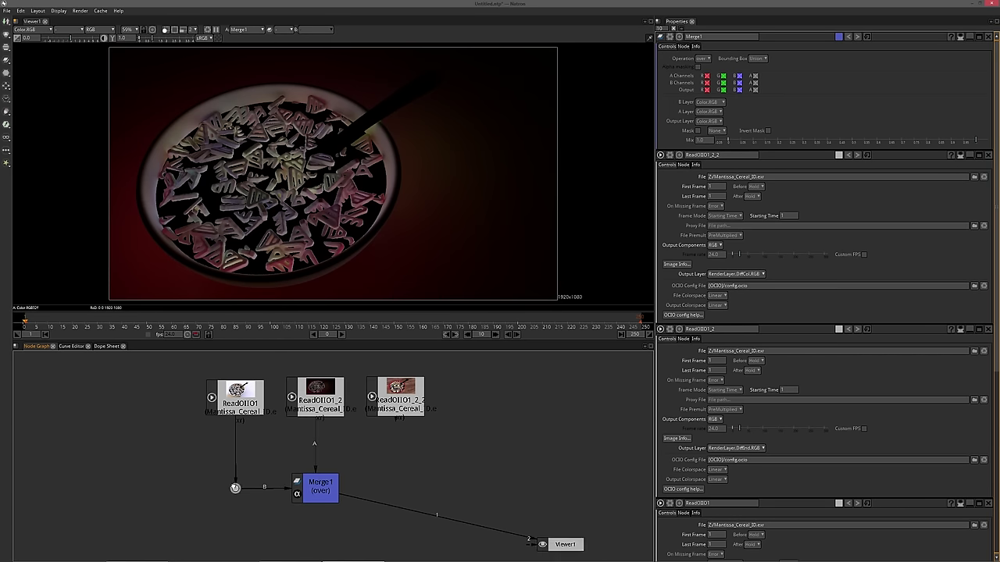
scroll(234, 488, down, 2)
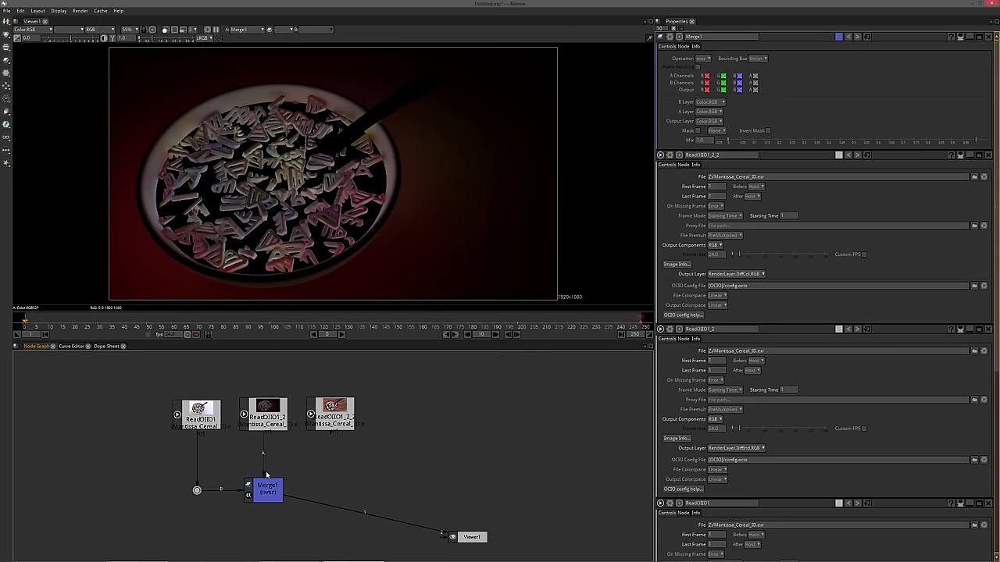
drag(277, 456, 274, 454)
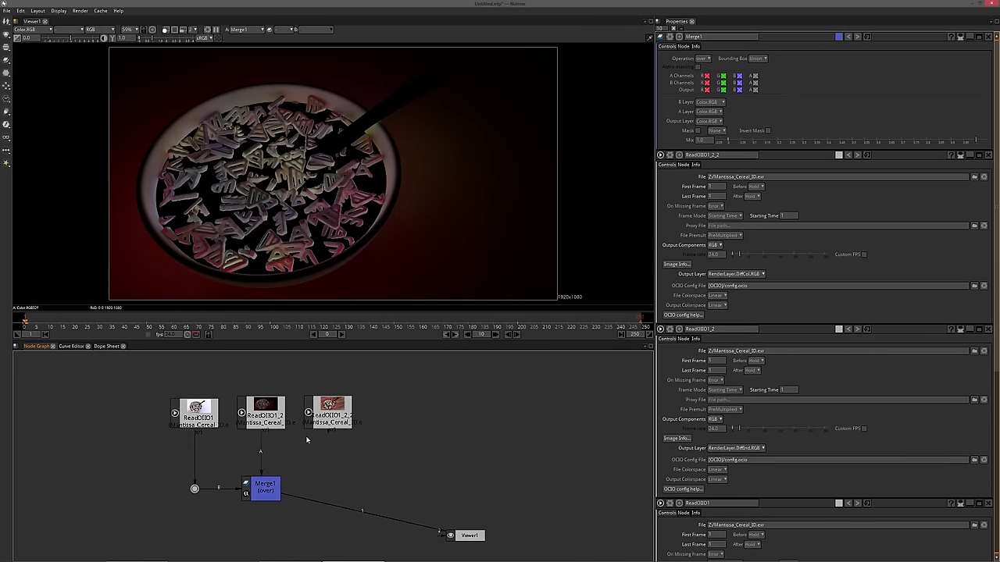
drag(305, 440, 298, 431)
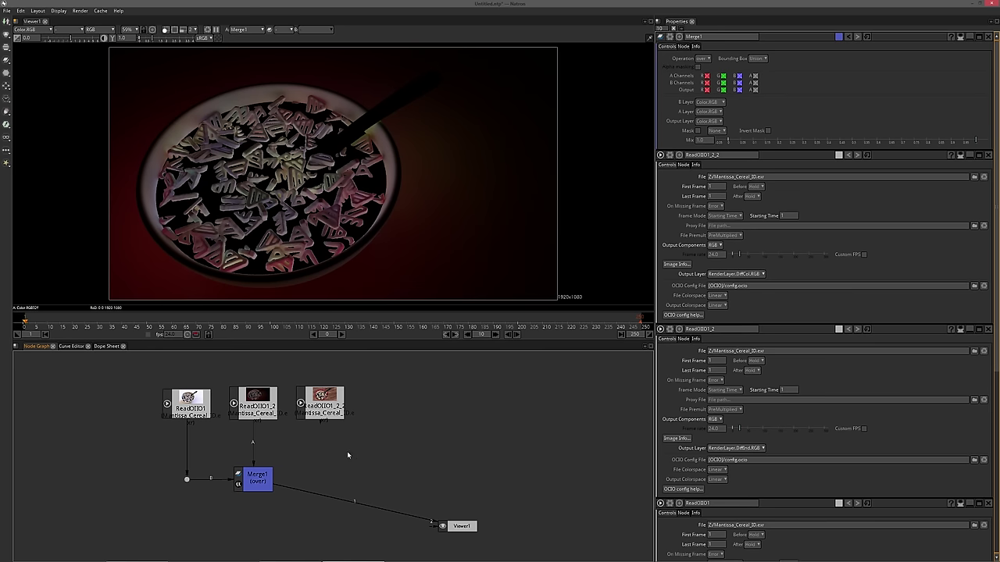
Set the Merge node's operation to plus to add the direct and indirect diffuse passes
click(257, 484)
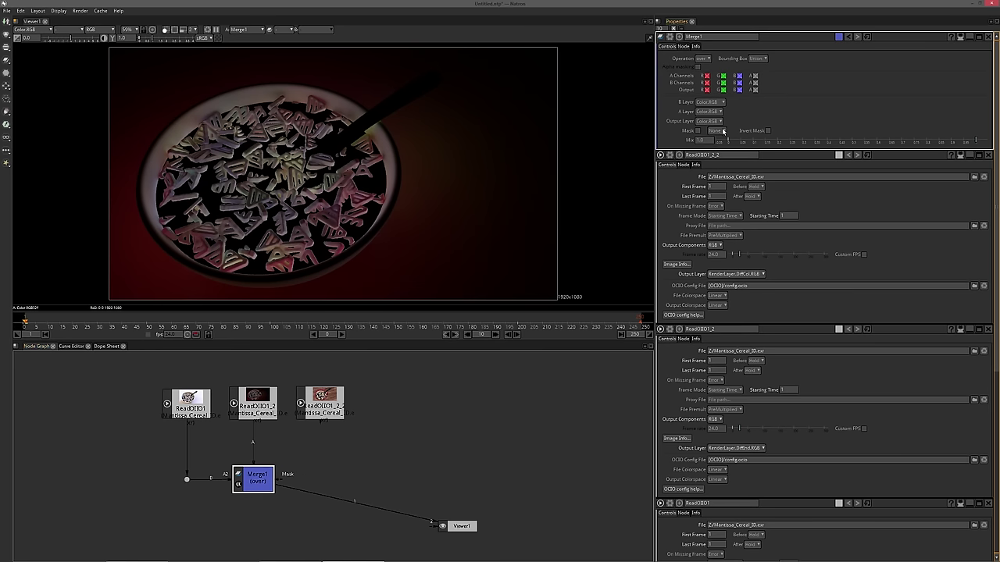
click(705, 58)
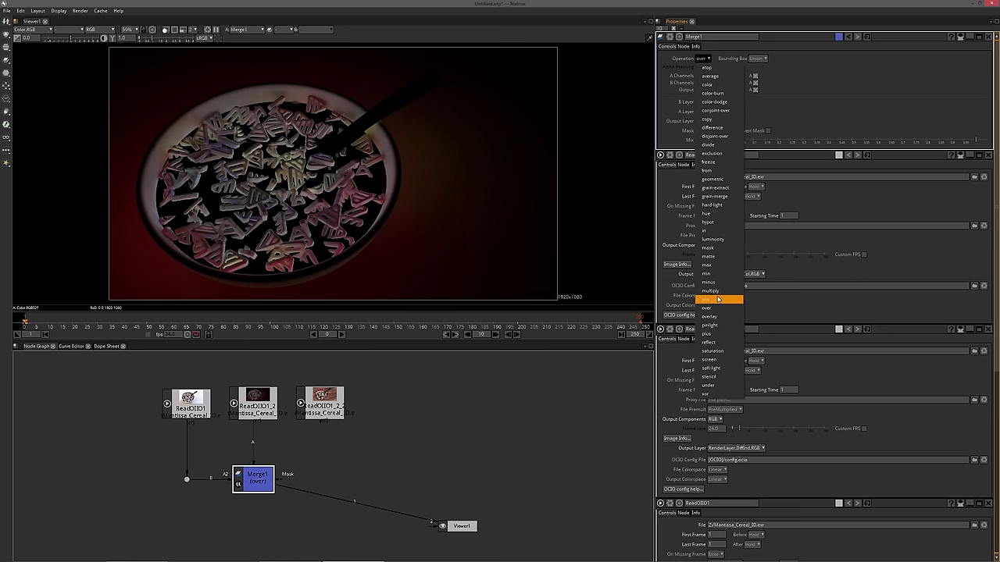
click(711, 333)
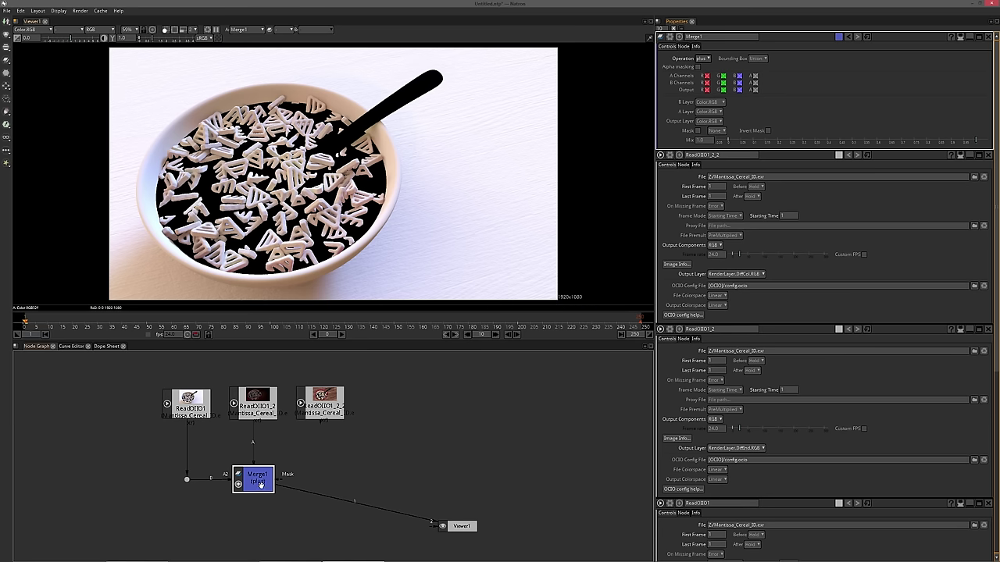
click(329, 448)
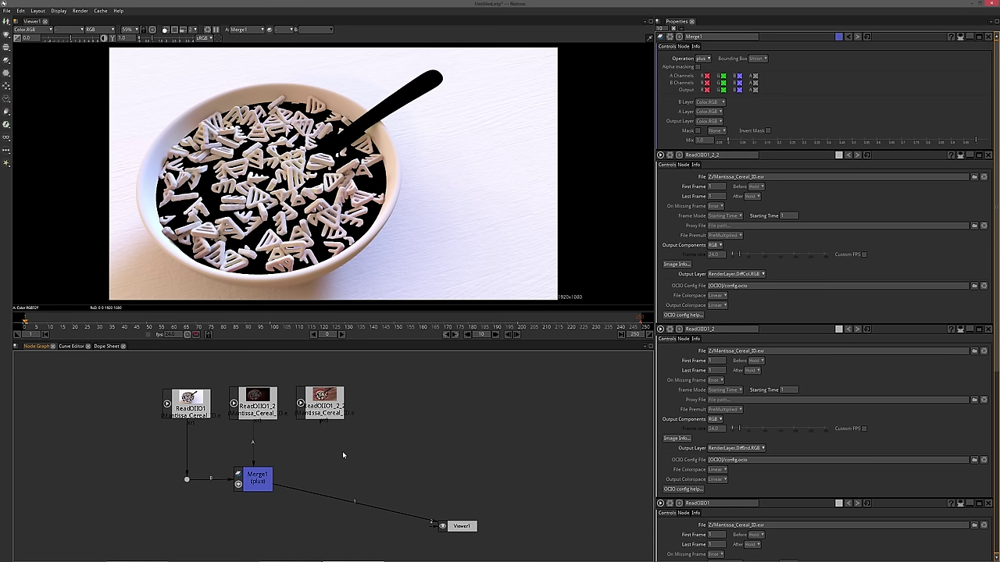
Add a second Merge node beside the plus Merge, with A from the diffuse color Read, B from the plus Merge, feeding the viewer's first input
key(m)
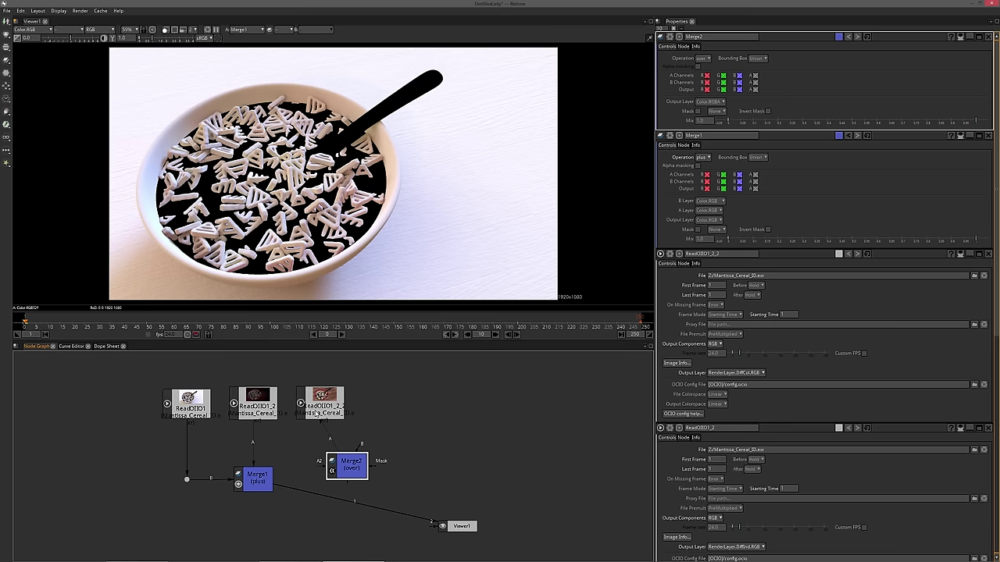
drag(360, 444, 245, 477)
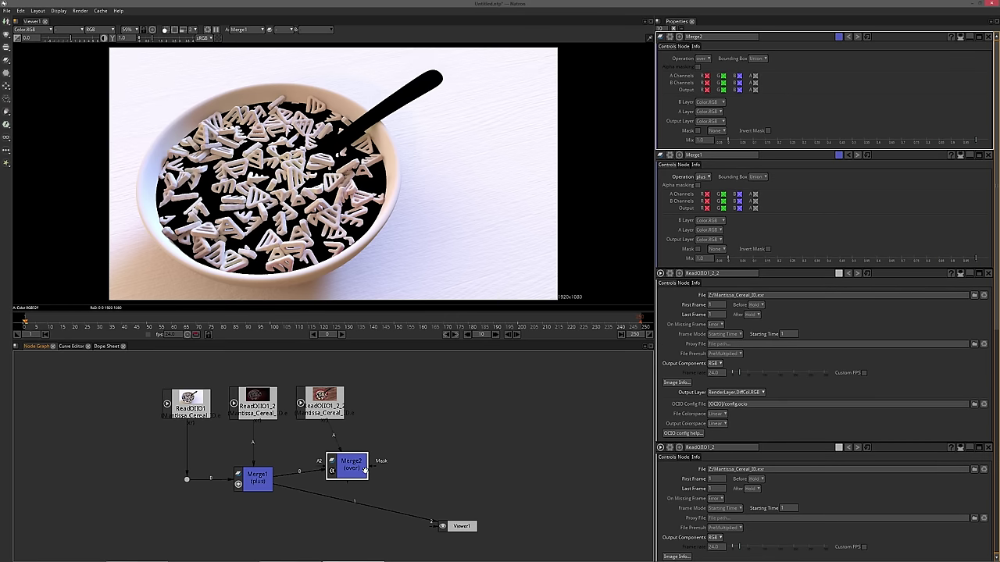
key(1)
drag(351, 469, 325, 482)
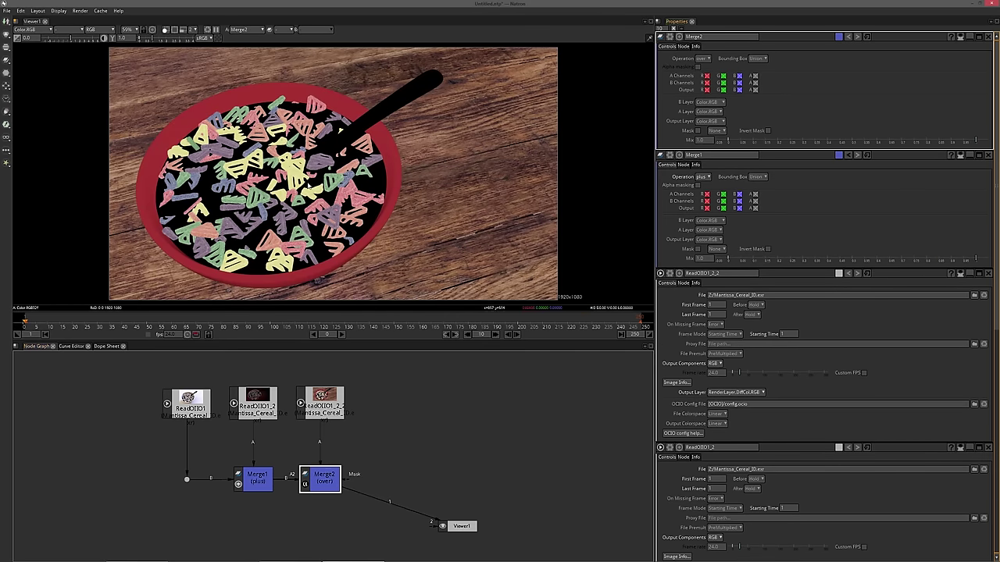
Try plus as the second Merge node's operation, and settle on multiply to combine the diffuse color with the summed light passes
click(706, 59)
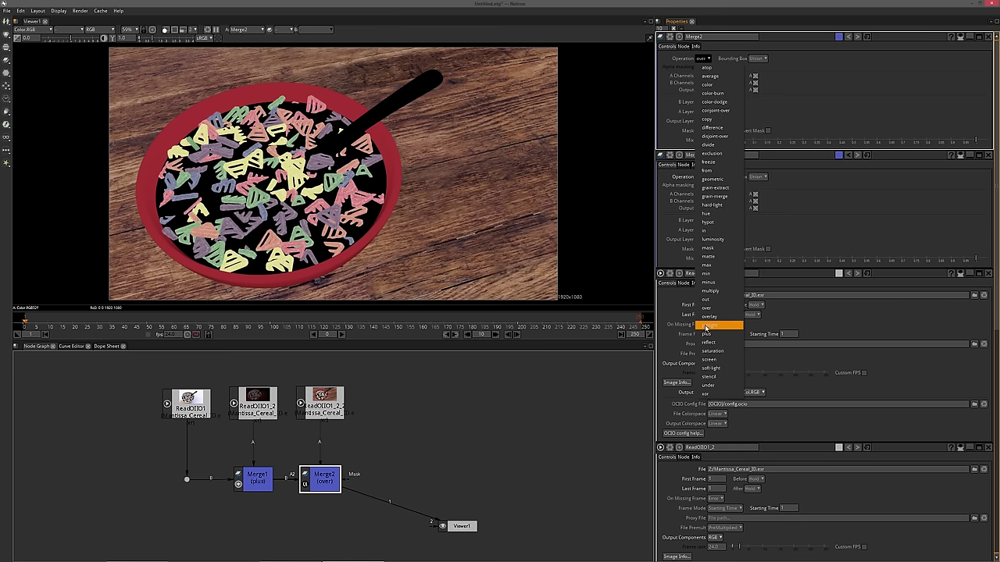
click(717, 333)
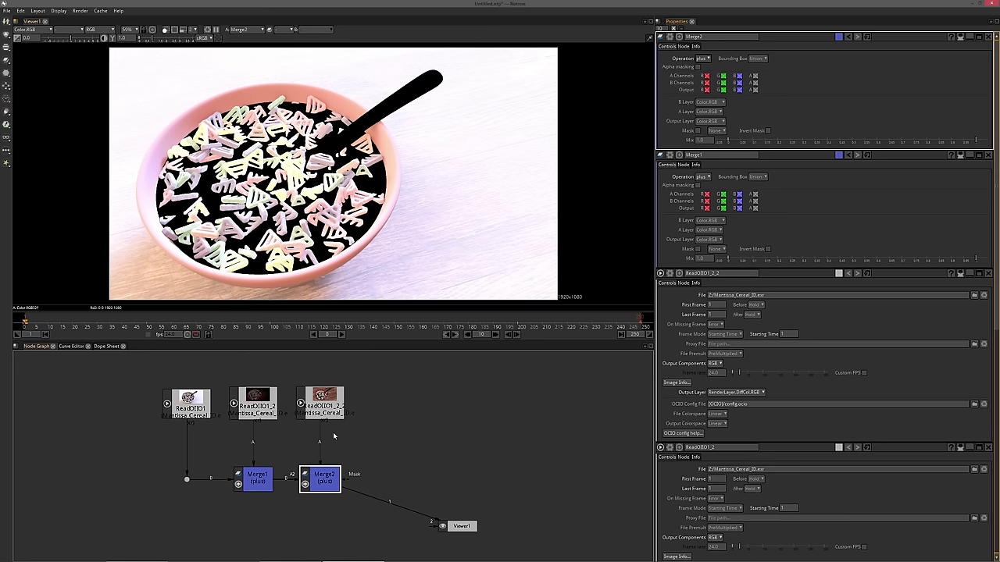
click(705, 59)
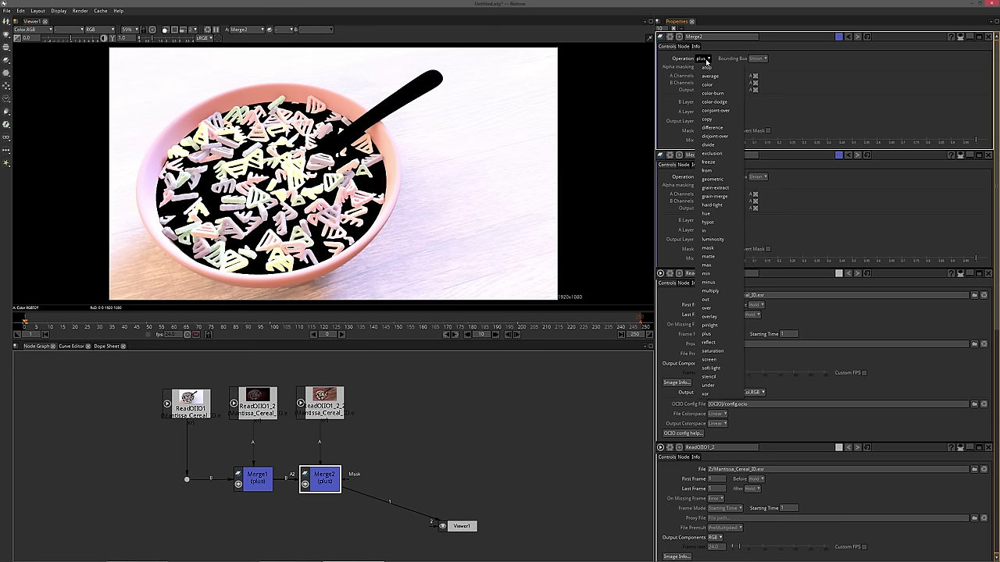
click(720, 292)
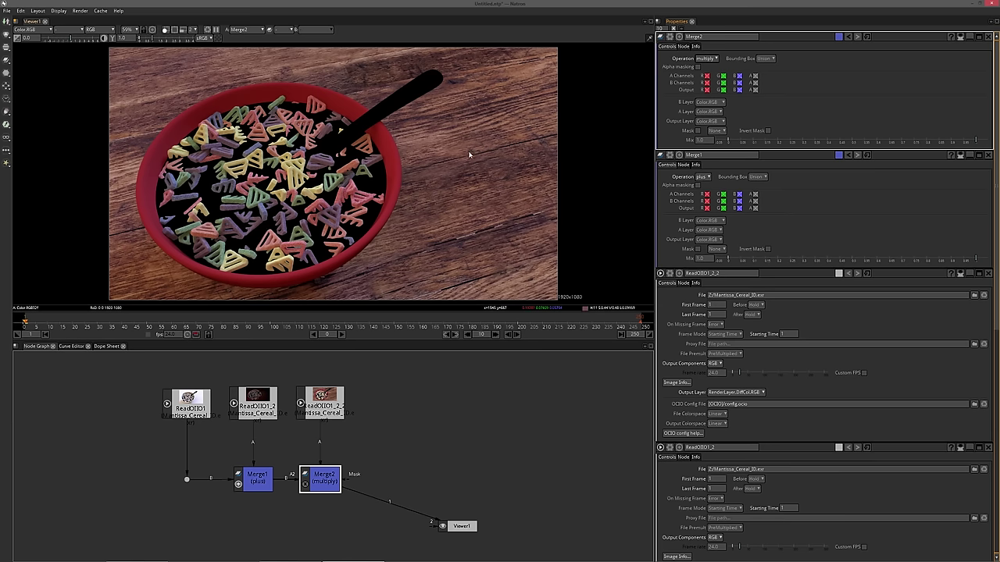
Rename the diffuse direct Read node to DIFF_DIR
drag(386, 460, 326, 451)
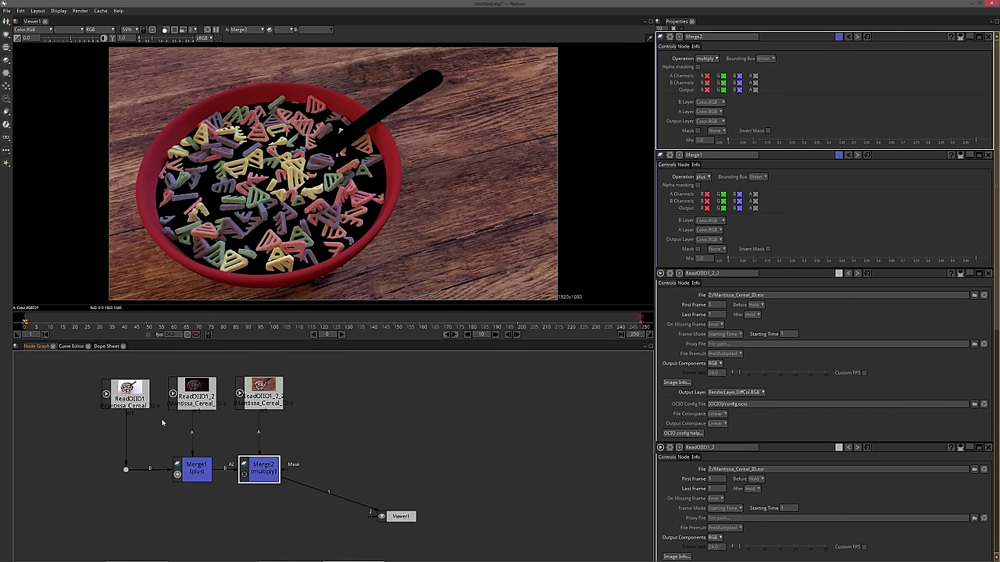
click(125, 395)
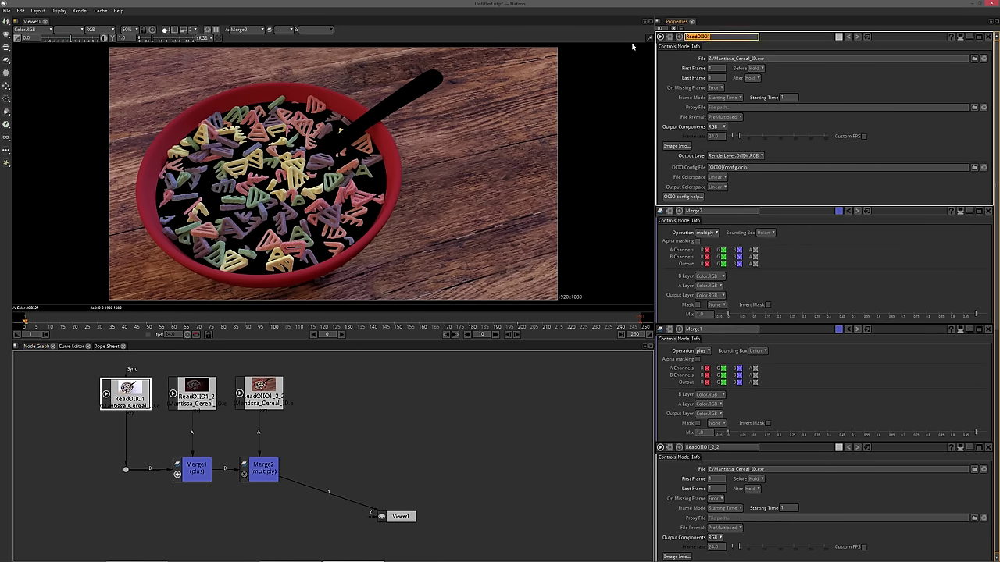
text(Diff)
key(Return)
Rename the diffuse indirect Read node to DIFF_IND
click(194, 392)
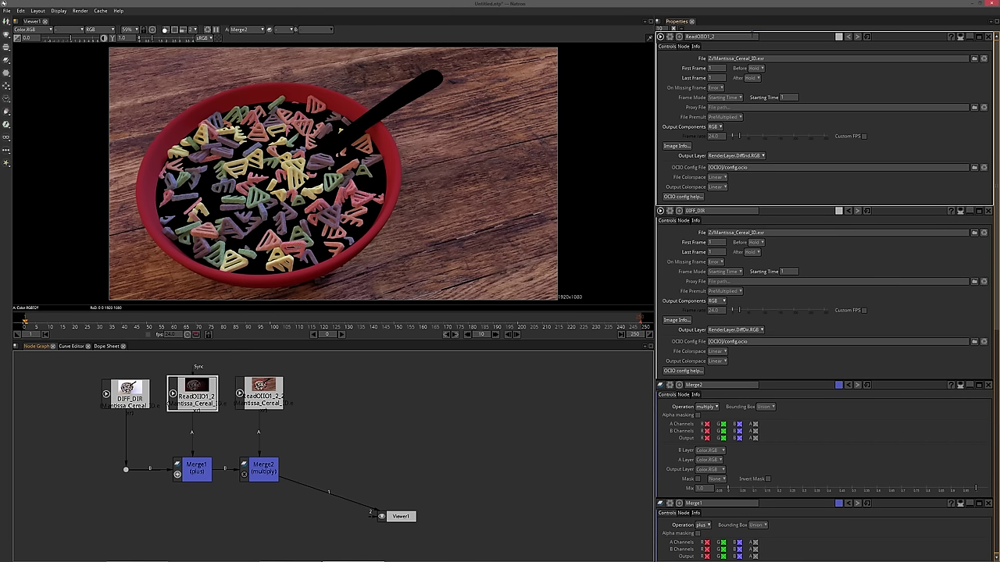
double_click(713, 36)
text(DIFF_)
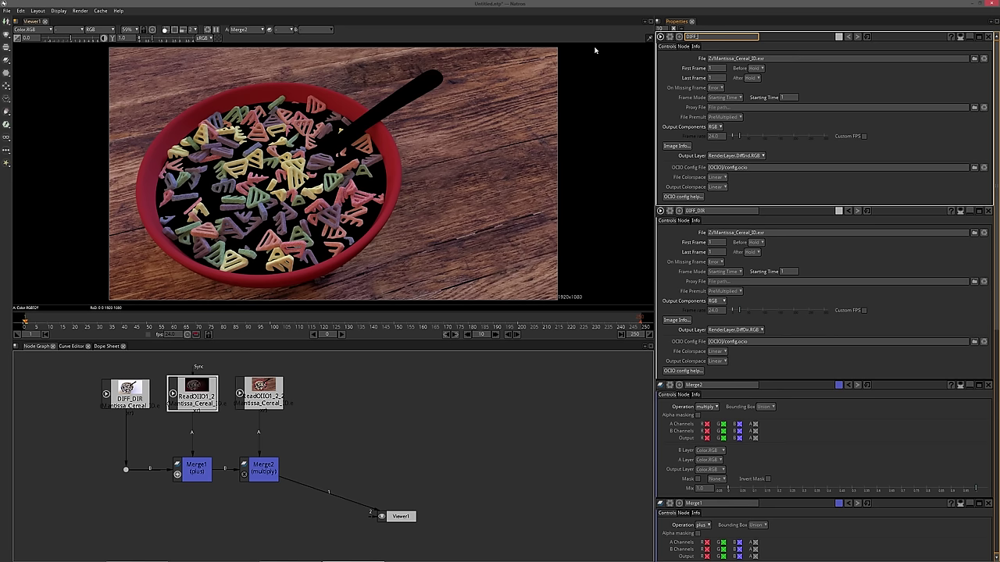
text(IND)
key(Return)
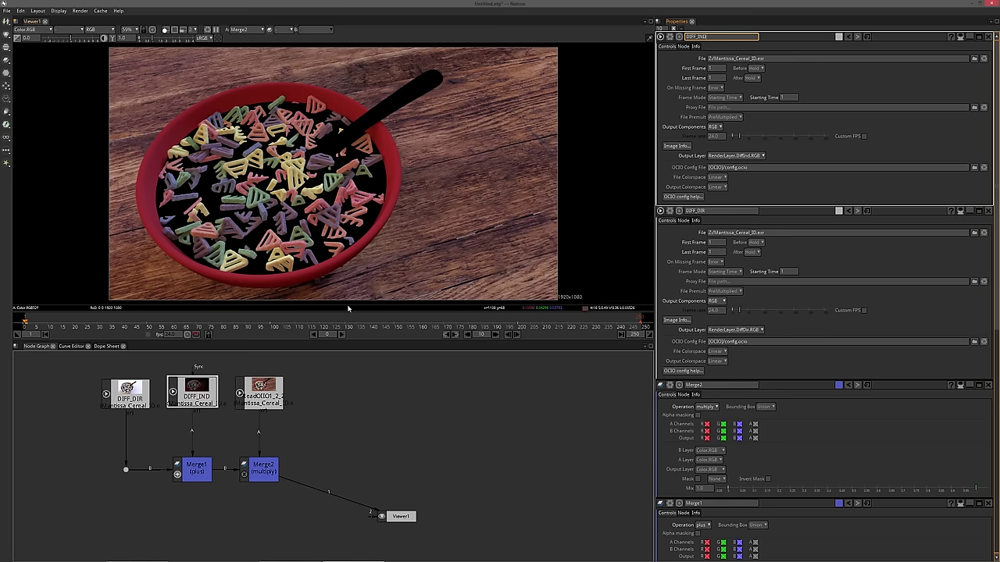
Rename the diffuse color Read node to DIFF_CLR
click(259, 392)
double_click(713, 36)
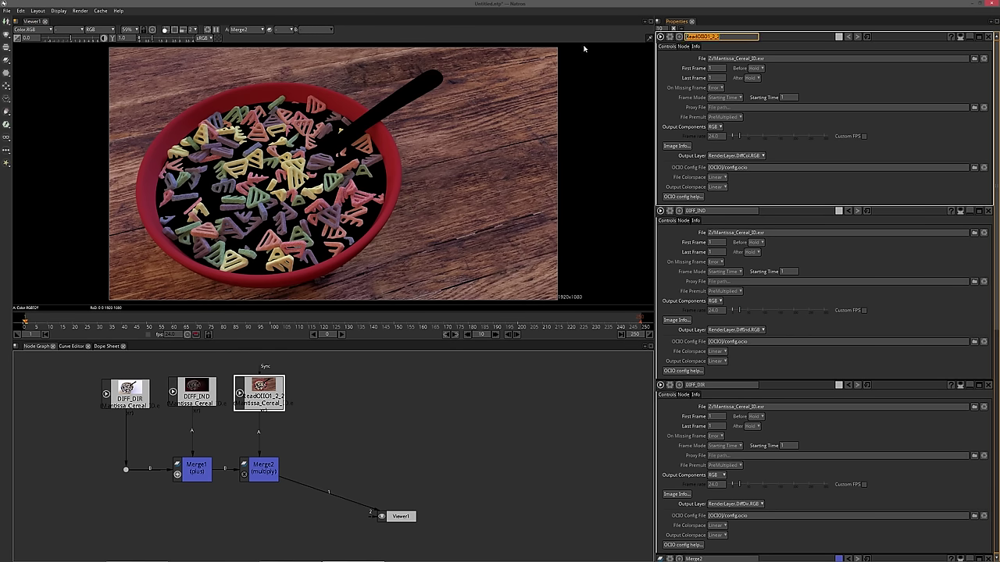
text(DIFF_CLR)
key(Return)
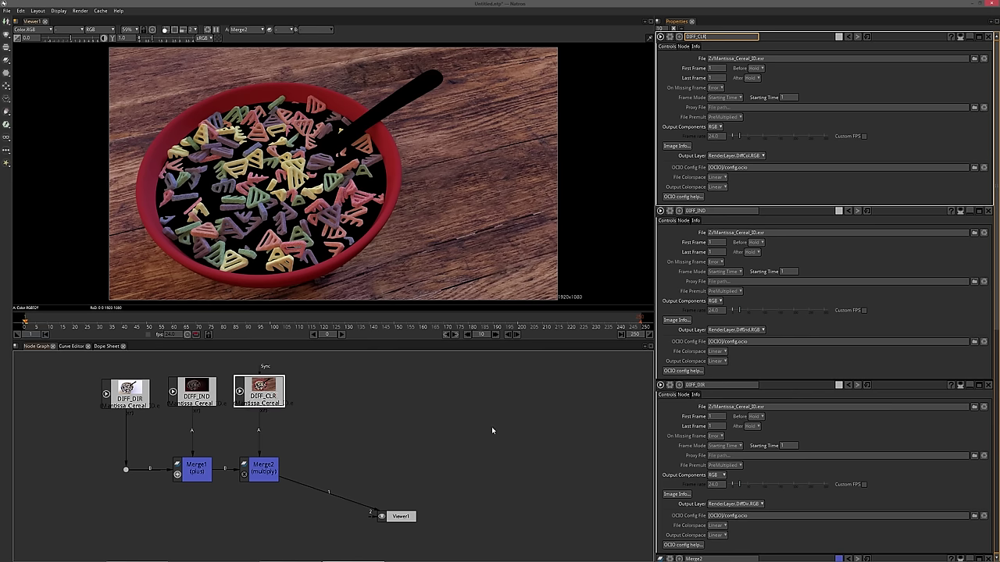
Tidy the row of diffuse Read nodes and place the Viewer node directly below the multiply Merge node
drag(311, 493, 393, 517)
scroll(411, 383, down, 2)
drag(315, 430, 344, 428)
scroll(330, 448, up, 1)
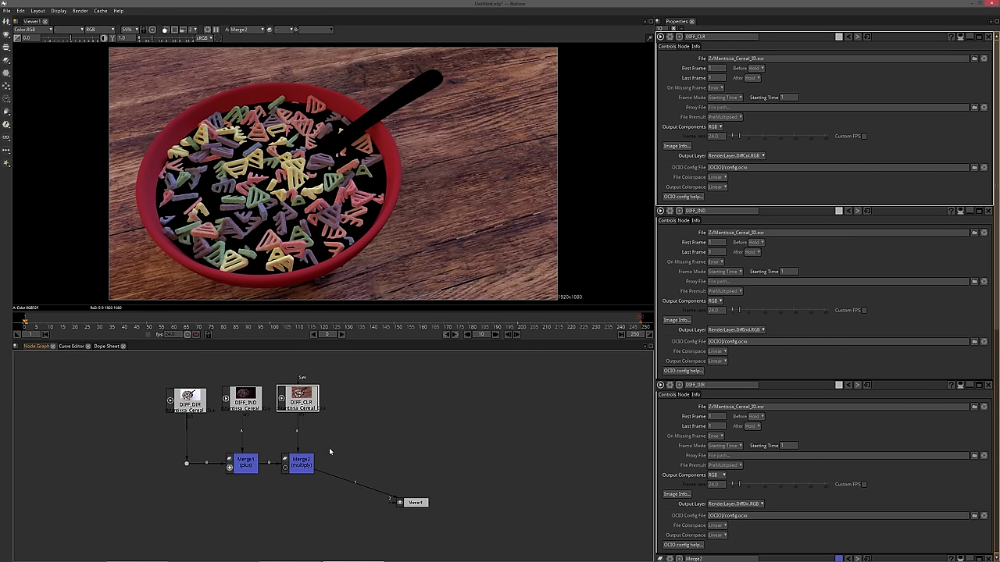
drag(299, 483, 323, 455)
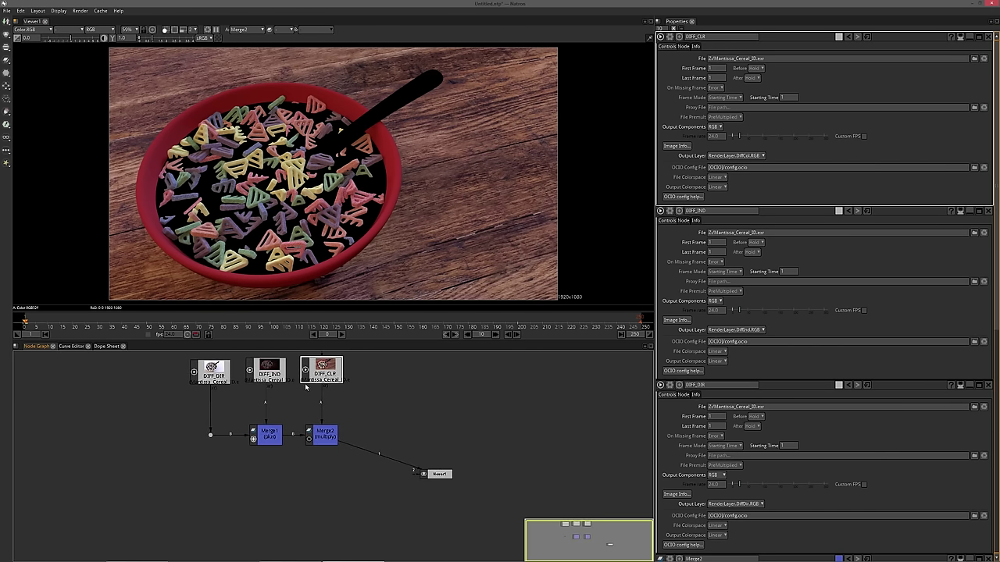
mouse_move(213, 378)
mouse_down()
mouse_move(213, 390)
mouse_move(213, 375)
mouse_up()
drag(261, 378, 265, 406)
drag(322, 403, 322, 405)
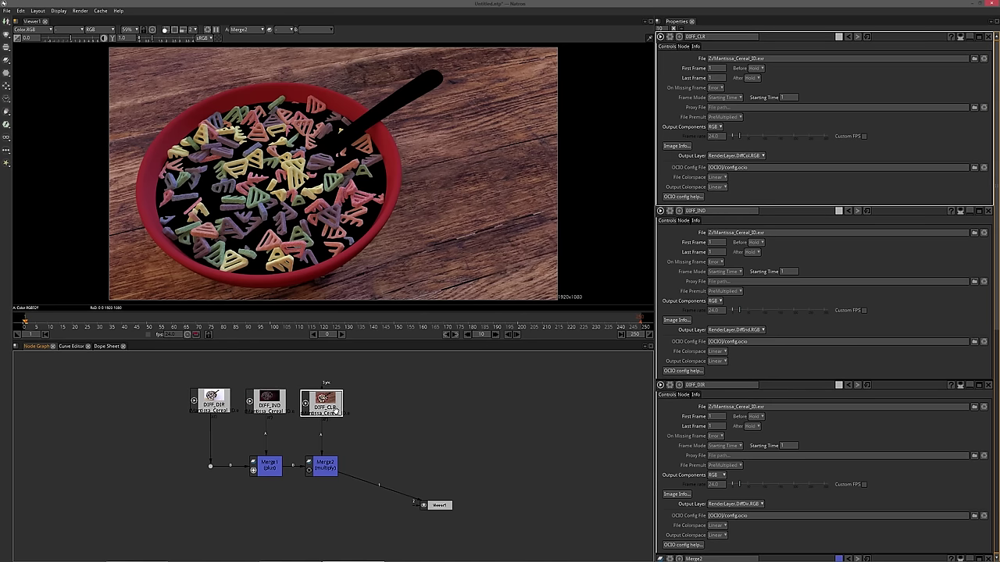
drag(465, 531, 308, 535)
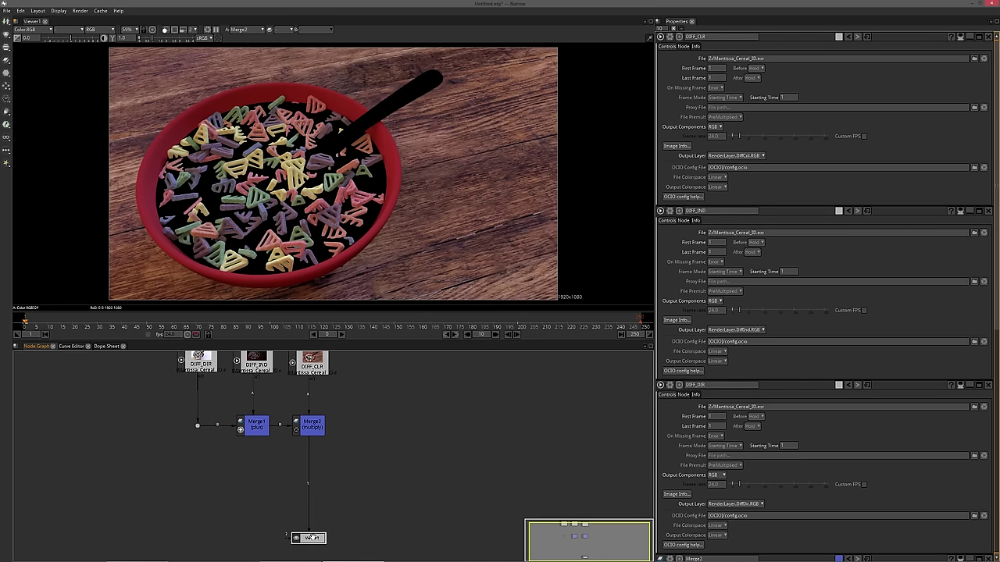
Duplicate the DIFF_DIR, DIFF_IND and DIFF_CLR Read nodes and place the copies beside the diffuse group
scroll(308, 536, down, 1)
scroll(334, 475, up, 1)
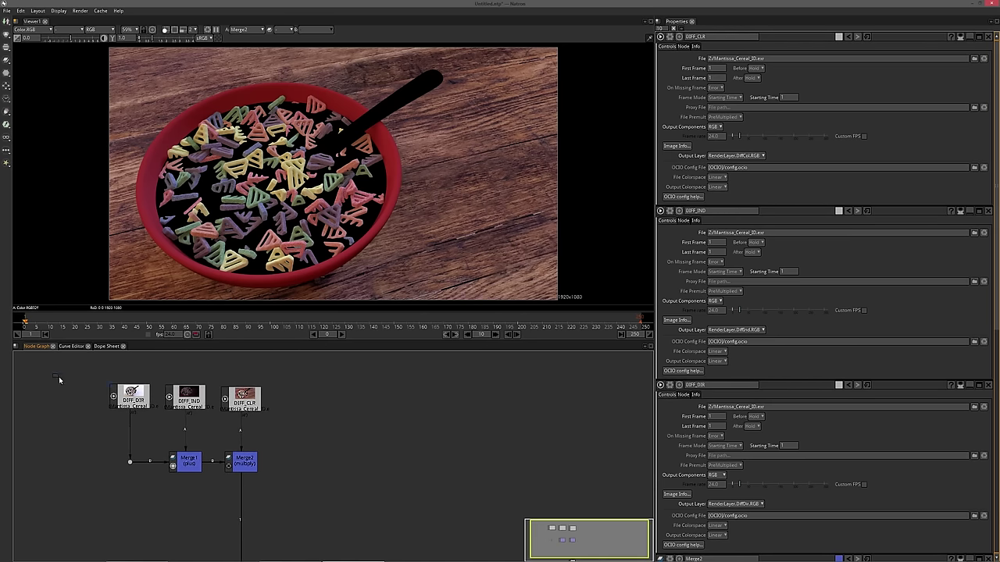
drag(91, 374, 337, 375)
key(ctrl+v)
scroll(348, 415, up, 2)
drag(349, 416, 337, 455)
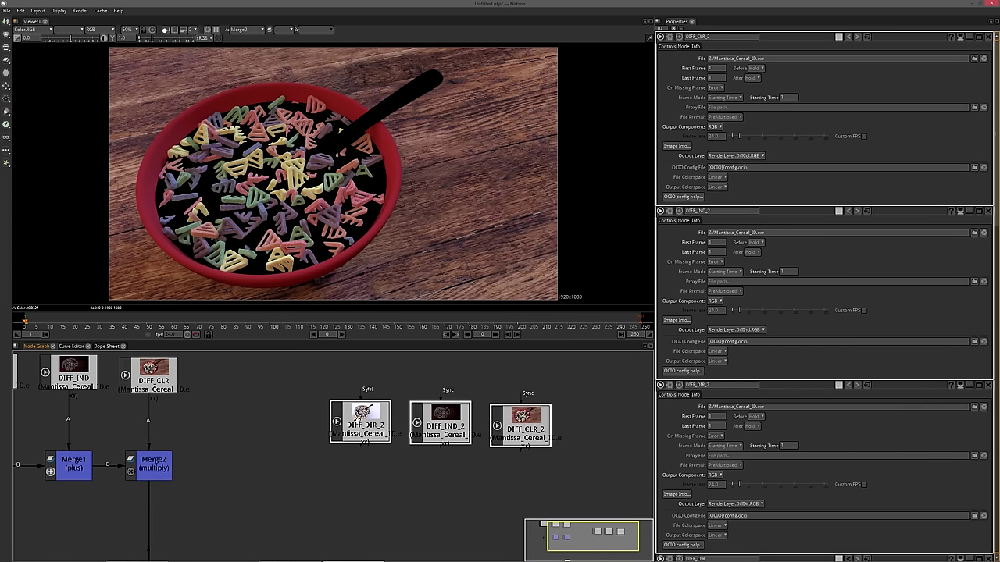
Rename the copied diffuse direct Read node to GLOSSY_DIR
click(355, 420)
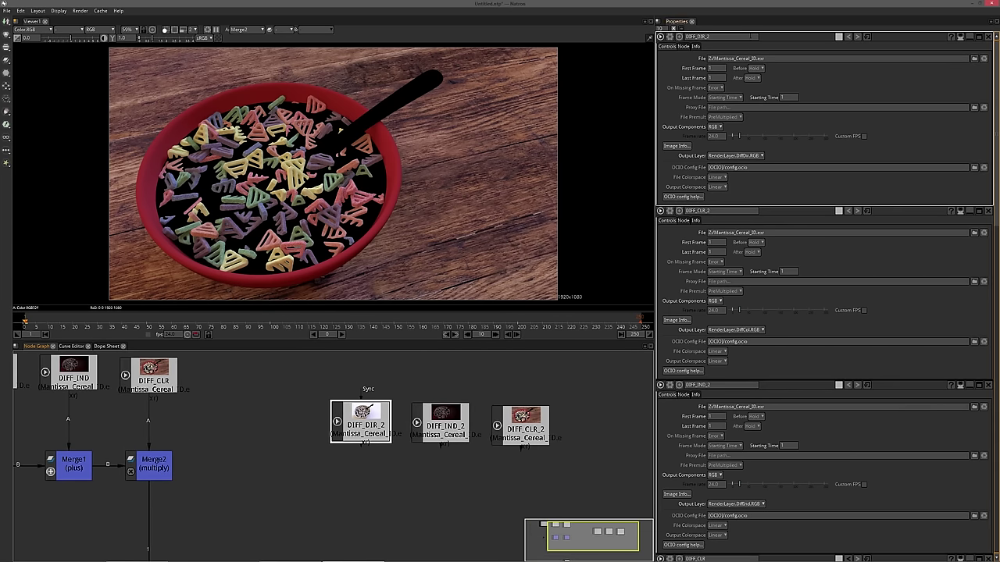
drag(709, 37, 654, 52)
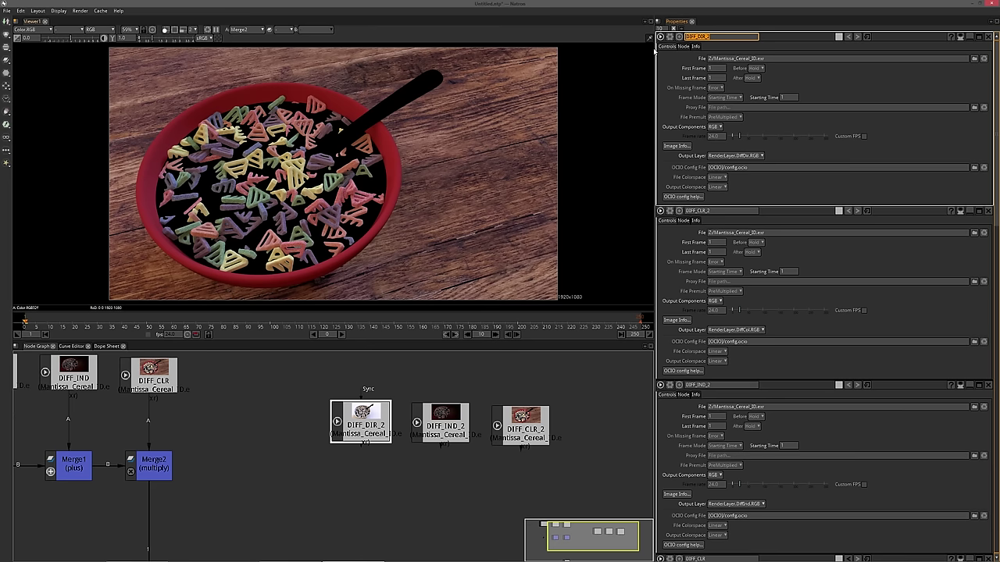
text(GLOSSY_DIR)
key(Return)
Rename the copied diffuse indirect Read node to GLOSSY_IND
click(442, 422)
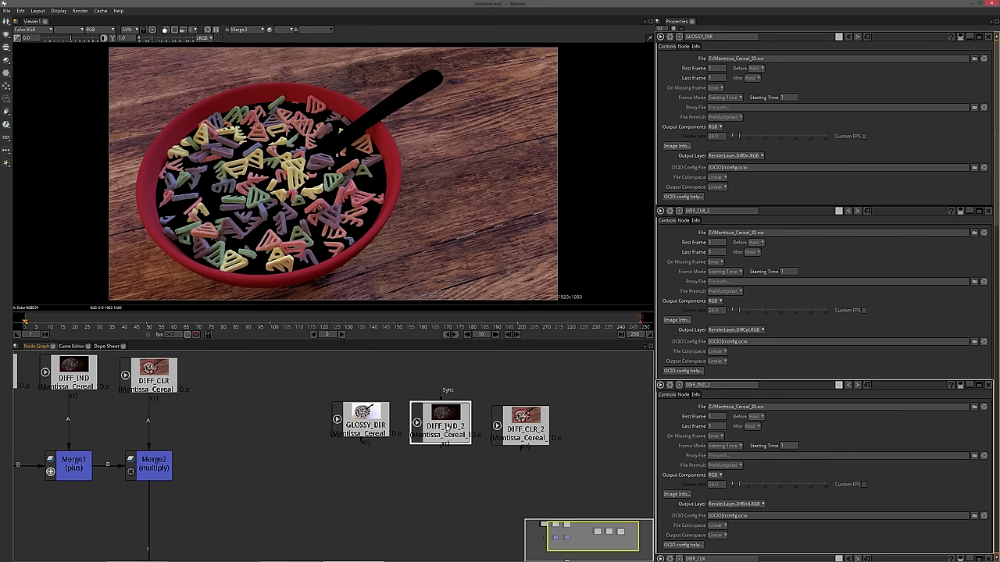
text(GL)
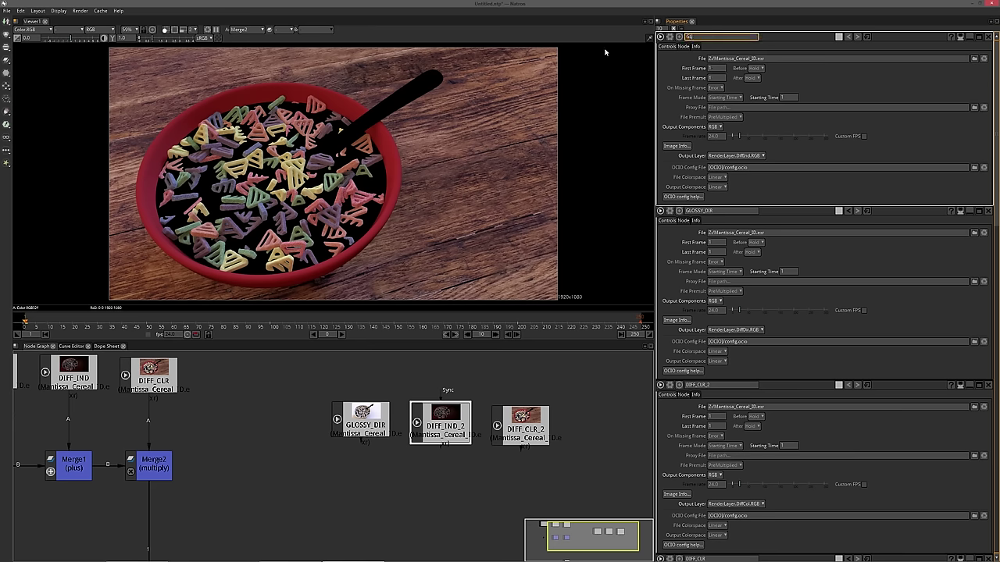
text(OSSY_IND)
key(Return)
Rename the copied diffuse color Read node to GLOSS_CLR
click(522, 425)
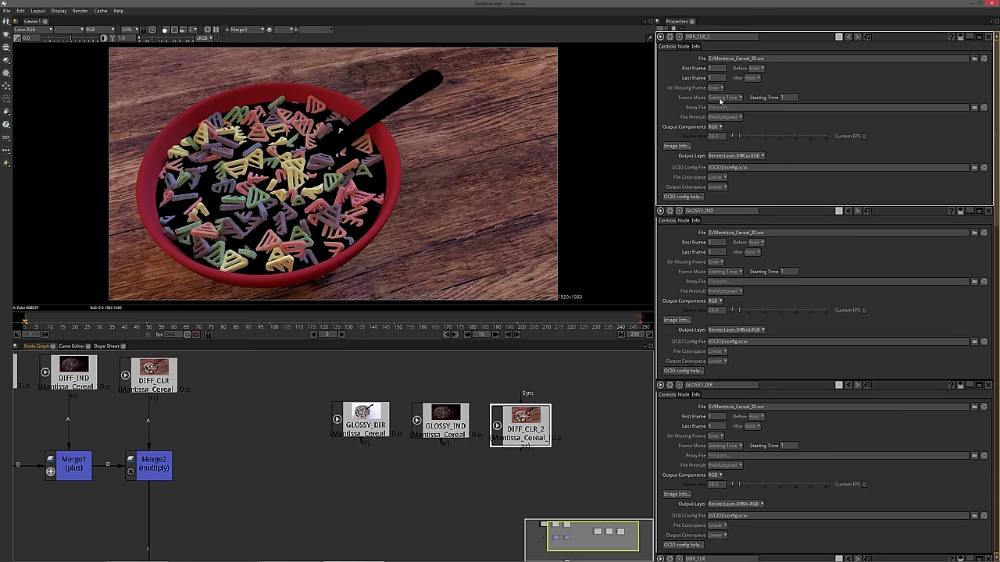
text(GLOSS_CLR)
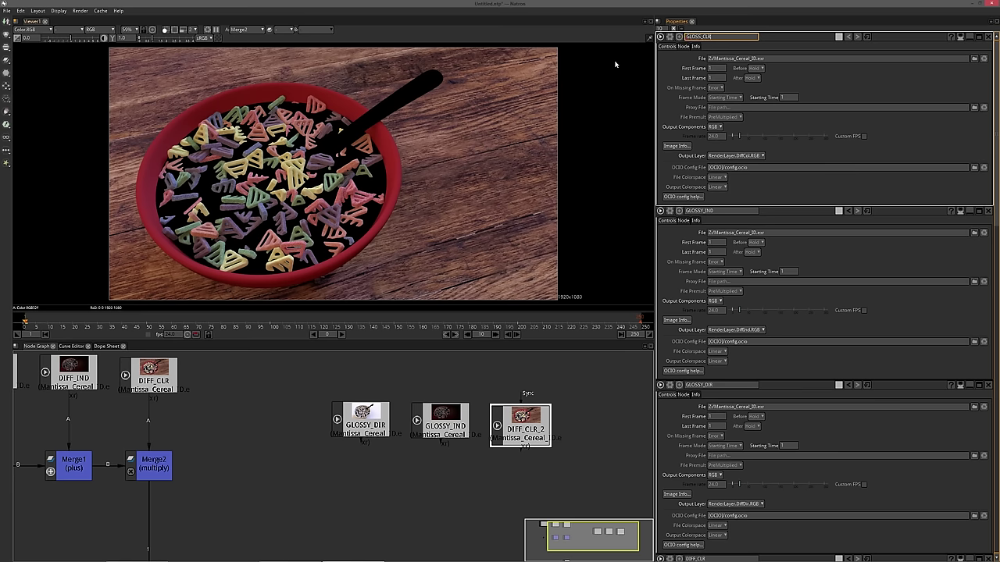
key(Return)
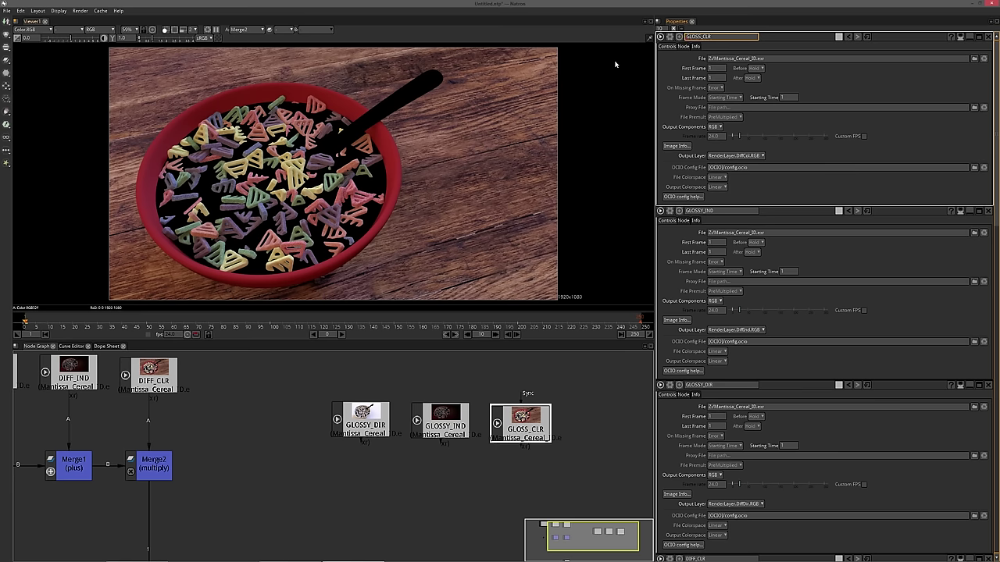
scroll(399, 461, down, 2)
drag(314, 471, 410, 463)
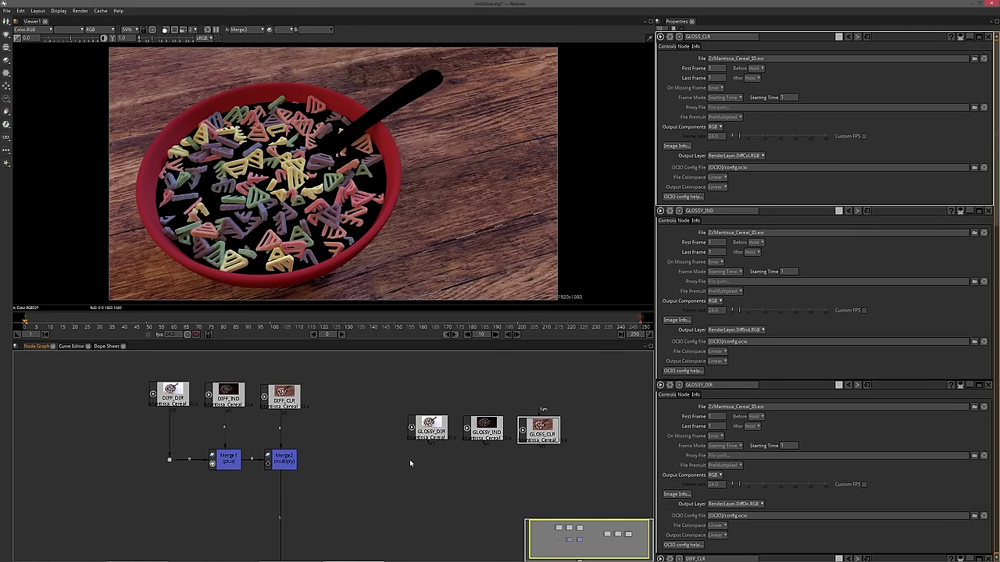
Set the GLOSSY_DIR Read node's output layer to RenderLayer.GlossInd.RGB
click(426, 428)
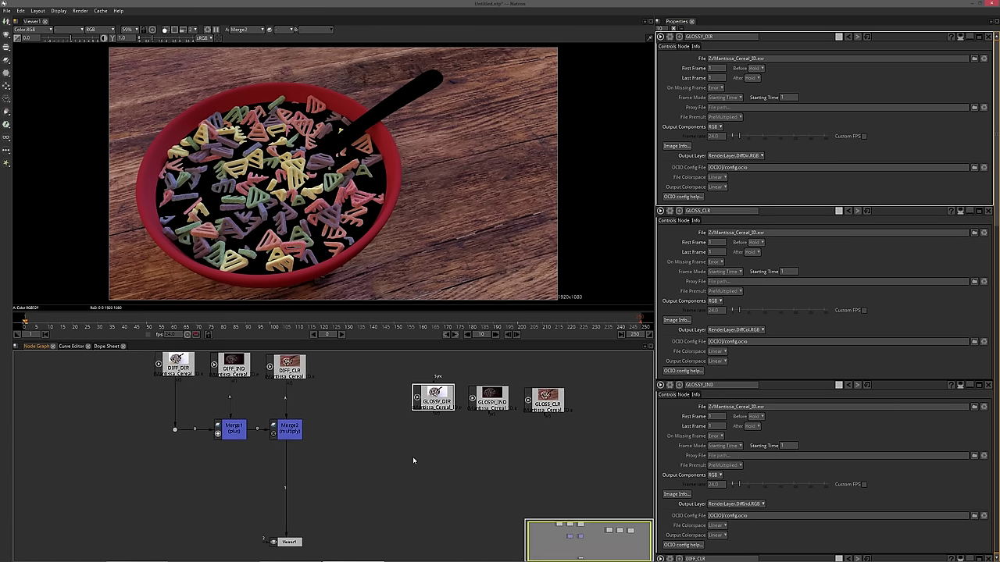
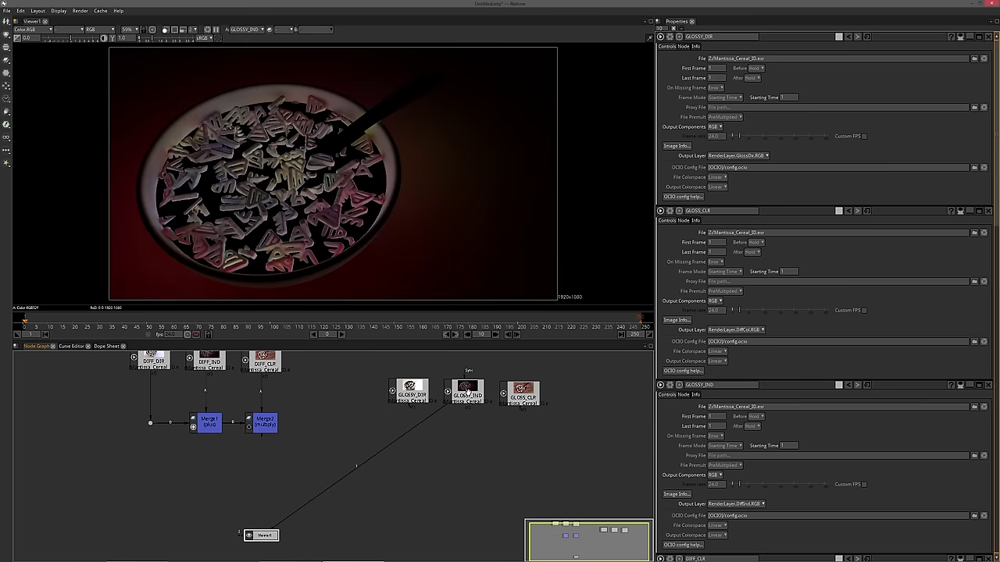
click(749, 159)
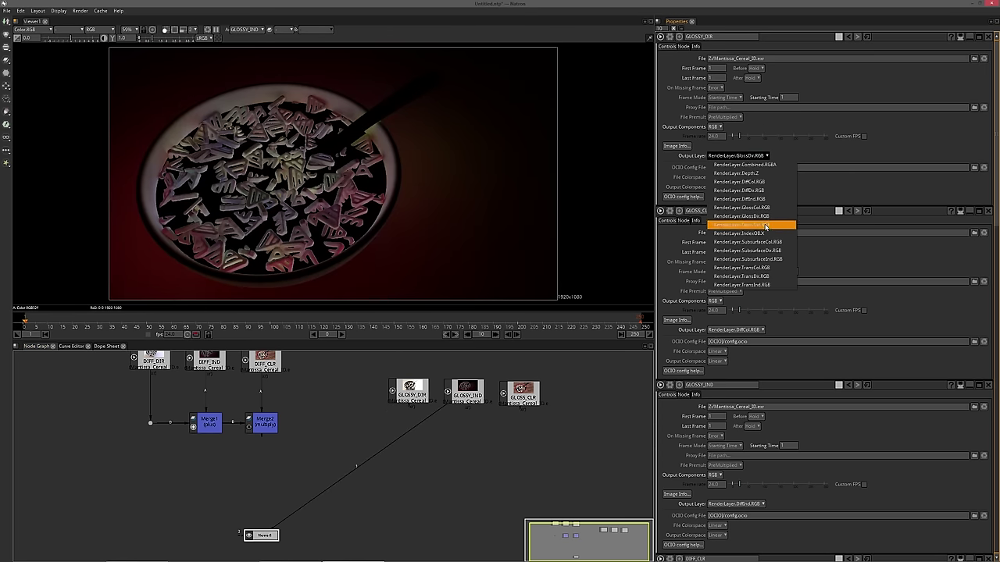
click(765, 225)
drag(455, 406, 451, 403)
View the GLOSS_CLR Read node through the viewer's first input and set GLOSSY_DIR's output layer to RenderLayer.GlossCol.RGB
click(526, 391)
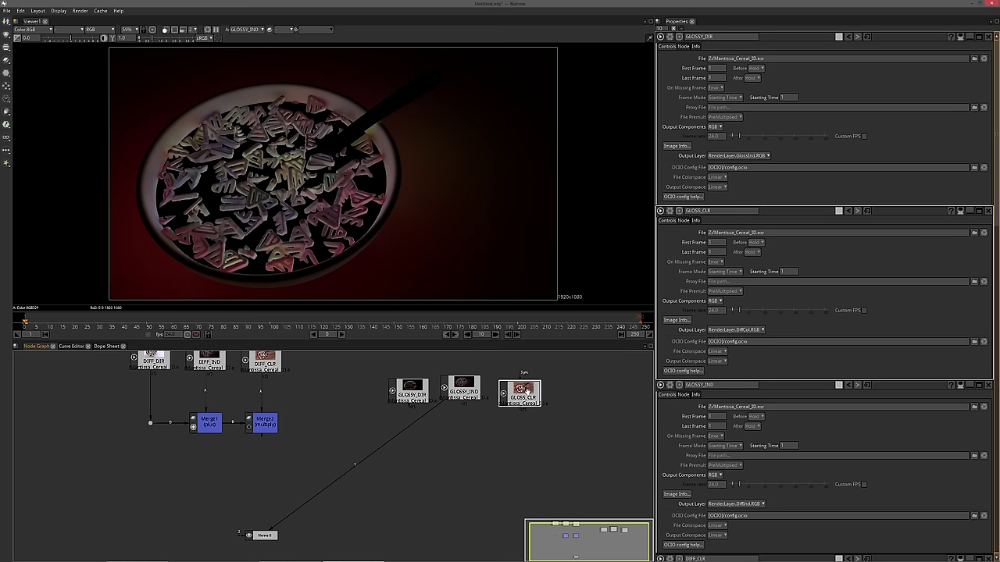
key(1)
click(762, 156)
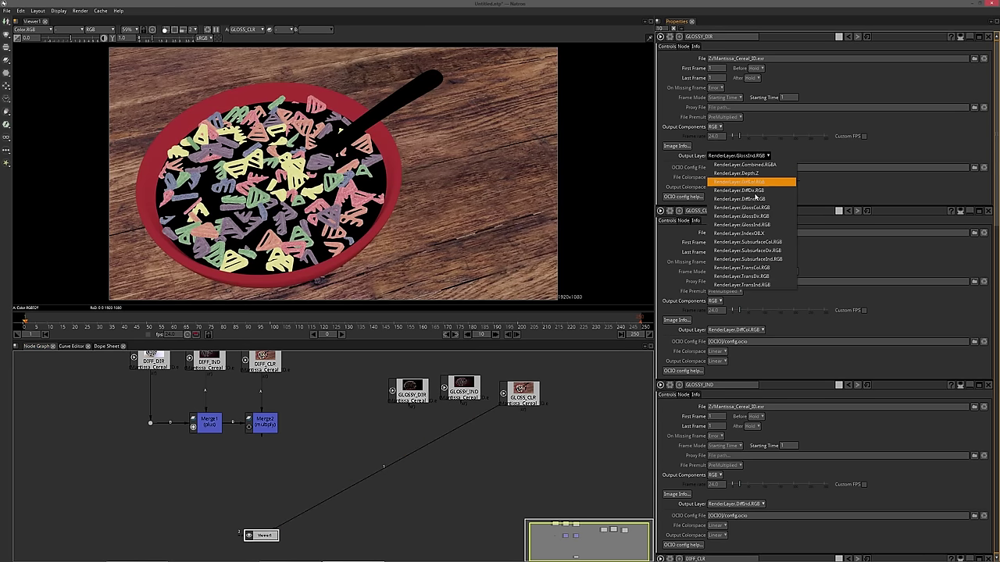
click(742, 207)
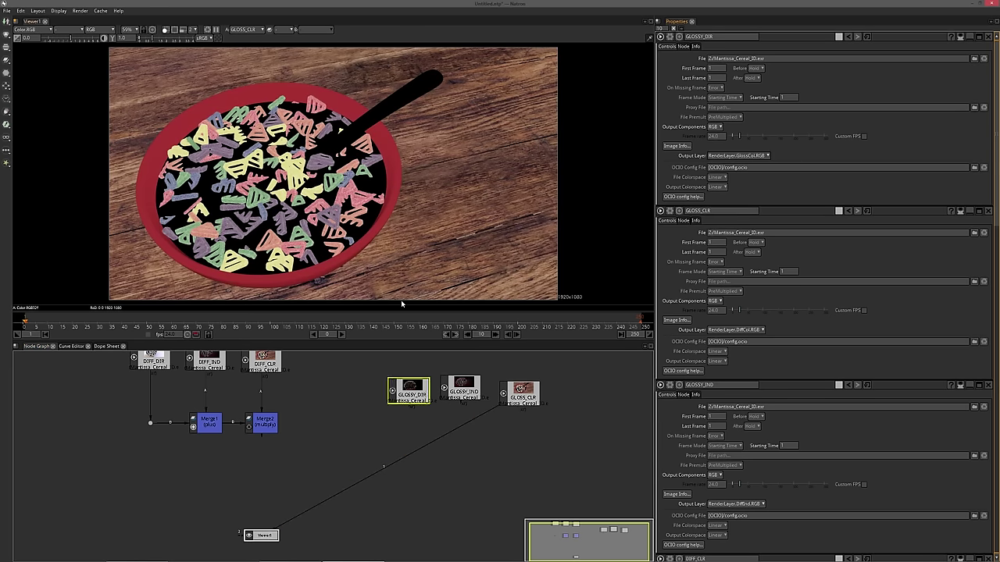
drag(416, 386, 371, 416)
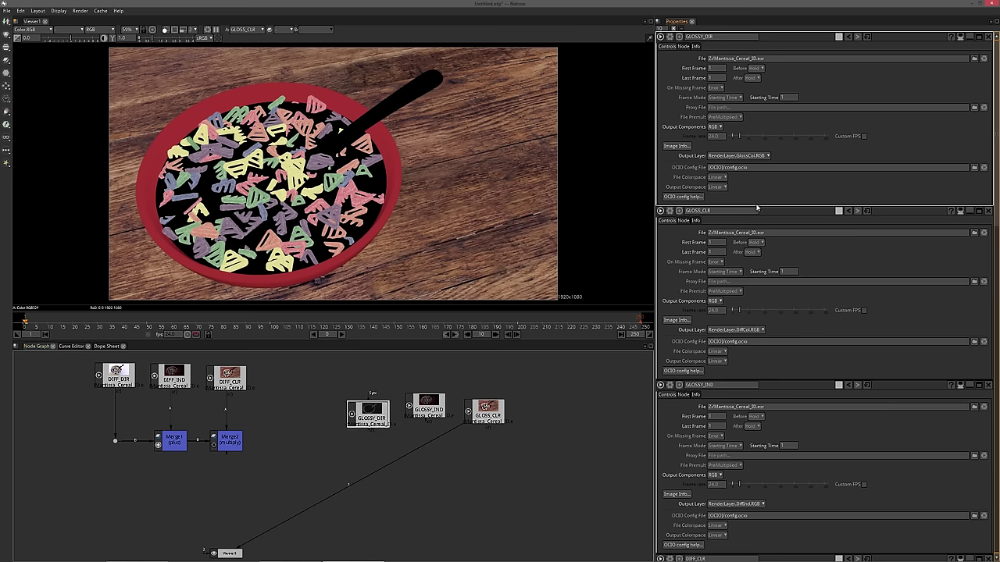
Set GLOSSY_DIR's output layer to RenderLayer.GlossDir.RGB and GLOSSY_IND's output layer to RenderLayer.GlossInd.RGB
click(755, 156)
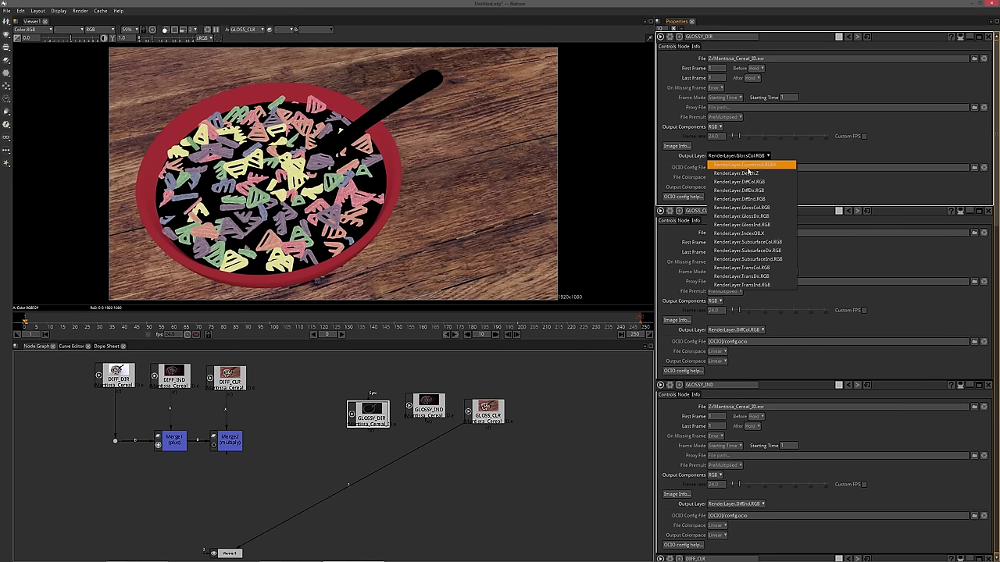
click(741, 216)
click(428, 406)
click(738, 156)
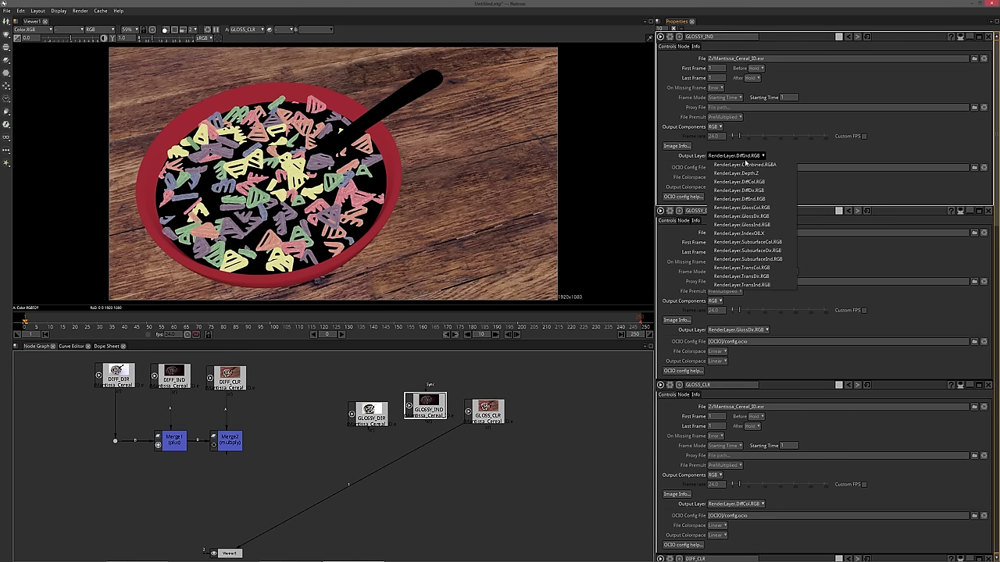
click(771, 225)
Set the GLOSS_CLR Read node's output layer to RenderLayer.GlossCol.RGB
click(488, 414)
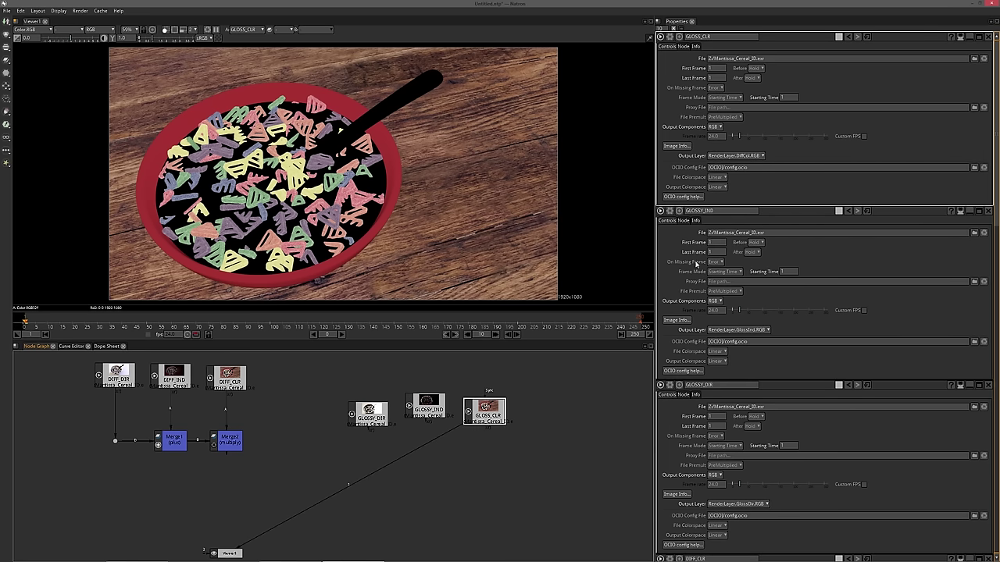
click(754, 157)
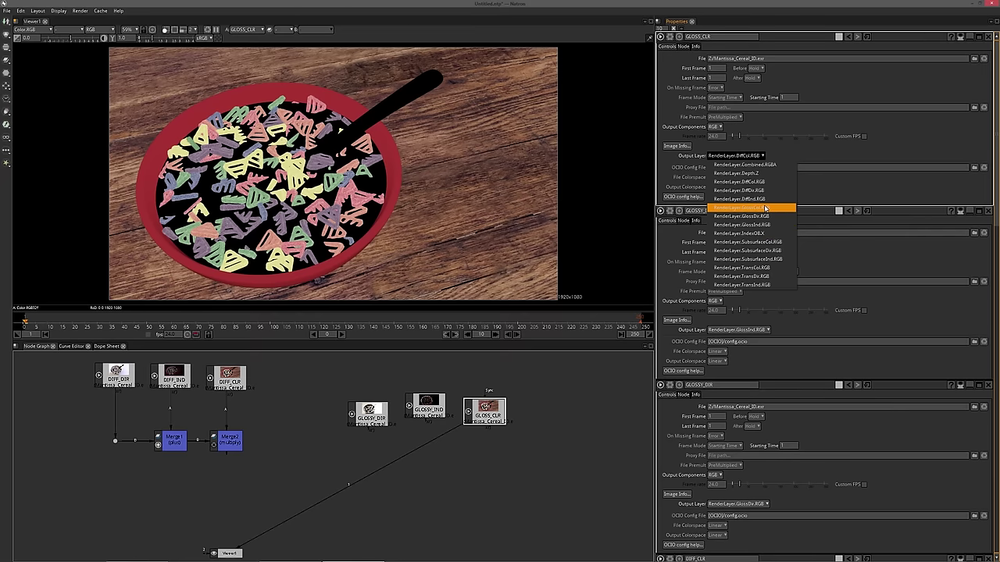
click(764, 207)
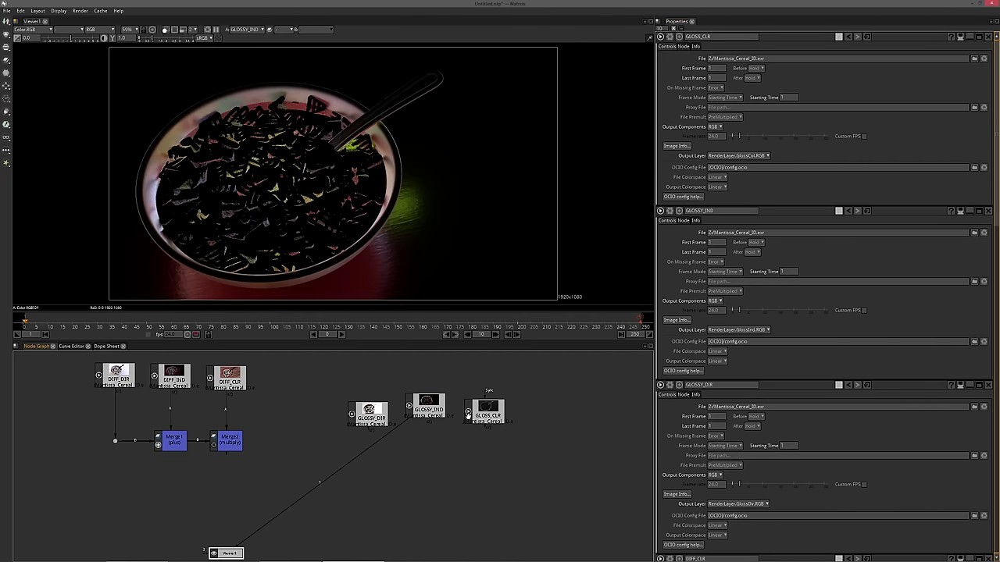
View the GLOSSY_DIR, GLOSSY_IND and GLOSS_CLR Read nodes one after another through the viewer's first input
click(370, 419)
key(1)
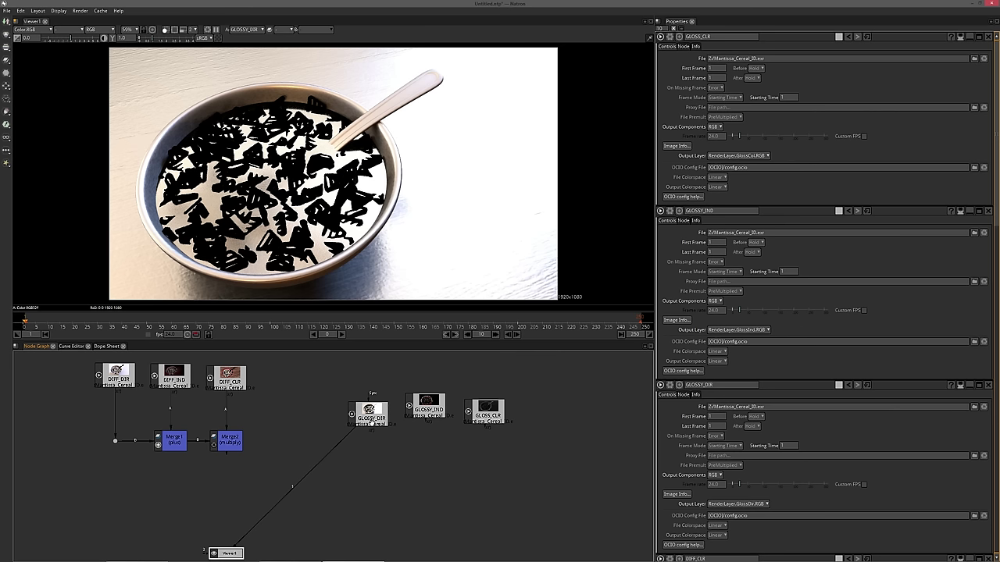
click(426, 411)
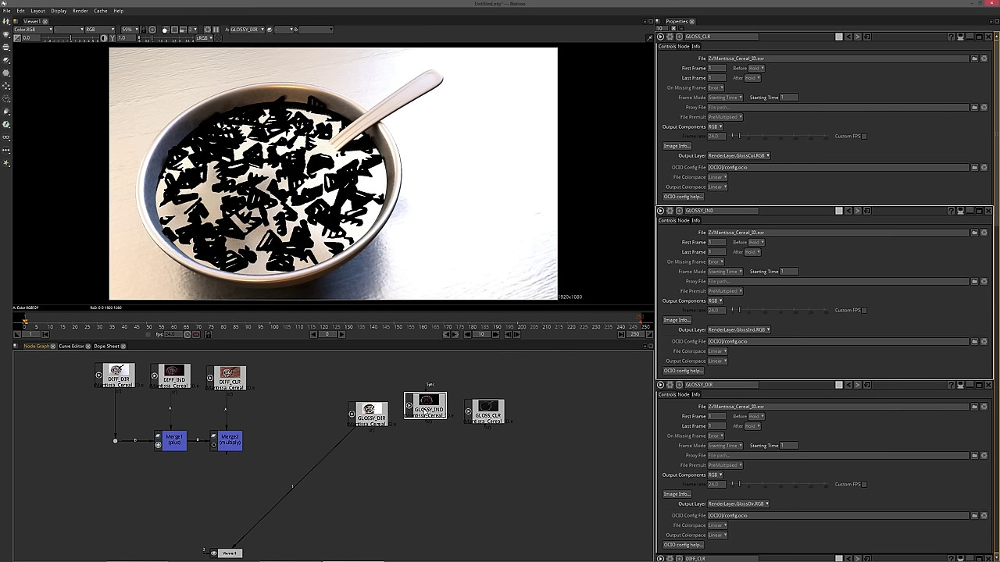
key(1)
click(504, 420)
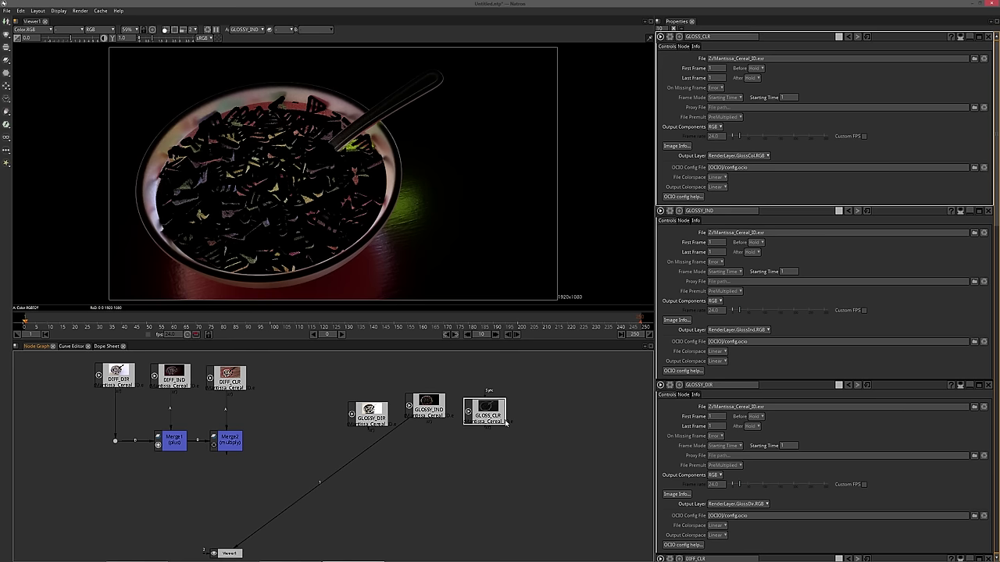
key(1)
Arrange the three glossy Read nodes in a row beneath the diffuse merges, with the viewer node off to their lower right
drag(460, 447, 465, 417)
drag(374, 380, 367, 384)
drag(436, 370, 429, 382)
drag(500, 381, 498, 389)
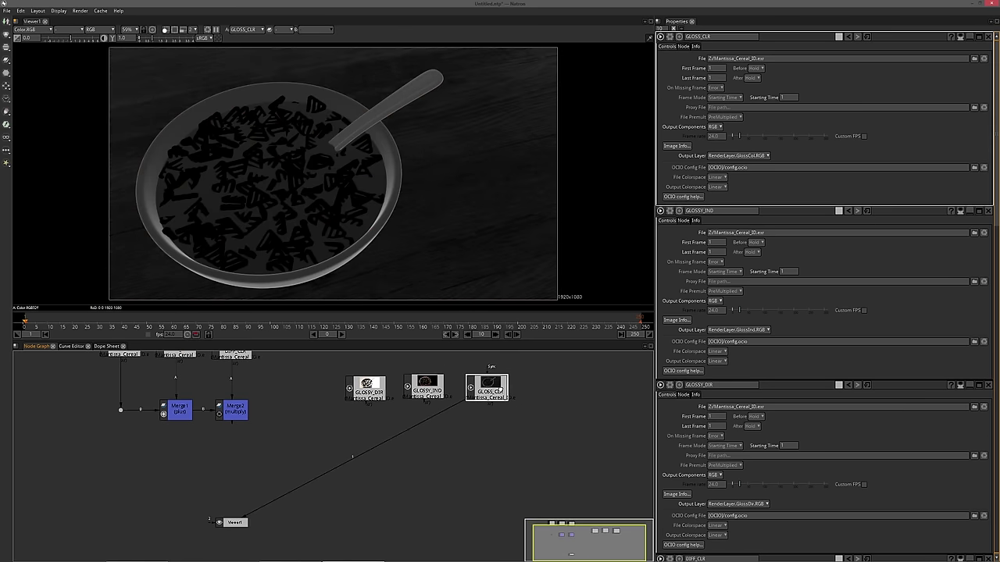
click(424, 467)
scroll(406, 426, down, 1)
drag(294, 453, 407, 444)
drag(315, 494, 397, 528)
drag(407, 421, 586, 369)
drag(439, 405, 230, 469)
drag(320, 489, 331, 468)
scroll(344, 447, up, 1)
drag(298, 411, 346, 420)
click(276, 430)
click(334, 493)
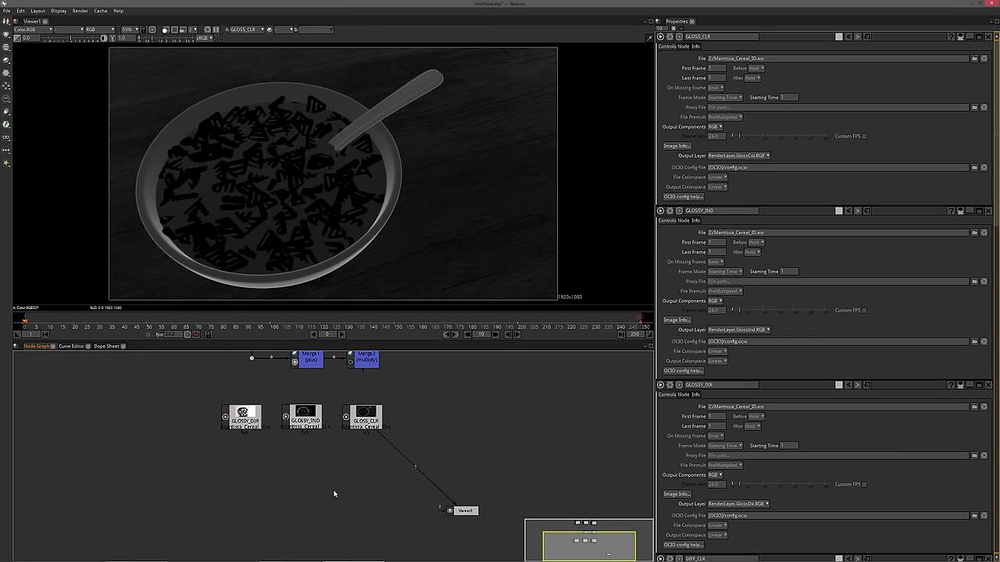
Add a Merge node below GLOSSY_IND with input A from GLOSSY_IND and input B routed from GLOSSY_DIR through a right-angle dot
drag(275, 472, 282, 486)
key(m)
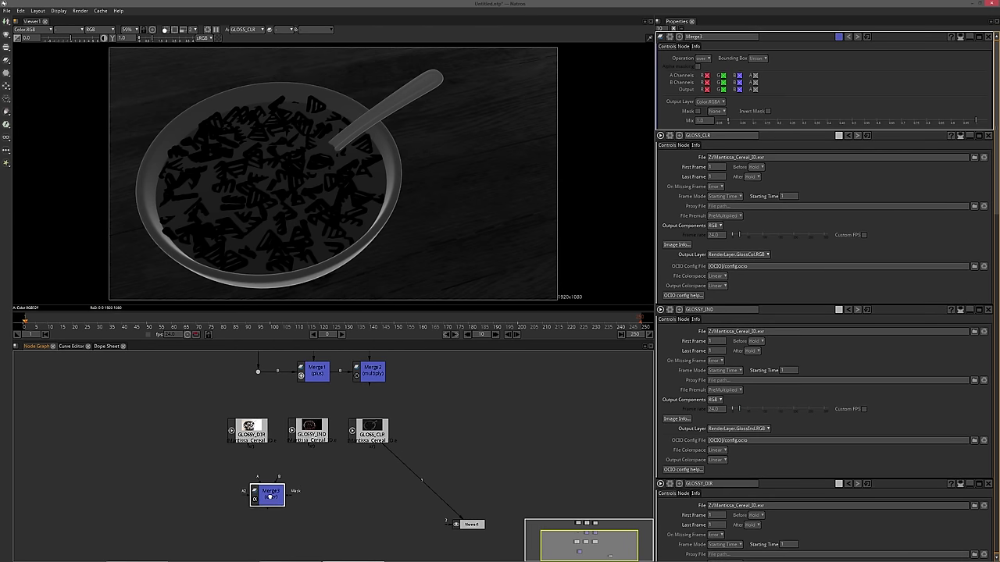
drag(304, 442, 306, 439)
drag(270, 478, 250, 441)
drag(270, 504, 312, 506)
drag(277, 464, 250, 491)
click(311, 490)
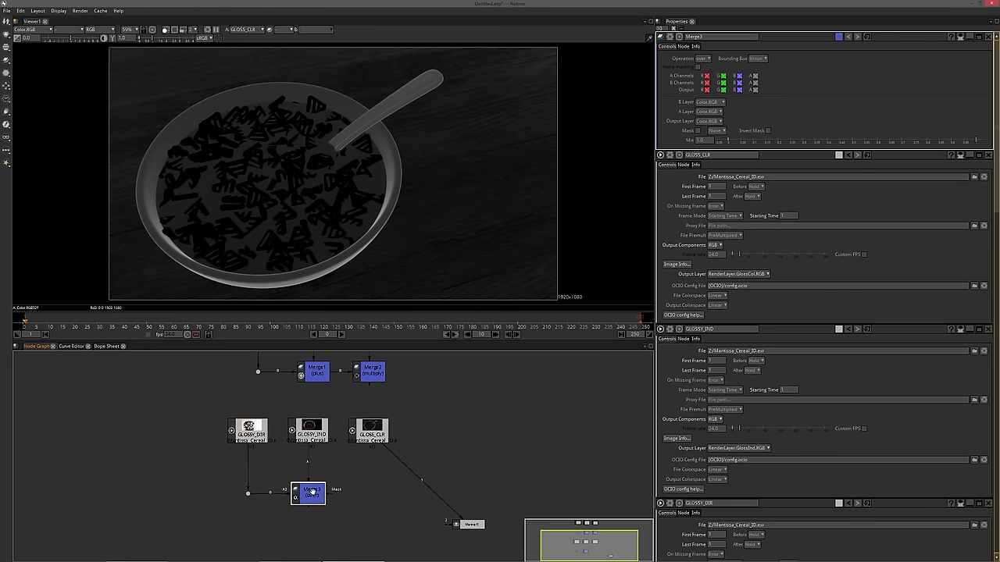
Set the Merge3 operation to plus and view its result
click(702, 58)
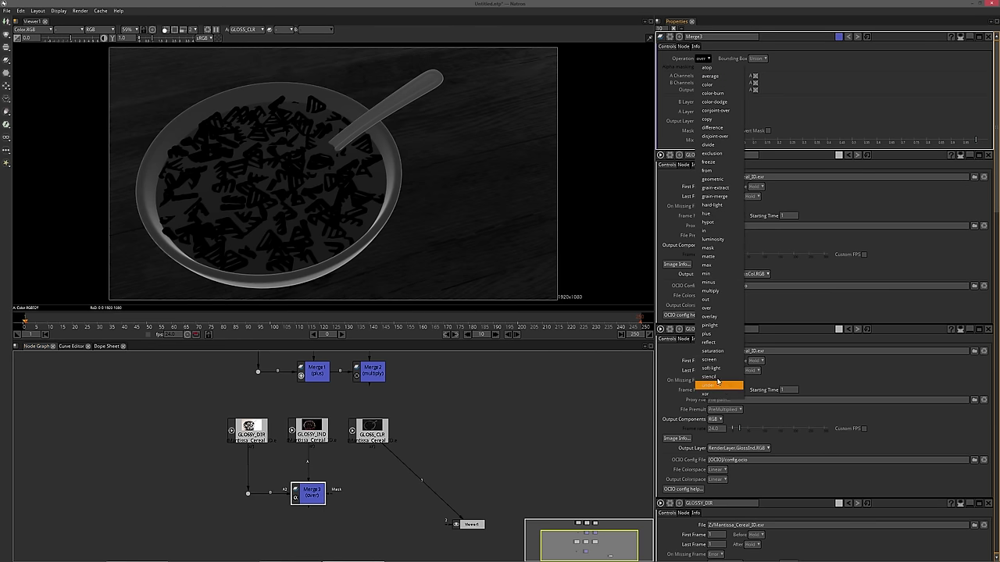
click(710, 334)
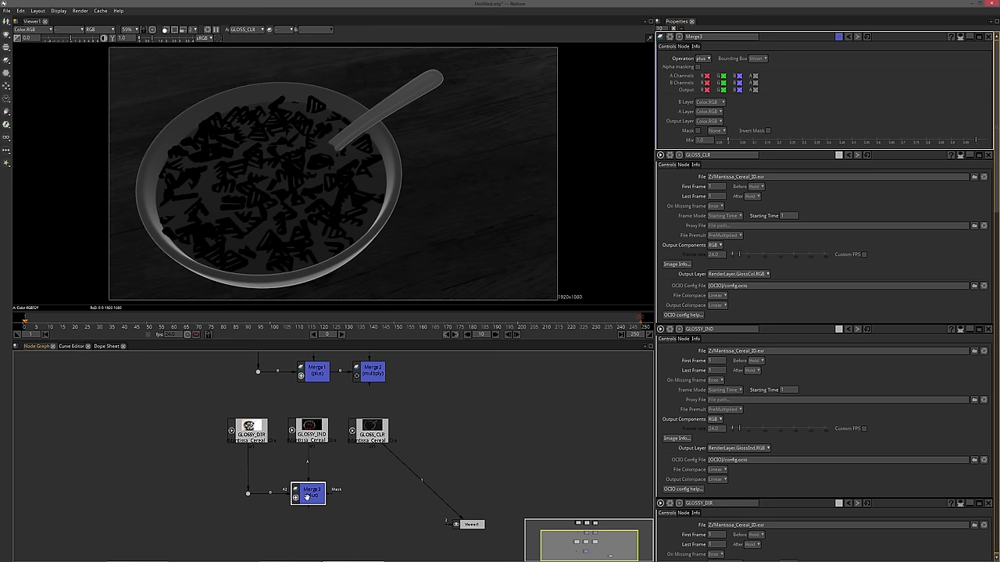
key(1)
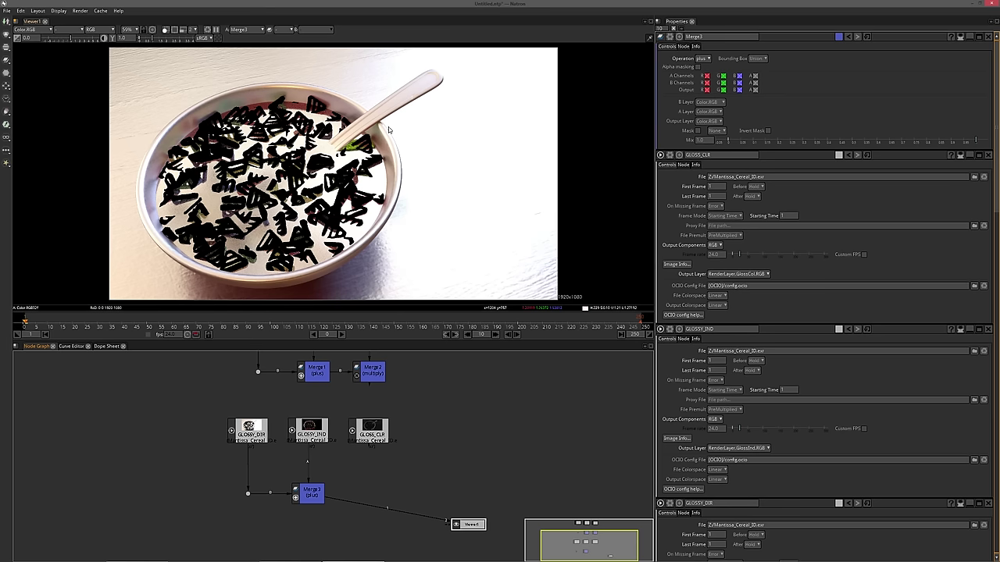
Add a Merge node below GLOSS_CLR, connecting input A to GLOSS_CLR and input B to Merge3
click(372, 434)
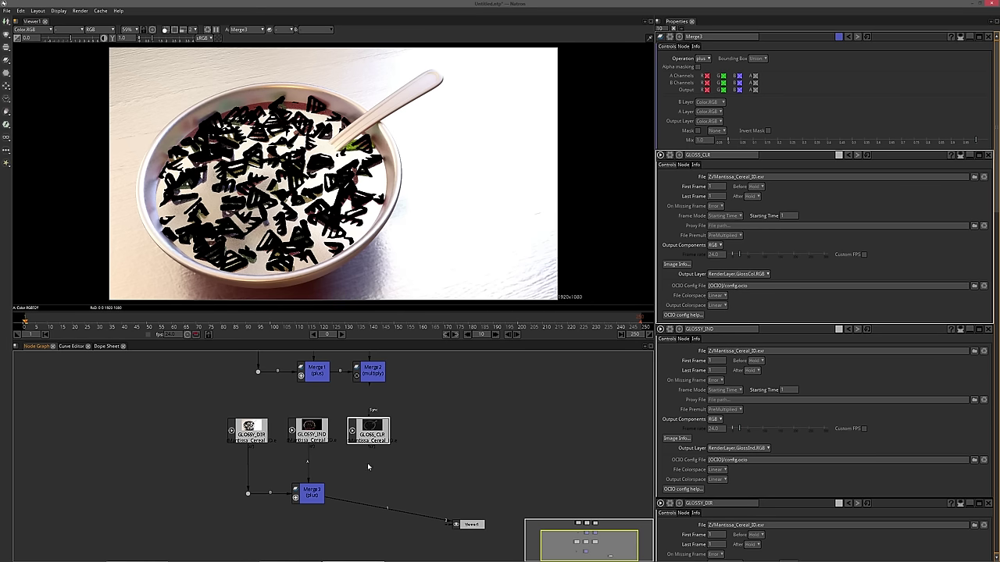
key(m)
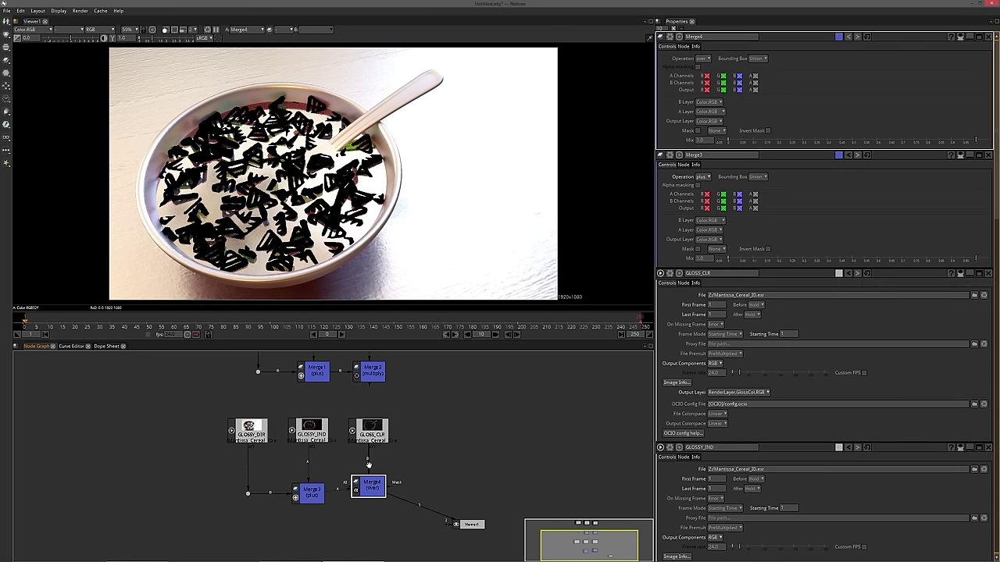
drag(369, 490, 367, 498)
drag(371, 461, 376, 528)
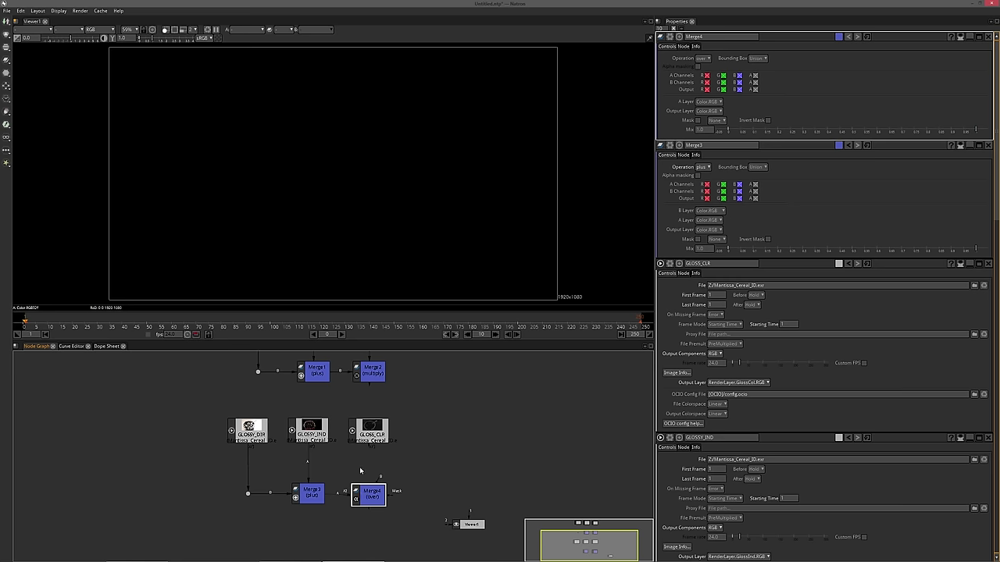
drag(380, 482, 320, 490)
click(365, 482)
drag(376, 432, 375, 432)
drag(375, 493, 372, 495)
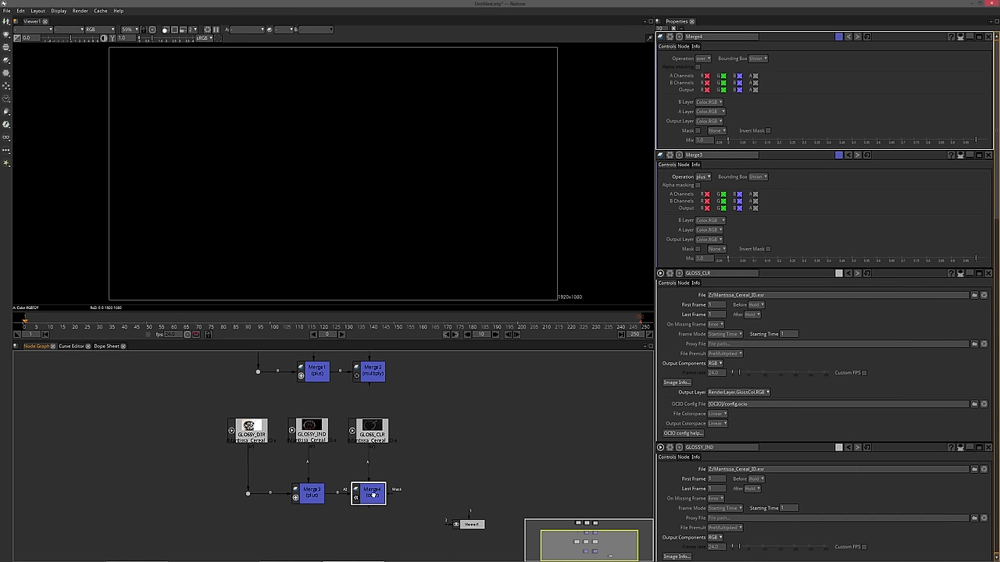
View the Merge4 node and set its operation to multiply
key(1)
click(375, 493)
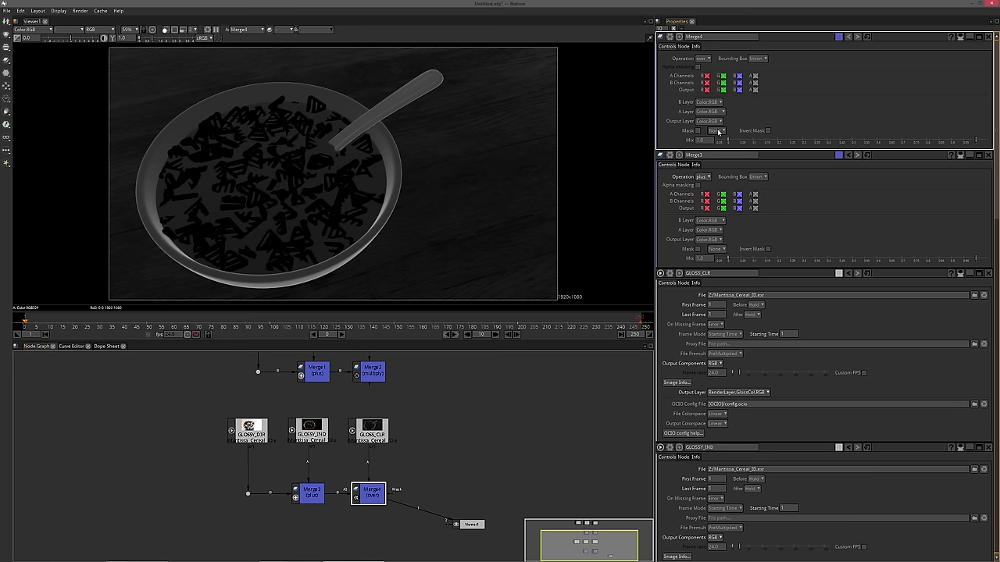
click(705, 58)
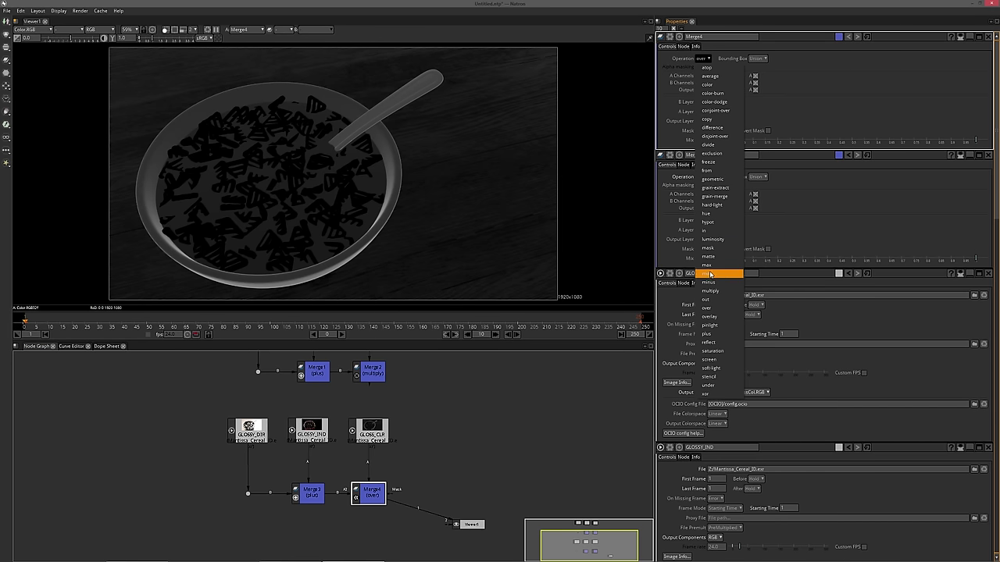
click(710, 291)
Add a Merge node after the diffuse multiply node Merge2 and place it in line to that node's right
drag(406, 420, 460, 428)
drag(447, 394, 345, 438)
scroll(402, 438, down, 1)
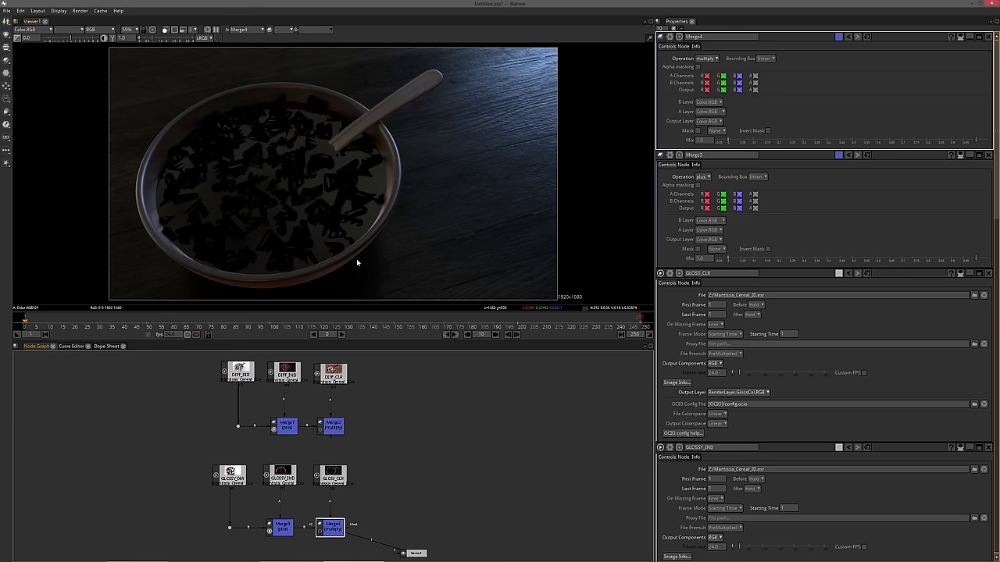
scroll(350, 405, down, 3)
click(329, 449)
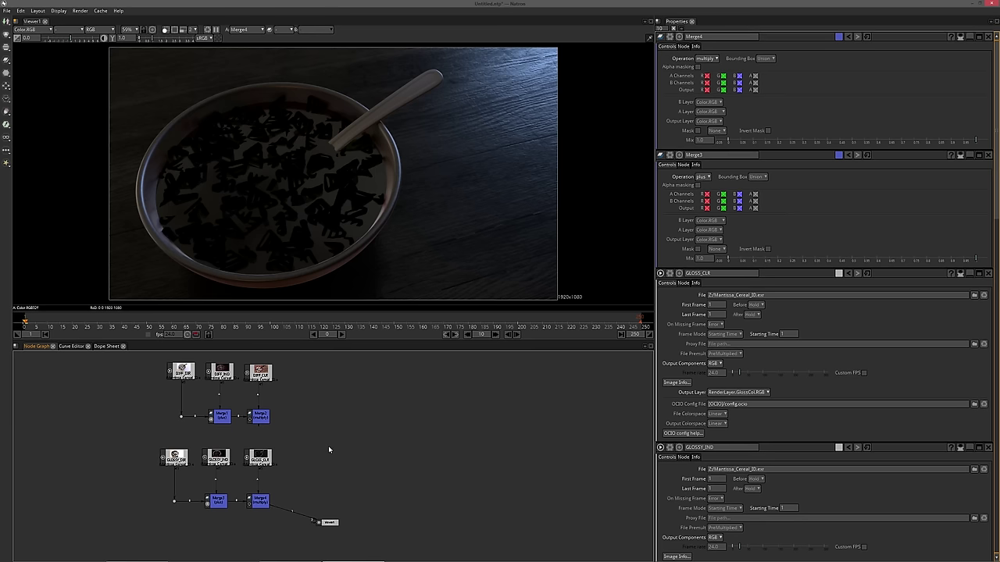
click(270, 502)
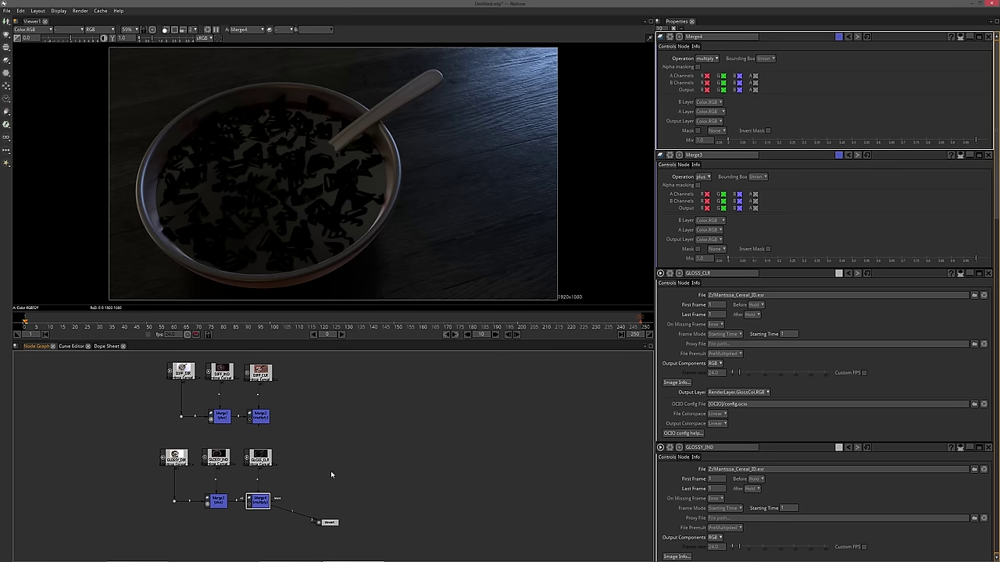
drag(331, 472, 354, 462)
click(348, 451)
click(285, 407)
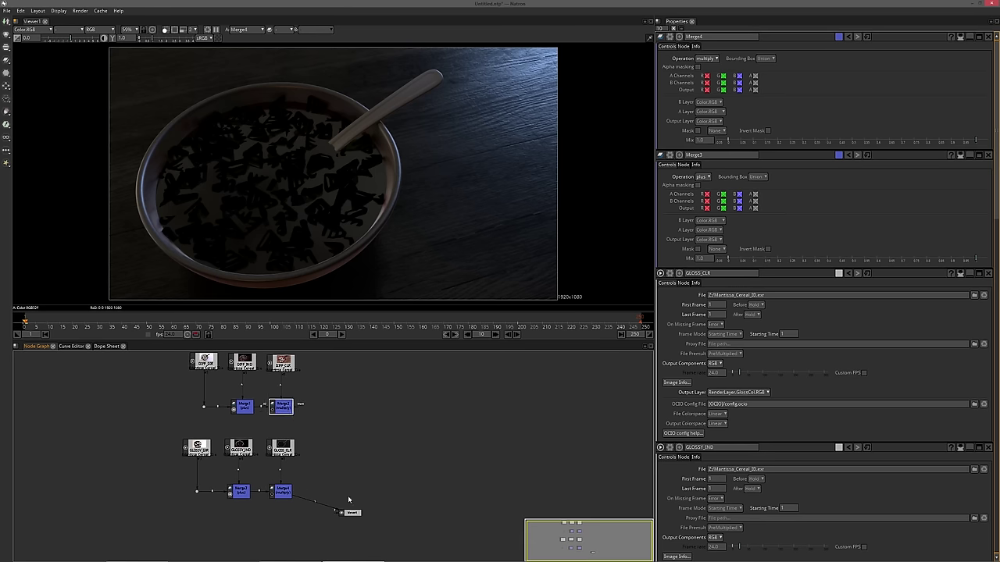
drag(364, 495, 365, 493)
drag(358, 454, 313, 423)
click(383, 458)
key(m)
drag(386, 445, 387, 427)
drag(389, 462, 411, 424)
scroll(394, 439, up, 2)
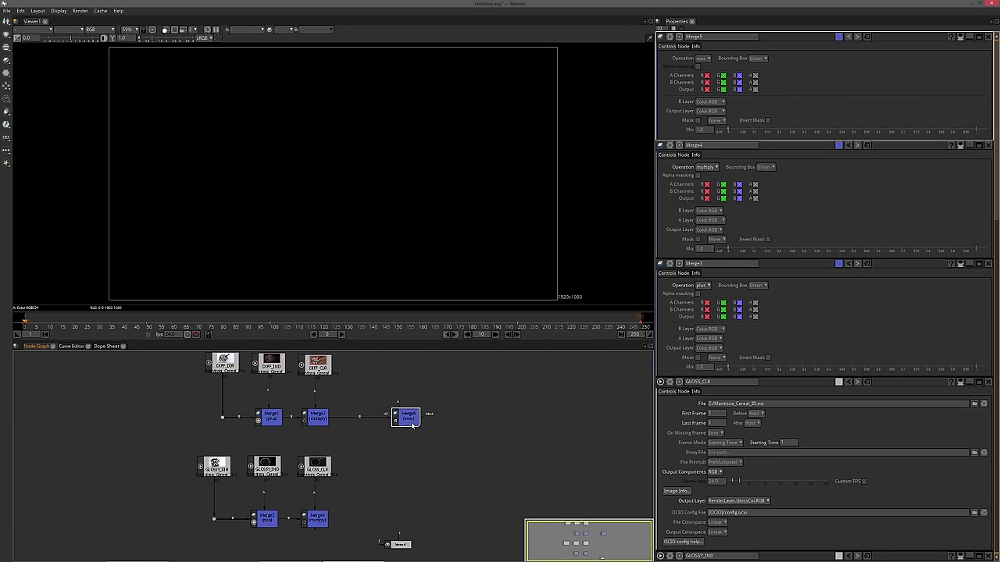
View the Merge5 node and connect its A input to the glossy multiply node Merge4
key(1)
click(404, 415)
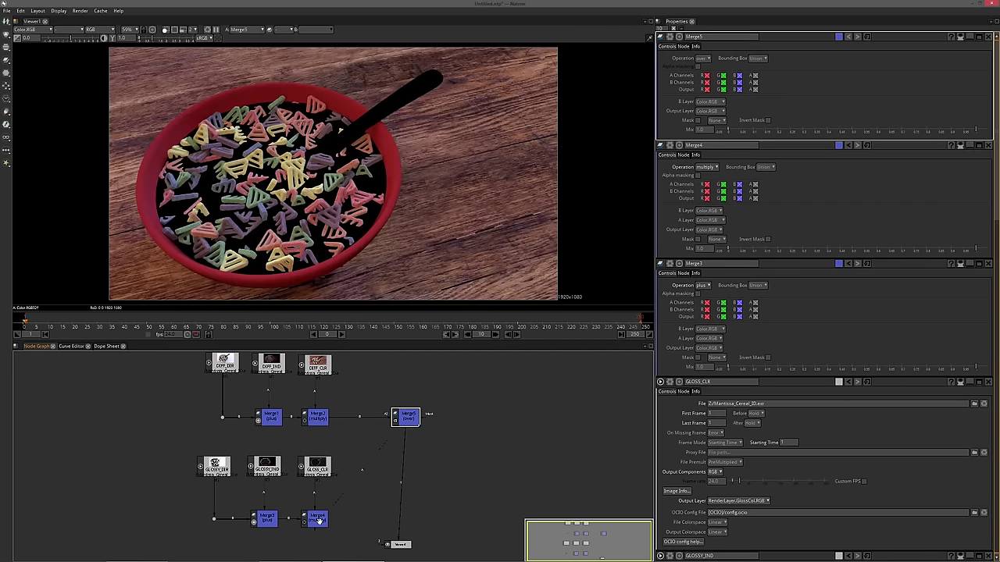
drag(318, 521, 319, 523)
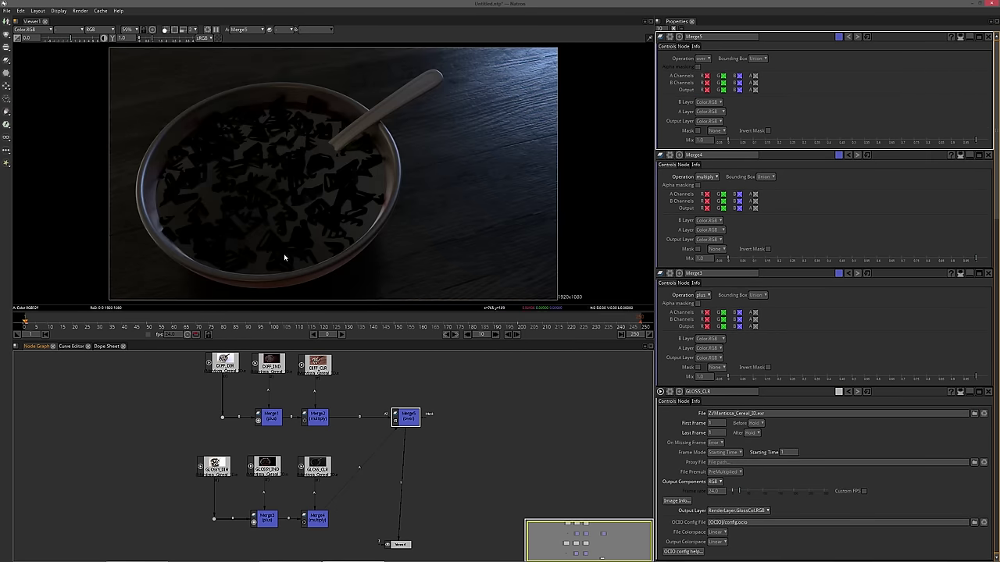
Set the Merge5 operation to plus to add the glossy result to the diffuse result
click(716, 131)
click(703, 58)
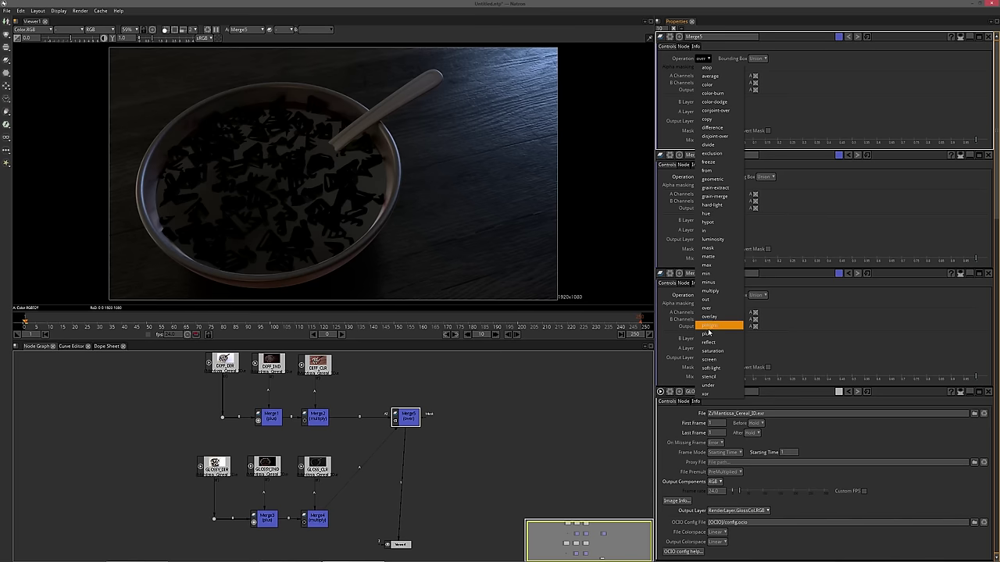
click(714, 328)
Align Merge5 with Merge4, route the Merge2 connection through a right-angle dot, and place the viewer node directly below Merge5
drag(466, 442, 473, 425)
drag(414, 387, 407, 487)
drag(367, 441, 408, 389)
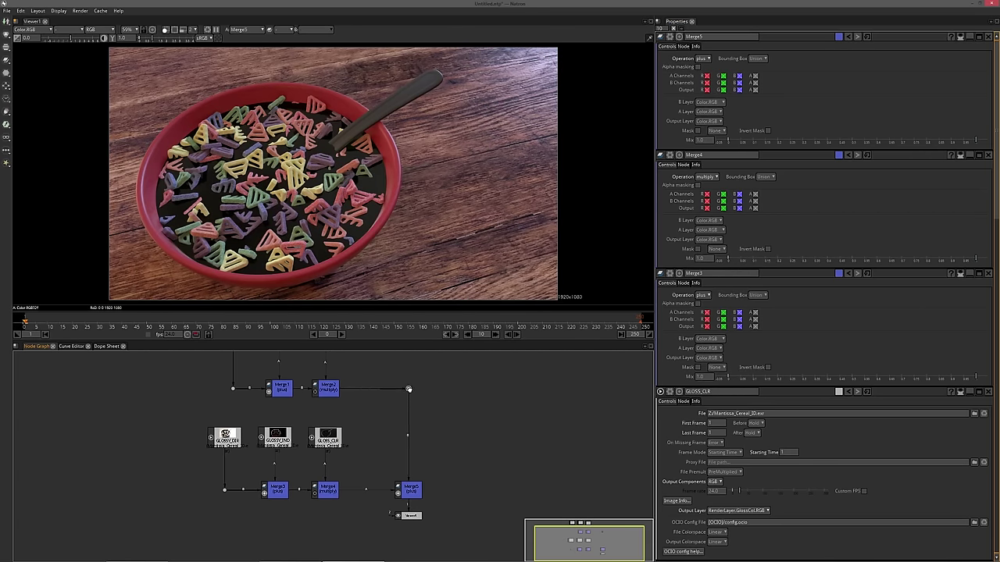
drag(467, 455, 481, 424)
drag(424, 485, 422, 525)
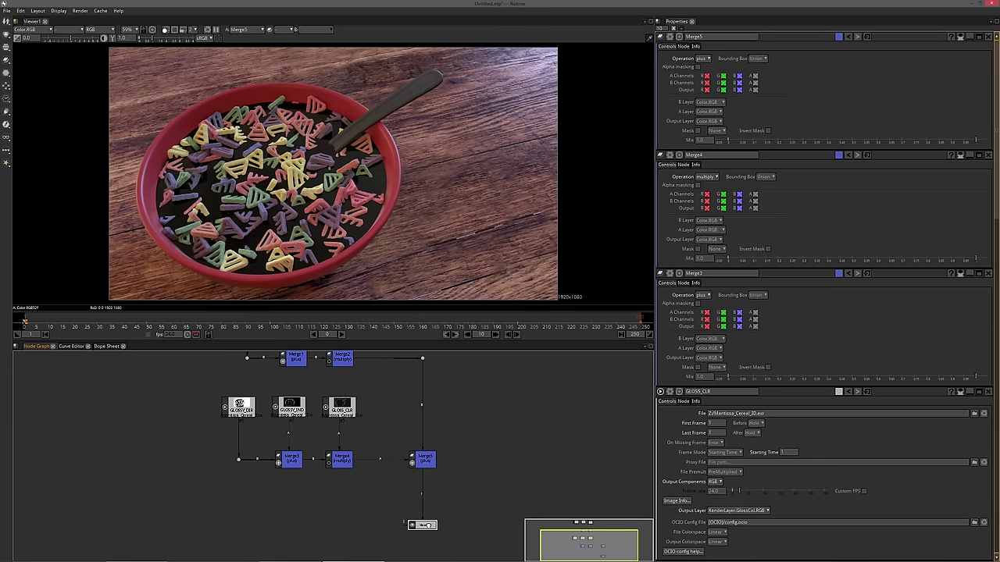
Disable and re-enable Merge5 to compare the image with and without the glossy contribution
click(422, 495)
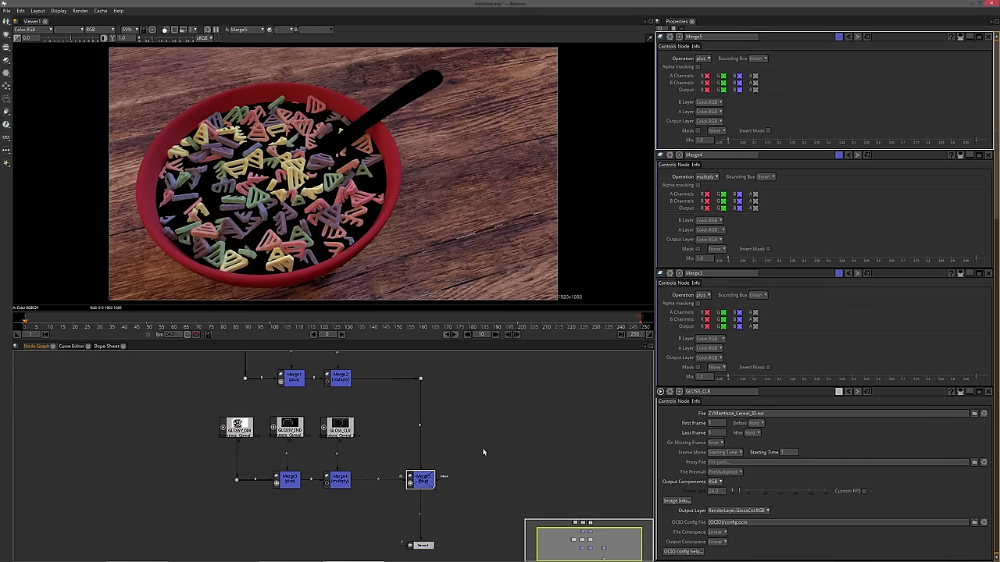
mouse_move(492, 471)
mouse_down()
mouse_move(490, 463)
mouse_move(490, 477)
mouse_up()
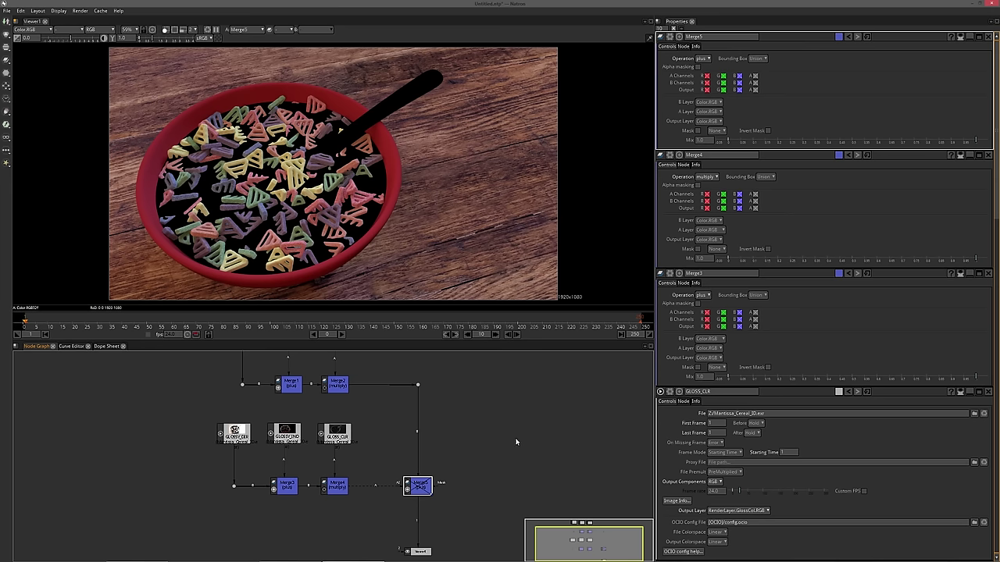
key(d)
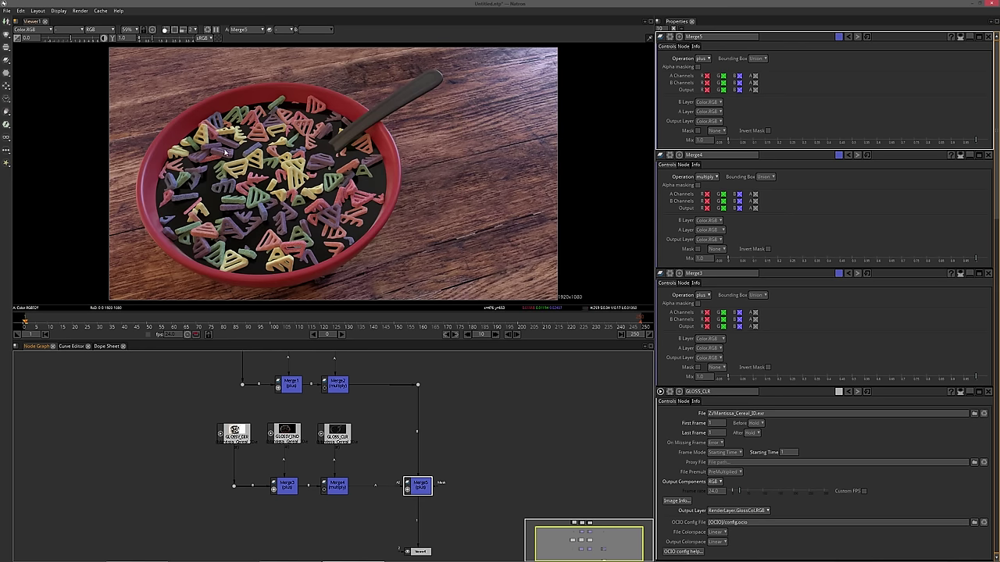
scroll(382, 425, down, 3)
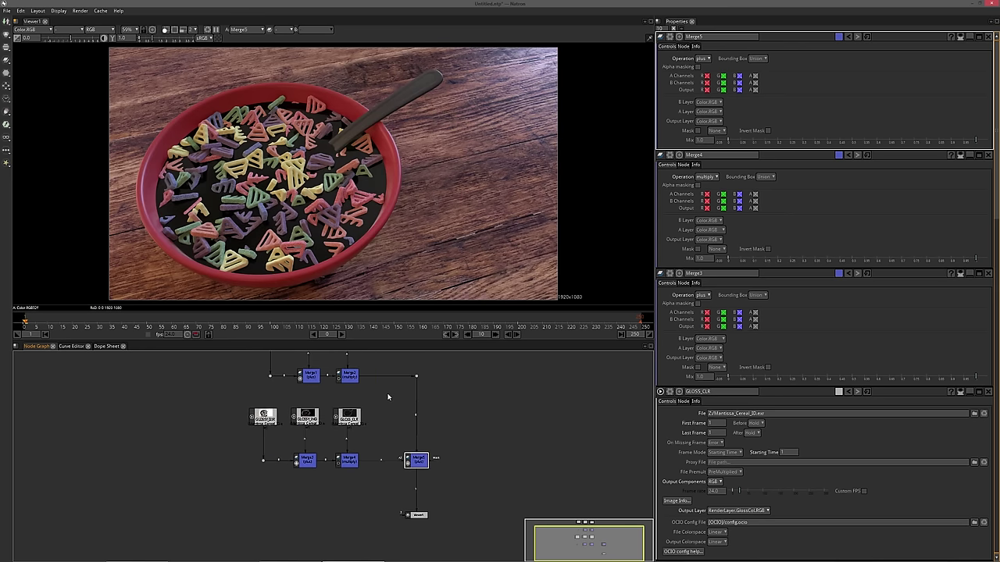
Move the viewer node farther below Merge5 to free up space beneath the glossy group
drag(401, 391, 414, 417)
drag(365, 520, 371, 547)
drag(406, 442, 505, 444)
mouse_move(461, 535)
mouse_down()
mouse_move(459, 526)
mouse_move(460, 542)
mouse_up()
mouse_move(506, 450)
mouse_down()
mouse_move(506, 431)
mouse_move(512, 454)
mouse_up()
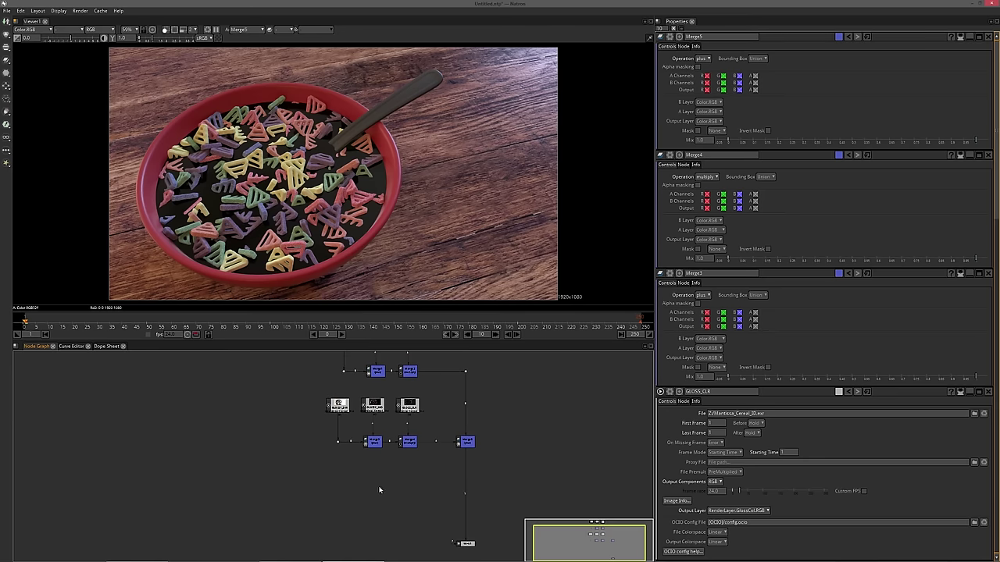
Duplicate the glossy read nodes with their dot, Merge3 and Merge4, and place the copy below the original group
drag(292, 387, 435, 476)
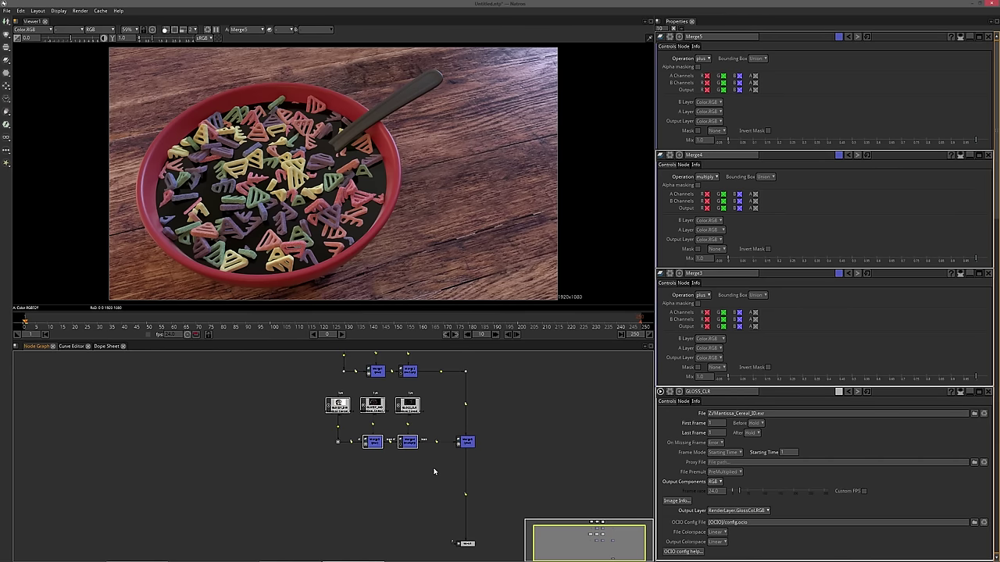
key(ctrl+c)
key(ctrl+v)
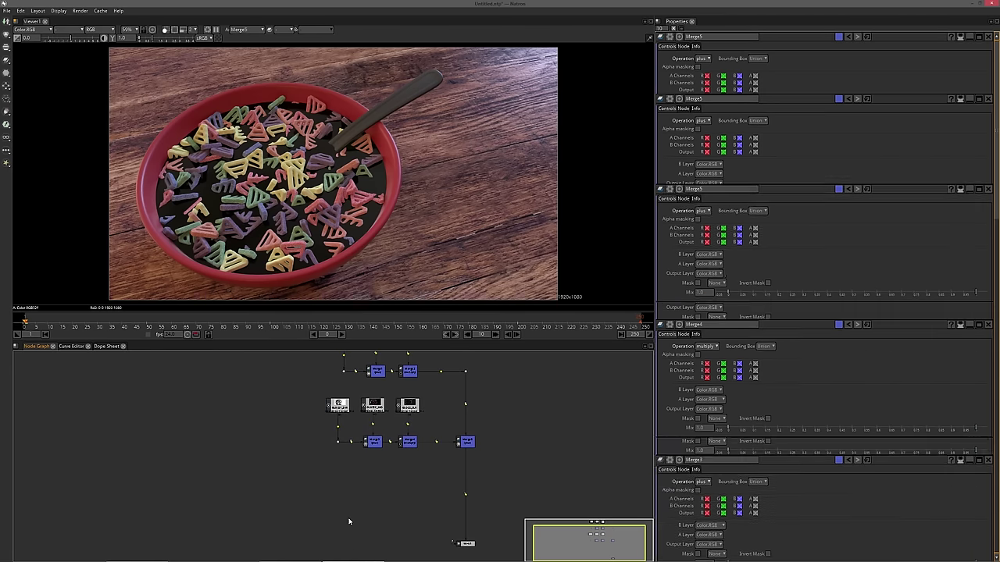
scroll(365, 482, up, 2)
drag(343, 478, 395, 449)
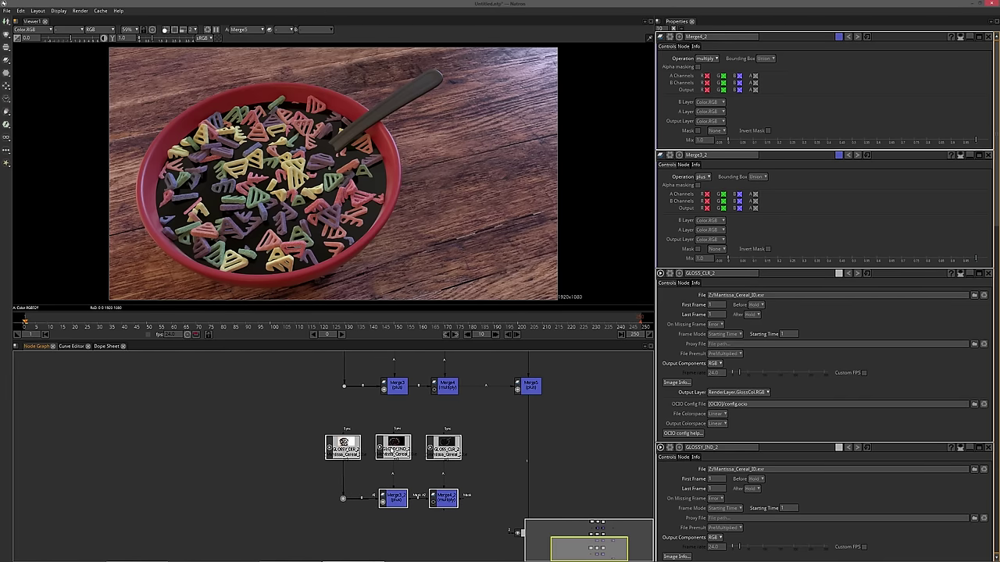
drag(530, 437, 456, 417)
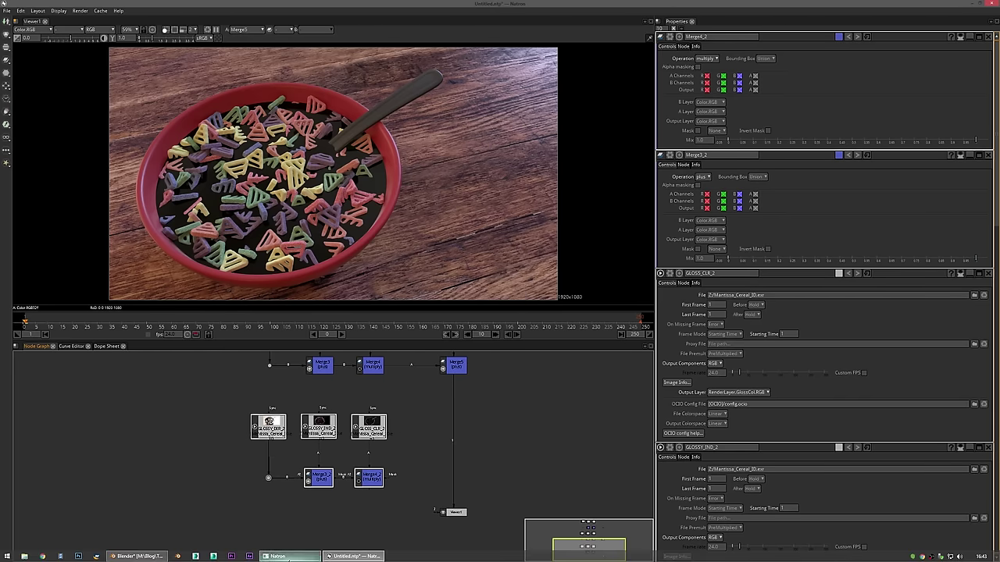
Switch to Blender to check the passes enabled for the render layer, and return to Natron
click(138, 556)
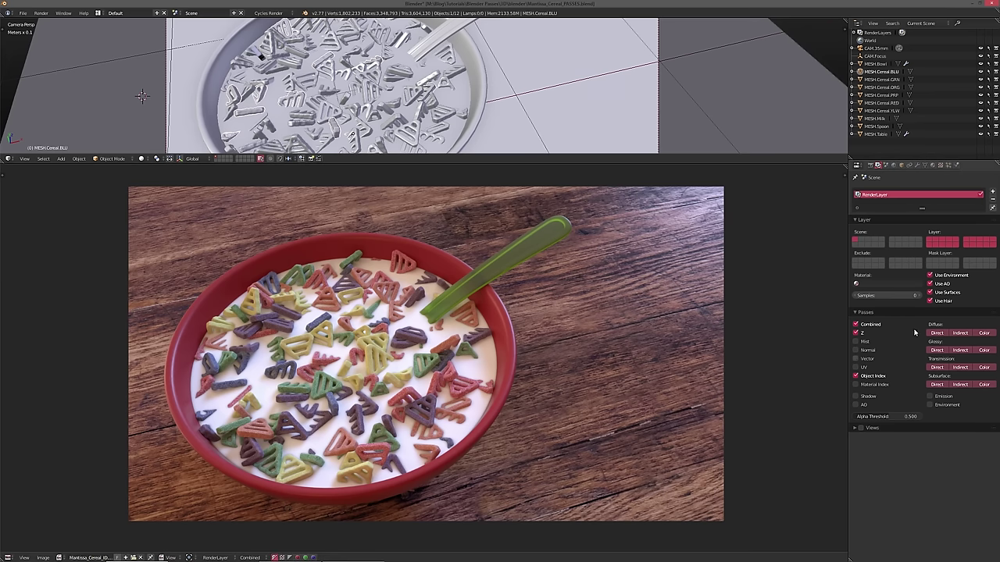
click(972, 5)
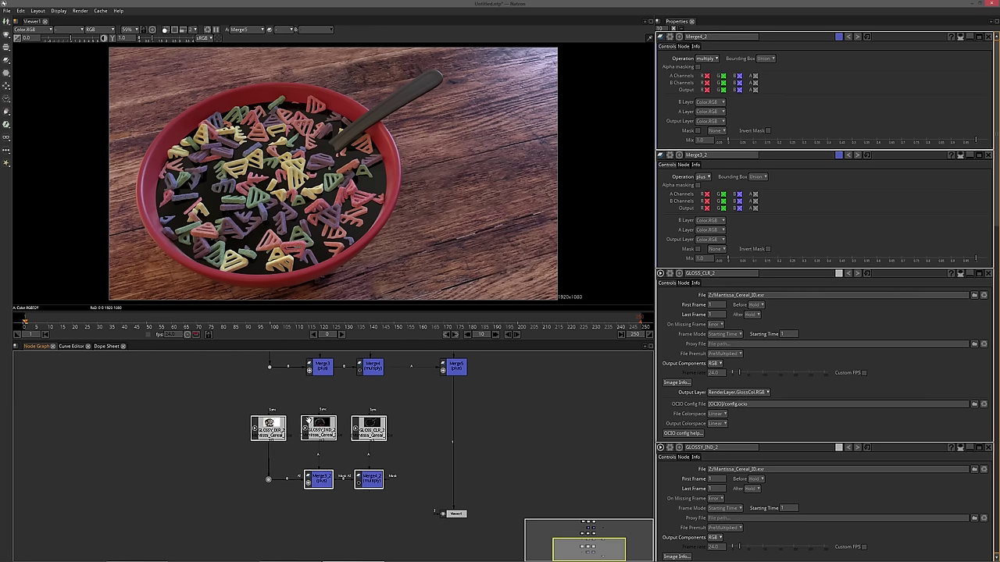
Rename the copied direct glossy read node as TRN_DIR
double_click(269, 428)
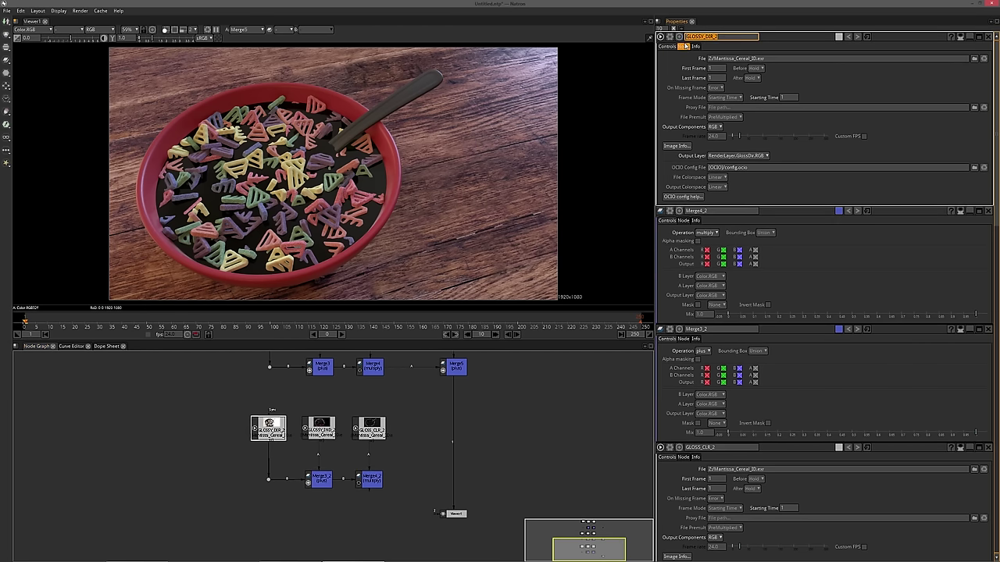
key(BackSpace)
text(IR)
key(Return)
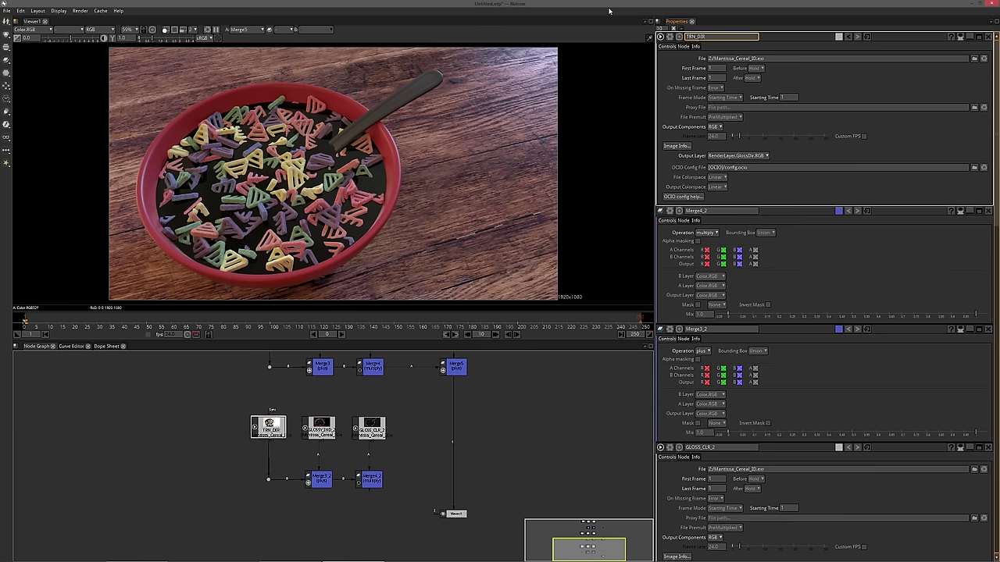
Rename the copied indirect glossy read node as TRN_IND
click(320, 426)
double_click(322, 431)
drag(726, 38, 616, 57)
text(TRN_IND)
key(Return)
Rename the copied glossy color read node as TRN_CLR
double_click(371, 431)
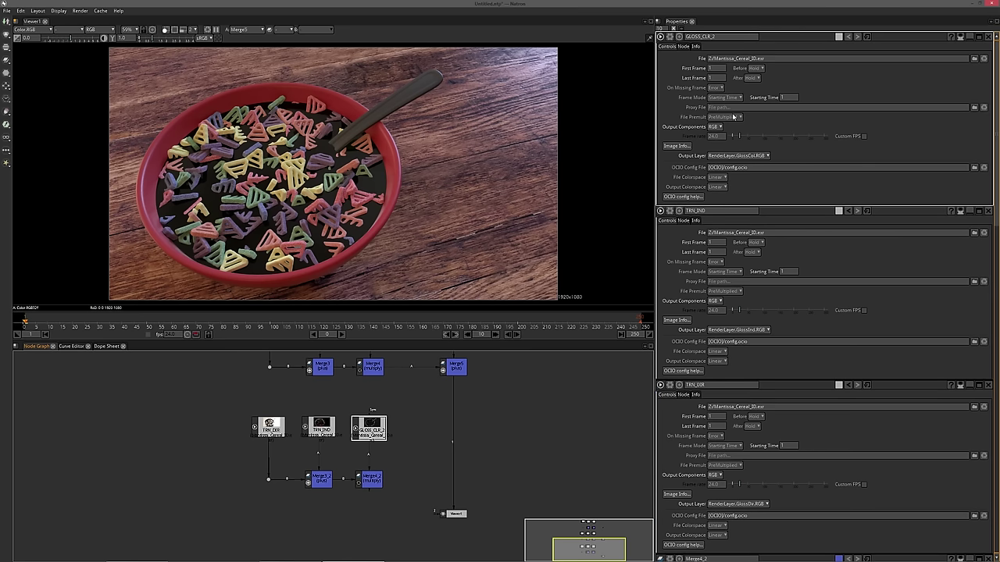
drag(727, 37, 550, 70)
key(BackSpace)
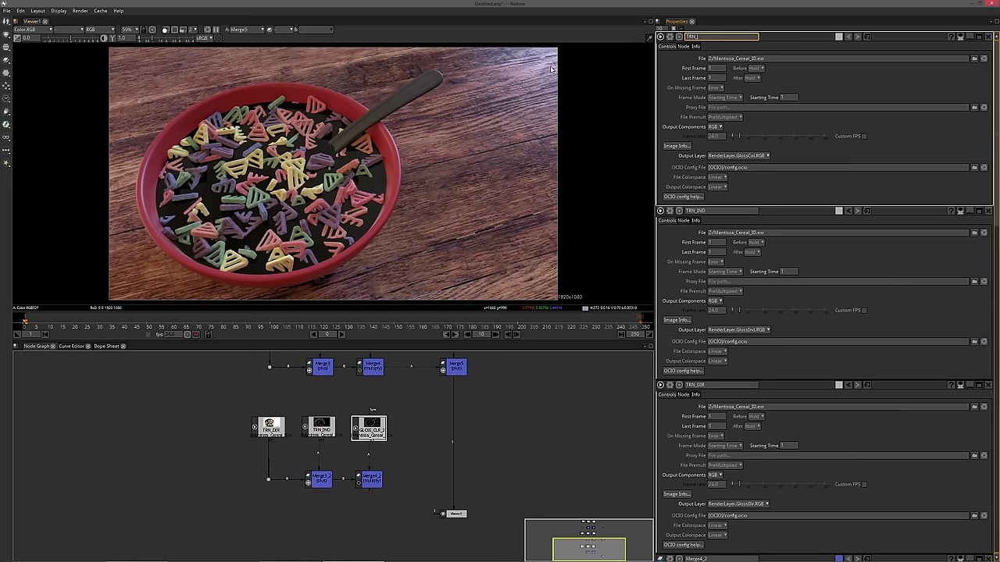
text(TRN_CLR)
key(Return)
Set the output layer of TRN_DIR to RenderLayer.TransDir.RGB
double_click(269, 424)
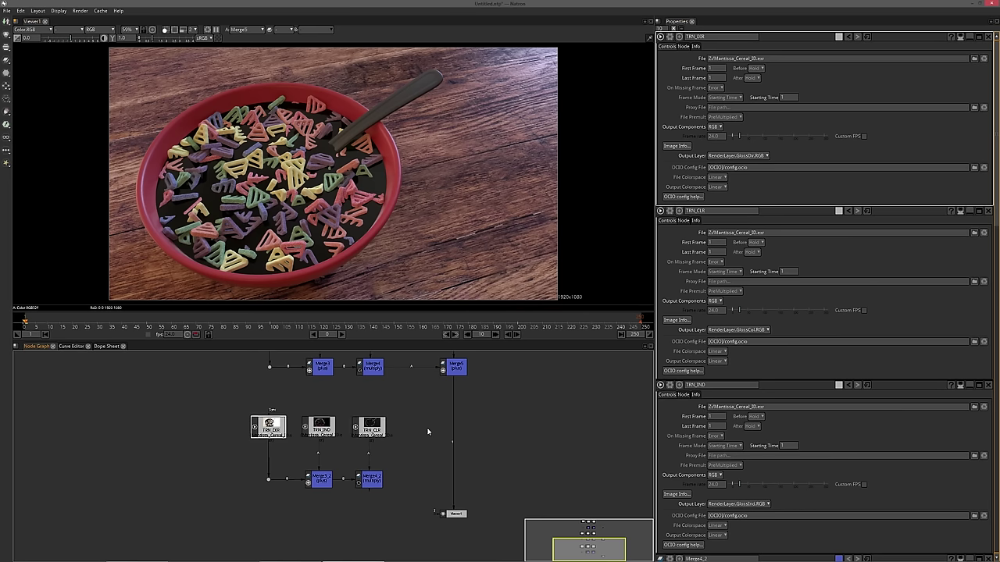
drag(334, 458, 336, 500)
scroll(336, 500, down, 1)
drag(357, 393, 356, 453)
scroll(355, 451, up, 5)
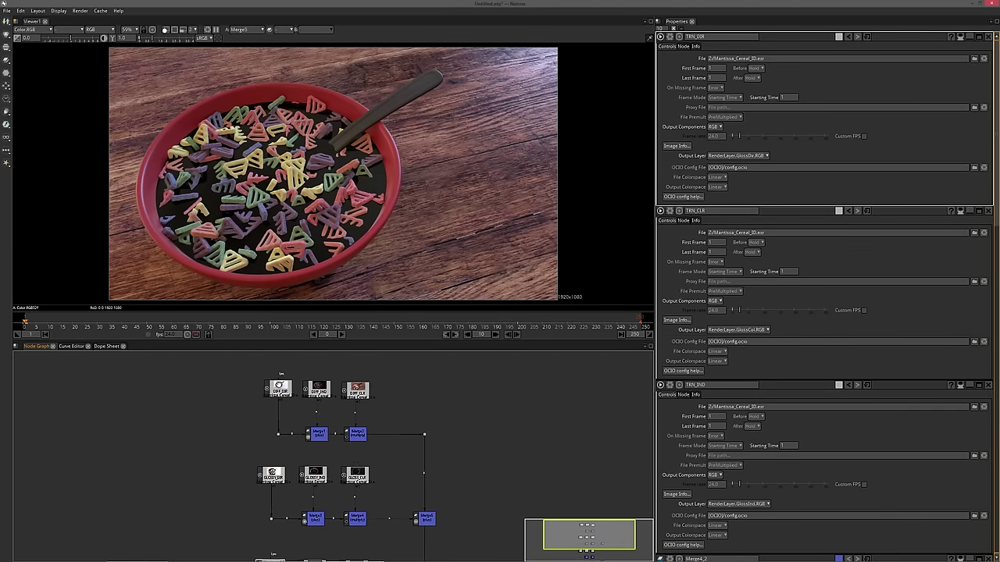
drag(369, 491, 368, 365)
drag(357, 480, 356, 393)
drag(359, 477, 359, 400)
scroll(343, 457, down, 3)
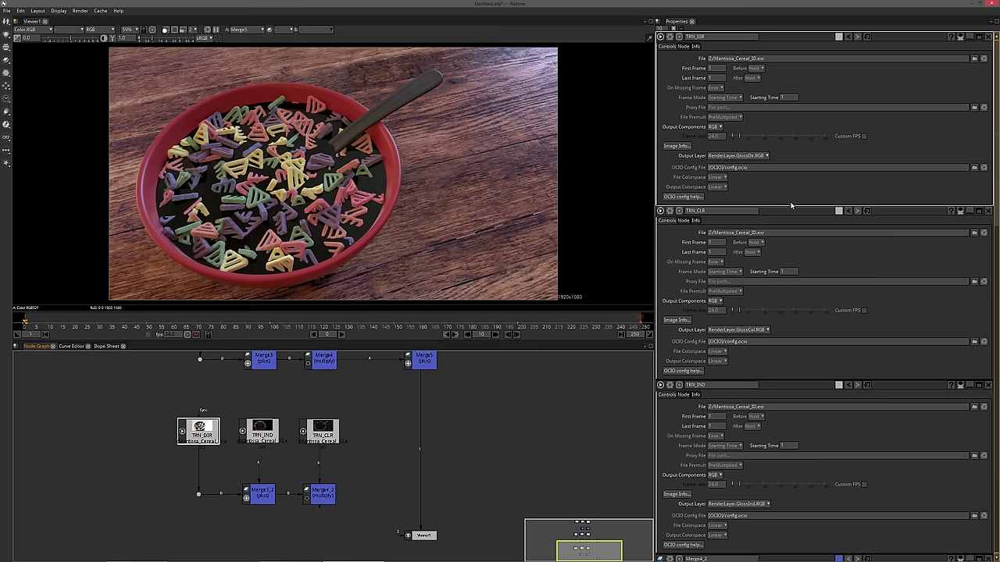
click(734, 155)
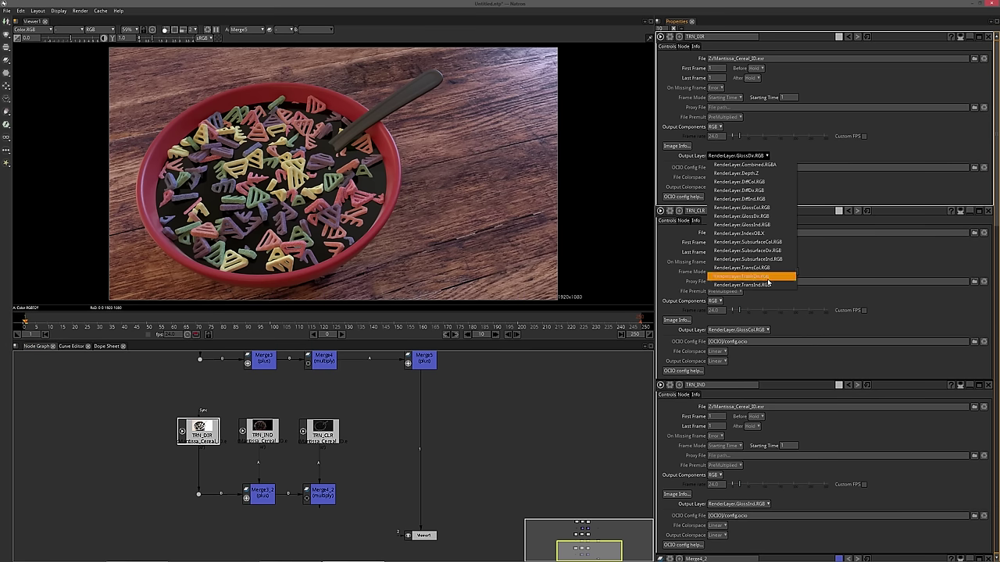
click(770, 278)
Set the output layer of TRN_IND to RenderLayer.TransInd.RGB and that of TRN_CLR to RenderLayer.TransCol.RGB
click(263, 430)
click(750, 155)
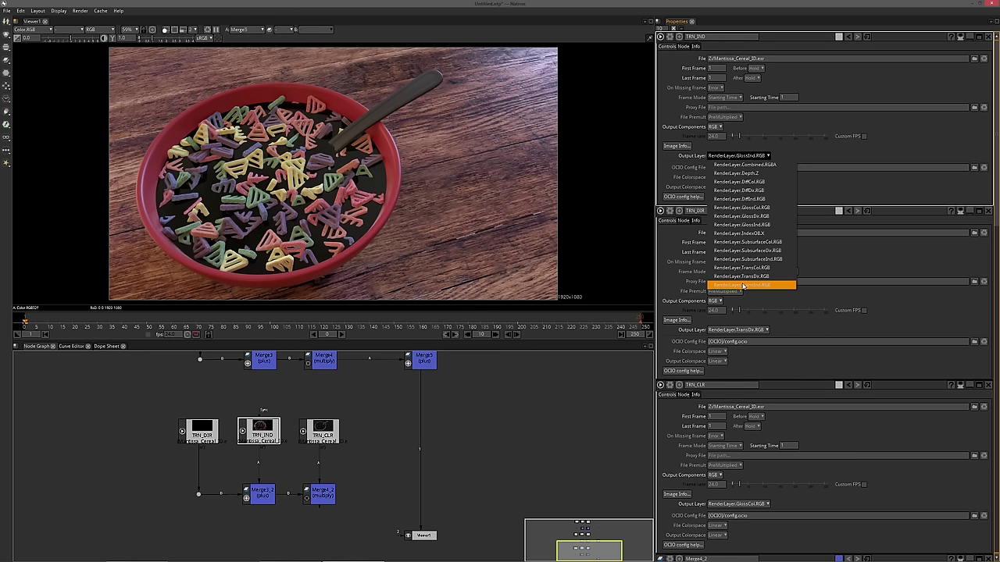
click(742, 286)
click(320, 430)
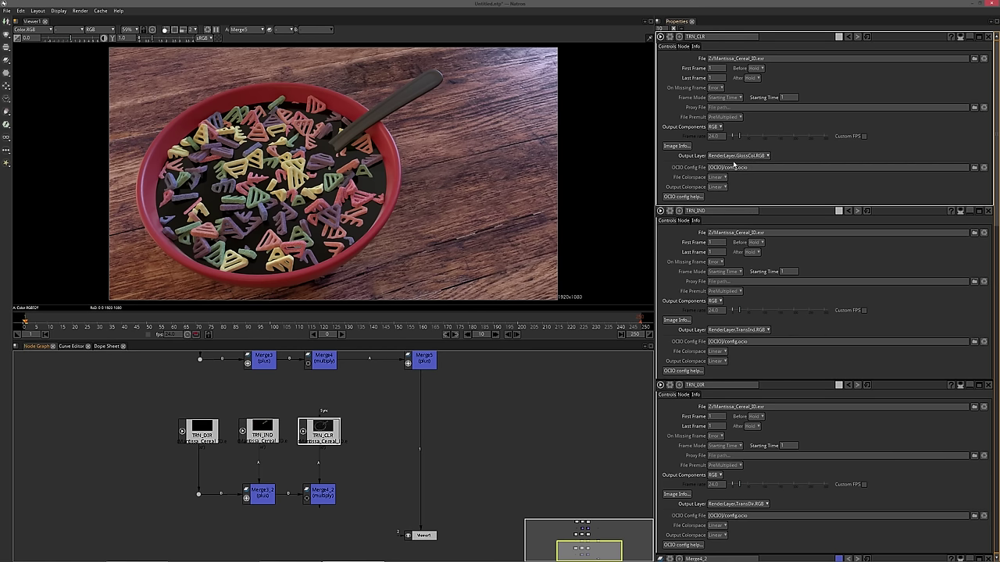
click(737, 156)
click(738, 268)
Compare the direct and indirect transmission passes by viewing TRN_DIR and TRN_IND alternately
click(205, 422)
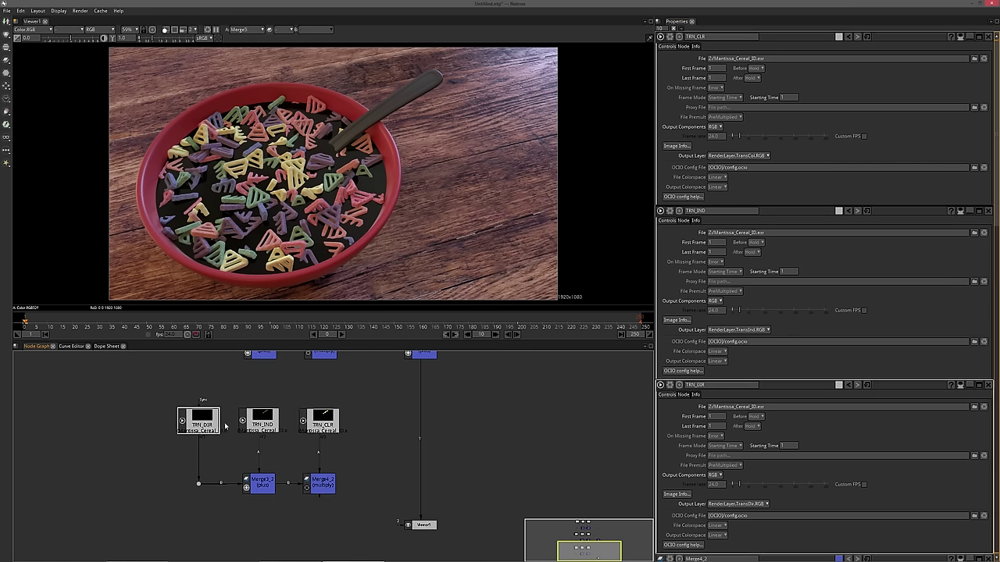
key(1)
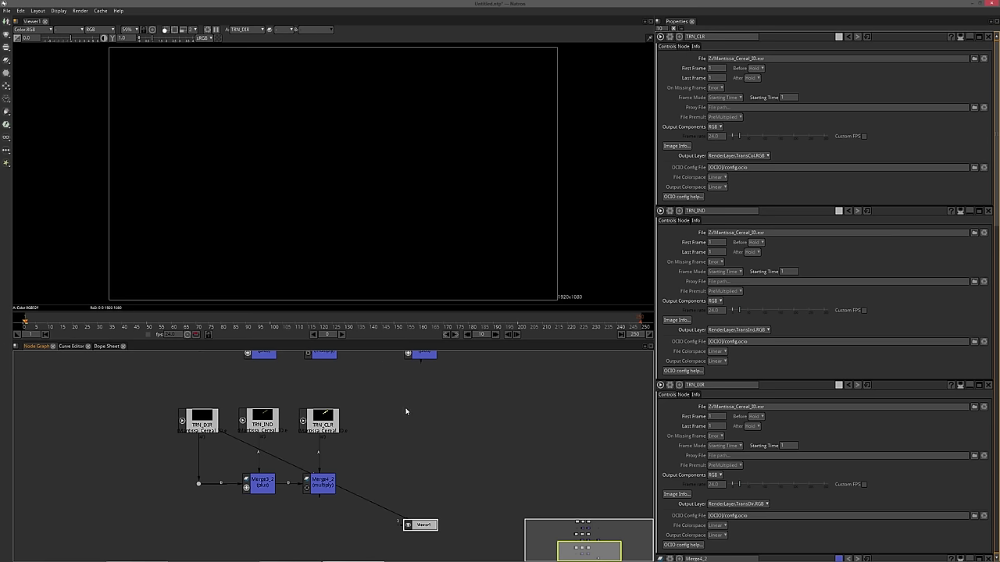
click(258, 416)
key(1)
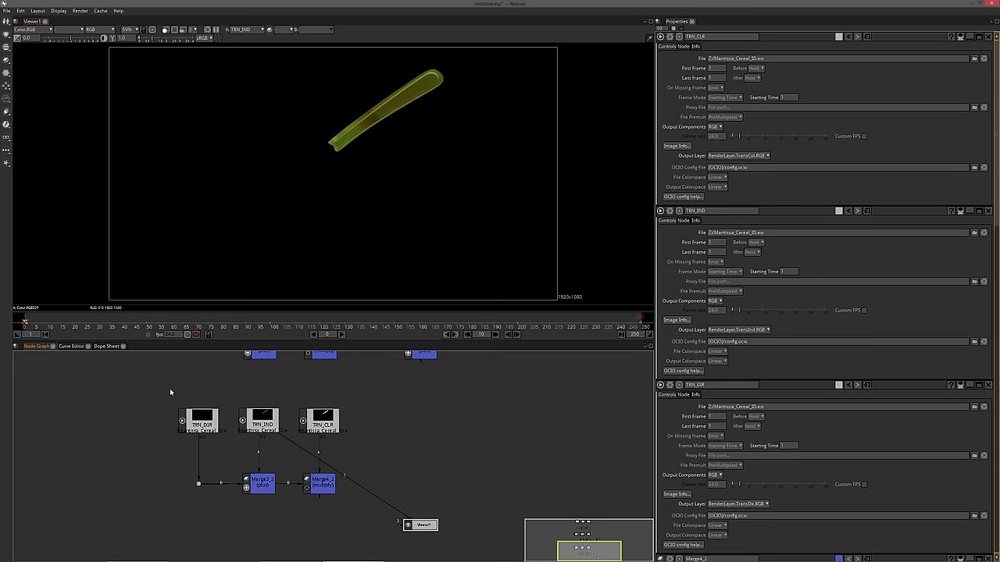
click(195, 416)
key(1)
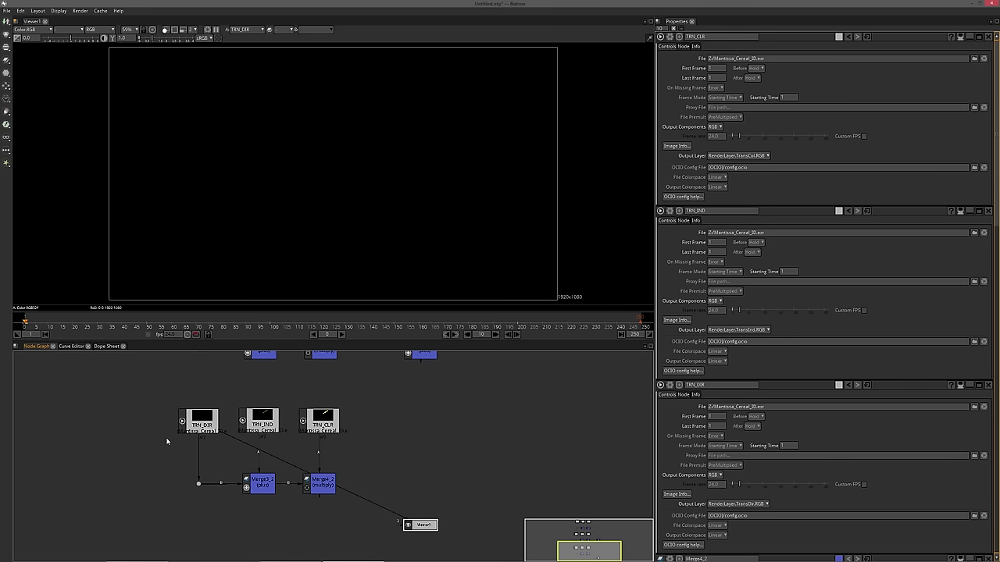
click(262, 419)
key(1)
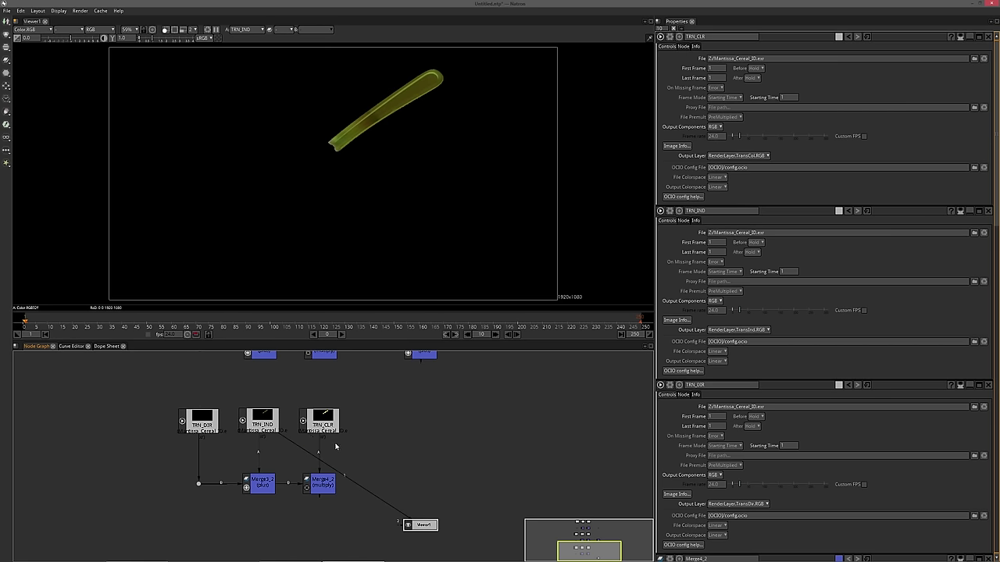
View the transmission color pass from TRN_CLR
scroll(309, 428, up, 3)
click(218, 414)
click(349, 401)
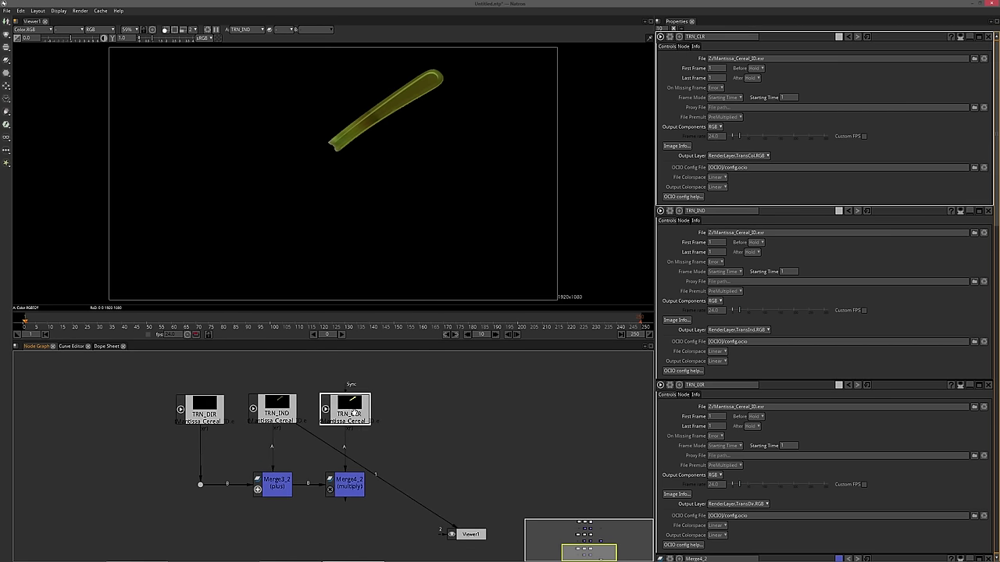
key(1)
drag(232, 439, 254, 441)
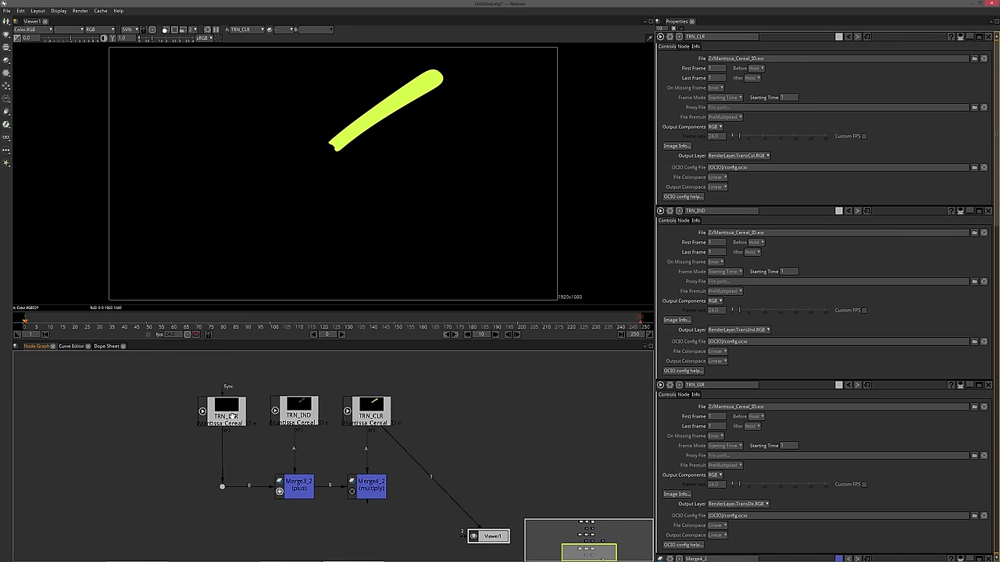
Delete the TRN_DIR read node and the plus merge Merge3_2 from the transmission group
click(230, 415)
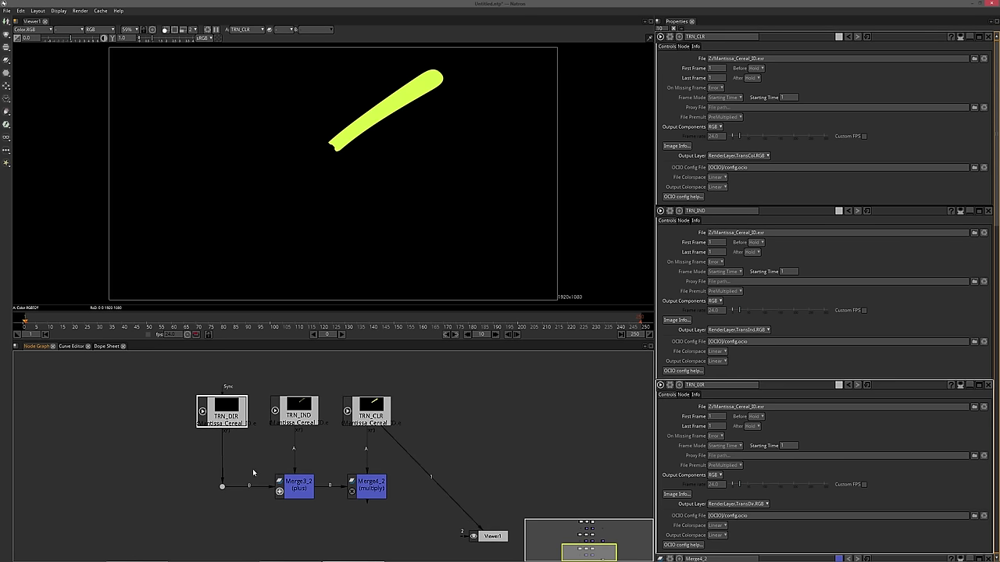
key(Delete)
click(293, 493)
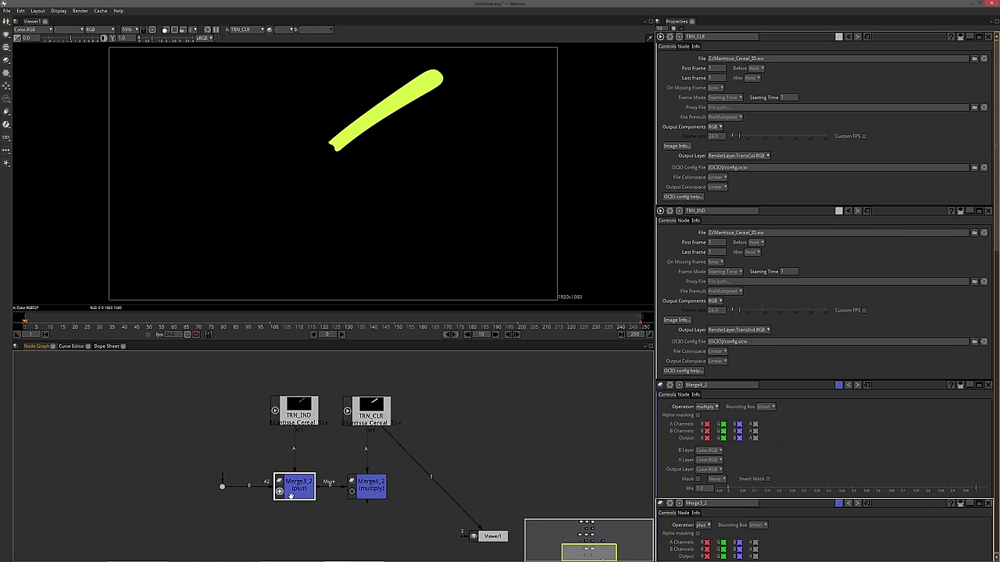
key(Delete)
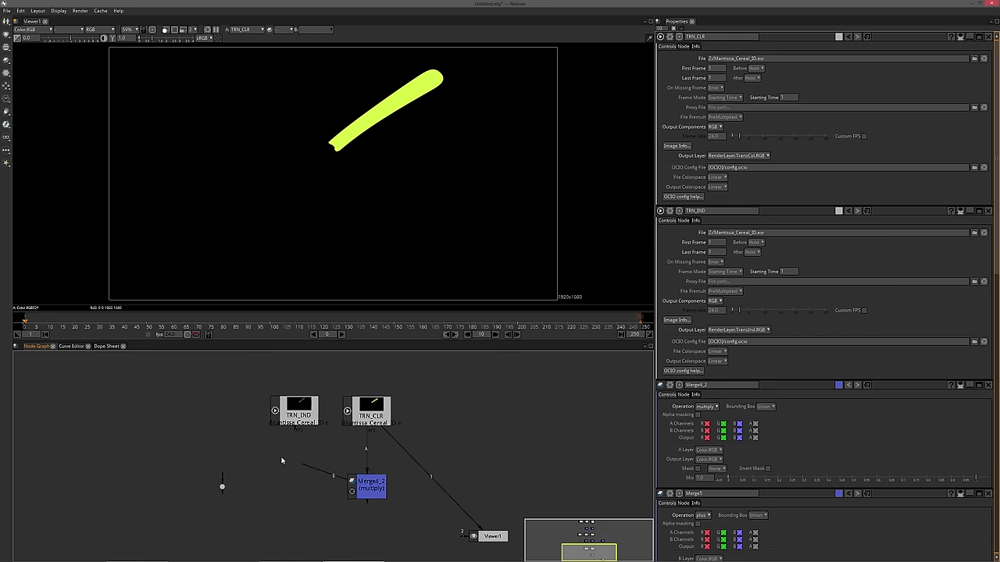
Connect TRN_IND to the B input of Merge4_2 through a right-angle dot and tidy the transmission group
click(289, 411)
drag(329, 451, 293, 485)
key(Delete)
drag(392, 487, 285, 512)
scroll(284, 511, down, 2)
scroll(278, 509, down, 2)
drag(182, 432, 217, 426)
scroll(232, 504, up, 2)
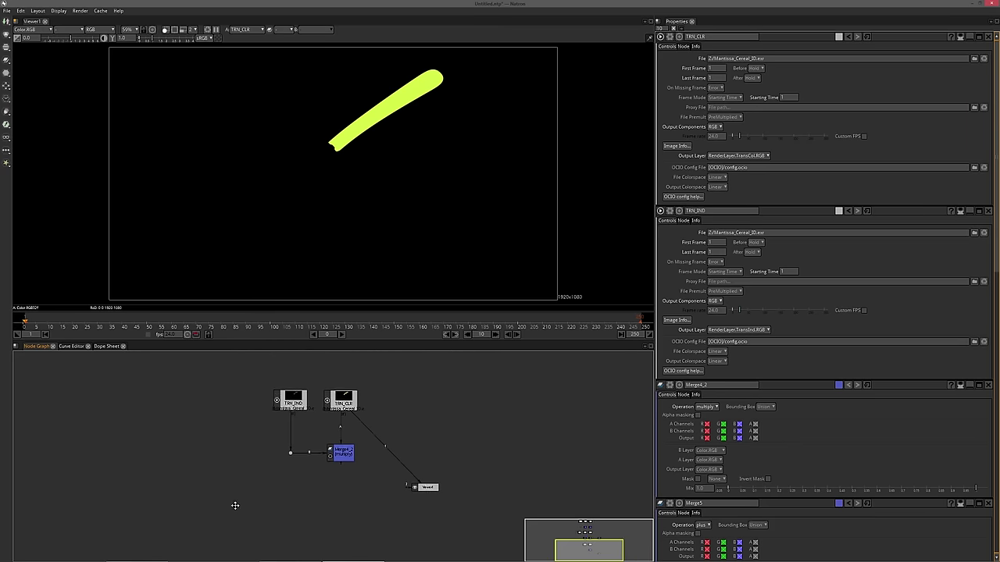
View the result of the transmission multiply node Merge4_2
click(324, 479)
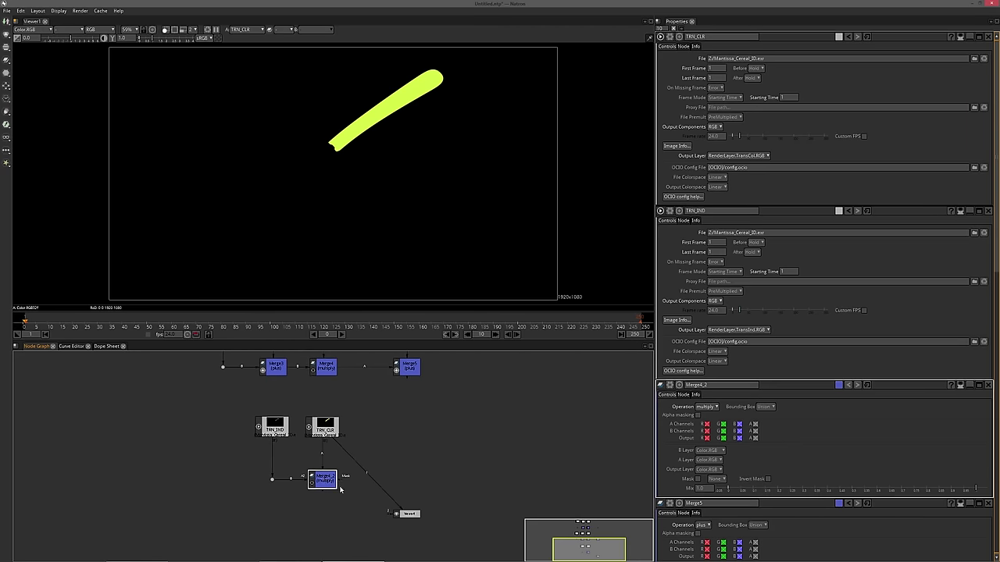
key(1)
drag(331, 444, 385, 474)
scroll(361, 442, up, 1)
click(370, 501)
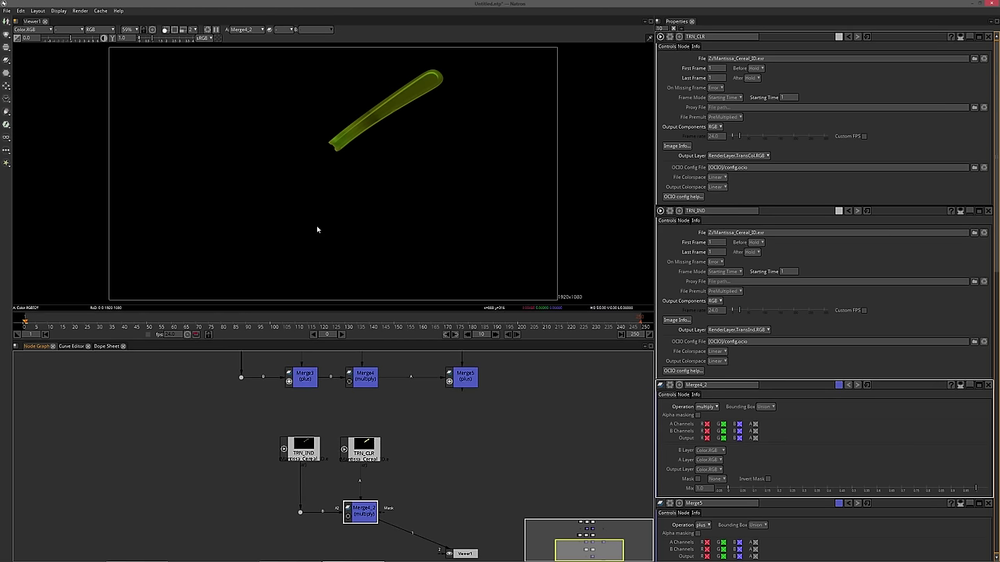
Add a merge node below Merge5 with B connected to Merge5 and A to Merge4_2, and view its output
drag(392, 457, 360, 443)
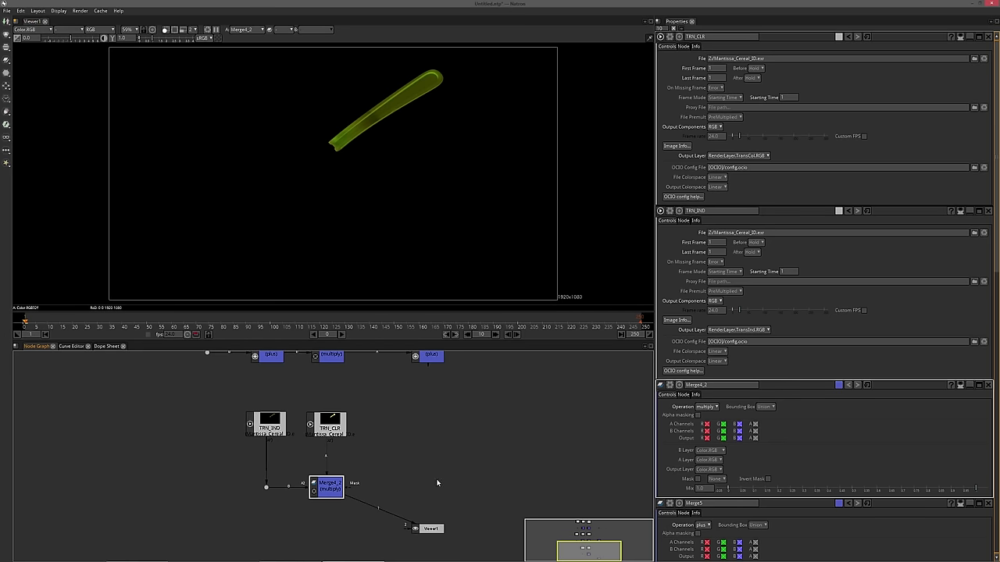
drag(406, 484, 405, 500)
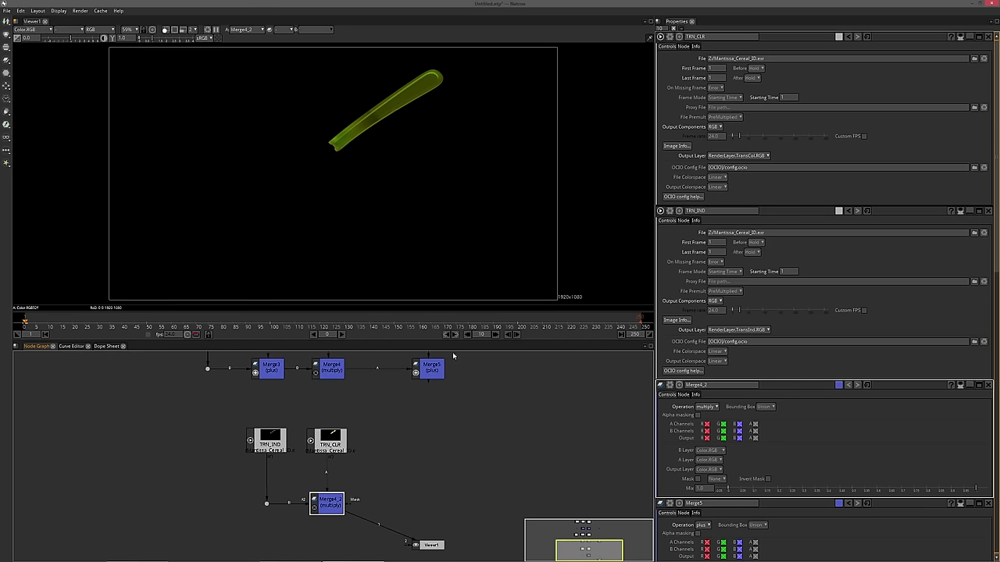
click(423, 490)
key(m)
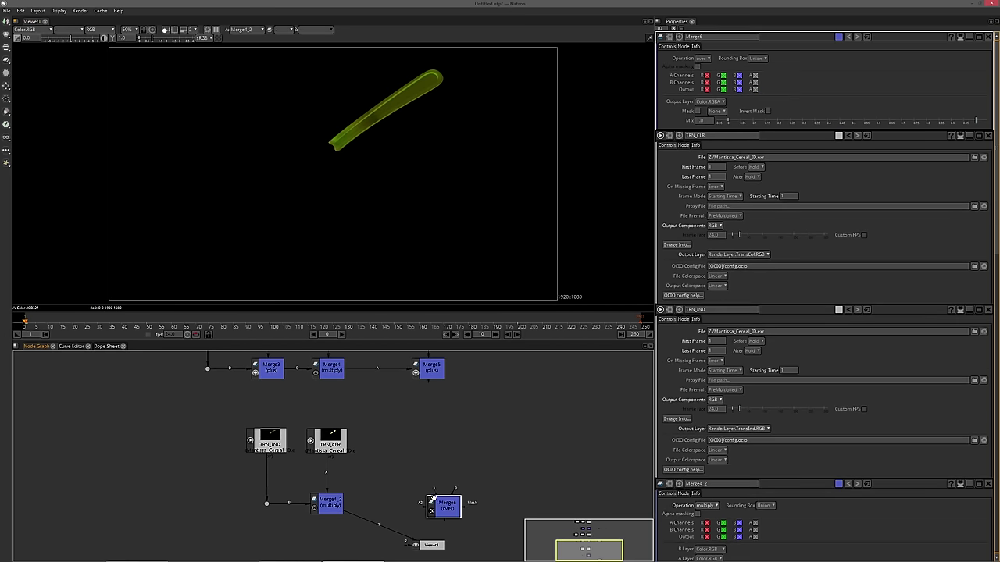
drag(435, 491, 434, 376)
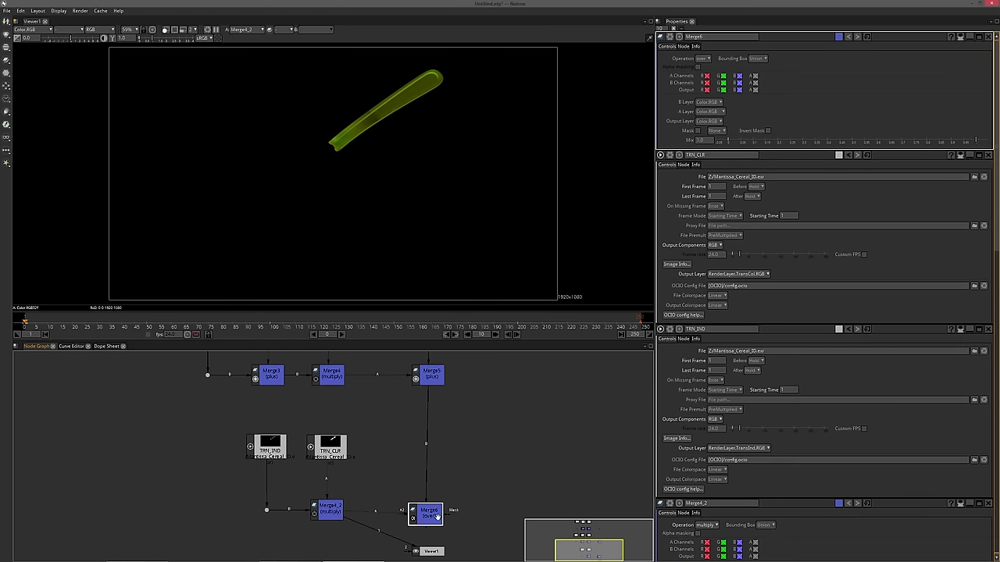
drag(432, 516, 435, 512)
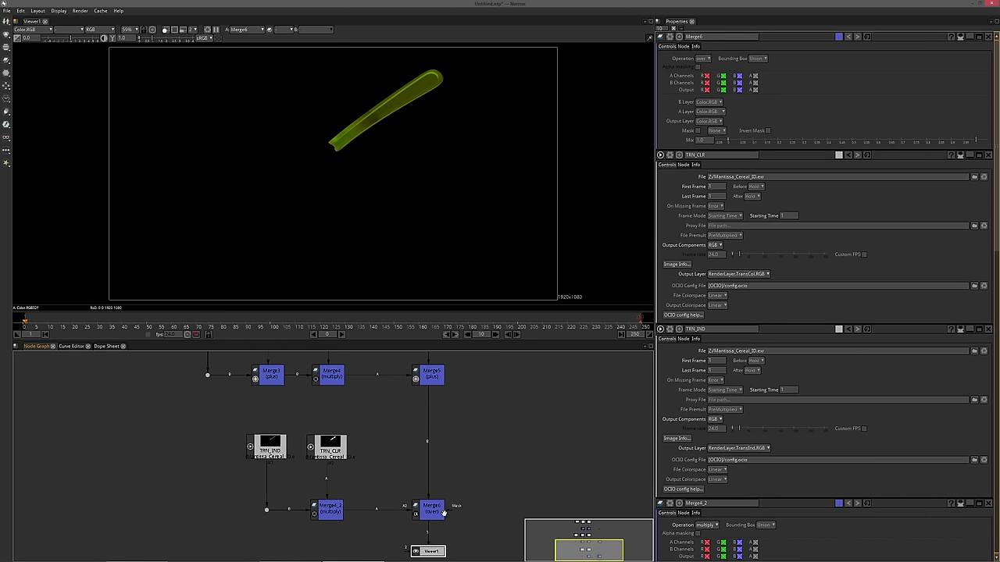
Set the Merge6 operation to plus and toggle the node off and on to compare the spoon's transmission contribution
click(703, 58)
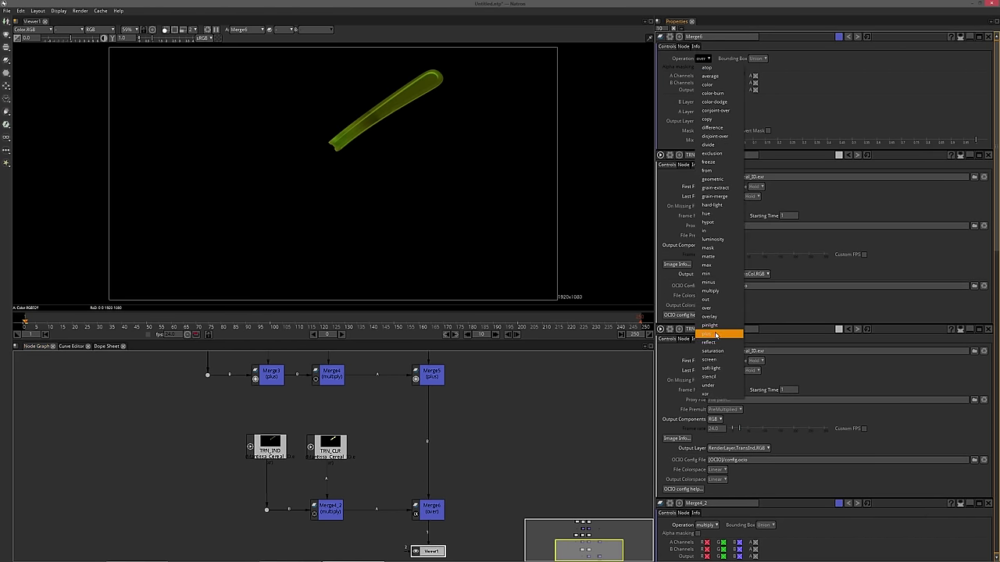
click(706, 333)
scroll(396, 470, down, 2)
click(428, 495)
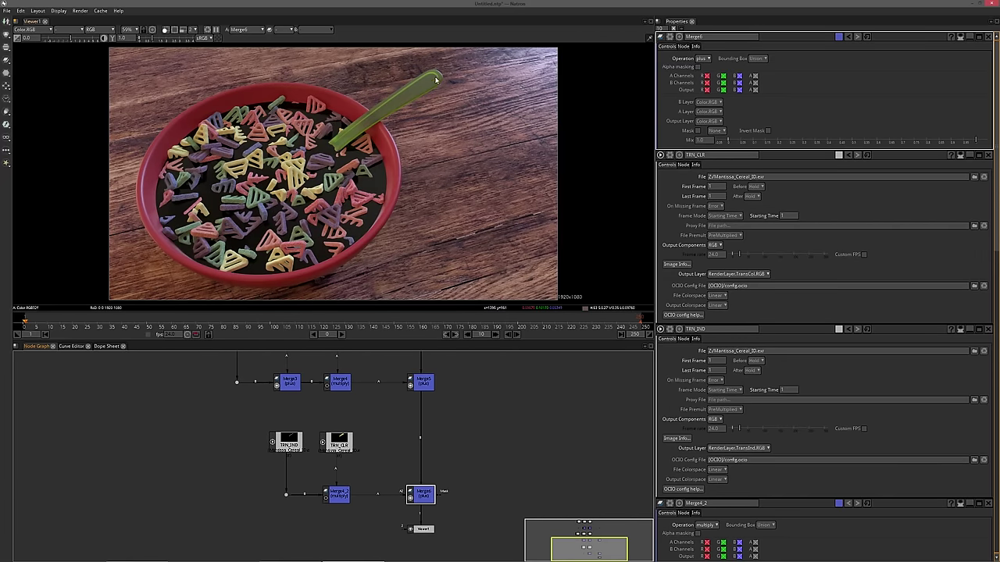
key(d)
key(d)
Duplicate the glossy group of three read nodes and two merges, placing the copy below the transmission group
drag(225, 428, 411, 546)
drag(414, 559, 408, 539)
drag(426, 454, 383, 488)
scroll(433, 500, down, 1)
scroll(418, 461, down, 1)
drag(207, 392, 386, 417)
key(ctrl+v)
drag(314, 491, 353, 471)
scroll(361, 493, up, 1)
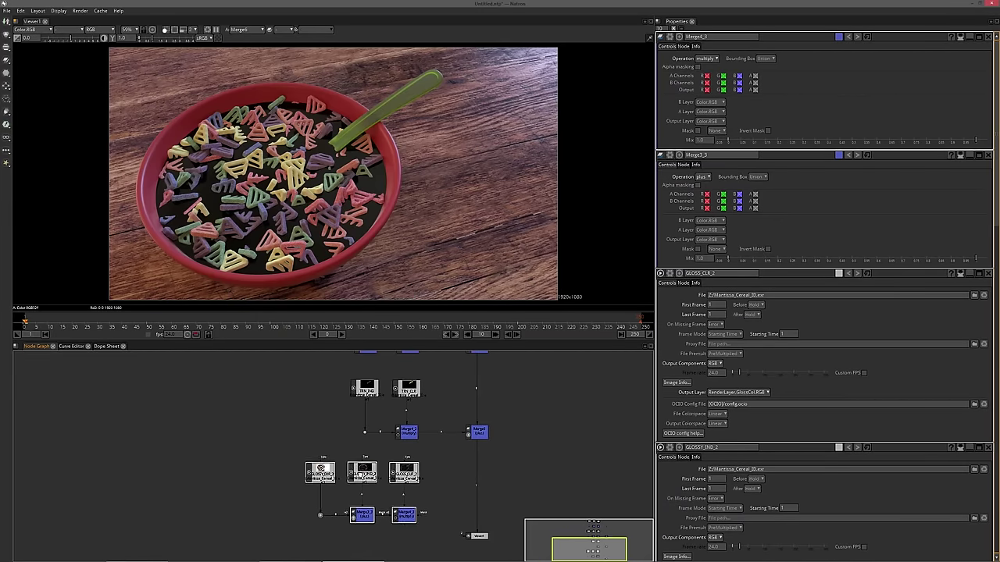
drag(421, 505, 411, 482)
scroll(418, 481, up, 1)
click(423, 483)
Rename the three copied glossy read nodes SSS_DIR, SSS_IND and SSS_CLR
double_click(282, 464)
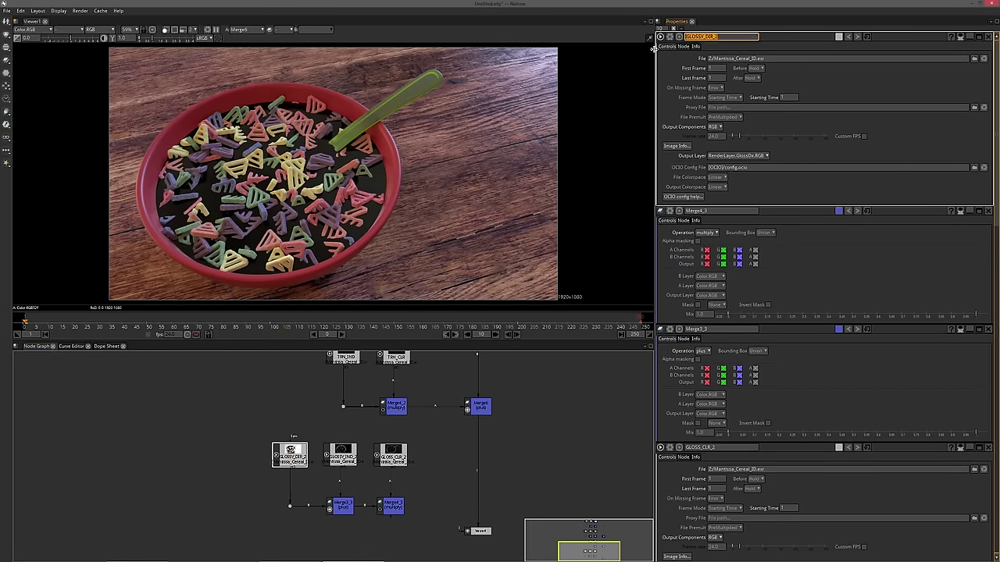
text(SSS_DIR)
double_click(343, 460)
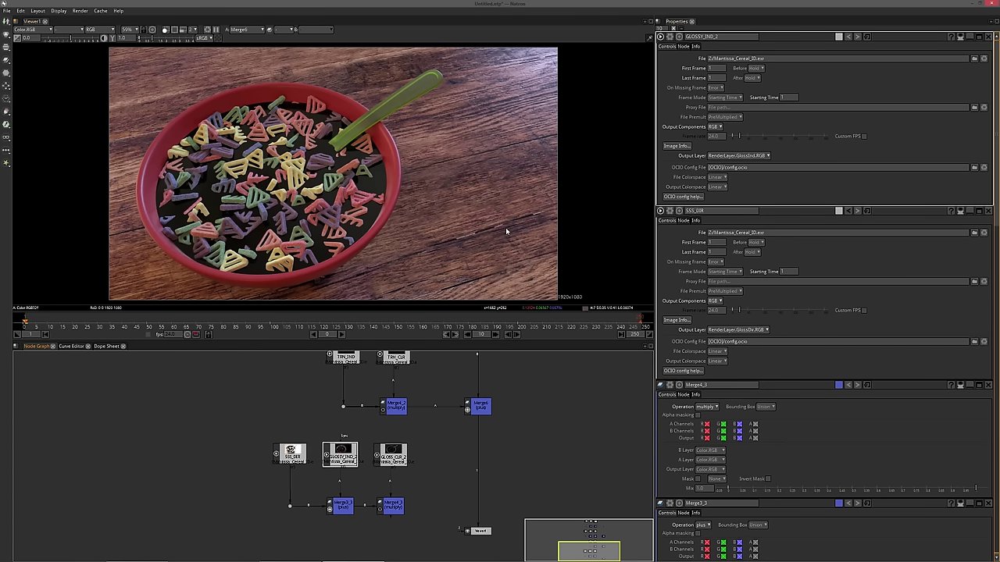
text(SSS_IND)
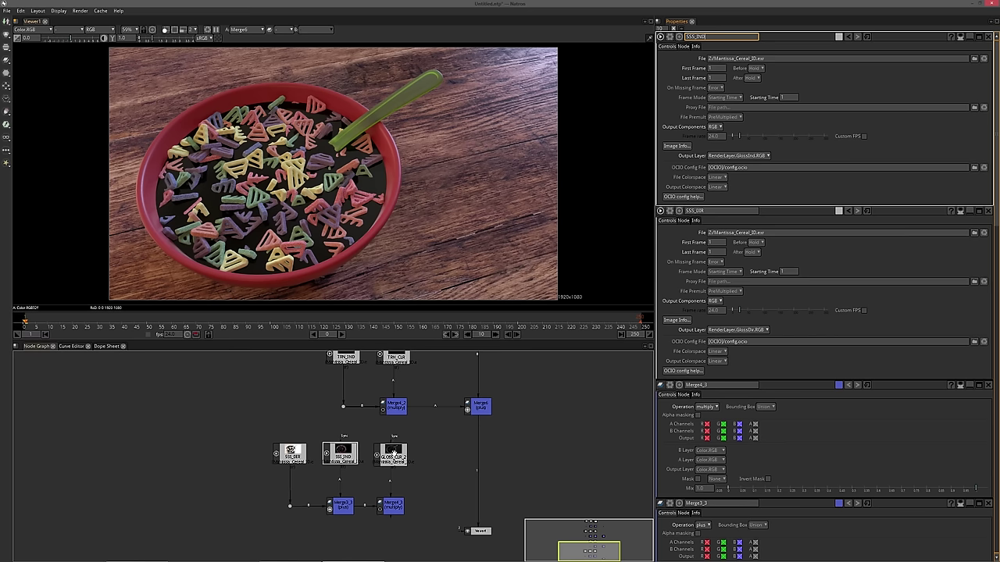
double_click(391, 455)
text(S)
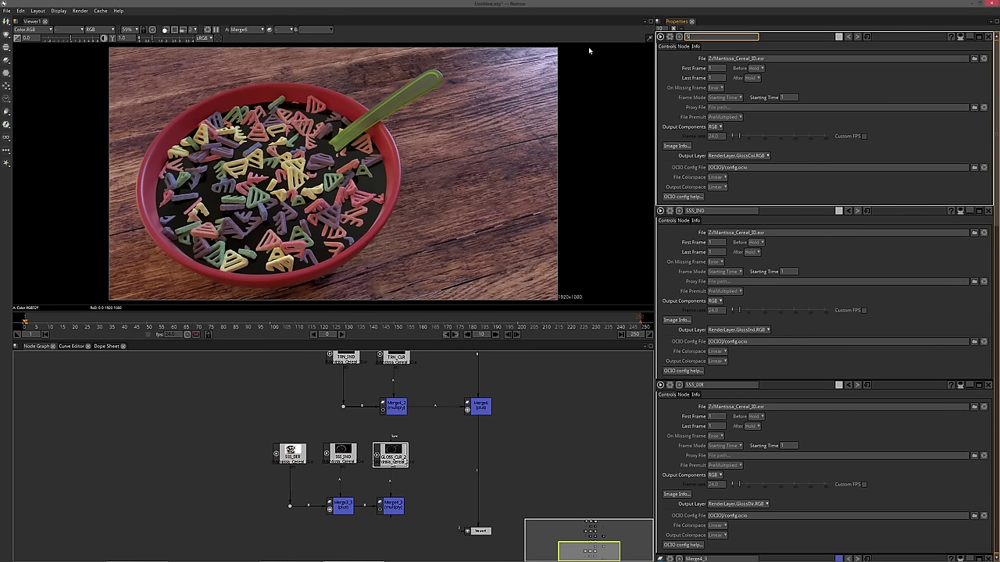
text(SS_CLR)
key(Return)
Set the SSS_DIR output layer to RenderLayer.SubsurfaceDir.RGB and view the pass
scroll(386, 445, up, 3)
double_click(262, 418)
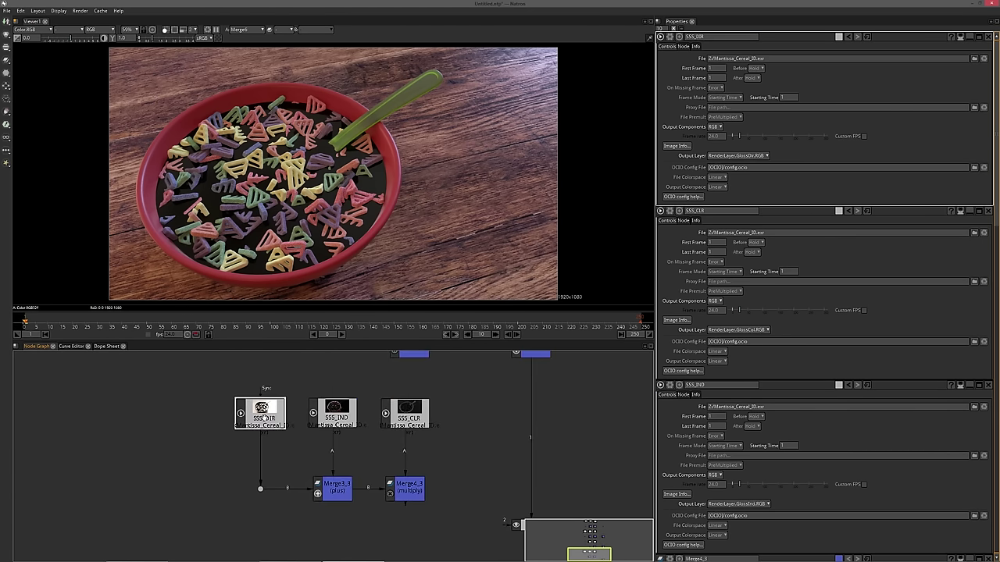
click(746, 157)
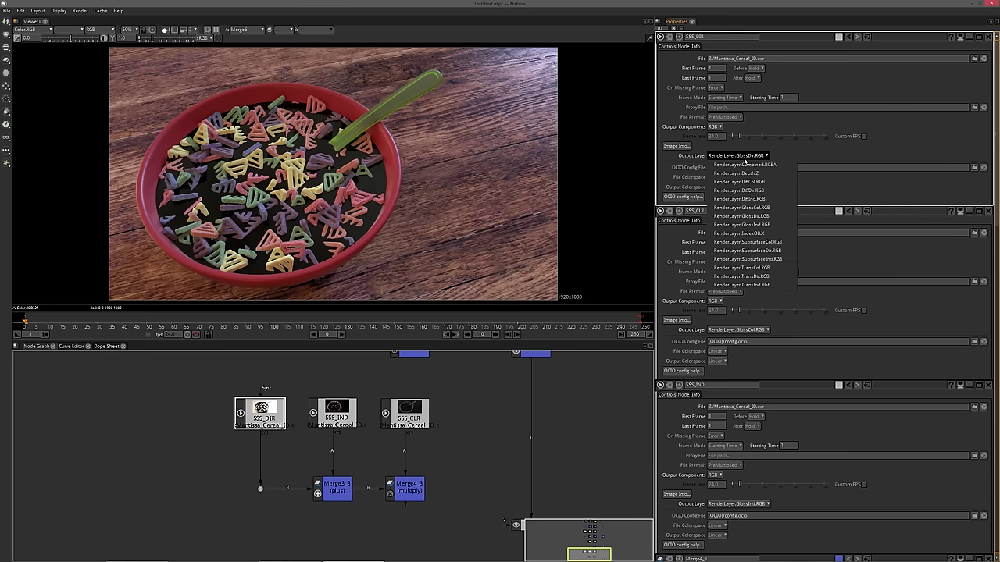
click(773, 250)
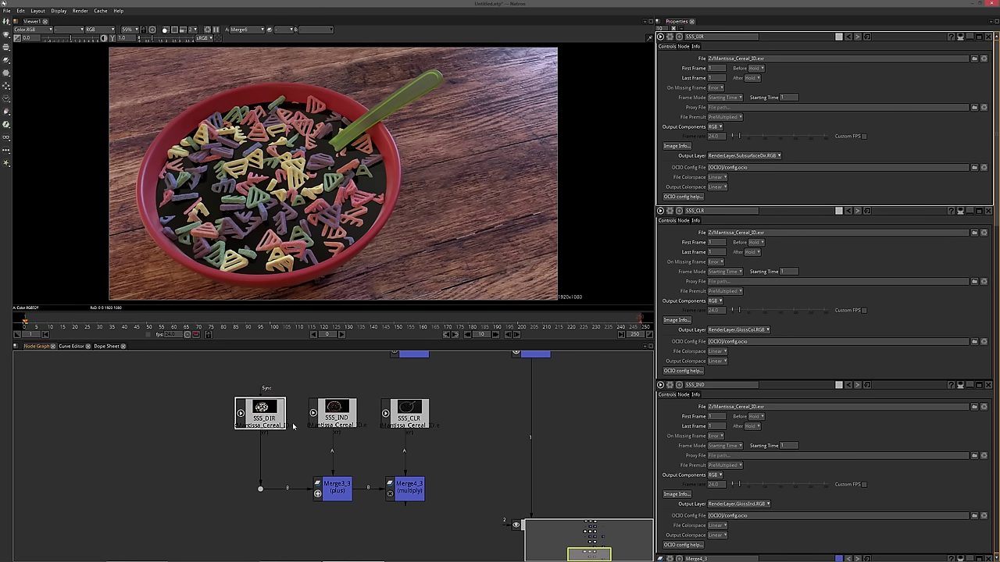
key(1)
Set the SSS_IND output layer to RenderLayer.SubsurfaceInd.RGB and view the pass
click(324, 414)
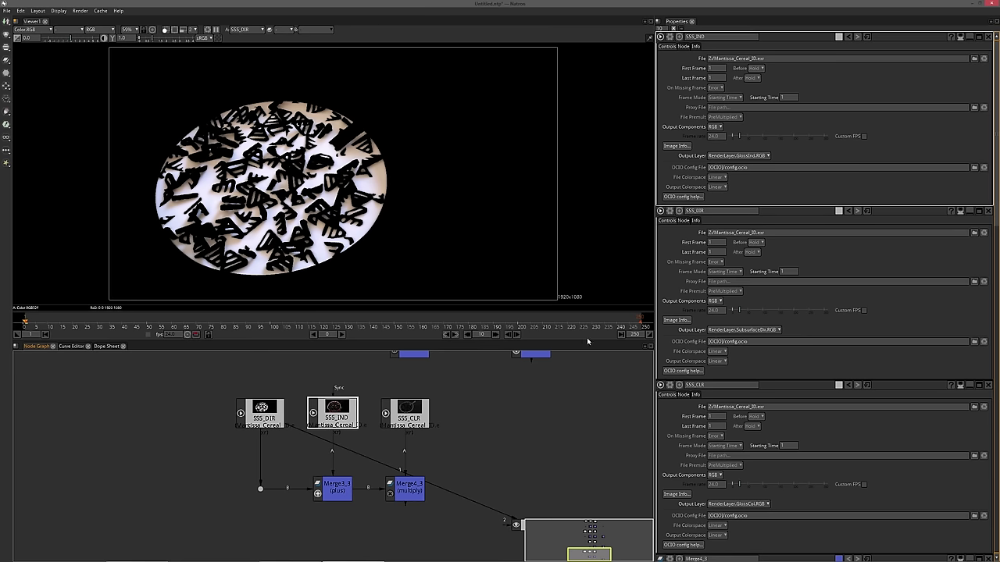
click(748, 156)
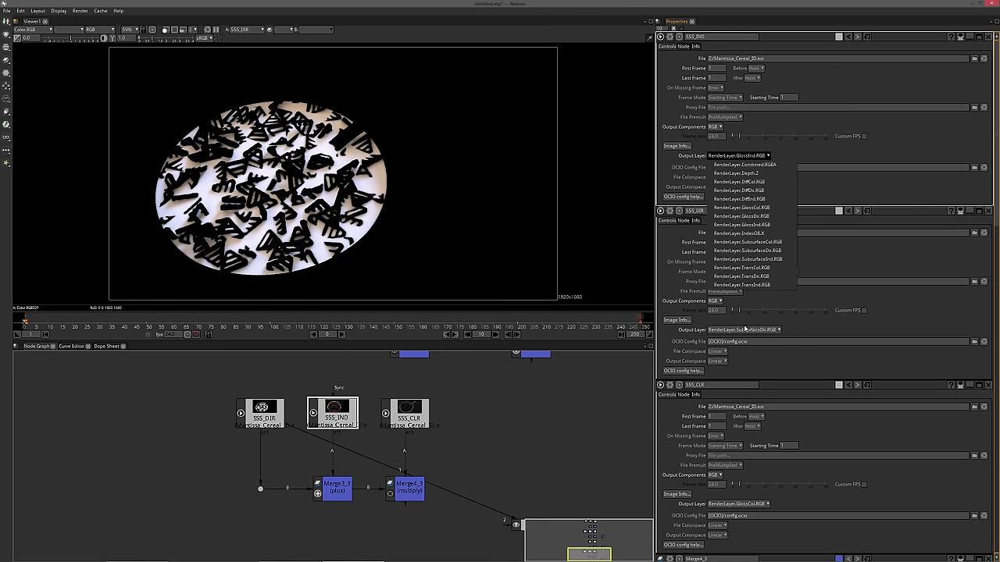
click(756, 258)
key(1)
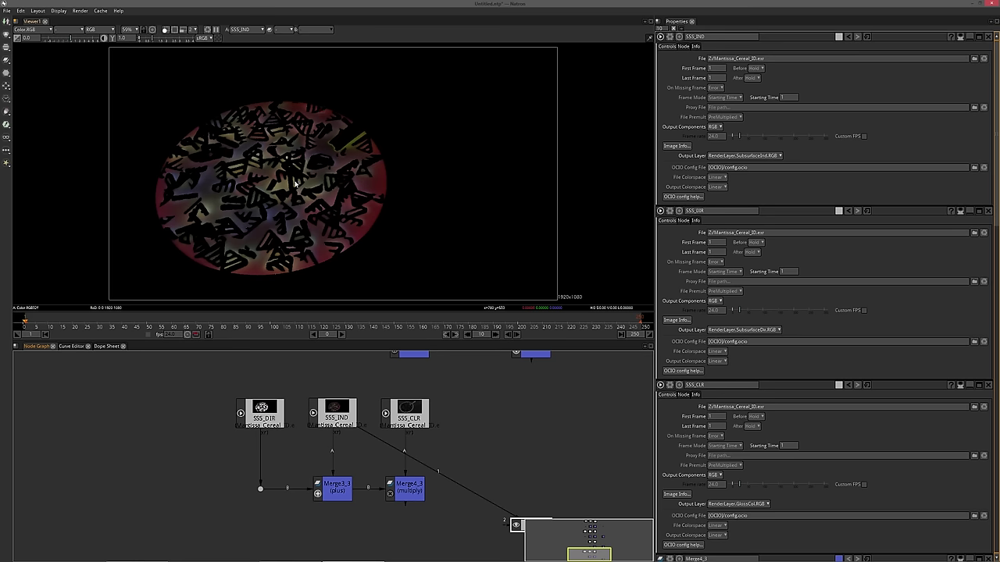
Set the SSS_CLR output layer to RenderLayer.SubsurfaceCol.RGB and view the pass
click(409, 415)
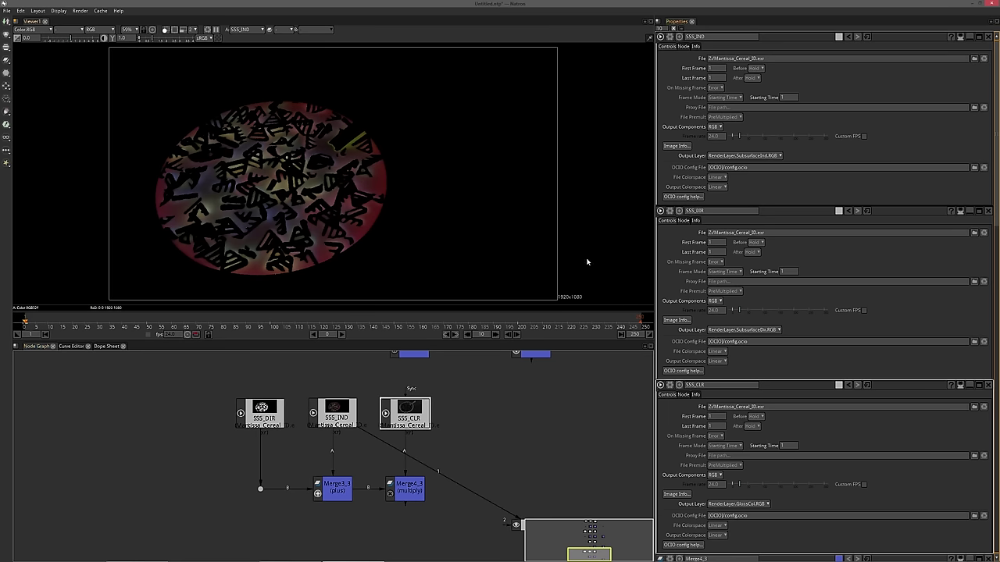
double_click(420, 400)
click(744, 158)
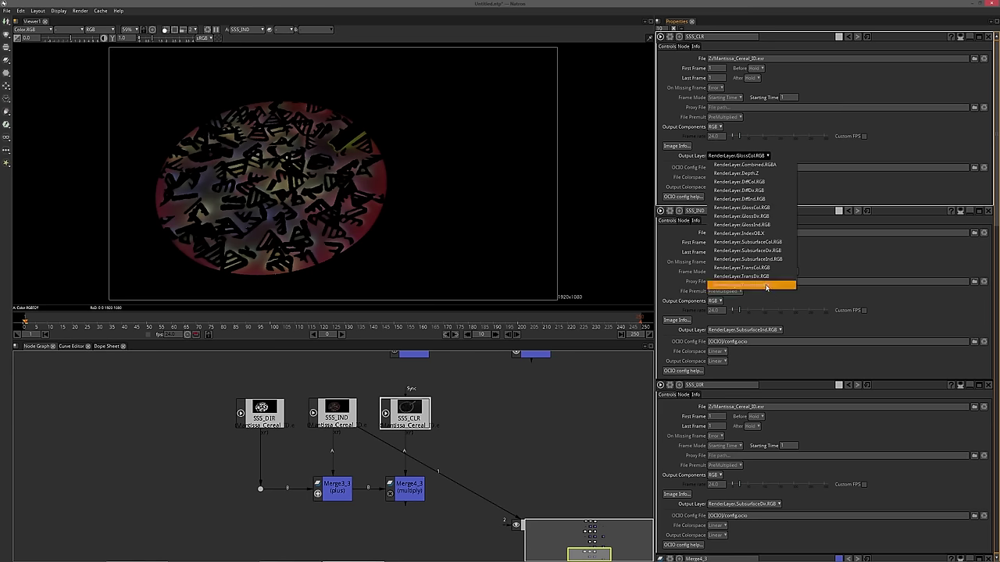
click(754, 242)
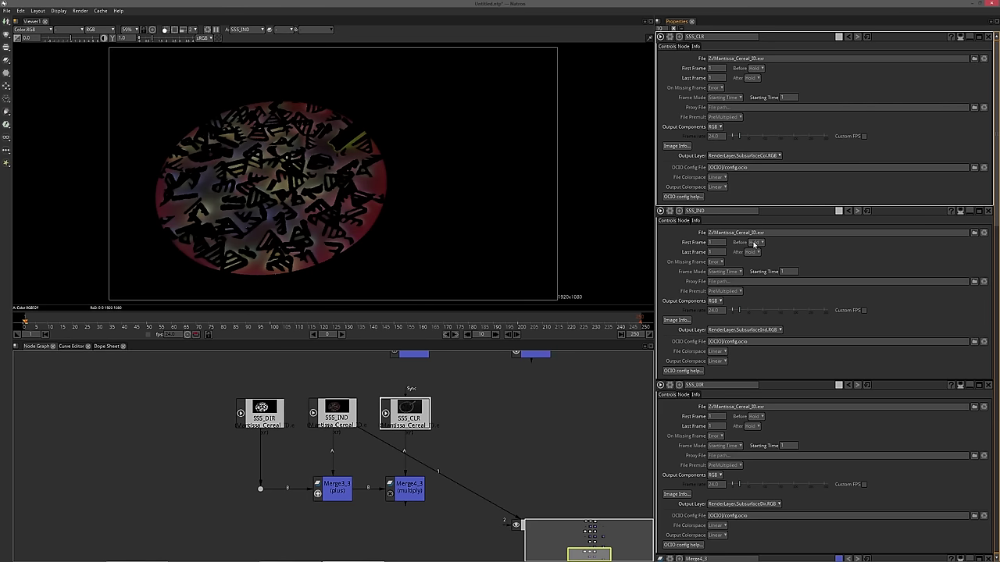
key(1)
drag(455, 428, 411, 436)
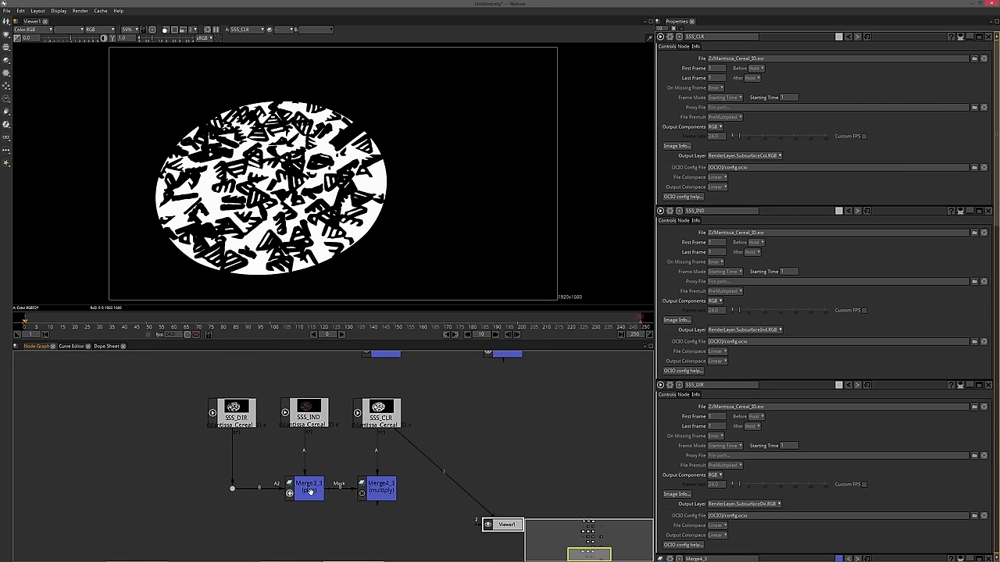
View the subsurface plus merge Merge3_3 and examine the SSS_DIR pass up close
click(310, 490)
key(1)
drag(421, 471, 472, 466)
click(275, 404)
key(1)
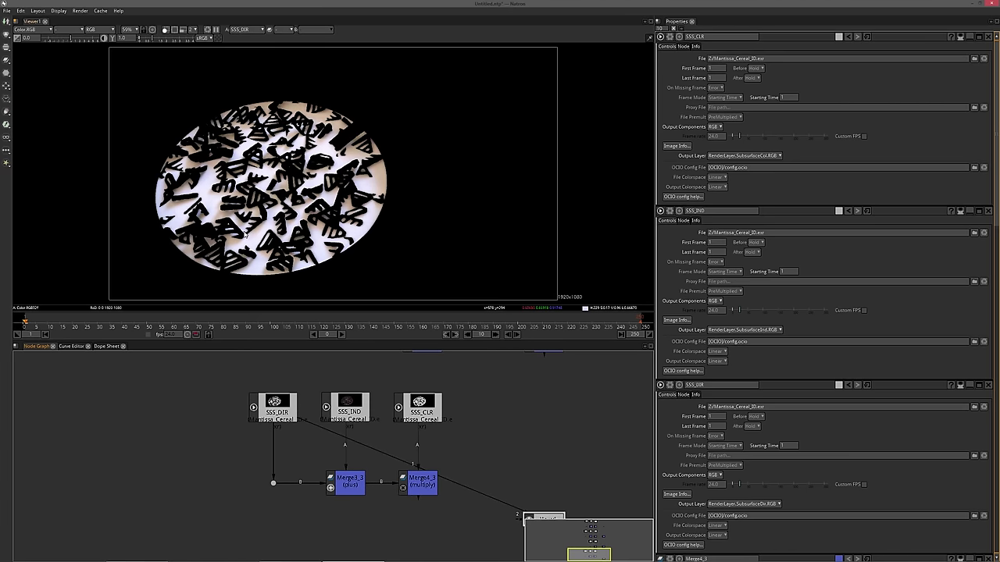
scroll(247, 238, up, 6)
drag(329, 264, 285, 261)
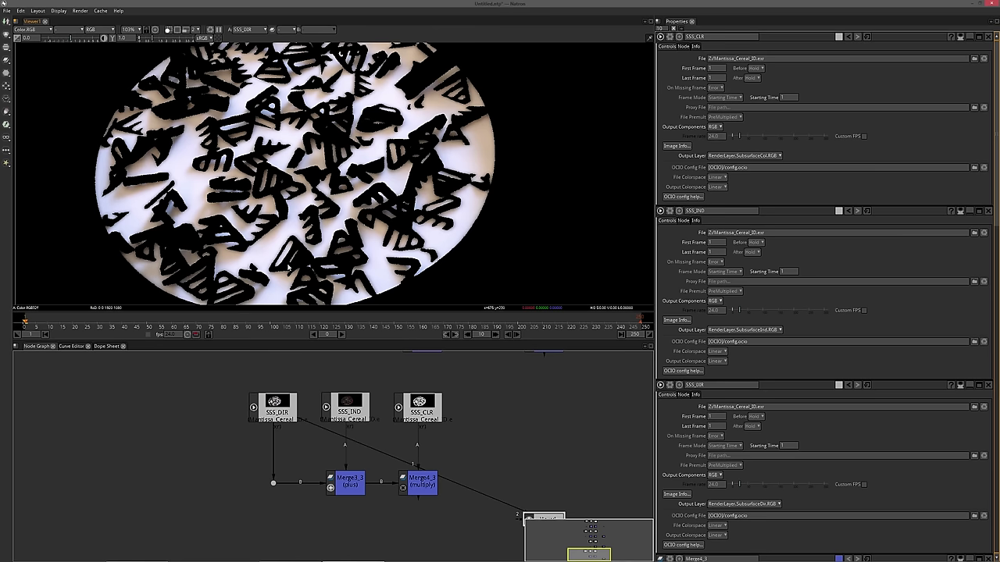
scroll(289, 268, down, 1)
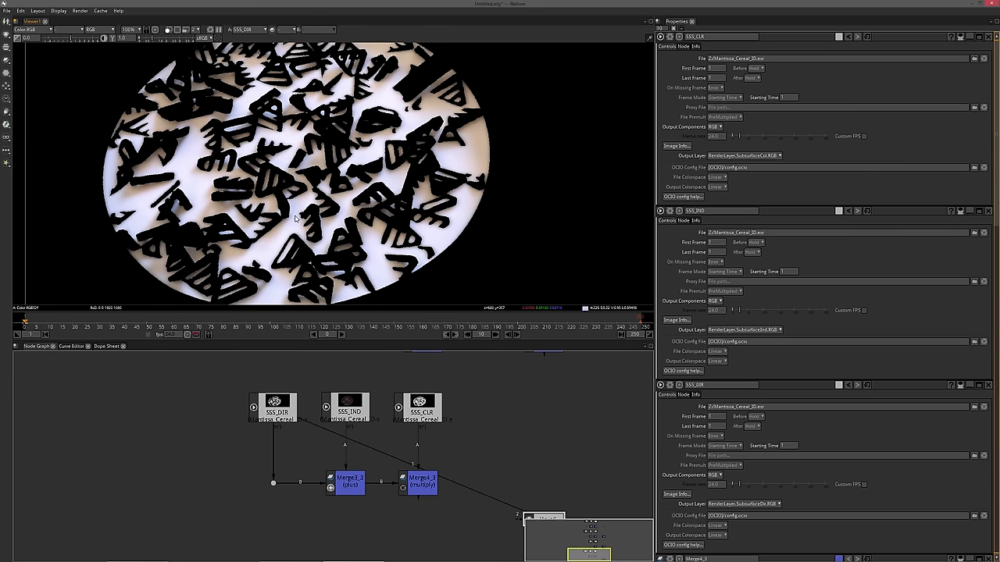
Compare the Merge3_3 result with SSS_DIR and inspect the SSS_IND pass up close
click(352, 485)
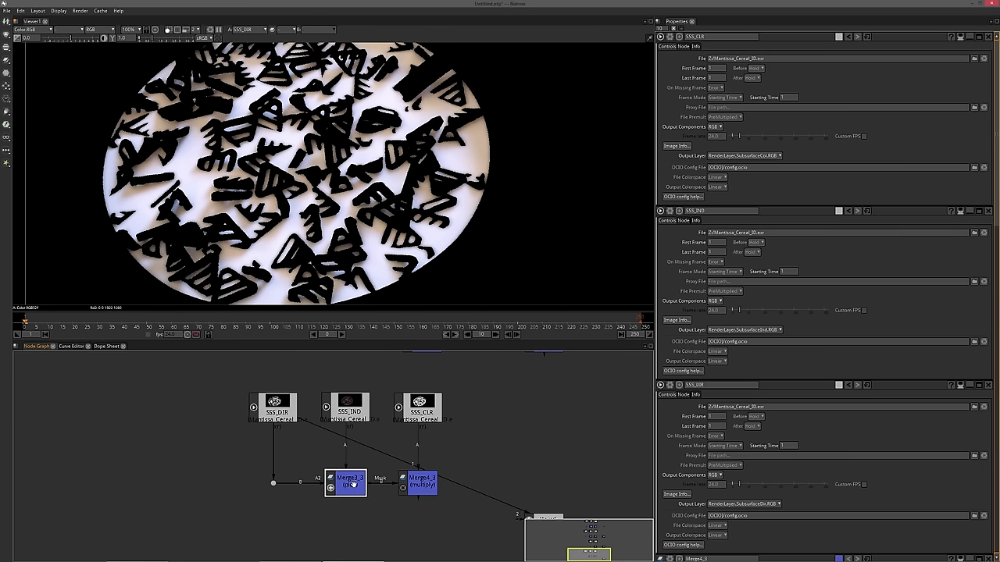
key(1)
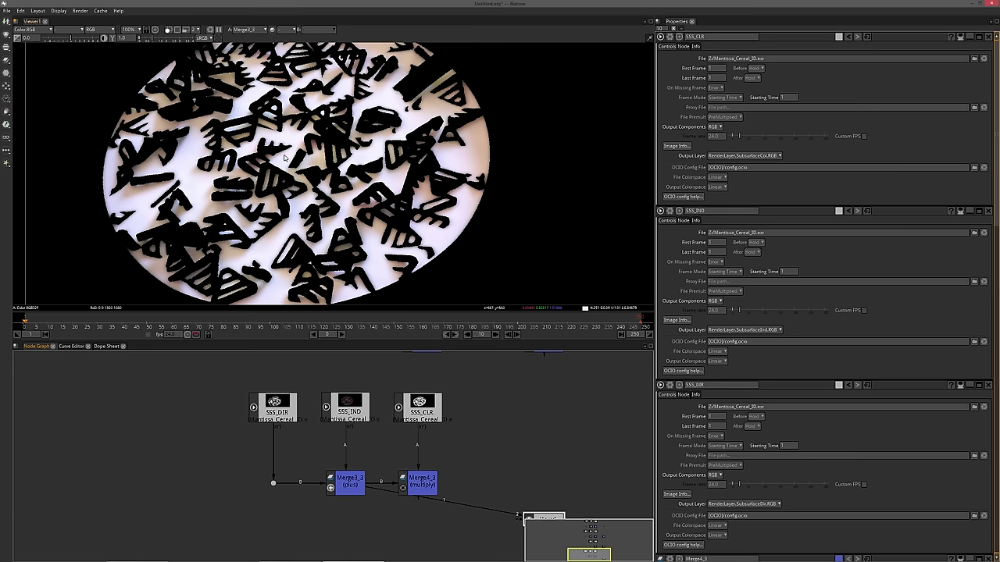
click(283, 403)
key(1)
drag(482, 482, 443, 446)
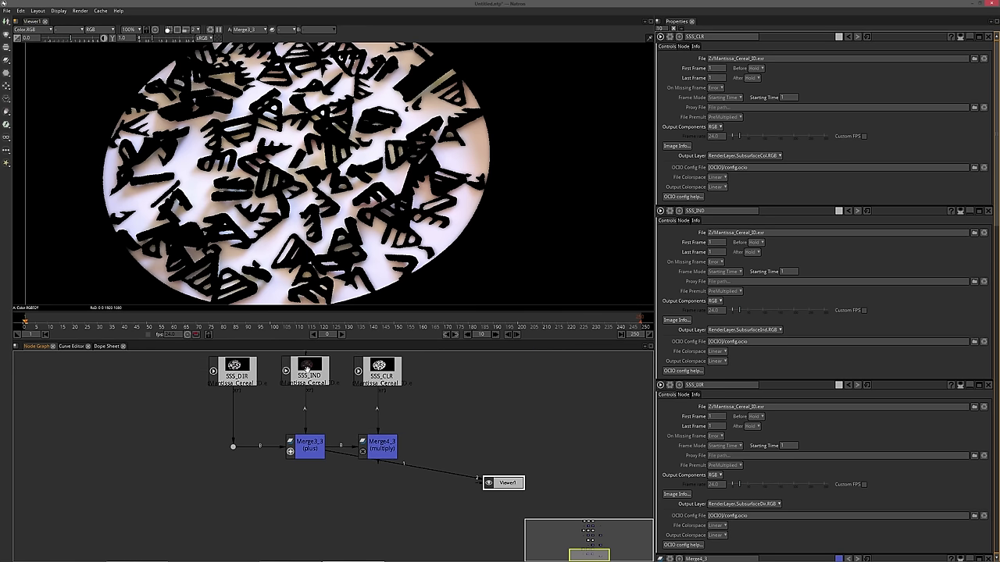
click(307, 369)
key(1)
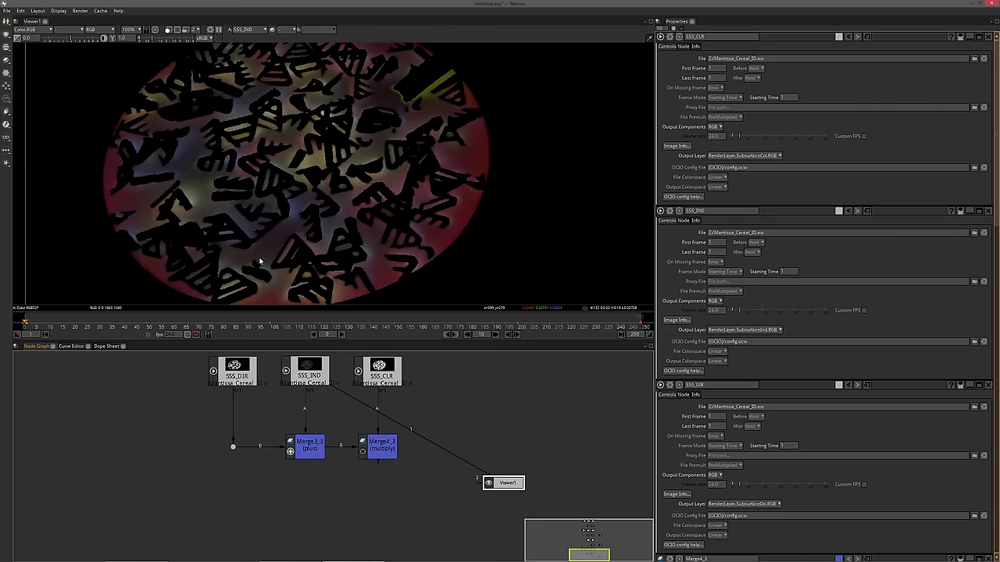
scroll(260, 261, up, 4)
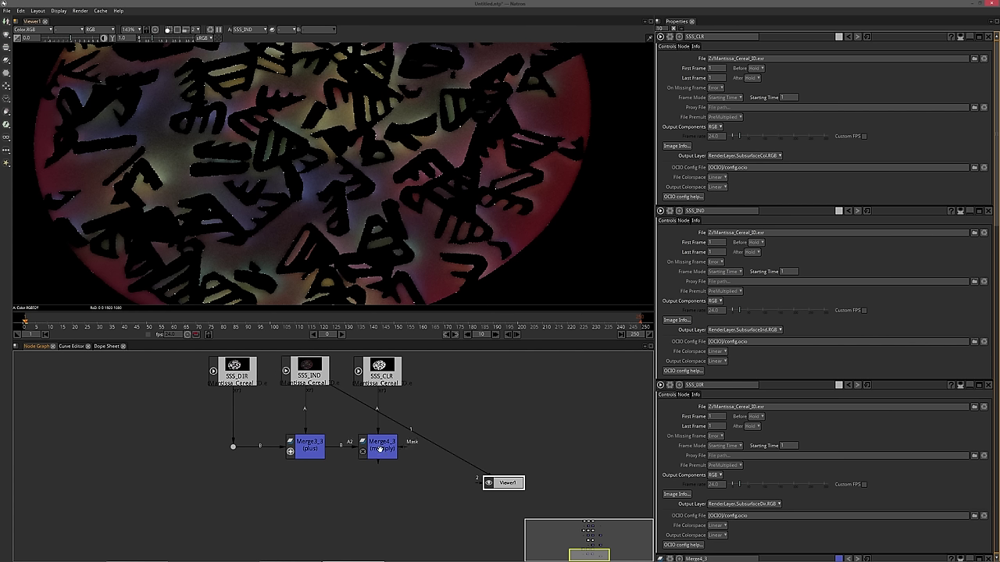
View the result of the subsurface multiply node Merge4_3 over the whole frame
drag(384, 460, 508, 480)
drag(441, 405, 447, 421)
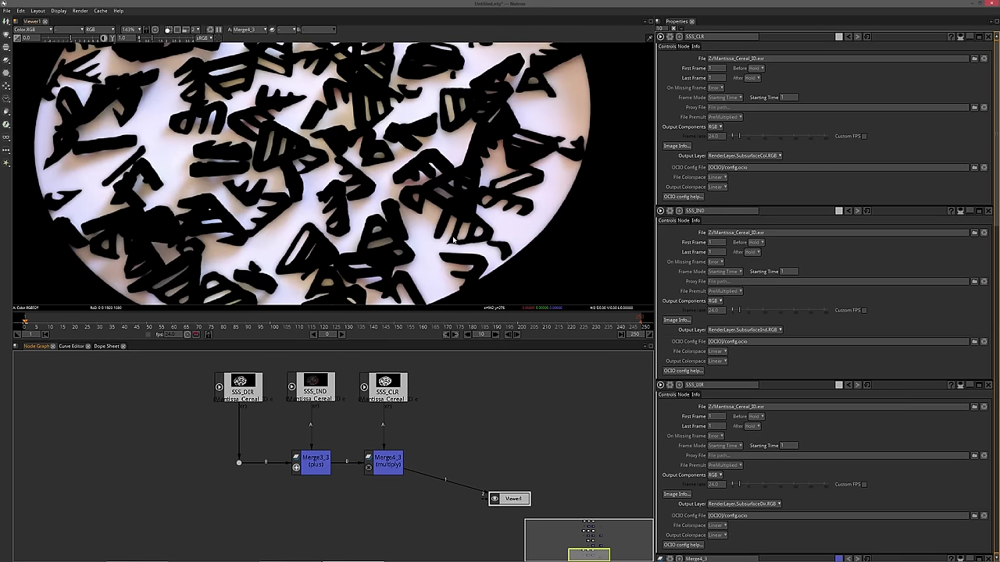
scroll(355, 211, down, 7)
scroll(355, 210, down, 1)
drag(355, 211, 293, 226)
scroll(487, 401, down, 2)
Add a merge node below Merge6 with B connected to Merge6 and A to Merge4_3
drag(487, 400, 441, 435)
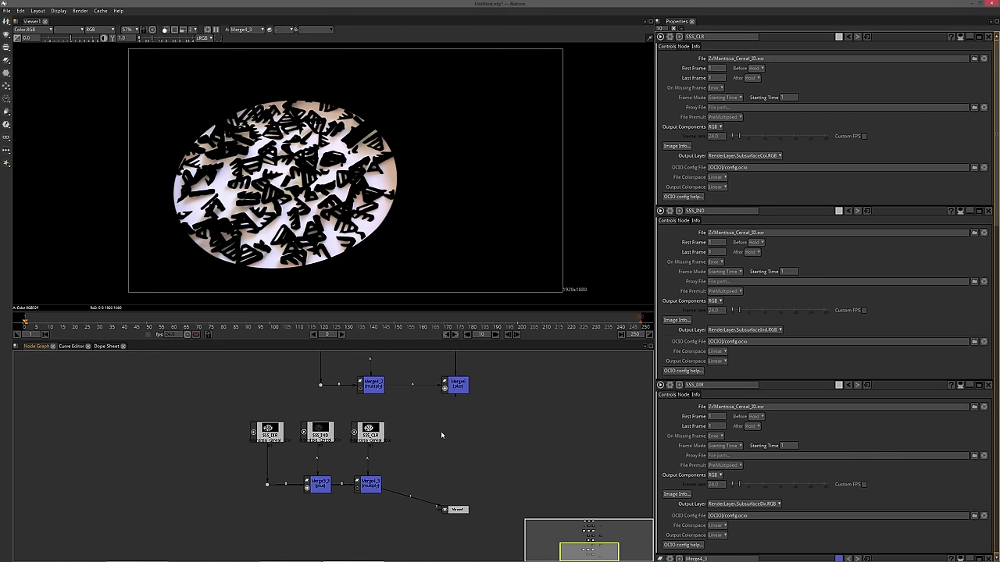
key(m)
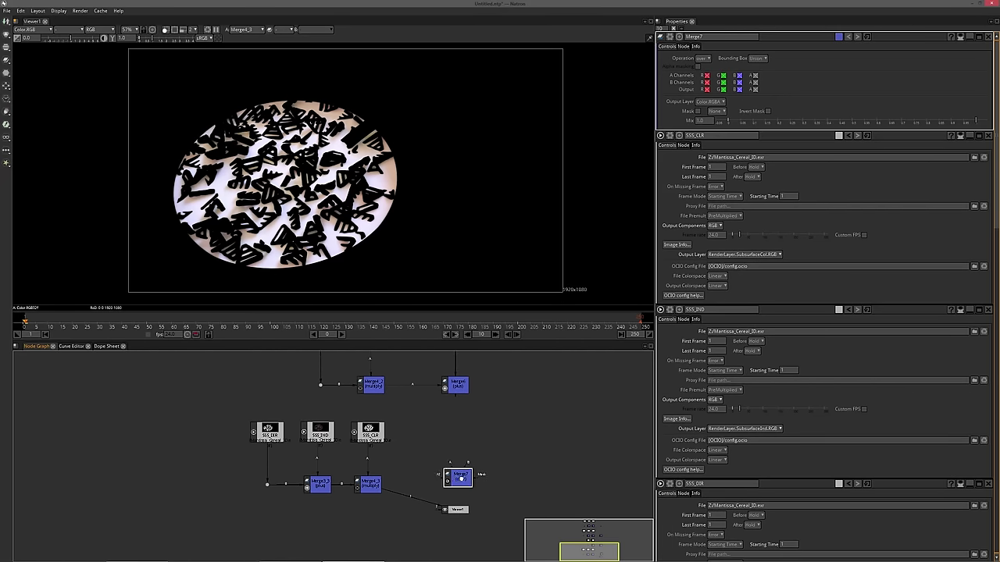
drag(467, 464, 457, 386)
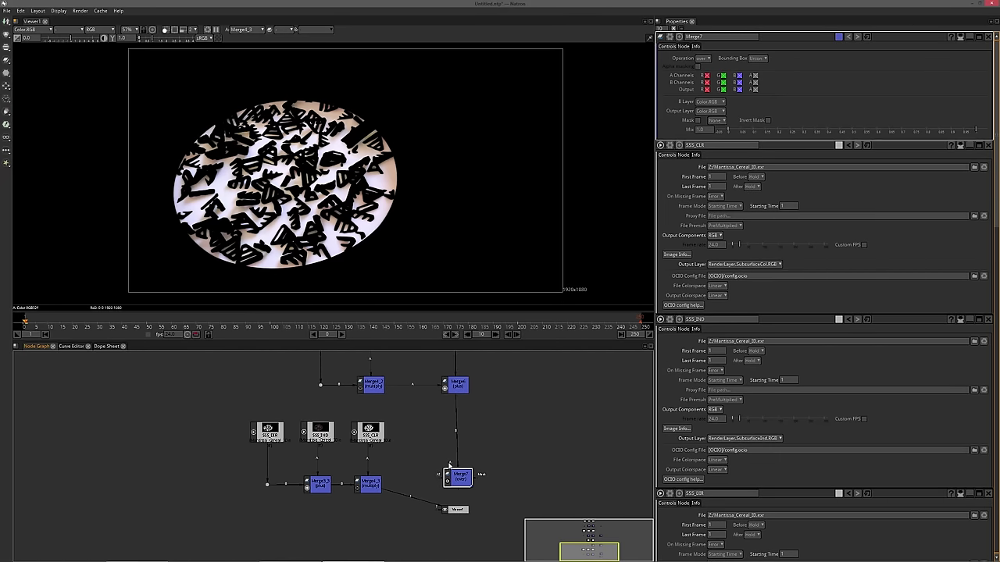
drag(466, 474, 463, 481)
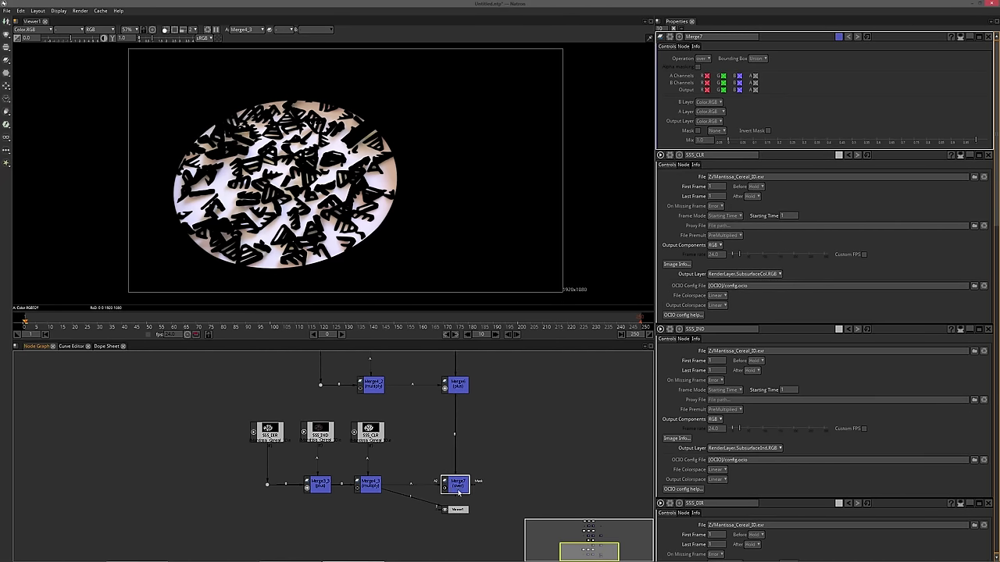
View the output of Merge7 and set its operation to plus
click(705, 59)
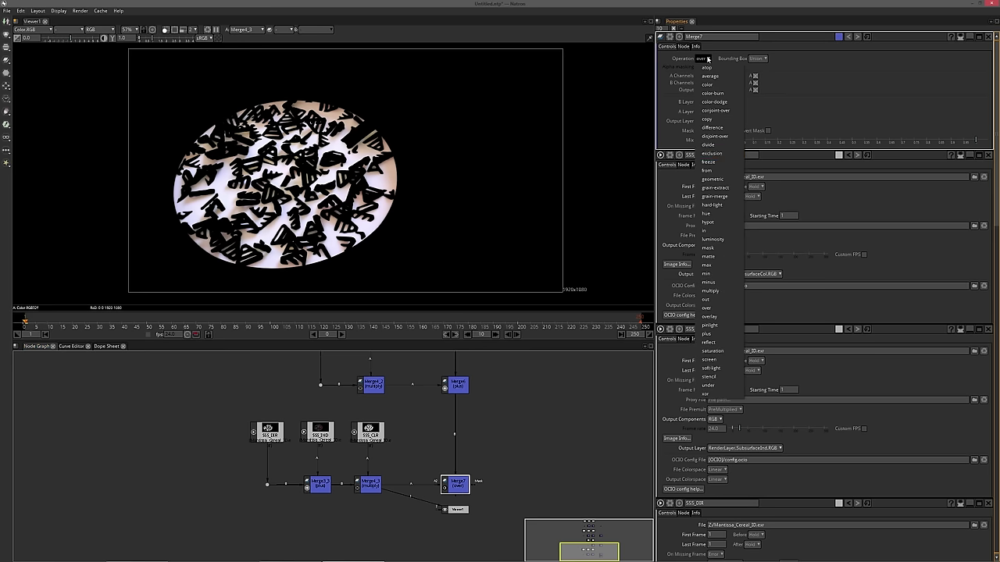
click(460, 486)
key(1)
click(708, 60)
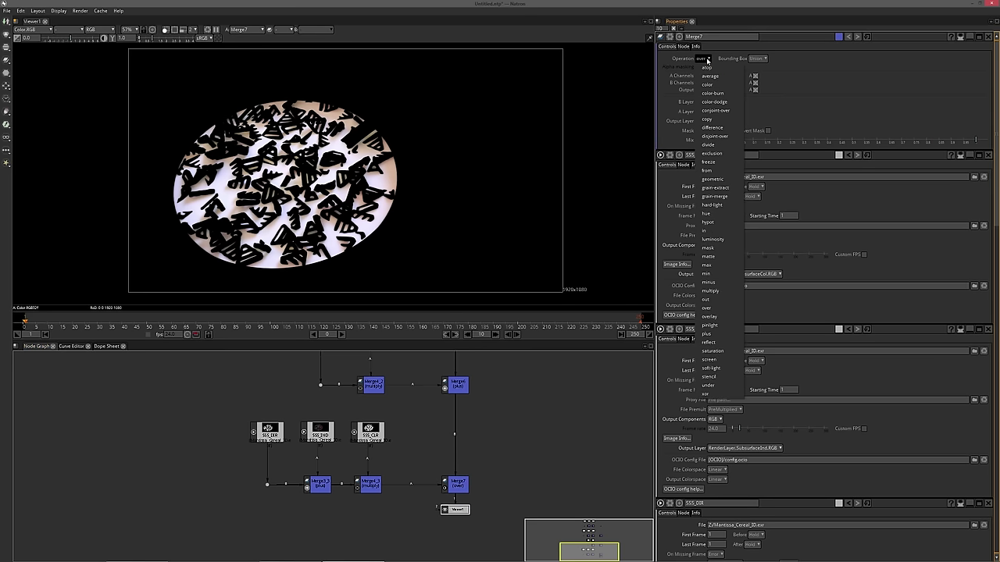
click(706, 334)
Add another read node for Mantissa_Cereal_ID.exr and place it in the empty space beside the node tree
drag(471, 520, 446, 519)
drag(482, 432, 359, 486)
scroll(360, 487, down, 1)
scroll(362, 483, down, 1)
drag(388, 438, 364, 475)
scroll(364, 476, down, 1)
drag(419, 460, 331, 428)
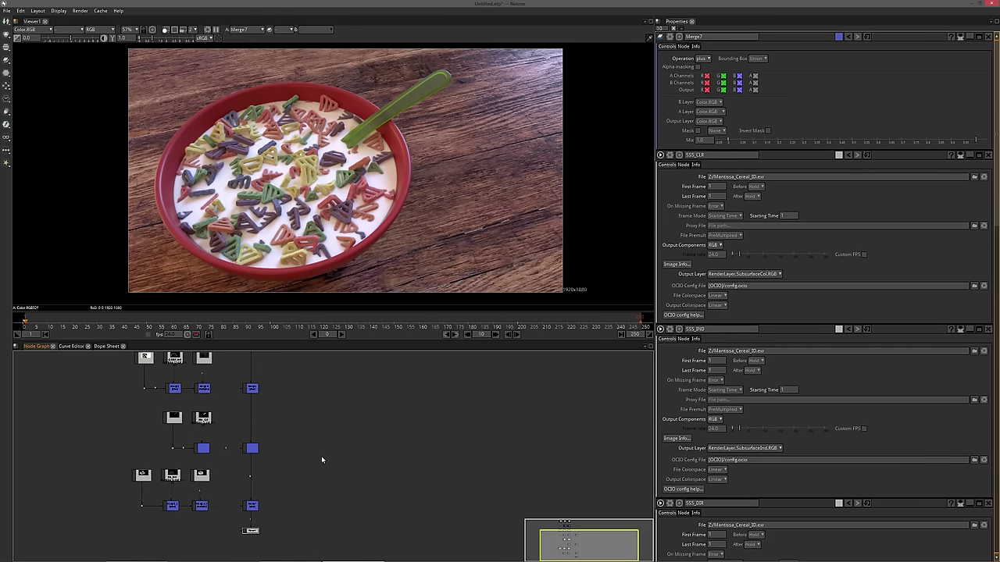
key(r)
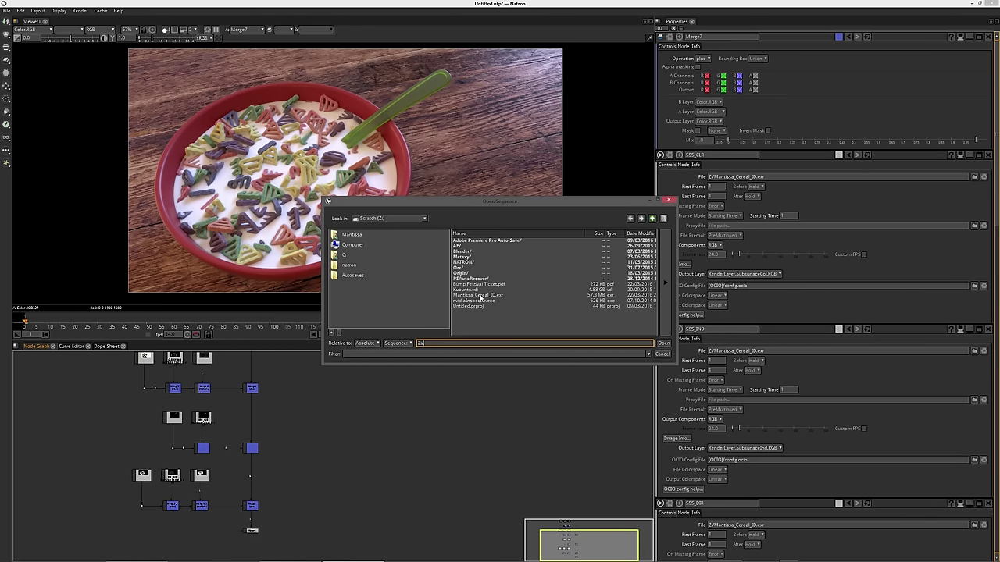
double_click(481, 296)
drag(256, 490, 305, 450)
scroll(367, 466, up, 2)
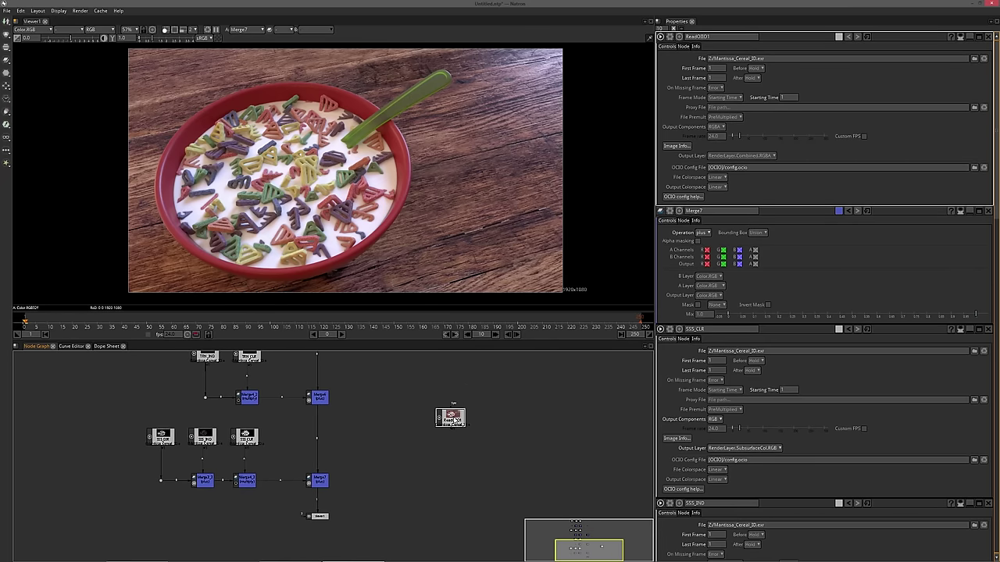
Compare the combined render from ReadOIIO1 with the rebuilt Merge7 output in the viewer
scroll(451, 418, up, 3)
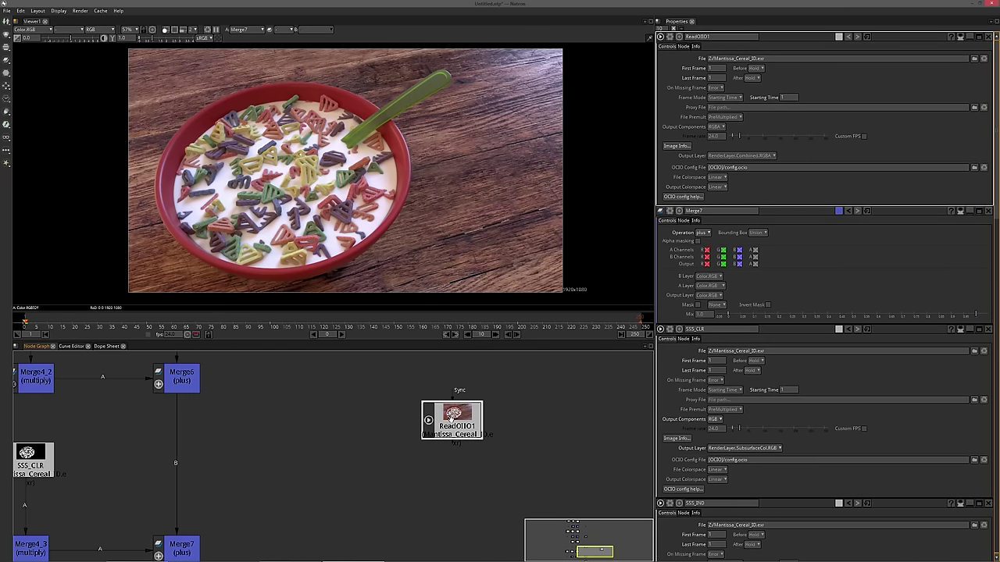
click(758, 156)
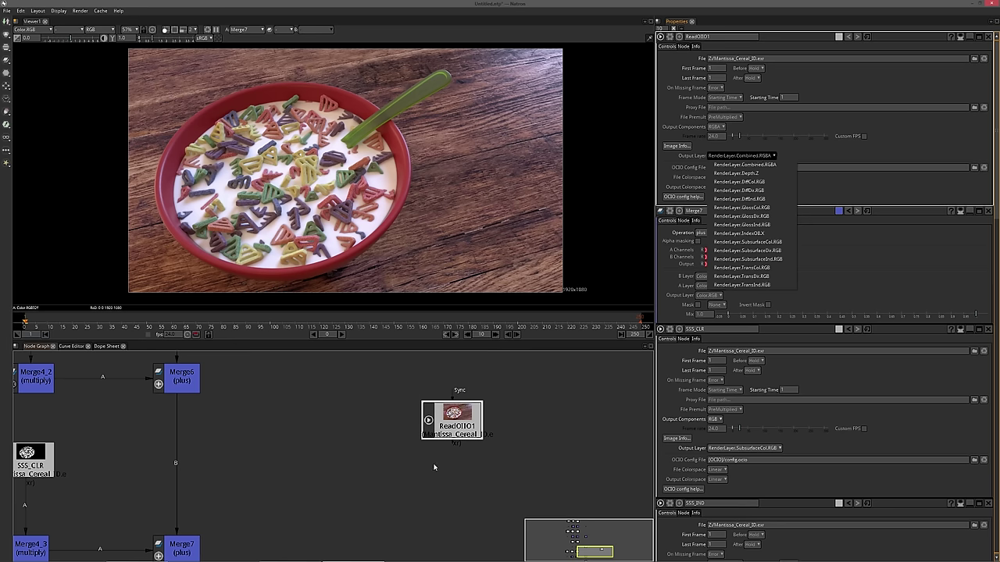
click(463, 420)
key(1)
click(383, 434)
drag(361, 433, 425, 340)
click(243, 456)
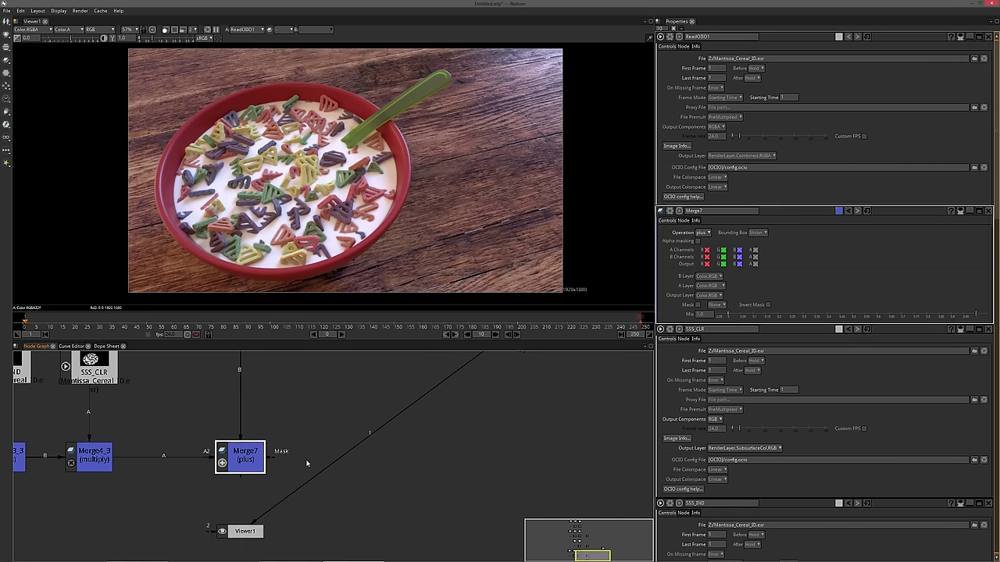
key(1)
drag(363, 430, 286, 488)
click(442, 387)
key(1)
key(1)
scroll(242, 508, down, 5)
click(439, 426)
drag(336, 463, 399, 485)
scroll(417, 474, down, 1)
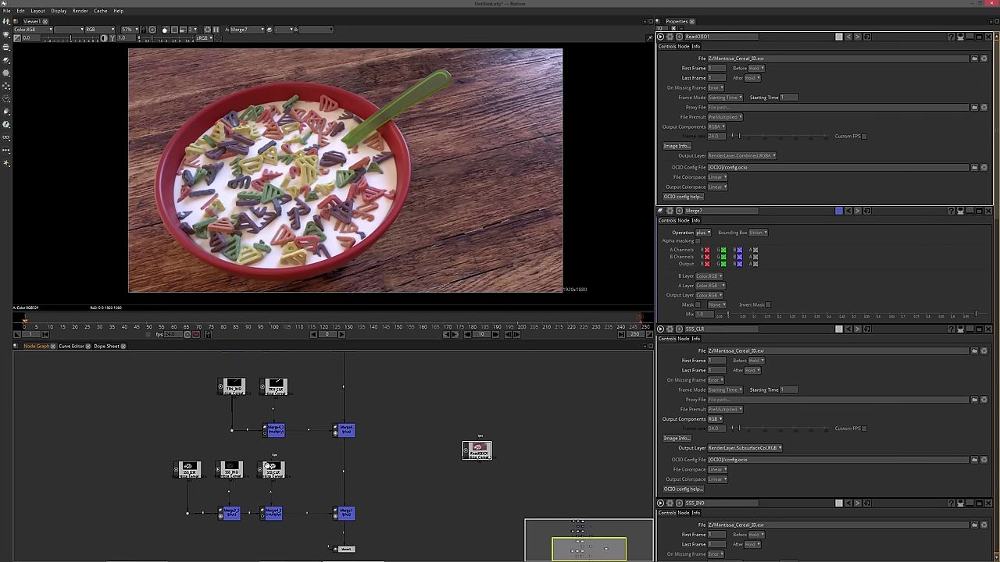
Delete the extra ReadOIIO1 node beside the node tree
click(434, 490)
scroll(442, 494, up, 3)
drag(443, 494, 479, 450)
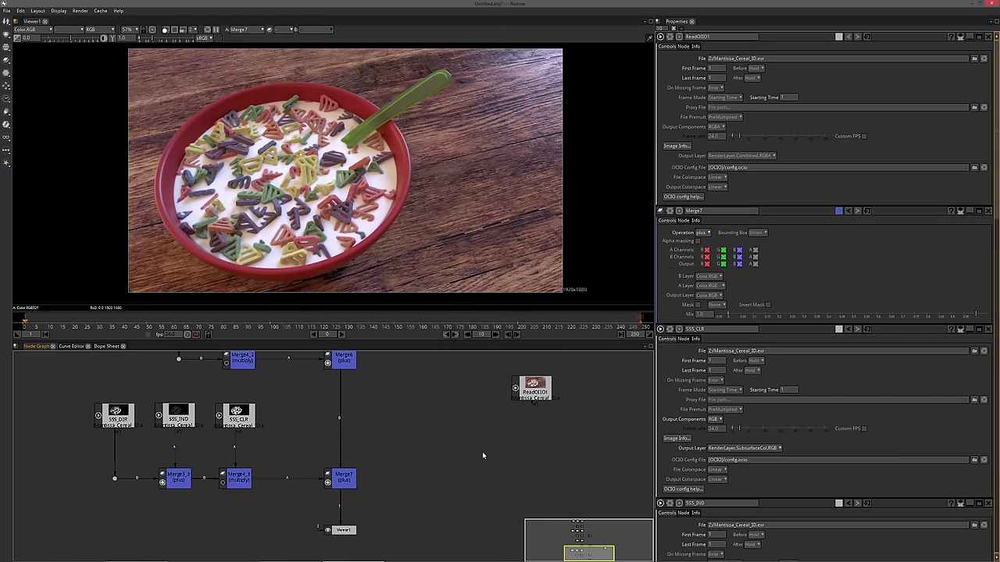
click(537, 390)
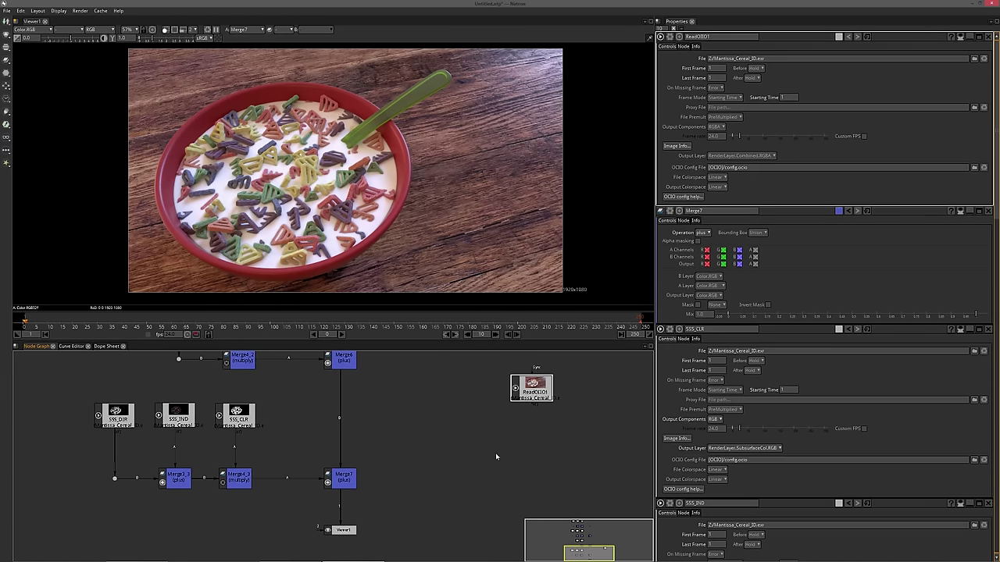
key(Delete)
Enlarge the node graph to fill the window and frame the rows from diffuse down to subsurface
scroll(459, 446, down, 4)
scroll(387, 454, down, 3)
drag(390, 442, 453, 479)
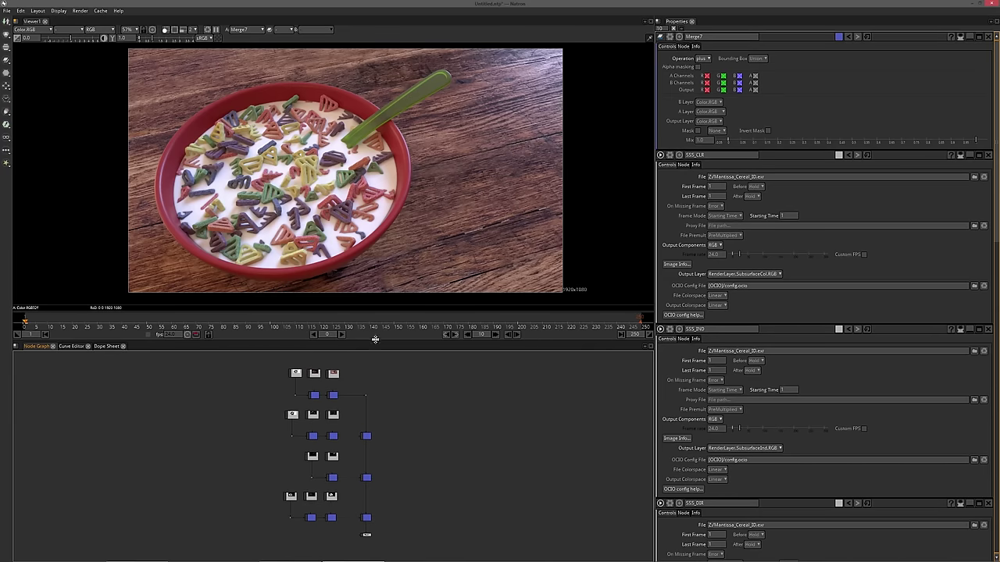
key(space)
key(space)
key(space)
drag(390, 234, 454, 373)
scroll(354, 222, up, 5)
scroll(434, 295, up, 1)
drag(436, 296, 404, 328)
scroll(410, 187, up, 3)
drag(413, 191, 437, 258)
scroll(335, 252, down, 4)
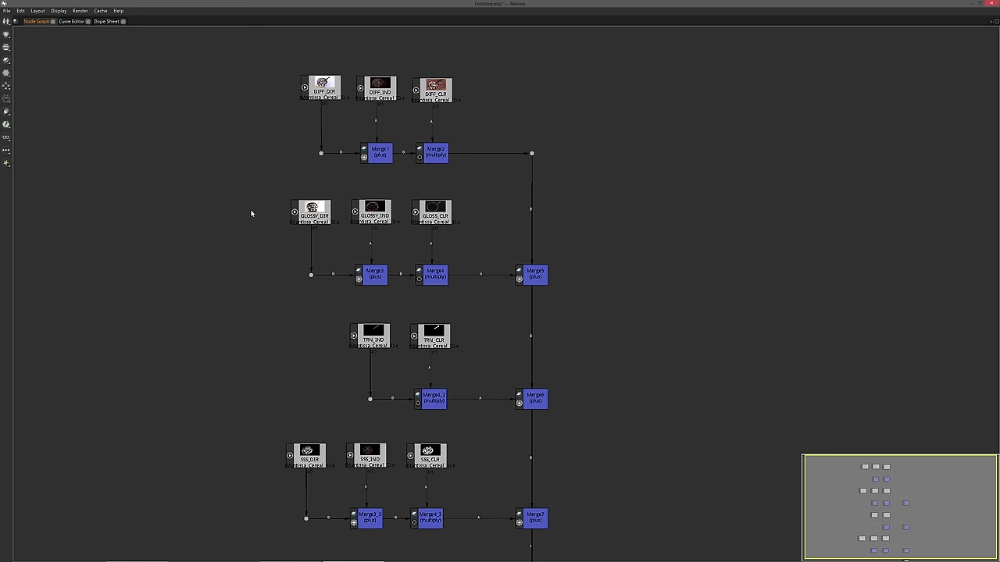
drag(236, 192, 250, 218)
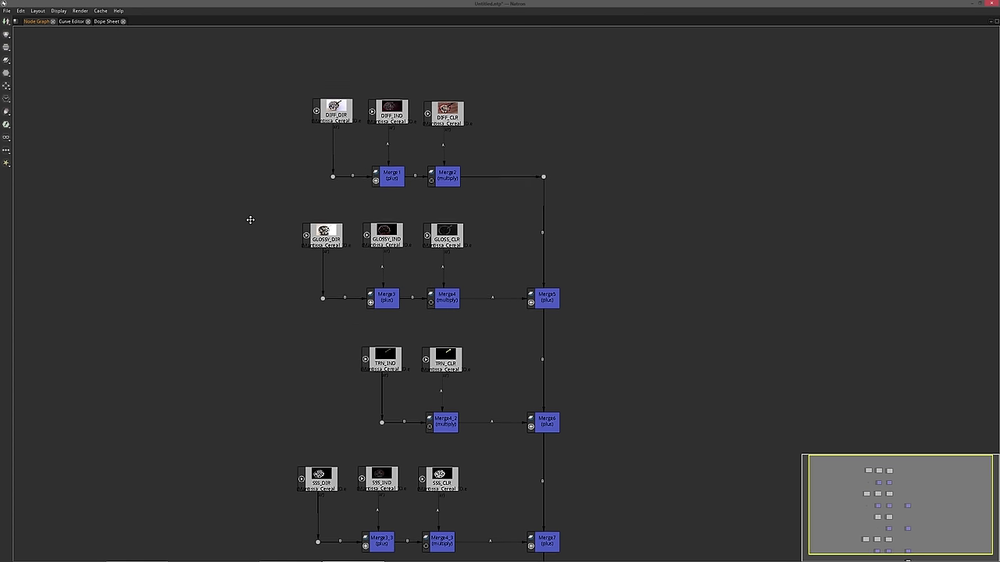
Add a Backdrop node and stretch it around the diffuse read and merge nodes
key(Tab)
text(b)
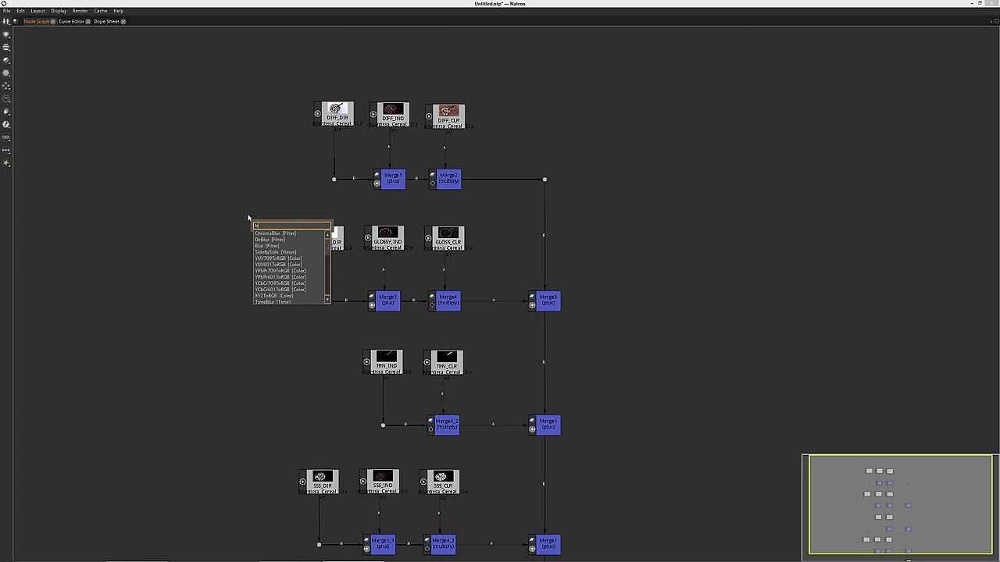
text(ack)
key(Return)
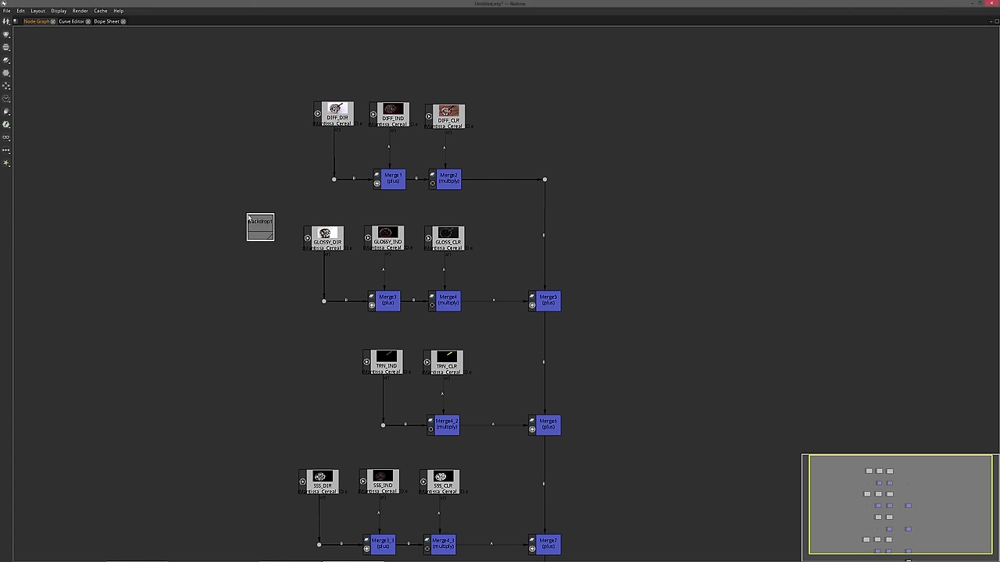
drag(249, 229, 282, 179)
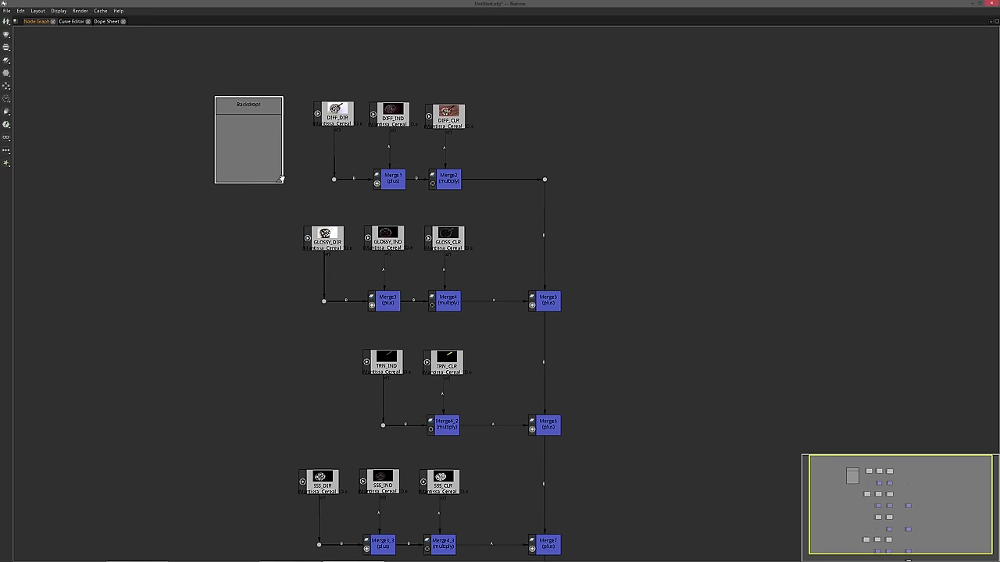
drag(234, 102, 320, 96)
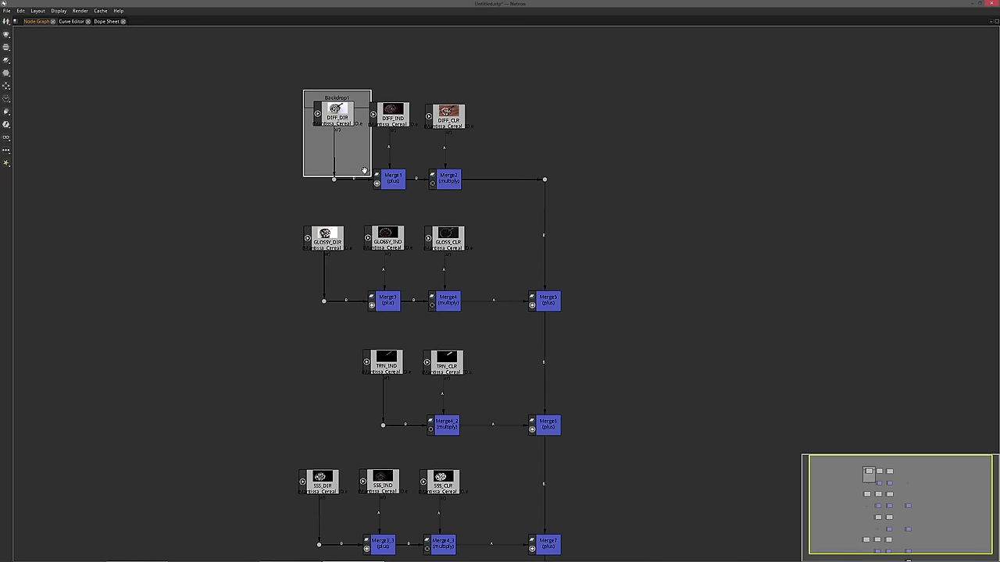
drag(367, 173, 485, 203)
Reposition the diffuse backdrop with its nodes and level the connection dot after Merge2 with that row
drag(234, 89, 486, 205)
drag(387, 117, 385, 129)
drag(423, 102, 402, 91)
drag(544, 179, 544, 191)
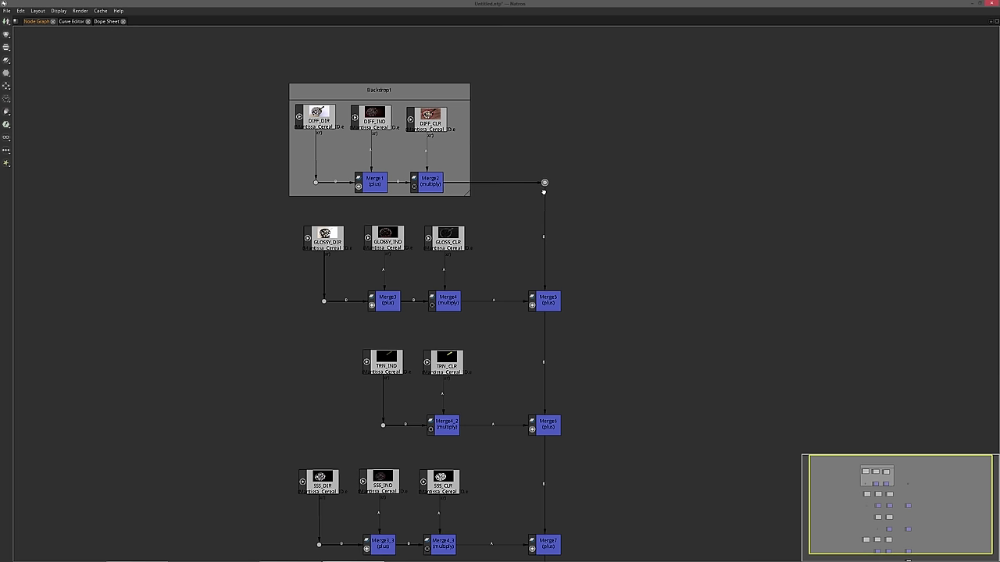
Restore the full pane layout and rename the diffuse backdrop DIFFUSE
click(370, 91)
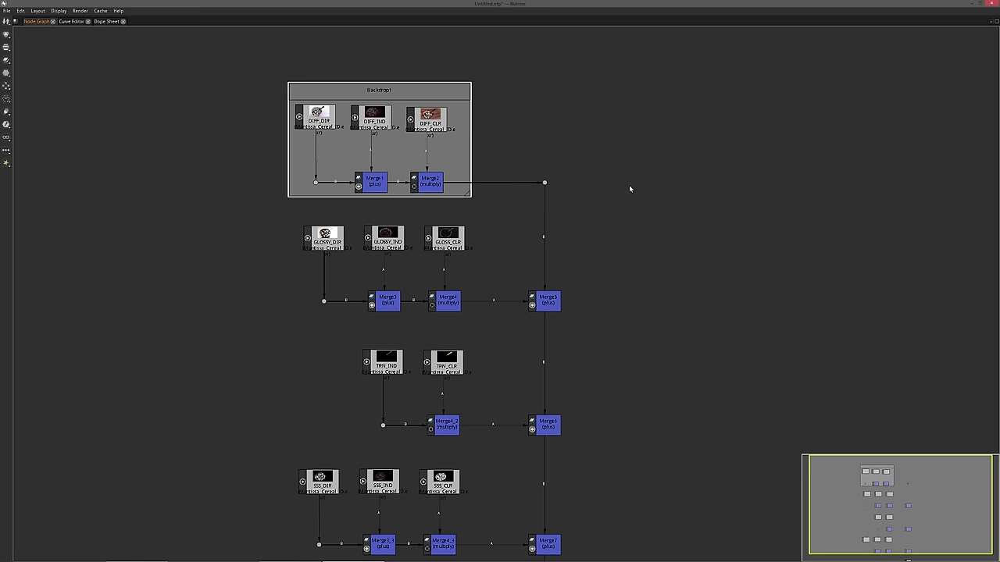
key(space)
drag(509, 461, 325, 426)
click(748, 57)
double_click(709, 37)
text(DIFFUSE)
key(Return)
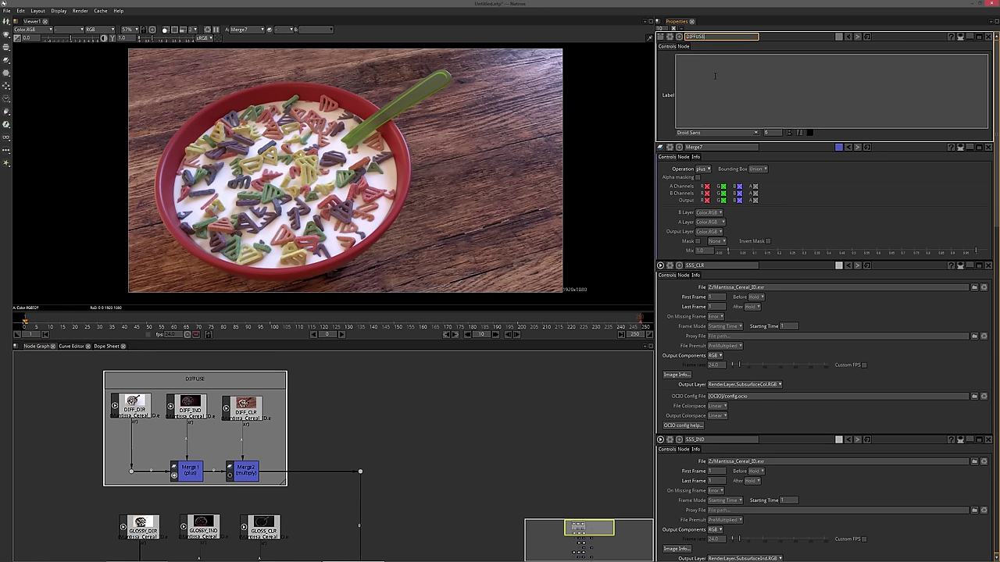
Set the DIFFUSE backdrop's color to the pale yellow basic color
drag(331, 378, 479, 382)
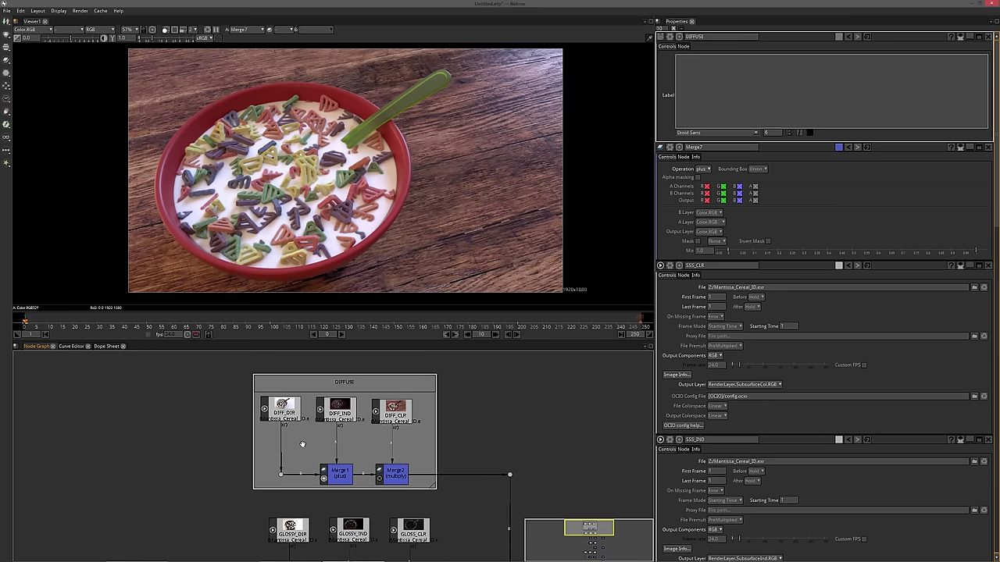
click(838, 36)
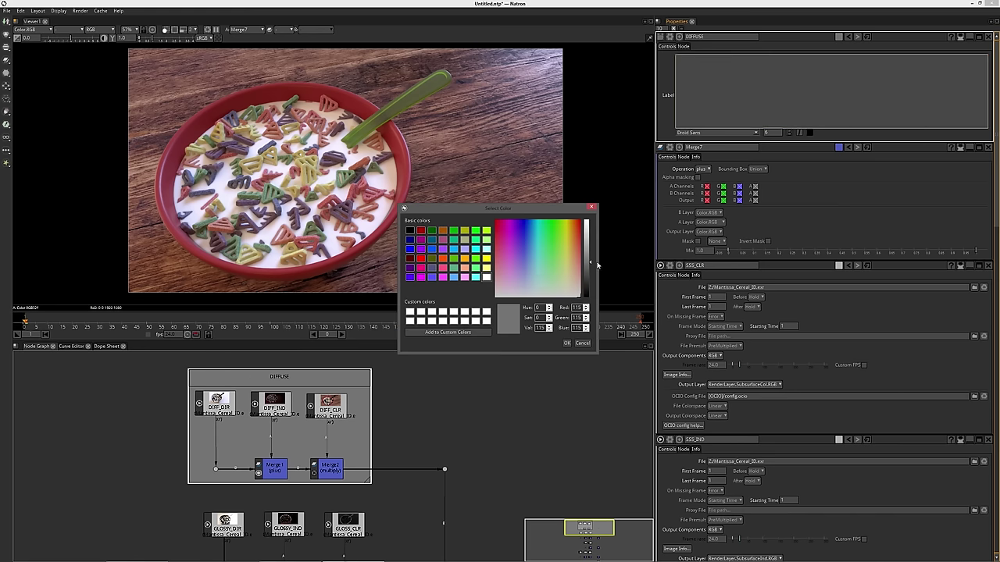
click(485, 268)
click(567, 343)
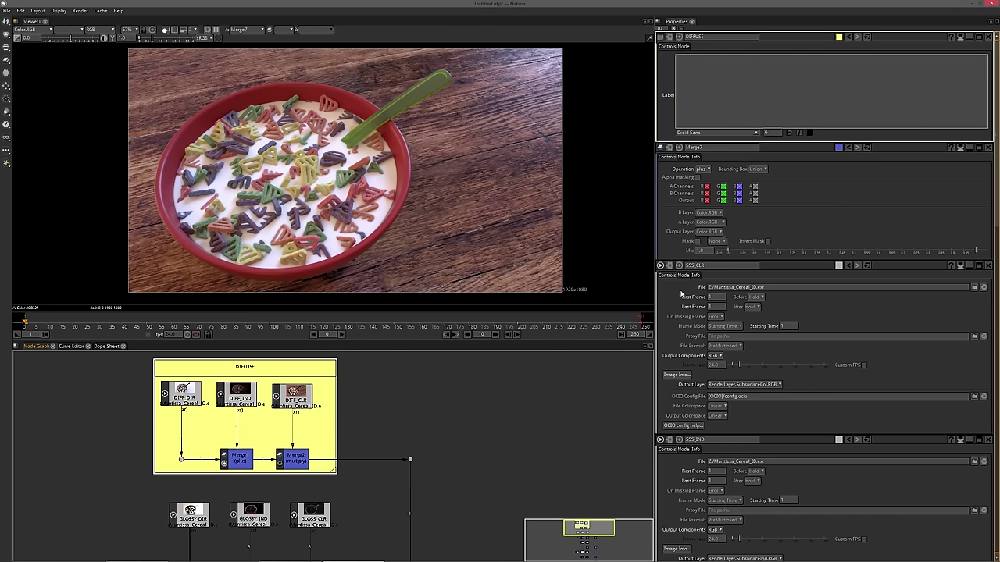
scroll(322, 423, down, 3)
mouse_move(323, 422)
mouse_down()
mouse_move(329, 440)
mouse_move(312, 419)
mouse_up()
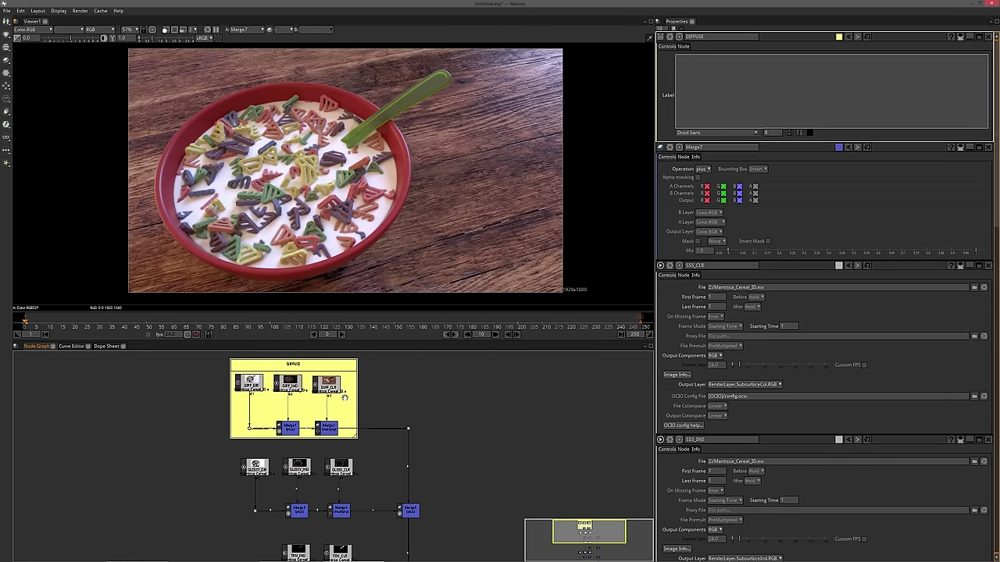
Set the DIFFUSE backdrop's color to blue-violet with red 85, green 0 and blue 255
click(838, 36)
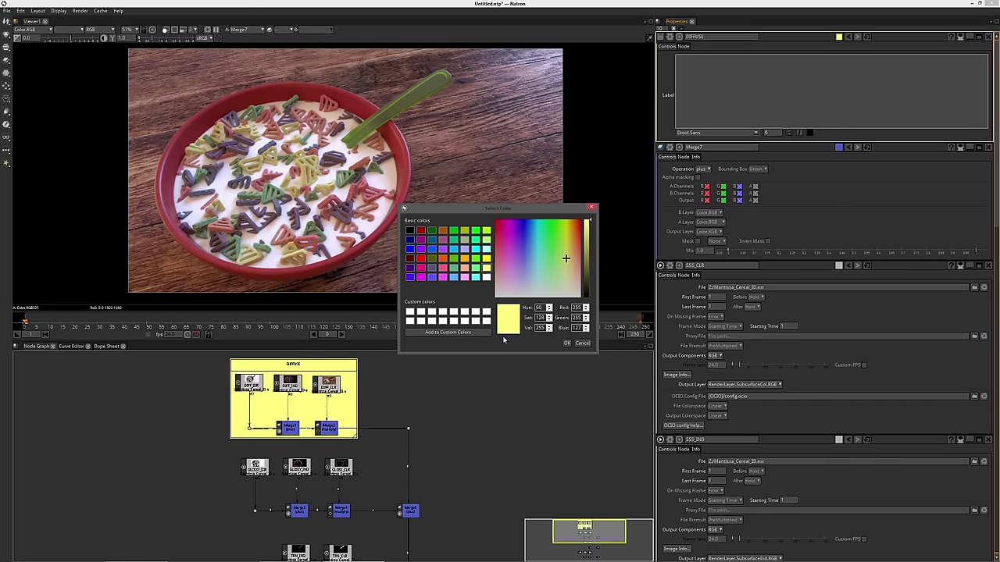
click(408, 268)
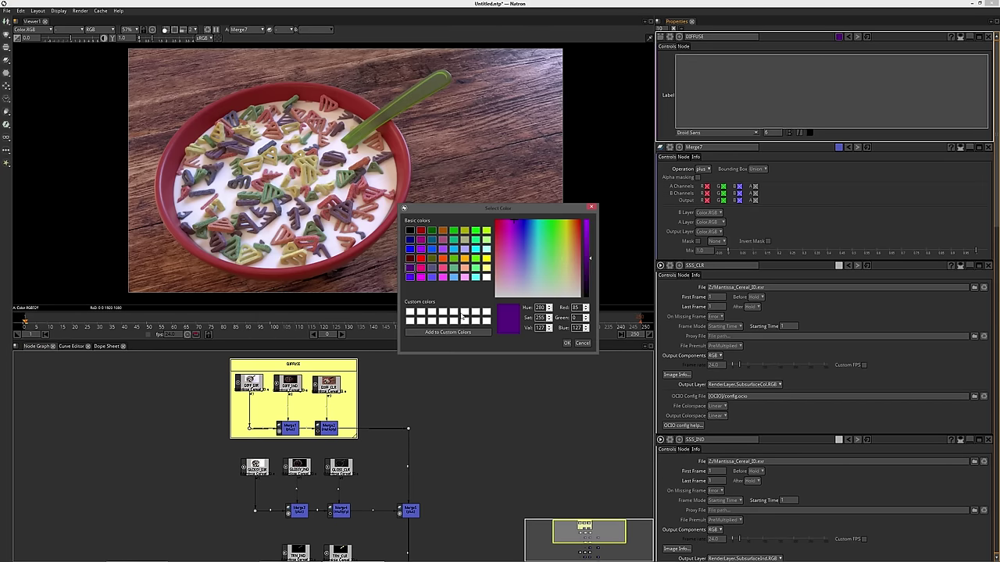
click(409, 277)
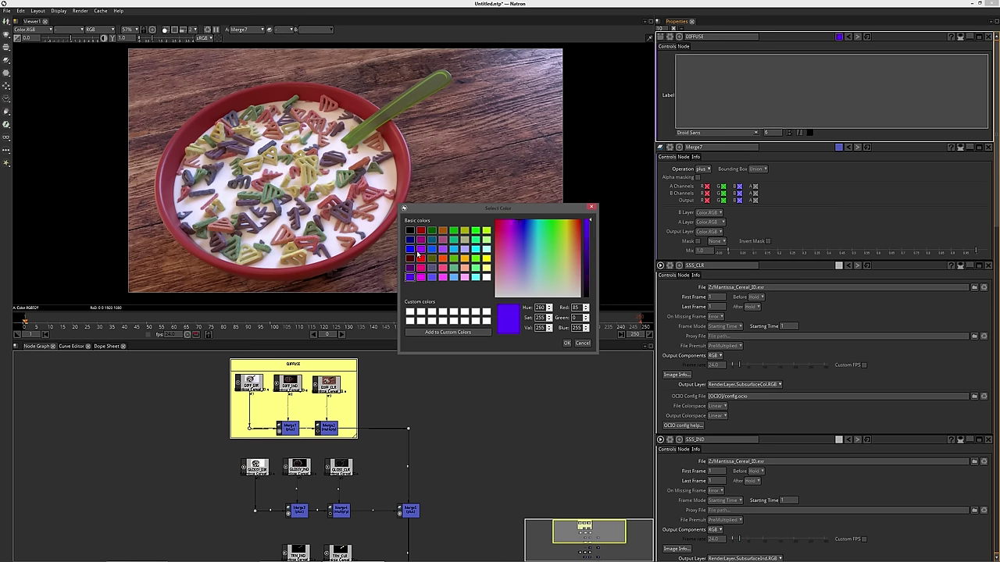
click(566, 343)
mouse_move(314, 397)
mouse_down()
mouse_move(328, 406)
mouse_move(331, 441)
mouse_move(313, 437)
mouse_move(327, 390)
mouse_up()
scroll(359, 420, up, 1)
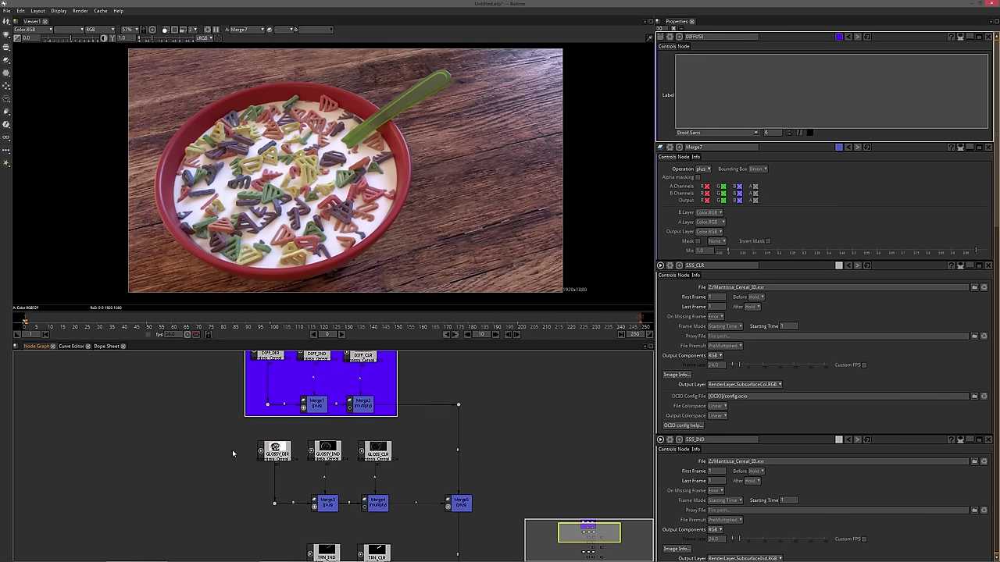
key(Tab)
drag(225, 432, 251, 481)
scroll(171, 509, down, 2)
mouse_move(281, 415)
mouse_down()
mouse_move(232, 431)
mouse_move(281, 408)
mouse_up()
key(ctrl+z)
key(ctrl+z)
drag(270, 467, 354, 397)
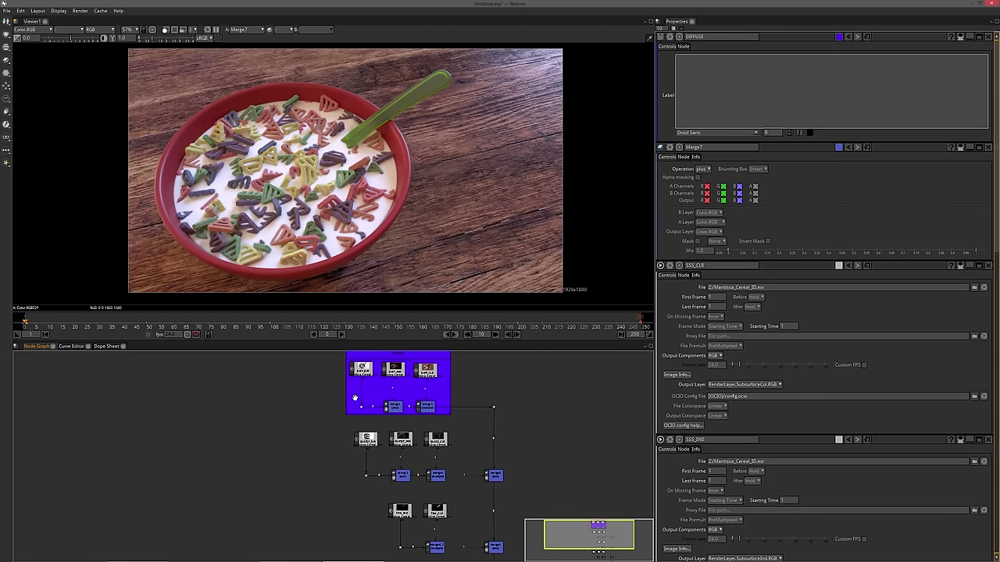
key(Tab)
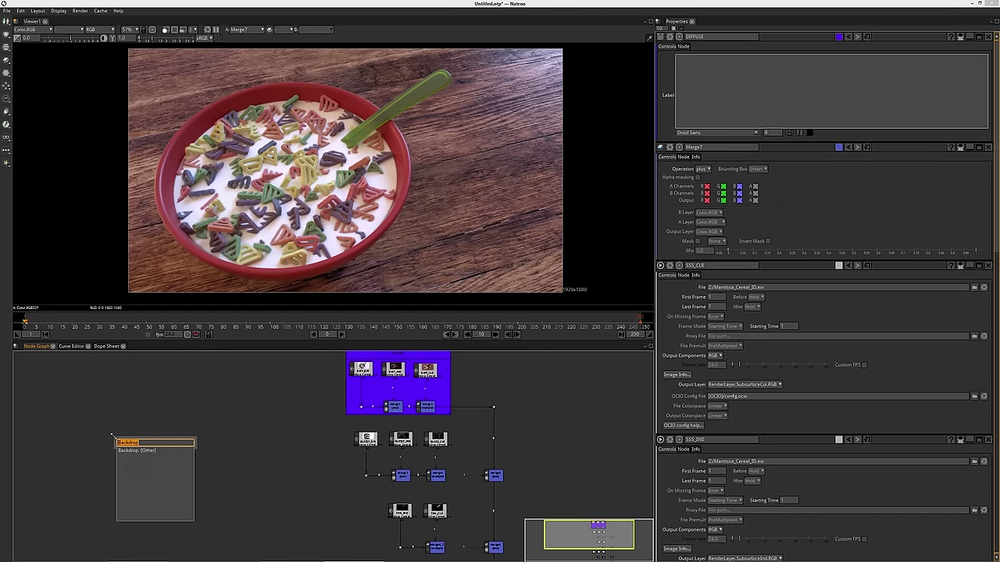
key(Return)
drag(120, 440, 264, 431)
drag(287, 452, 218, 423)
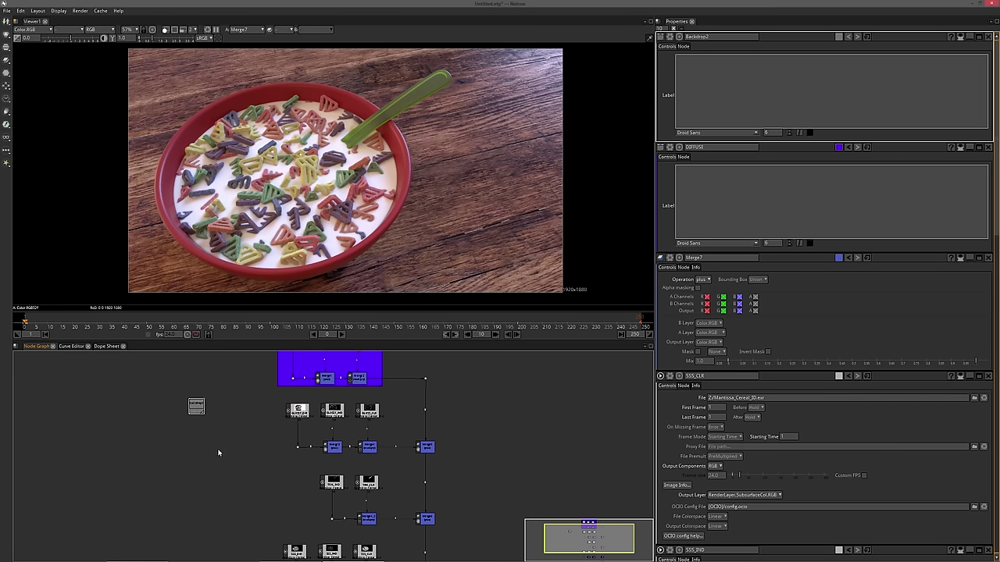
key(Delete)
Add a Backdrop node enclosing the selected glossy read nodes and the Merge3 and Merge4 nodes
drag(253, 392, 389, 459)
key(Tab)
key(Return)
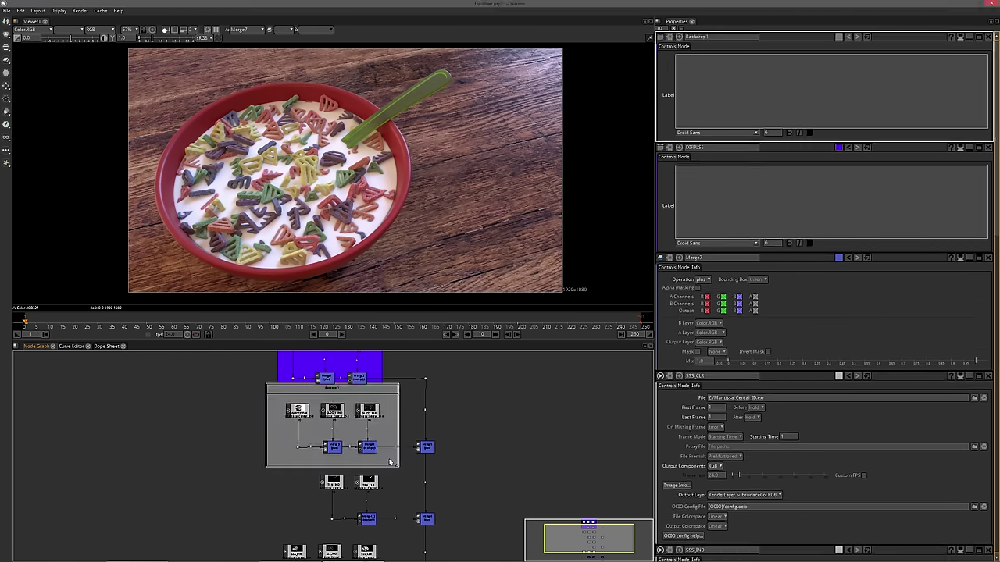
scroll(285, 446, up, 5)
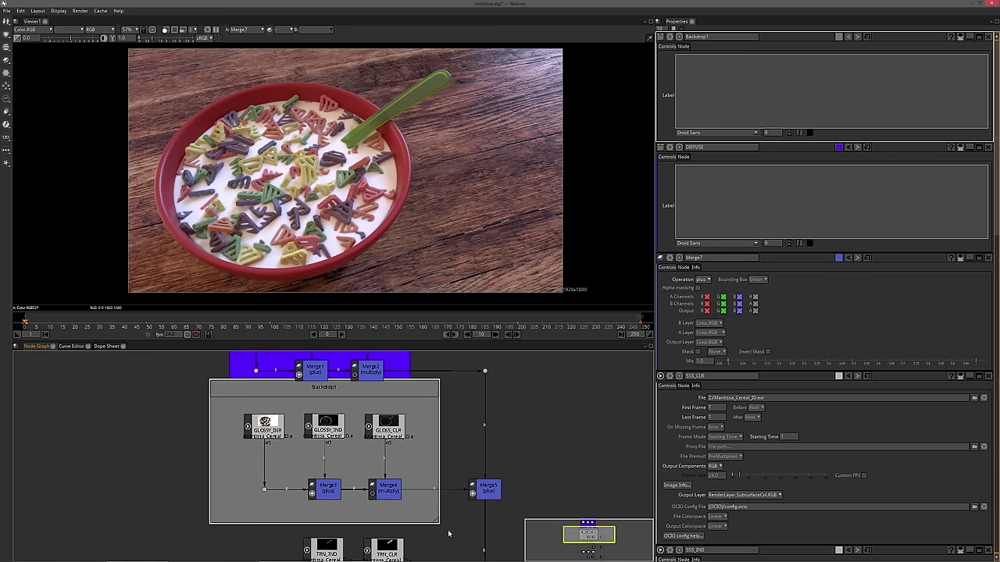
mouse_move(436, 521)
mouse_down()
mouse_move(414, 522)
mouse_move(435, 520)
mouse_up()
Move the DIFFUSE backdrop with its nodes clear of the glossy backdrop and realign the connection dot after Merge2
drag(348, 420, 365, 514)
mouse_move(336, 376)
mouse_down()
mouse_move(308, 348)
mouse_move(321, 367)
mouse_up()
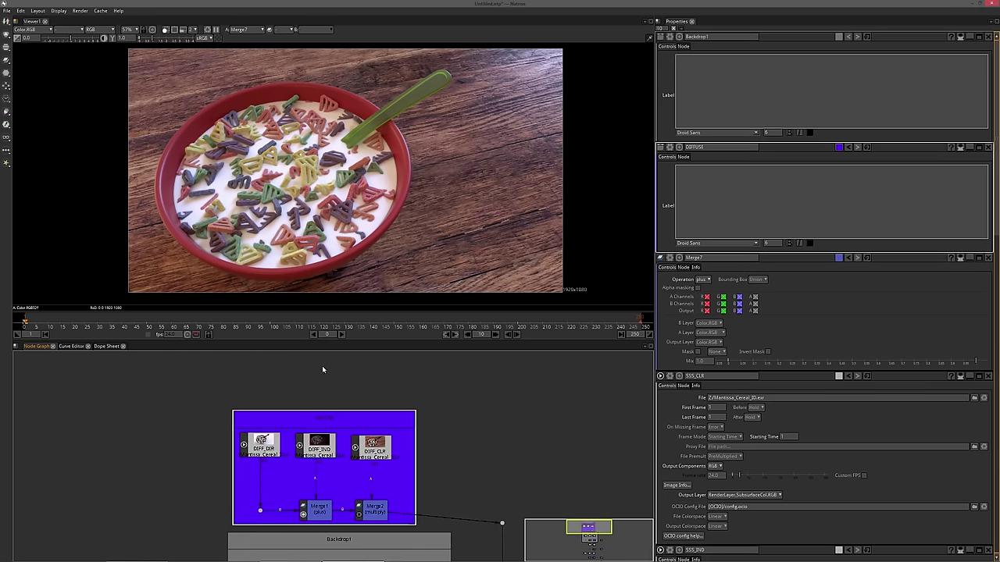
drag(364, 475, 339, 407)
drag(333, 372, 296, 384)
drag(409, 471, 395, 428)
drag(468, 448, 465, 429)
Rename the backdrop around the glossy nodes GLOSSY
drag(424, 506, 434, 444)
click(324, 410)
click(699, 92)
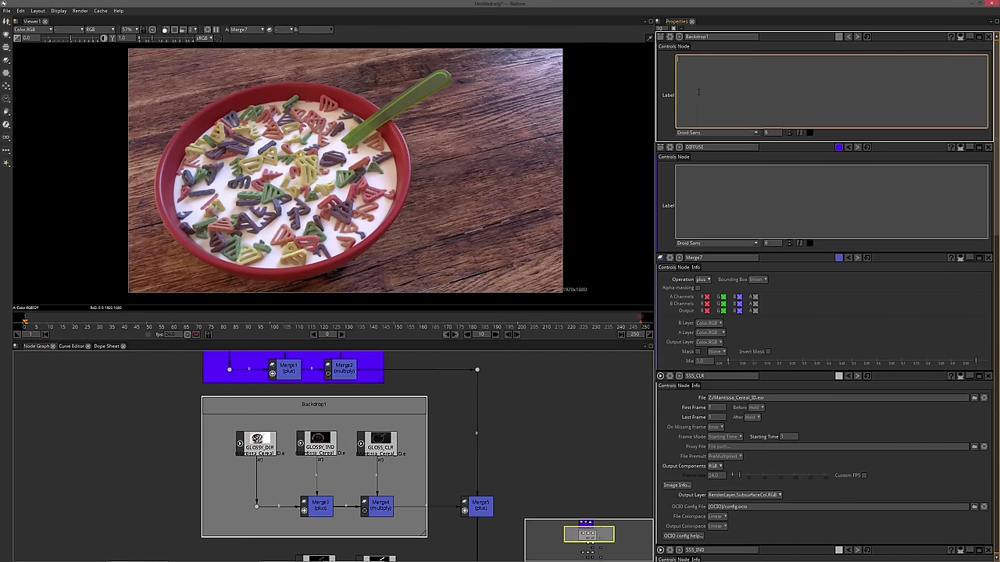
drag(717, 37, 674, 43)
text(GLO)
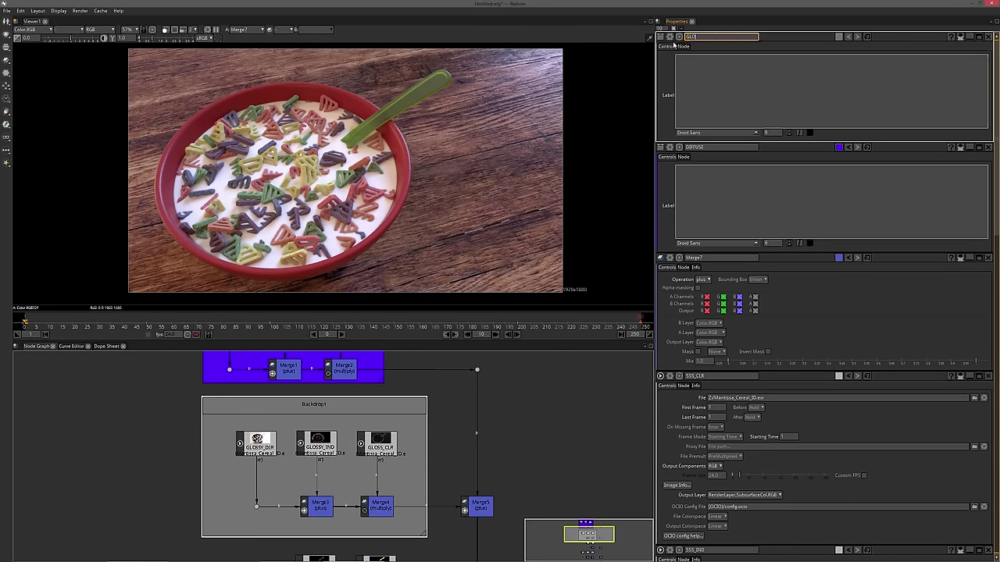
key(Return)
Add a backdrop around TRN_IND, TRN_CLR and Merge4_2 and rename it TRANSMISSION
drag(243, 538, 239, 466)
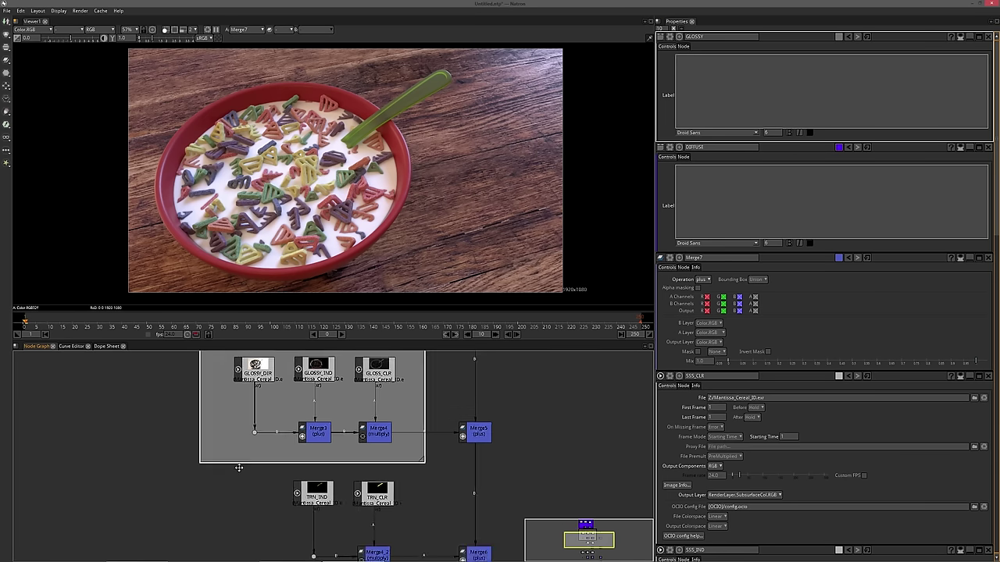
scroll(273, 452, down, 2)
drag(337, 502, 337, 453)
drag(269, 410, 373, 482)
key(Tab)
key(Return)
scroll(338, 425, down, 4)
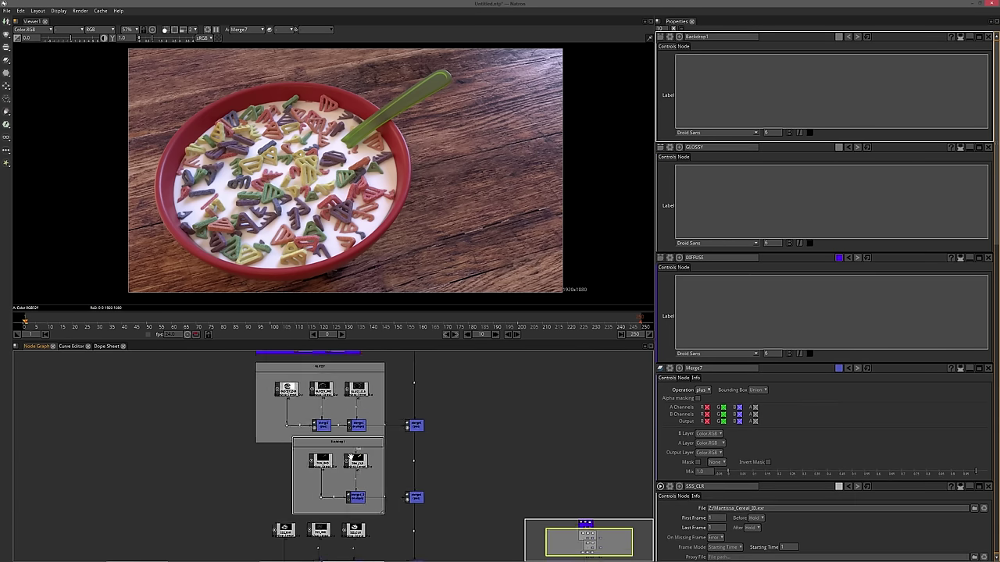
drag(728, 37, 587, 63)
text(TRANSMISSION)
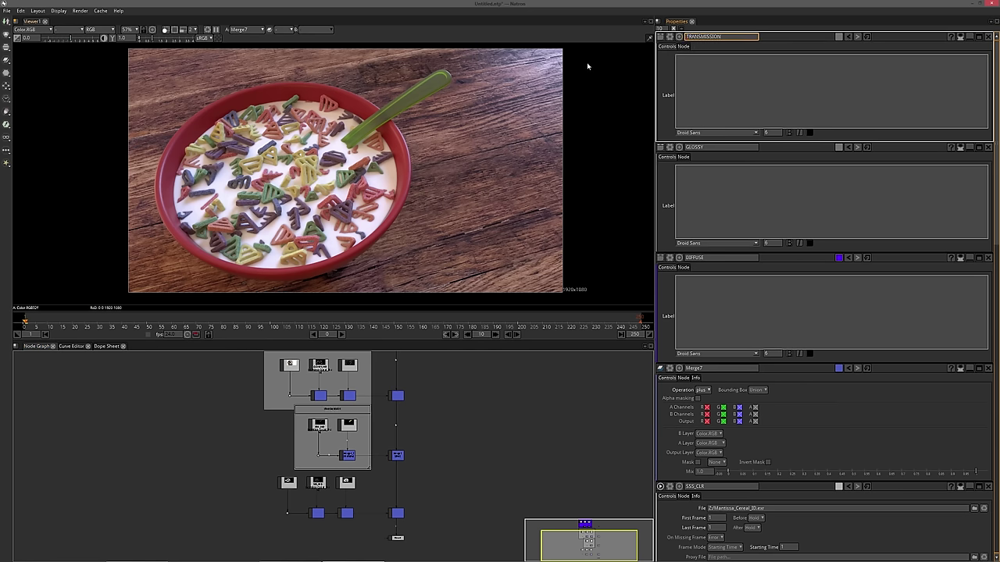
Add a backdrop around the subsurface read nodes and their two merges and rename it SUBSURFACE
drag(356, 473, 372, 424)
drag(272, 497, 381, 426)
key(Tab)
text(back)
key(Return)
click(713, 36)
double_click(712, 36)
text(SUBSURFACE)
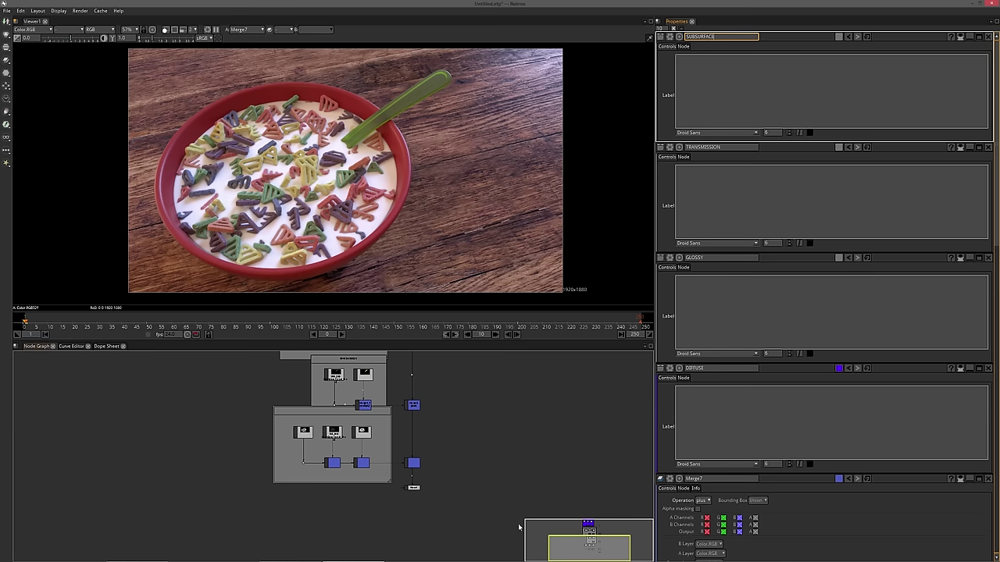
Space the four pass backdrops apart vertically and lower Merge7 level with the subsurface group's merges
mouse_move(382, 407)
mouse_down()
mouse_move(430, 466)
mouse_move(371, 467)
mouse_up()
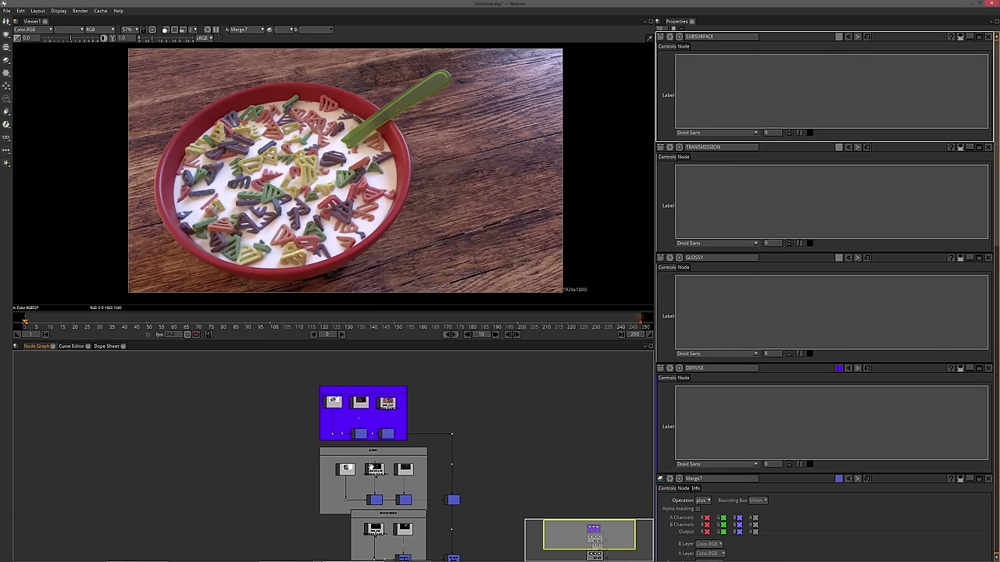
drag(362, 390, 362, 380)
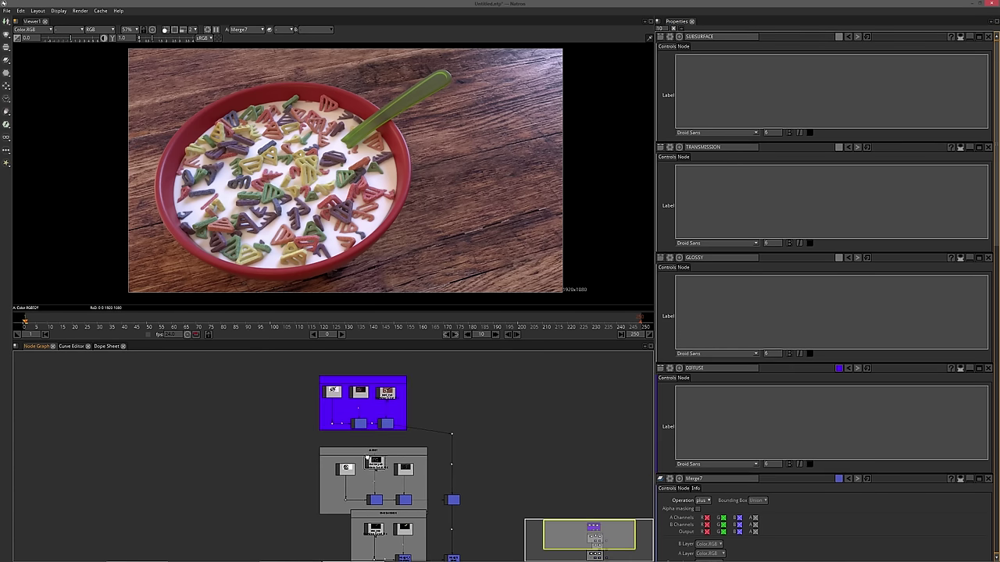
drag(372, 450, 372, 440)
drag(403, 490, 407, 422)
drag(371, 501, 367, 517)
drag(496, 496, 426, 488)
drag(384, 422, 404, 445)
drag(389, 396, 390, 387)
drag(406, 521, 404, 433)
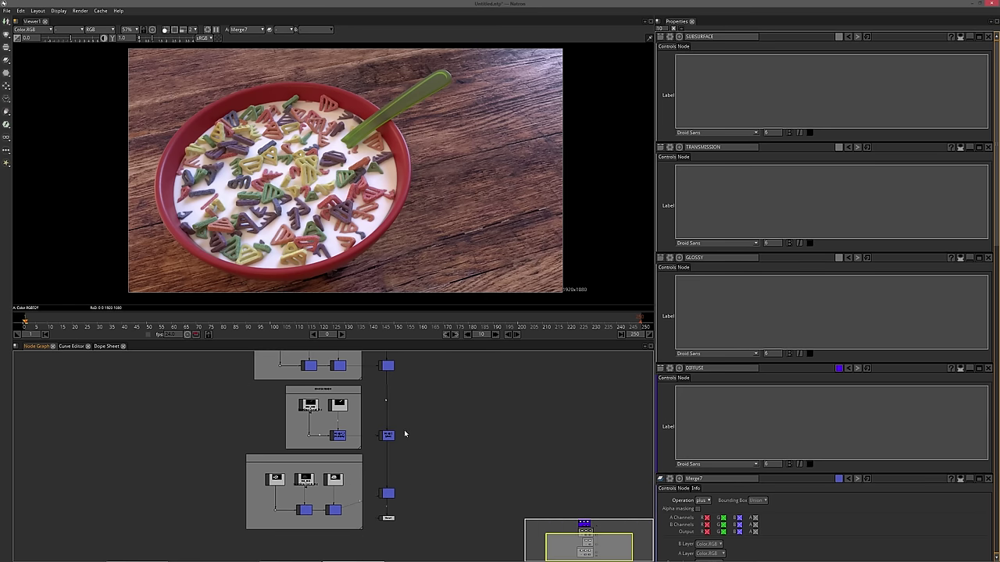
click(388, 493)
drag(390, 495, 391, 510)
Examine the backdrops from DIFFUSE down to SUBSURFACE, opening the properties of GLOSSY and DIFFUSE
drag(354, 406, 448, 500)
scroll(409, 436, up, 2)
drag(353, 386, 348, 436)
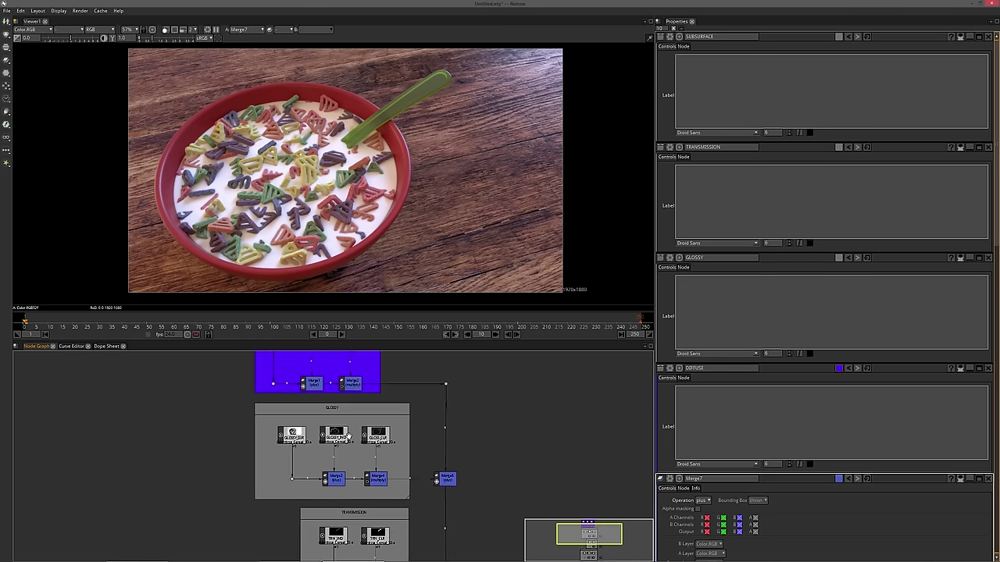
double_click(316, 407)
drag(315, 408, 332, 453)
double_click(332, 366)
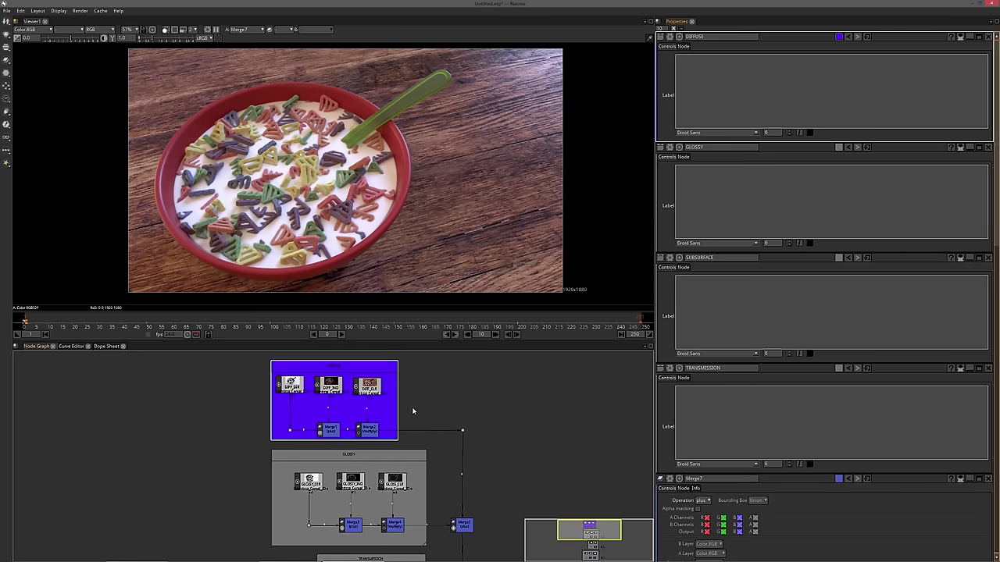
drag(396, 438, 382, 388)
drag(430, 547, 428, 444)
scroll(427, 451, down, 1)
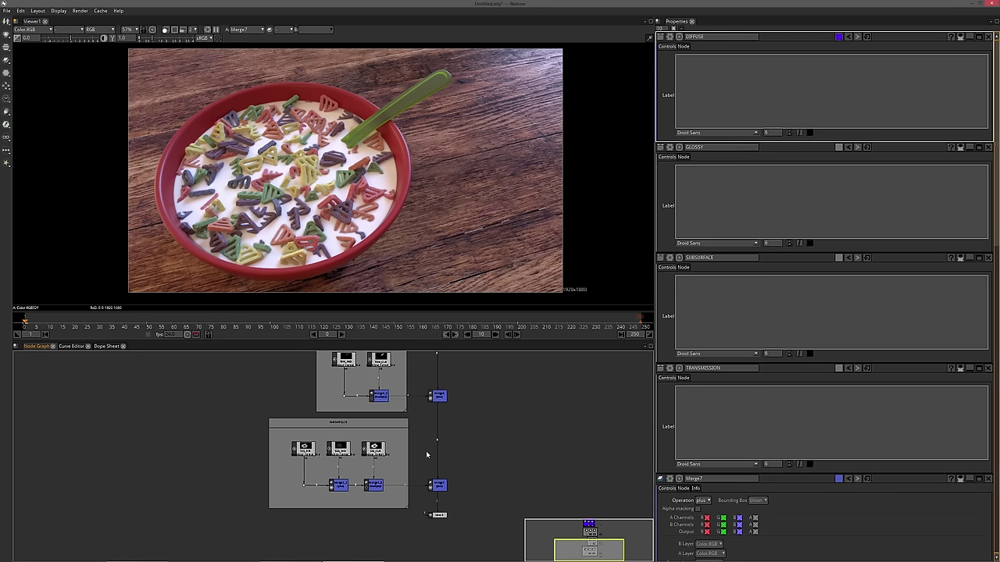
scroll(426, 450, down, 3)
drag(464, 490, 460, 445)
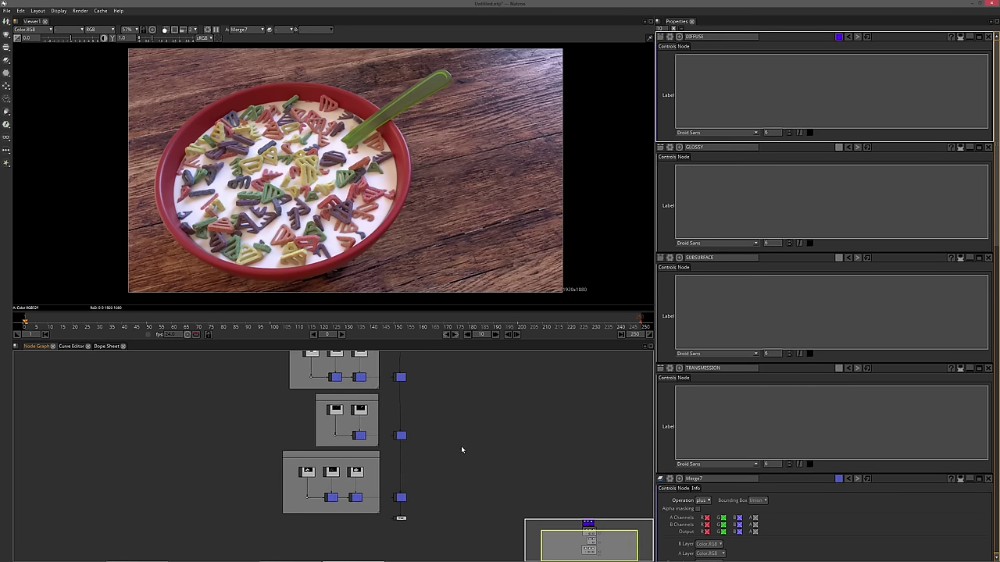
Close all open node properties panels
click(707, 185)
click(933, 19)
click(673, 28)
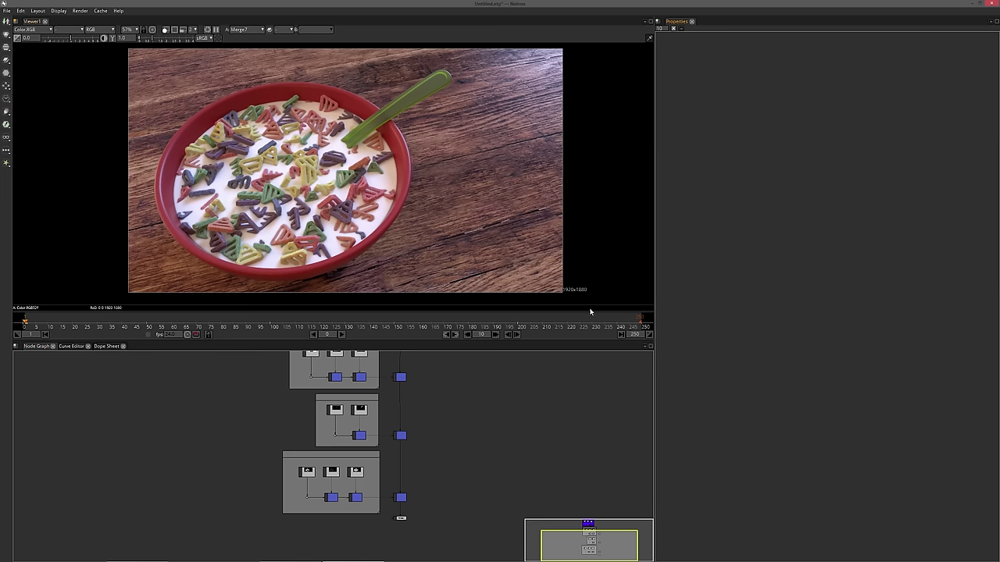
Examine the layout of the four pass groups with the node graph area temporarily enlarged
drag(390, 473, 384, 502)
scroll(383, 494, down, 1)
scroll(390, 438, down, 1)
mouse_move(422, 439)
mouse_down()
mouse_move(377, 466)
mouse_move(379, 435)
mouse_move(417, 451)
mouse_up()
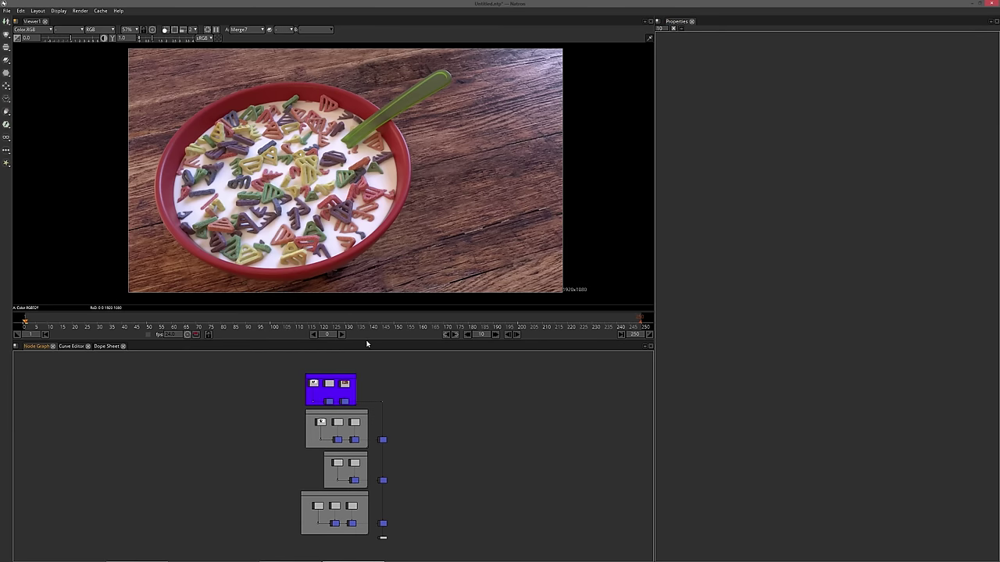
drag(367, 341, 367, 266)
scroll(335, 383, up, 3)
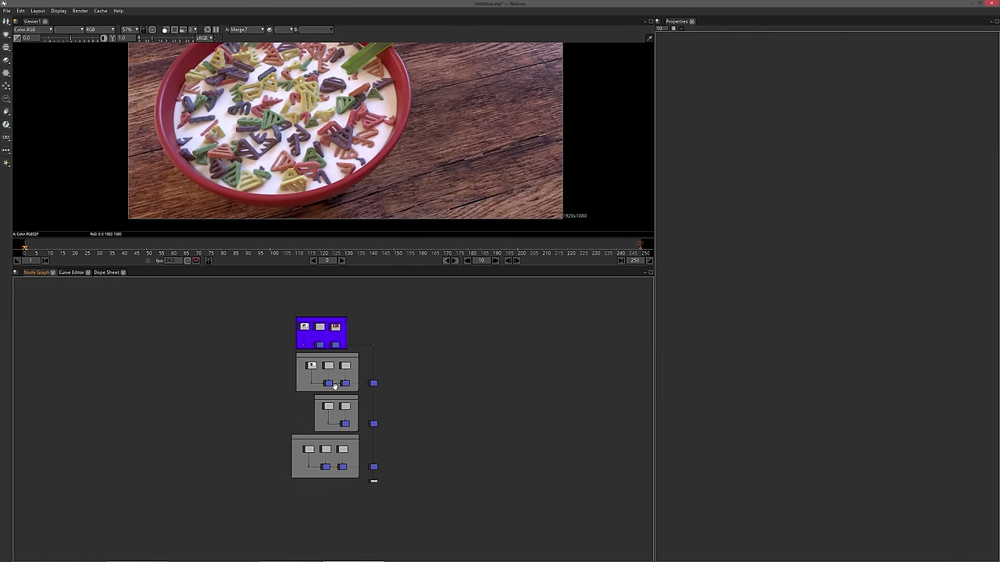
drag(335, 383, 335, 444)
scroll(318, 404, up, 1)
drag(317, 404, 317, 449)
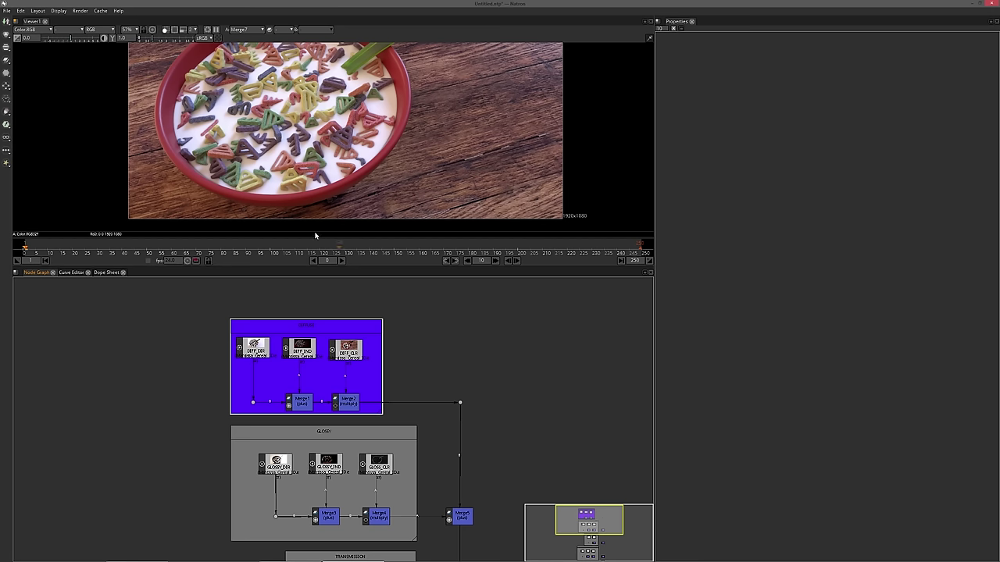
drag(402, 414, 374, 459)
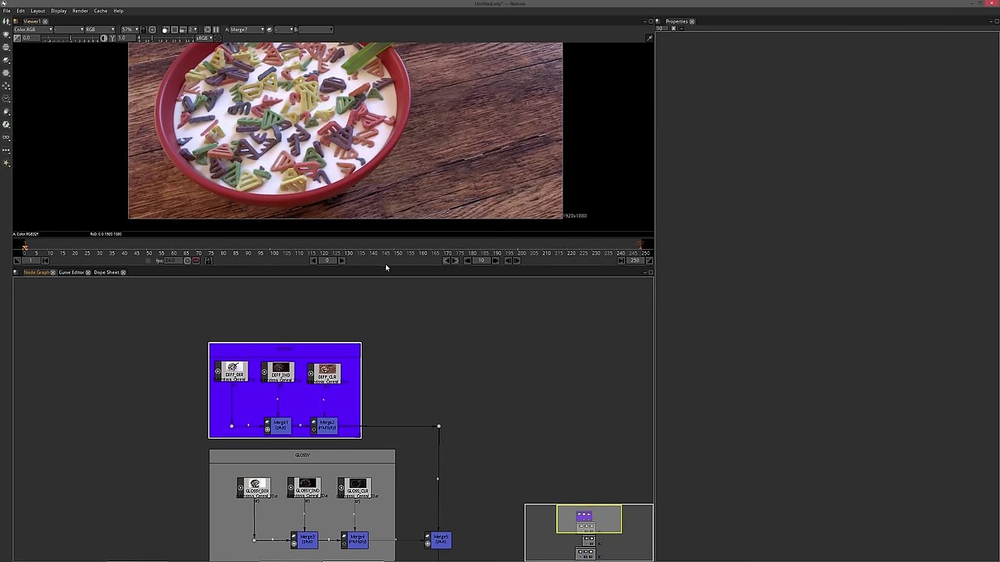
drag(385, 265, 390, 353)
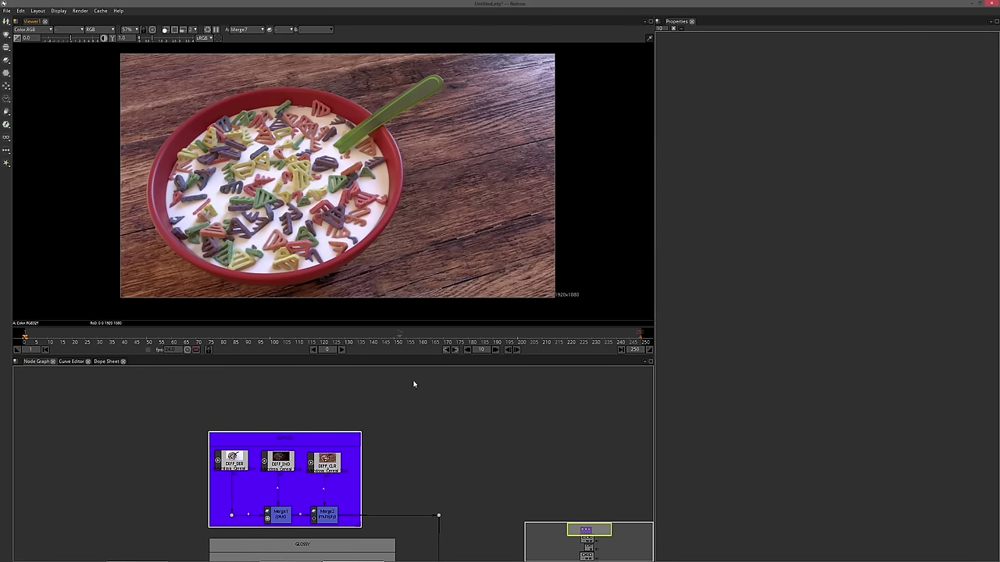
Add a read node for Mantissa_Cereal_ID.exr and place it in the empty space beside the DIFFUSE group
drag(442, 475, 316, 453)
click(481, 439)
key(r)
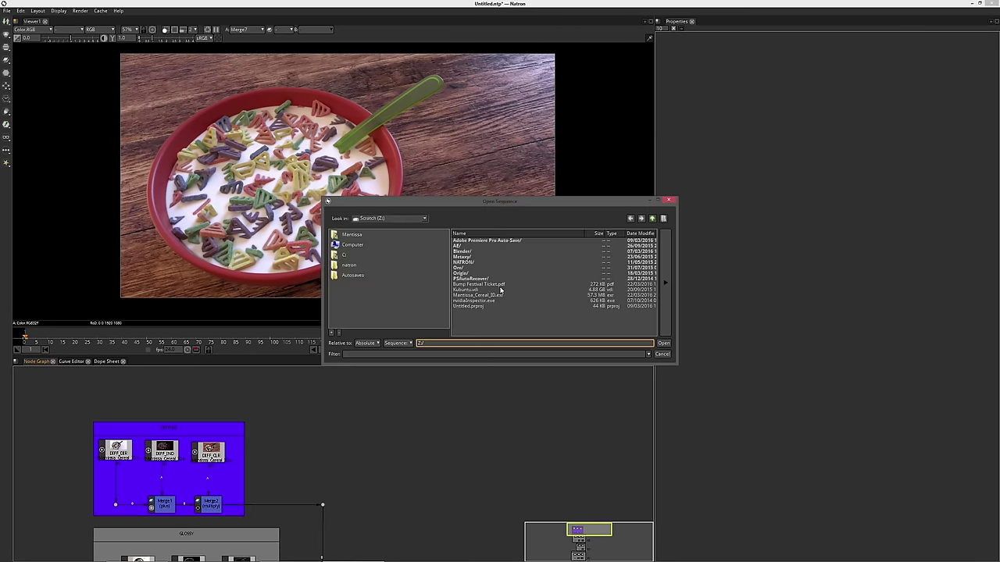
double_click(494, 296)
drag(399, 472, 442, 424)
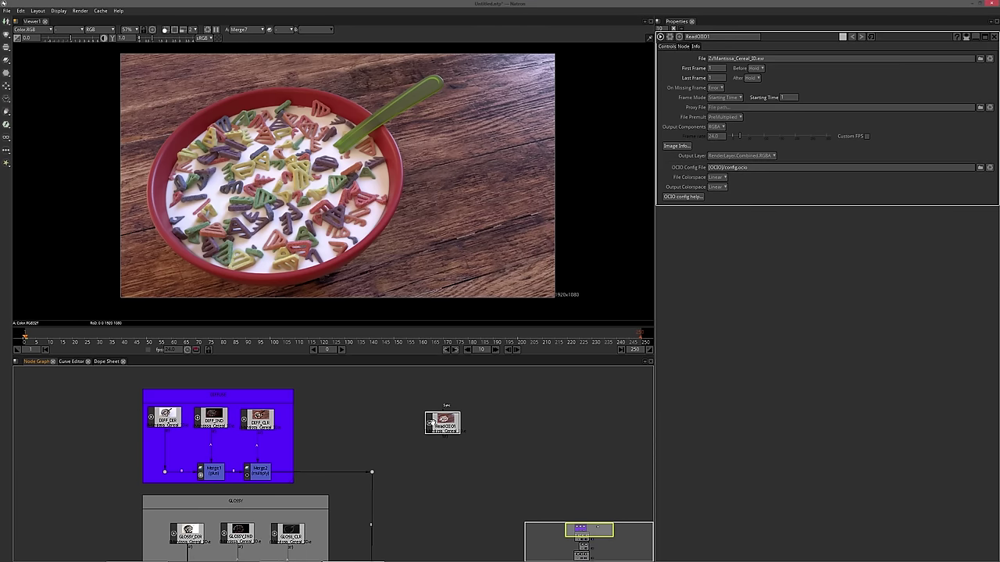
scroll(411, 475, up, 3)
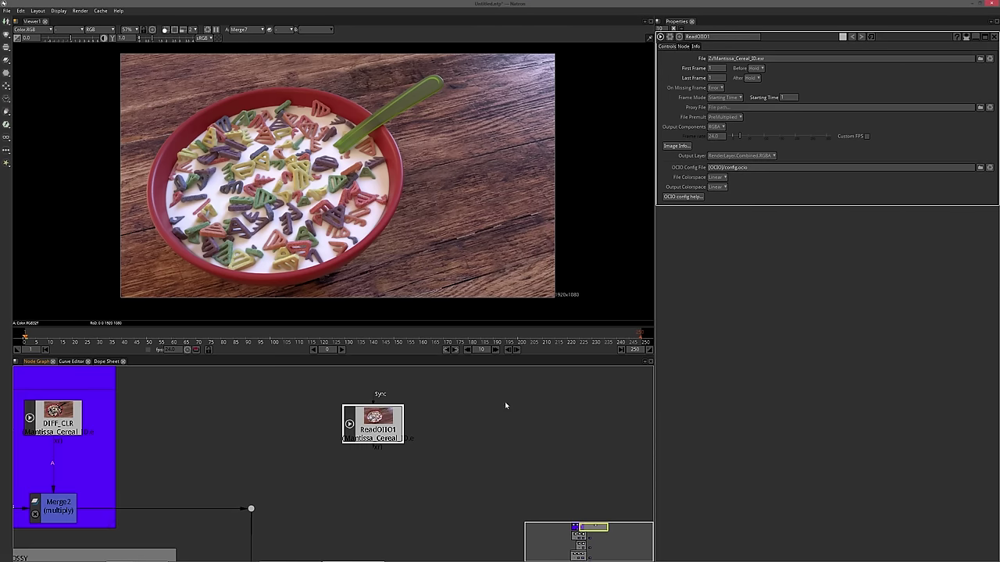
Set the new read node's output layer to RenderLayer.IndexOB.X, show it in the viewer and shift the node slightly
click(742, 156)
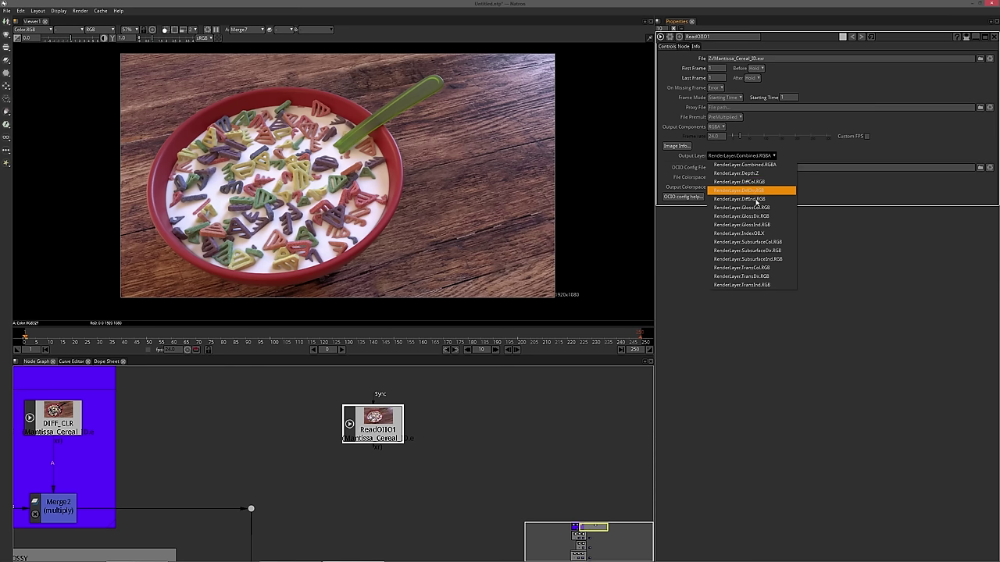
click(756, 233)
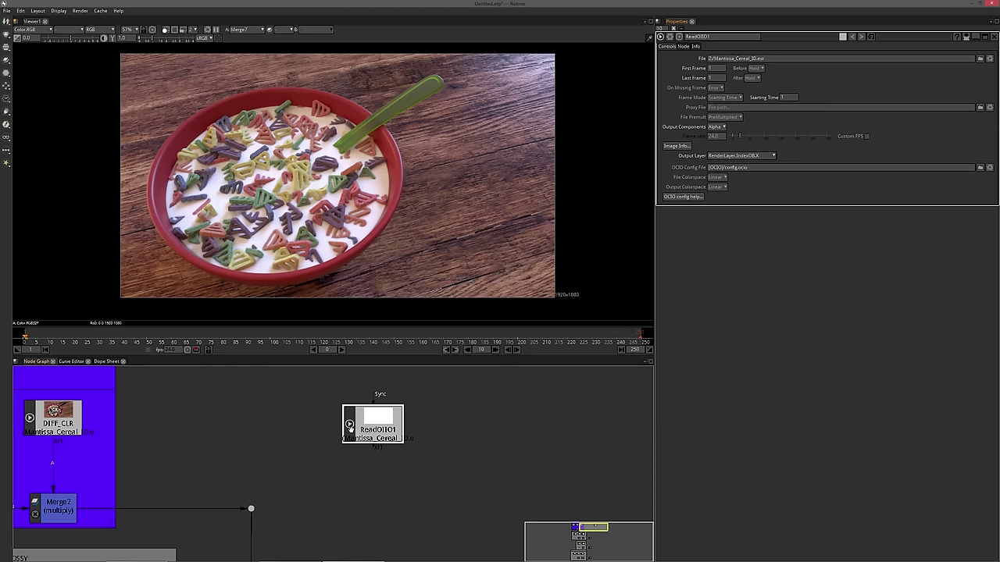
key(1)
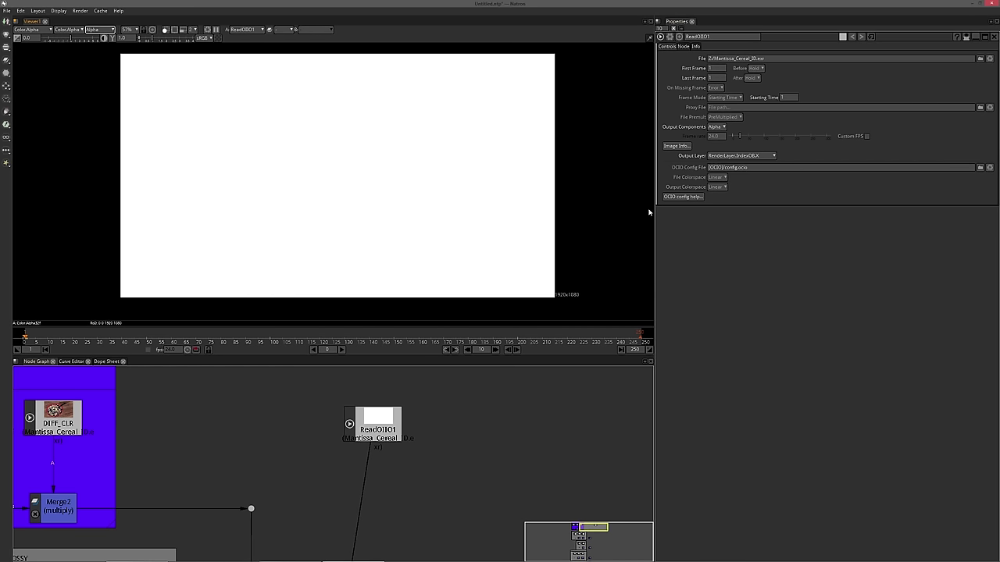
drag(483, 429, 500, 424)
drag(392, 420, 411, 411)
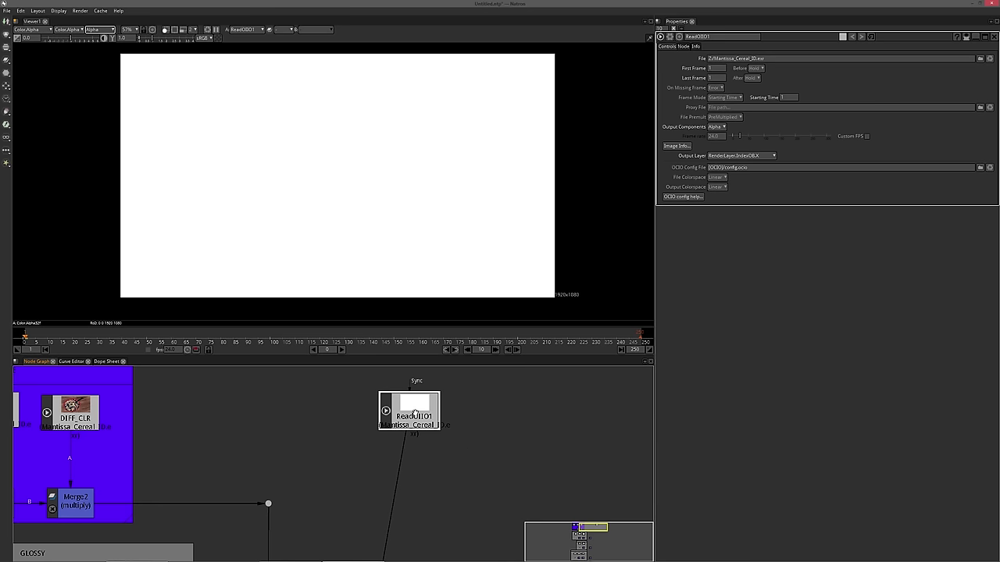
Add a ZMask node after the object index read node and select it
key(Tab)
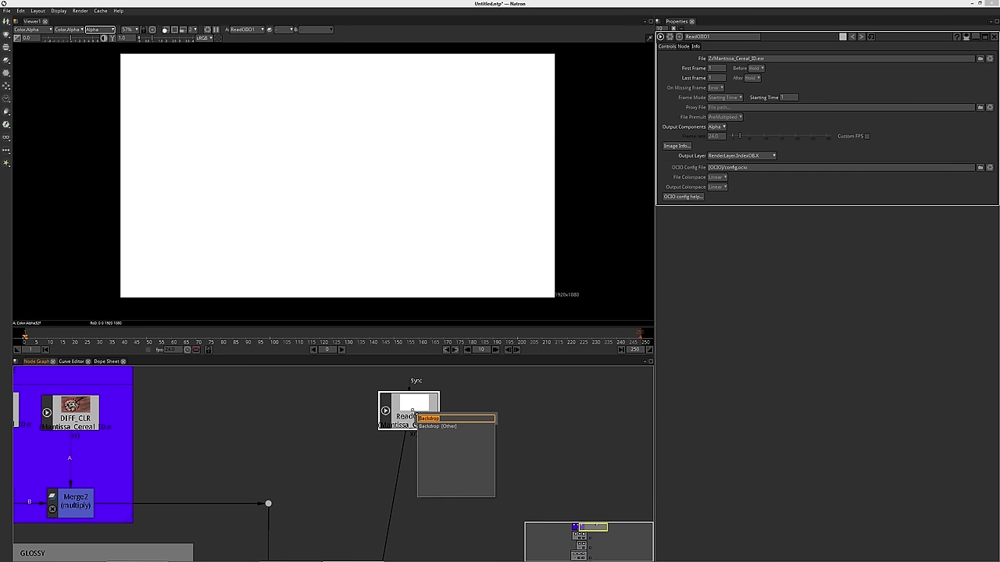
text(z)
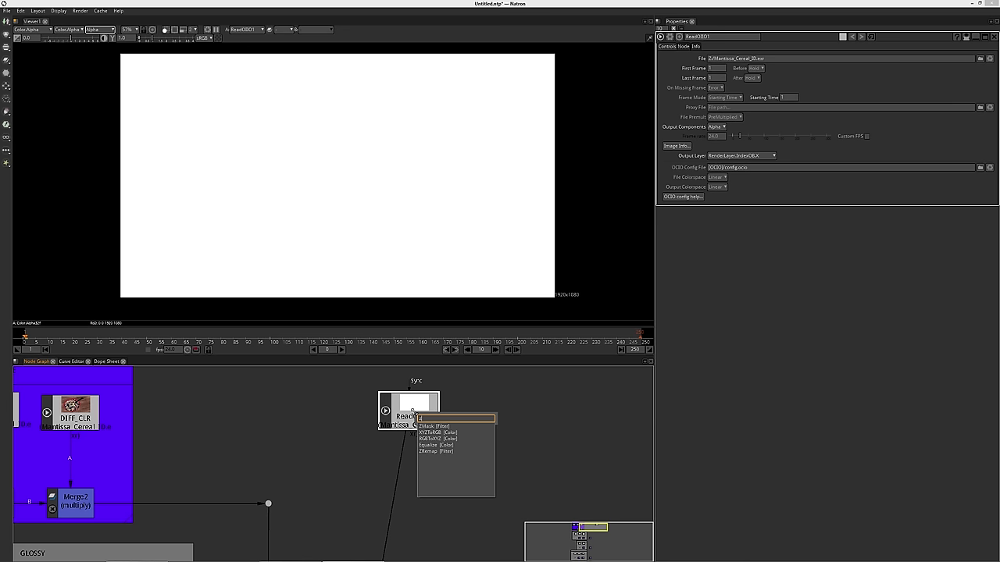
key(Return)
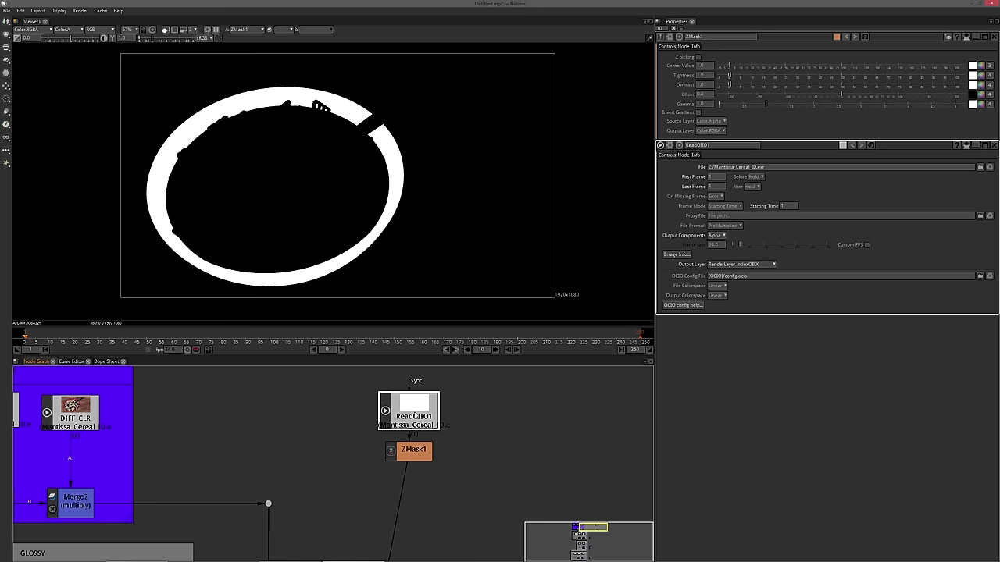
click(411, 451)
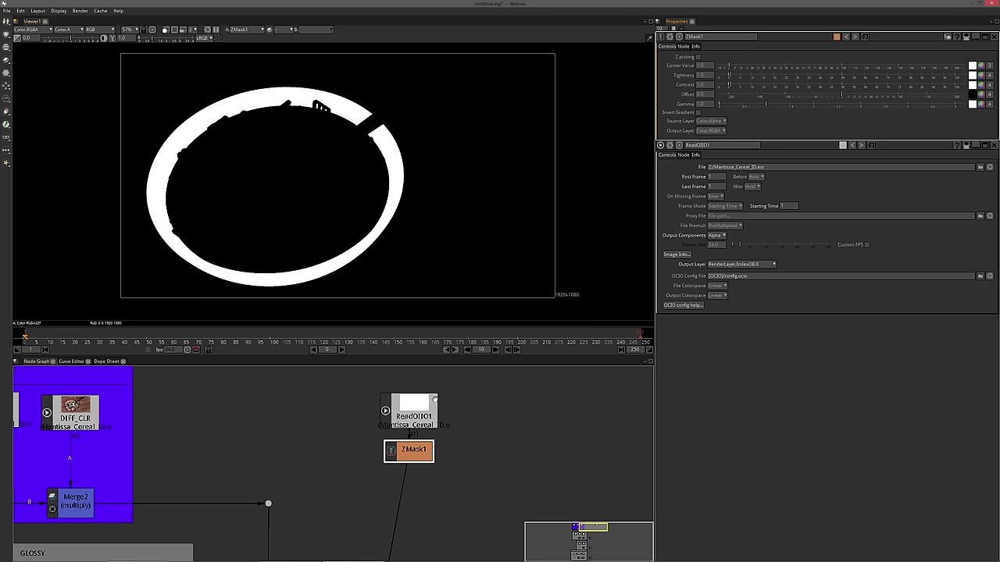
Check MESH.Bowl's pass index in Blender's object properties and return to Natron
click(138, 556)
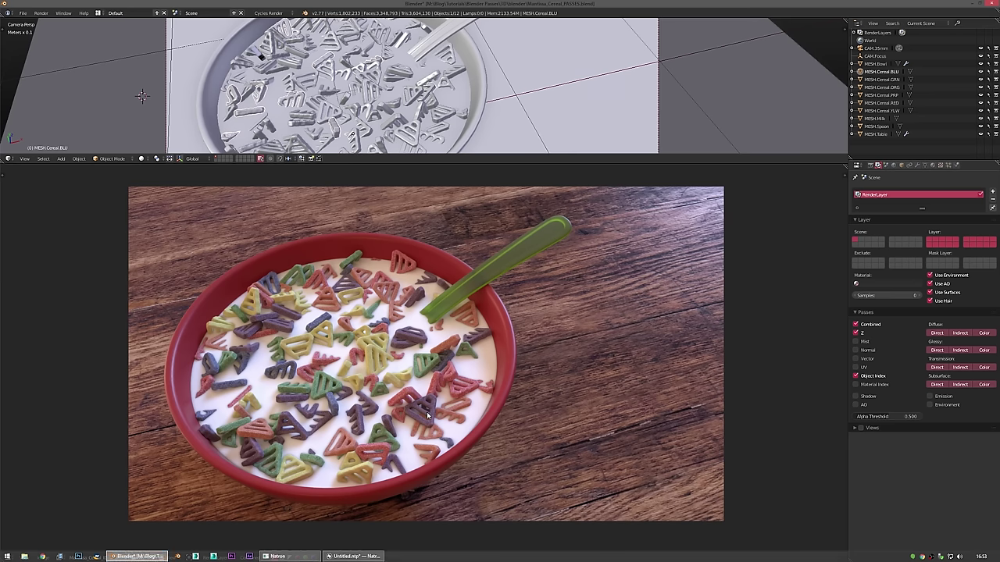
click(879, 63)
click(901, 166)
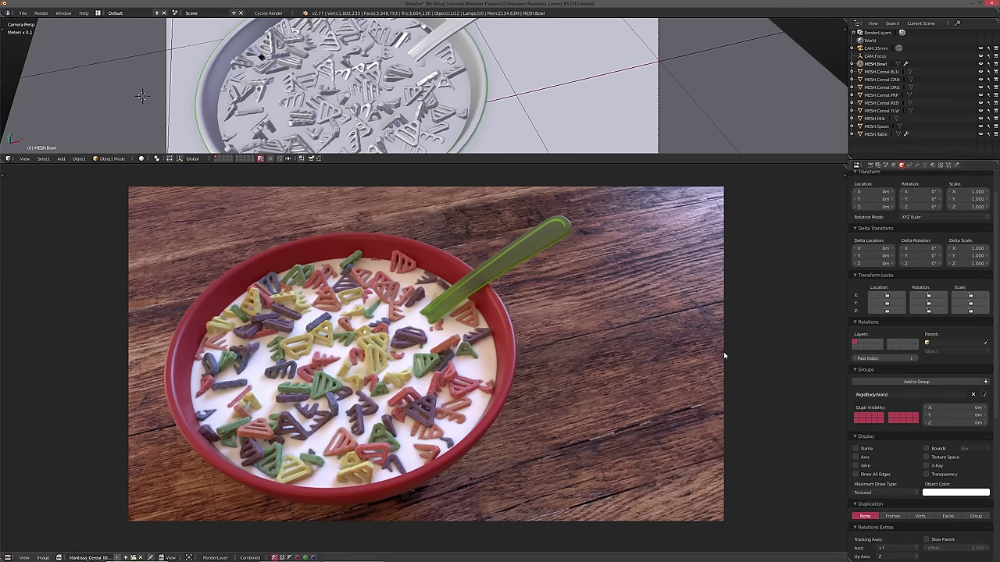
key(alt+Tab)
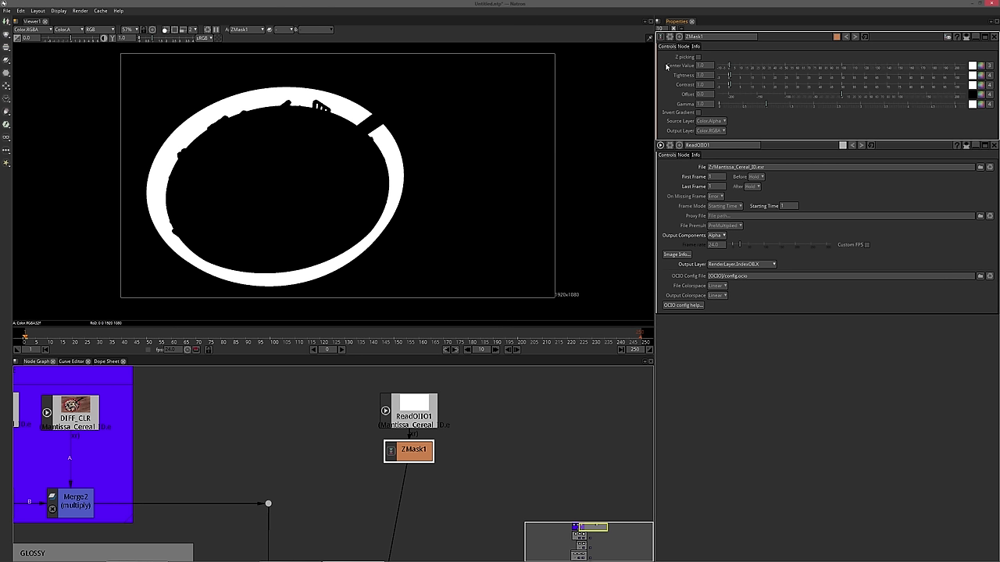
Step the ZMask node's Center Value through 2, 3, 4, 5, 6, 7 and 8 to view each object's mask
click(706, 66)
double_click(707, 66)
text(2)
key(Return)
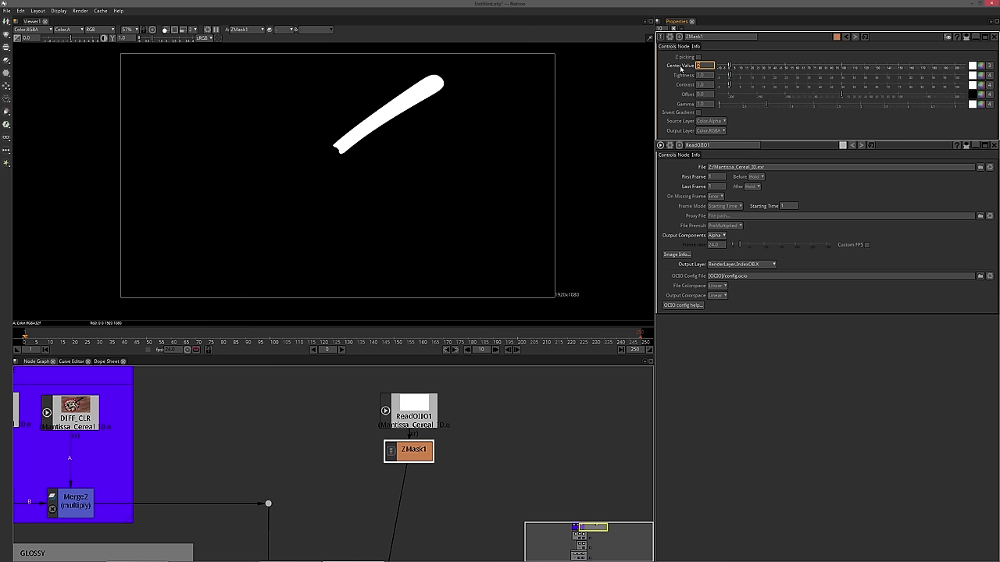
key(Return)
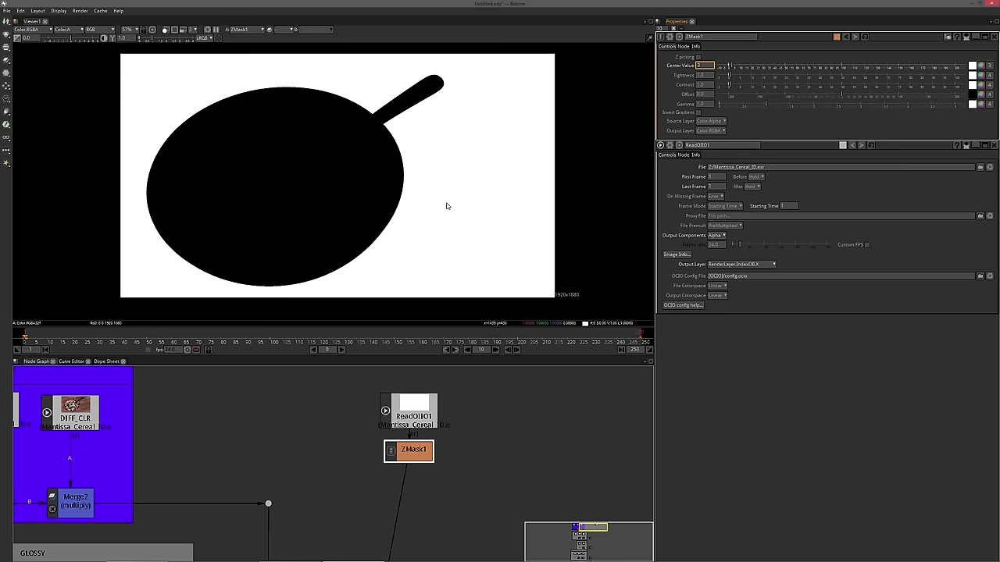
drag(707, 68, 672, 72)
text(4)
key(Return)
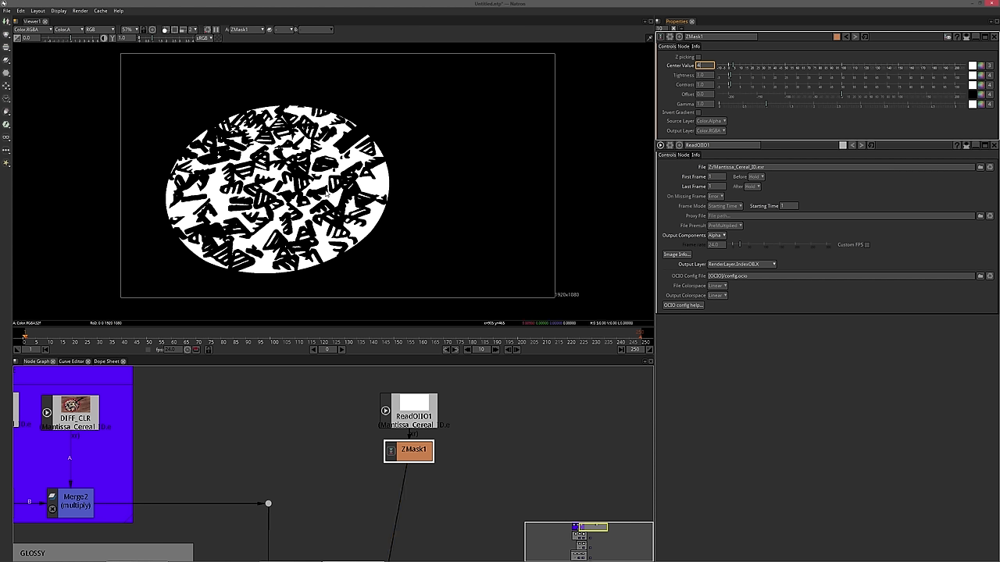
text(5)
key(Return)
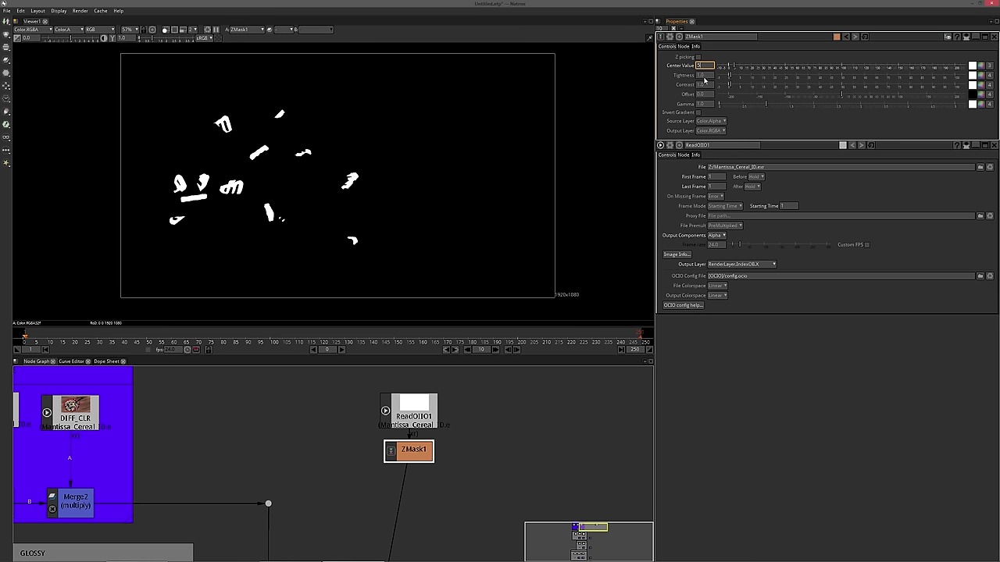
key(Up)
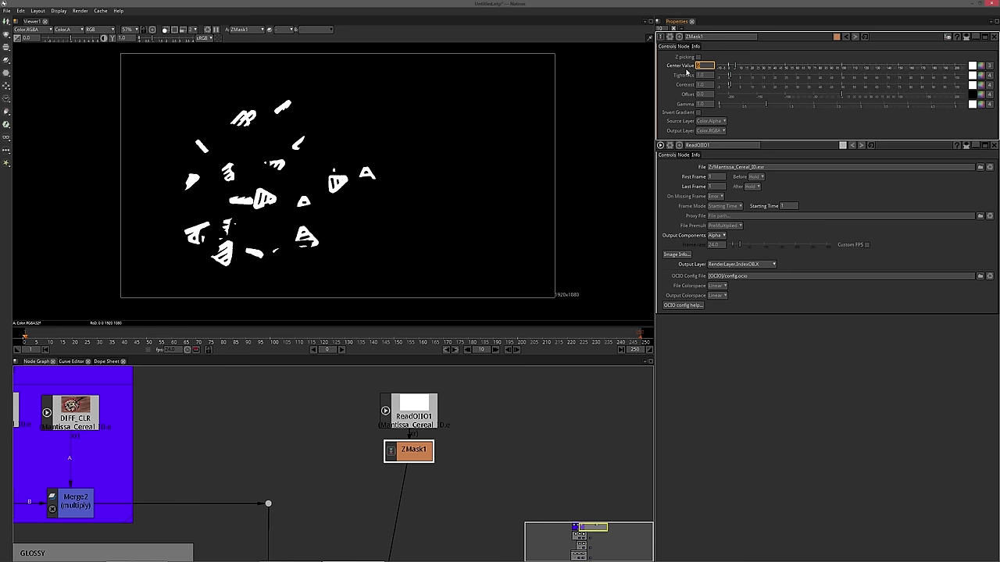
key(Up)
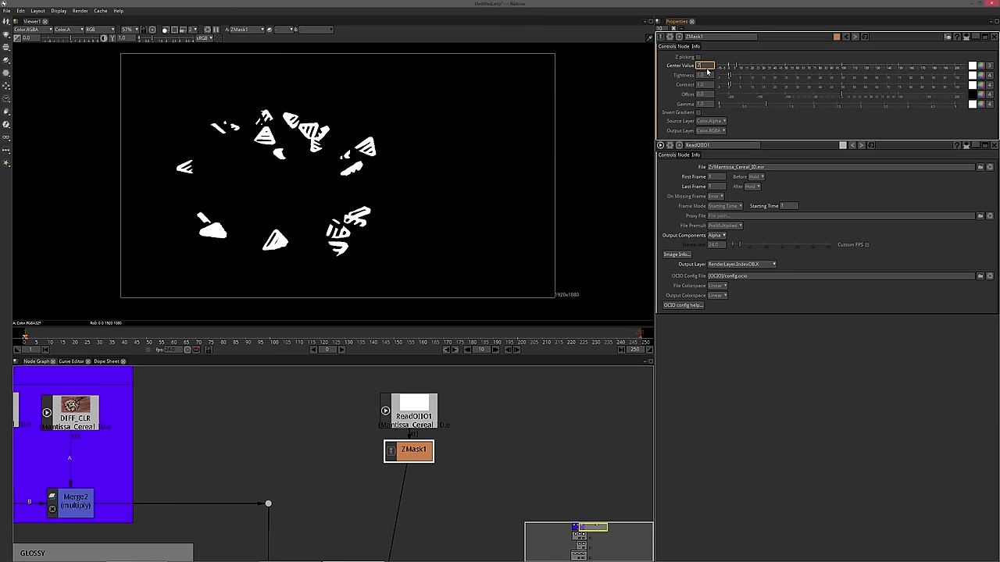
key(Up)
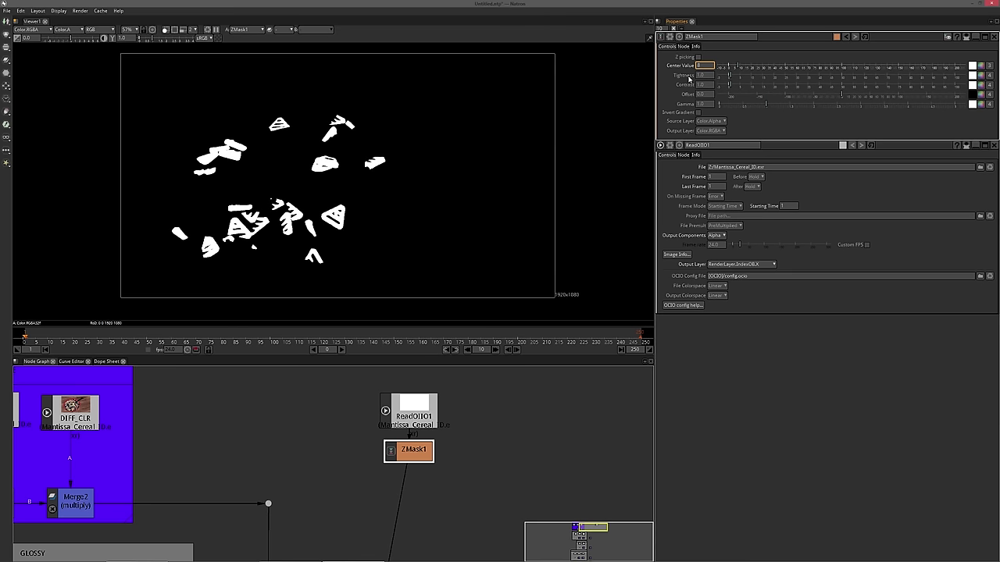
Step the ZMask node's Center Value through 9, 10 and 11 to view each mask, and set it to 1
key(Return)
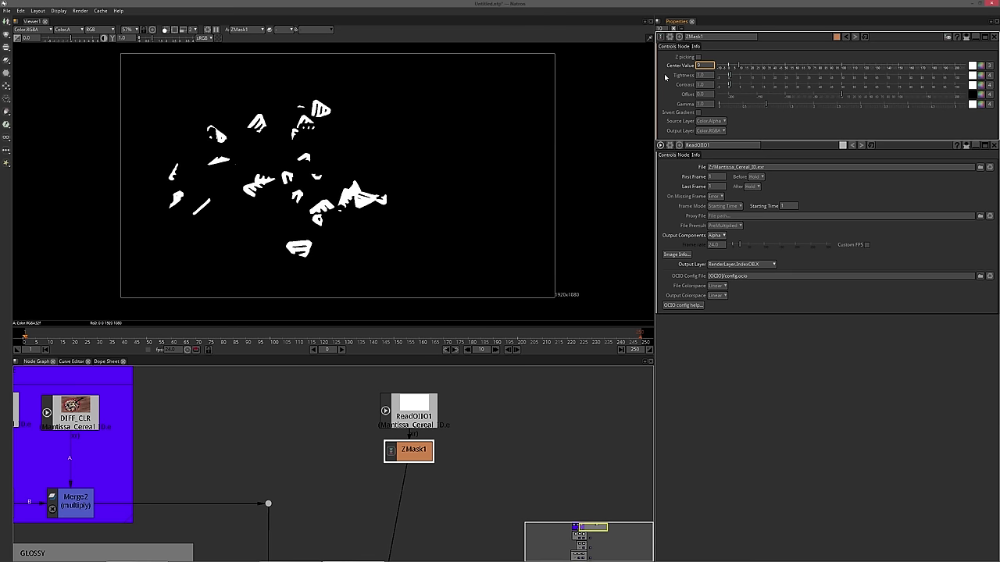
text(10)
key(Return)
drag(710, 70, 669, 76)
text(11)
key(Return)
text(1)
key(Return)
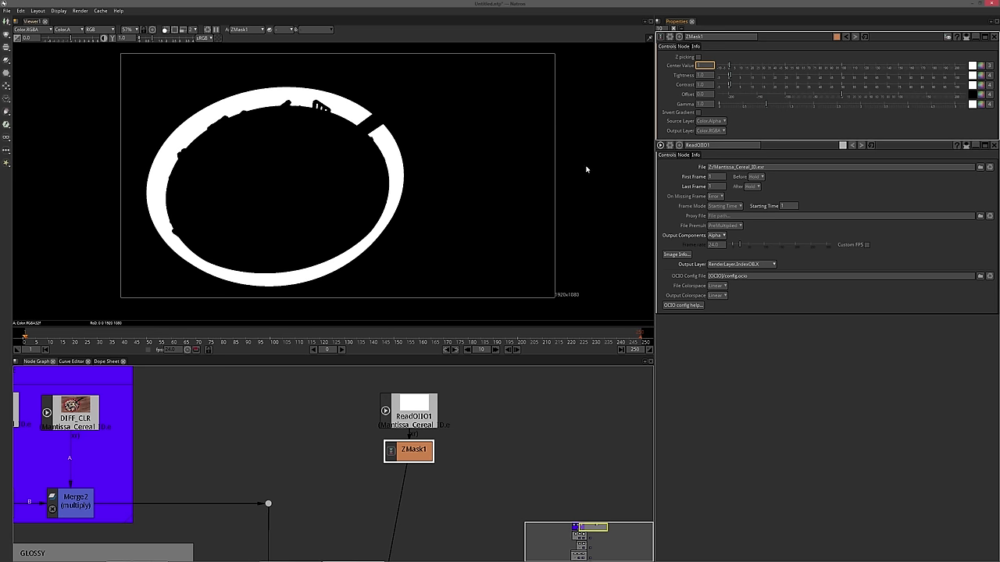
Show the DIFF_CLR read node in the viewer to examine the diffuse colour pass
scroll(349, 420, down, 5)
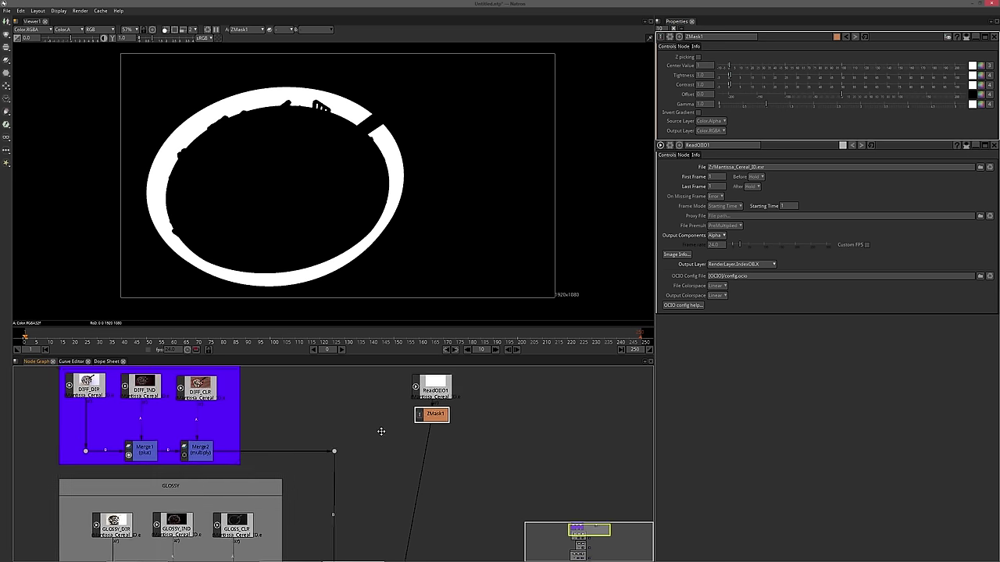
scroll(292, 439, up, 1)
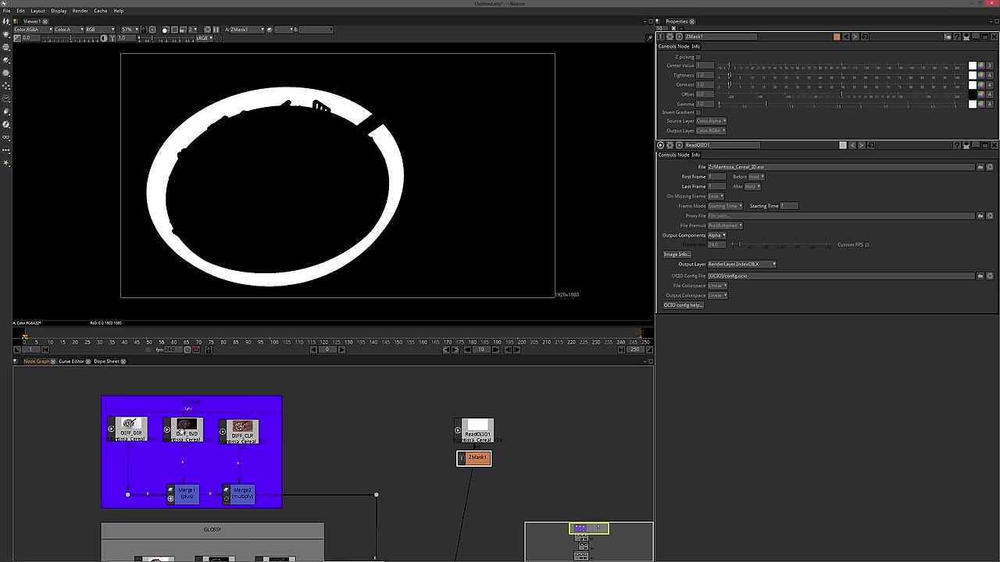
click(245, 436)
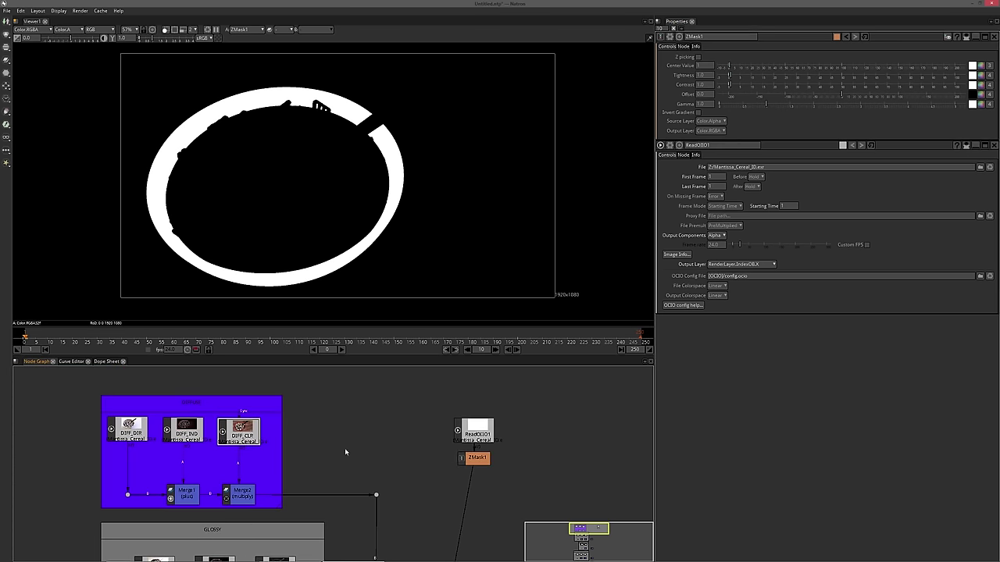
scroll(344, 451, up, 2)
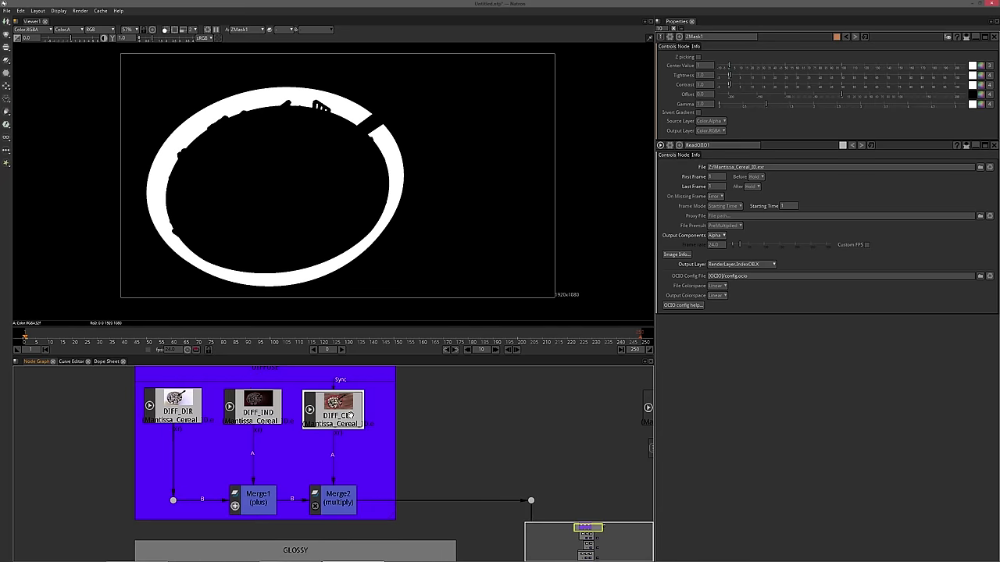
key(1)
scroll(423, 446, down, 2)
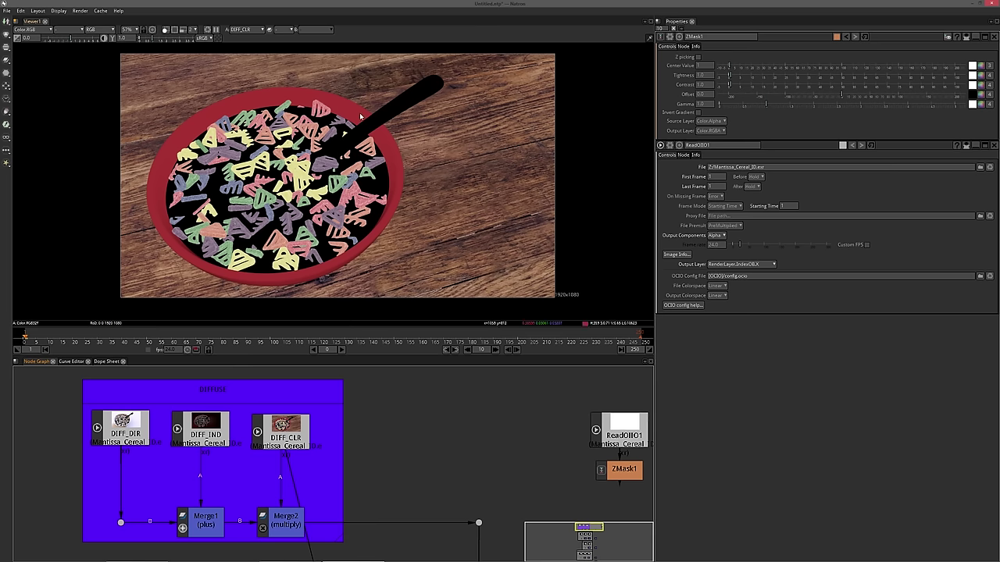
Add a ColorCorrect node between DIFF_CLR and Merge2 in the DIFFUSE group
drag(422, 420, 338, 398)
click(223, 424)
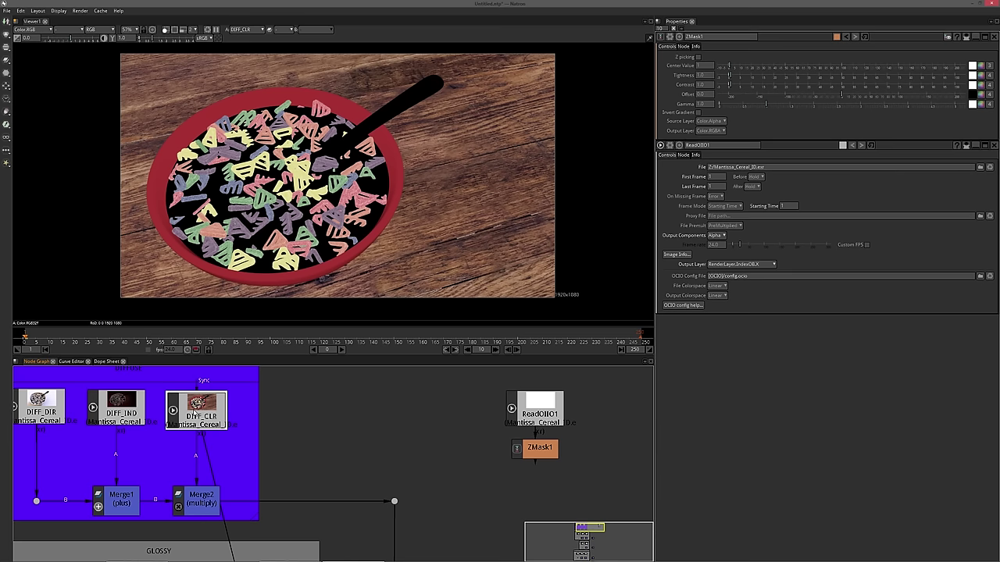
key(c)
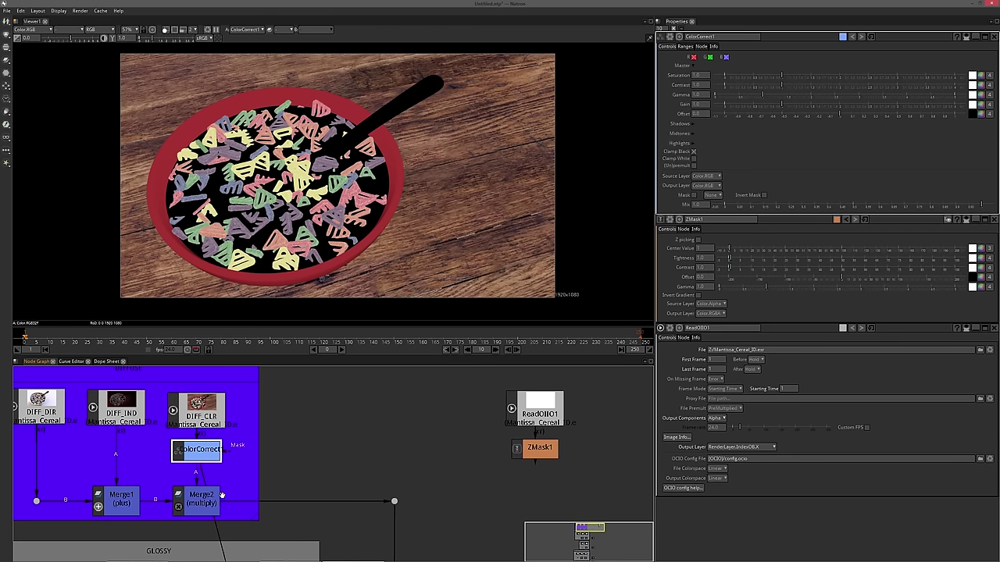
drag(167, 410, 243, 415)
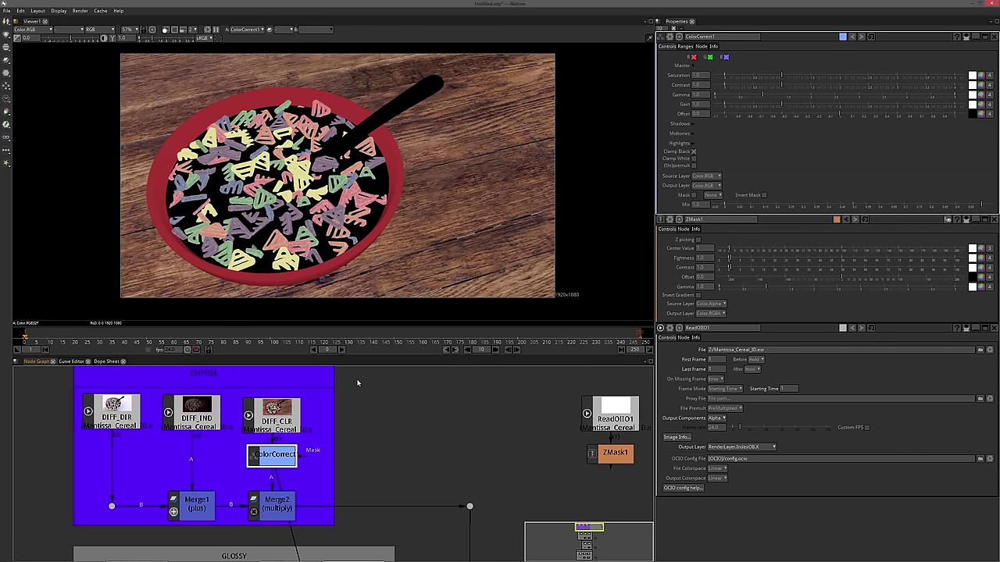
Show the final merge node, Merge7, in the viewer and return to the DIFFUSE group
drag(531, 519, 426, 451)
scroll(424, 454, down, 6)
drag(417, 548, 409, 407)
drag(434, 485, 430, 461)
click(399, 498)
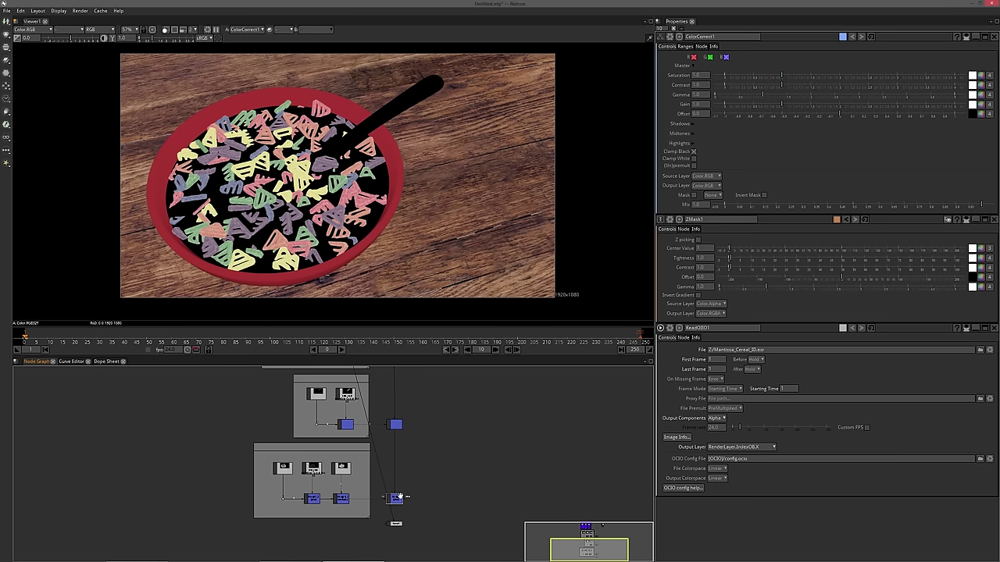
key(1)
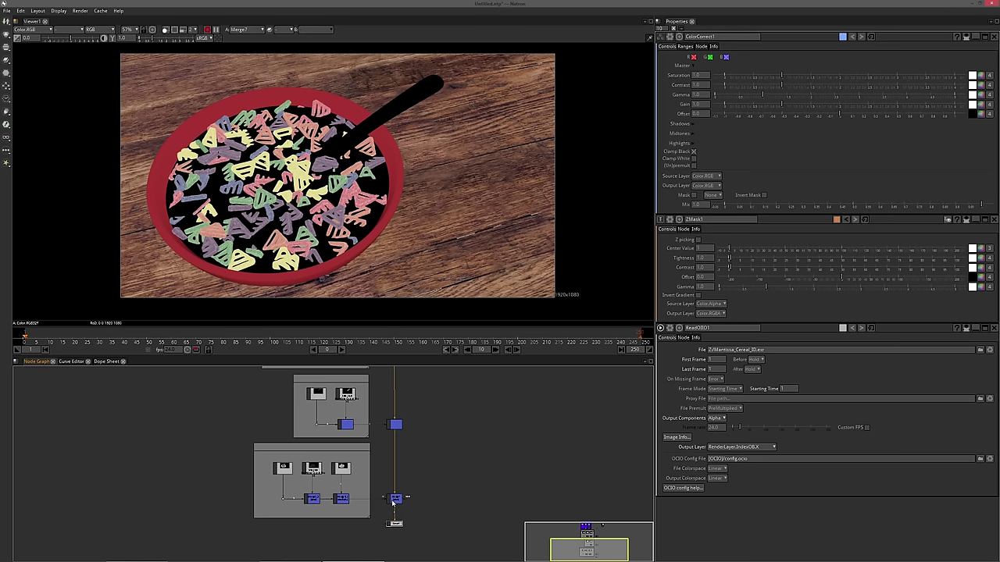
drag(424, 370, 405, 467)
scroll(391, 459, up, 5)
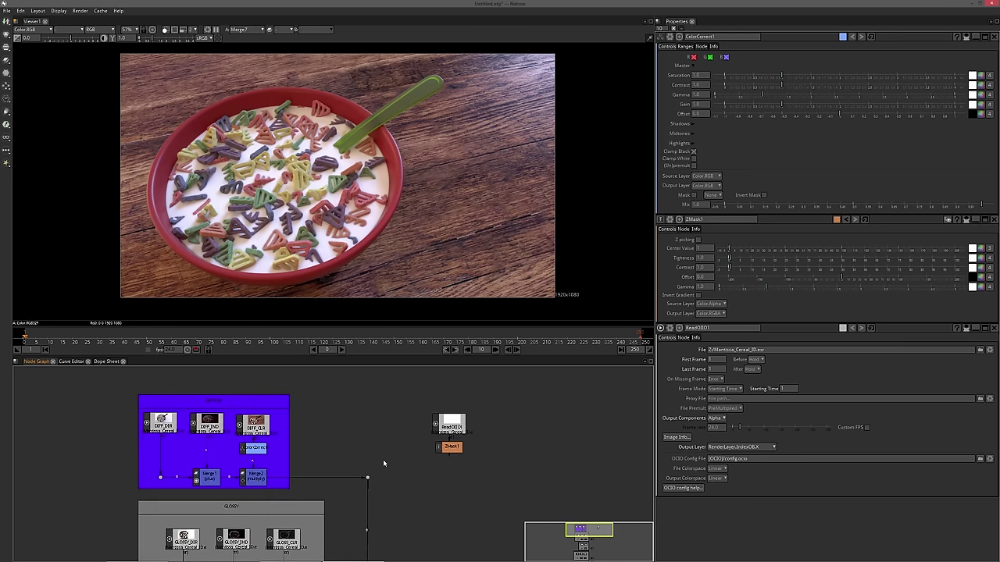
Connect the ColorCorrect node's mask input to the ZMask1 node
drag(390, 401, 417, 474)
scroll(224, 490, up, 2)
click(154, 483)
drag(185, 483, 503, 460)
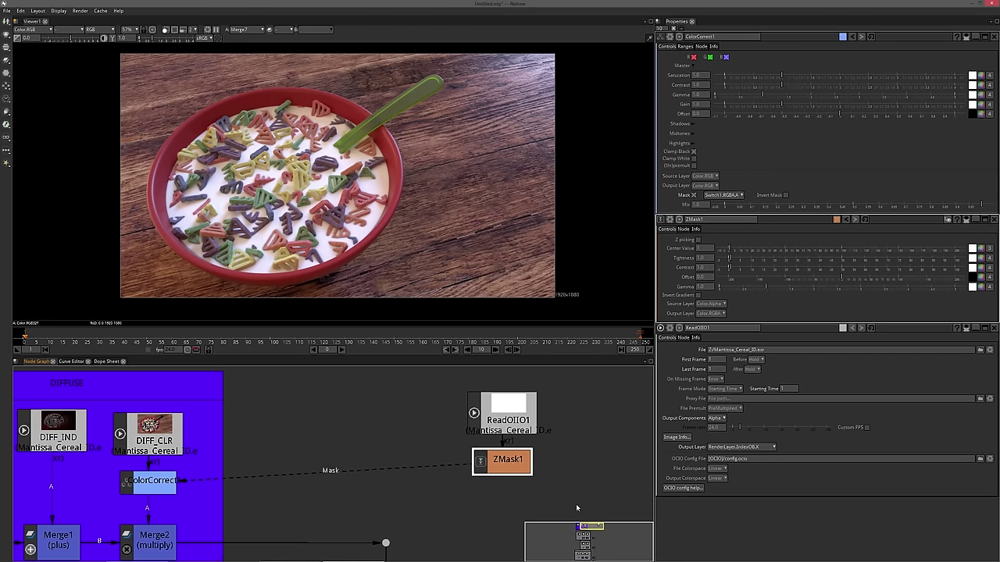
Lower the ColorCorrect node's master Saturation to about 0.2 and set its mask channel to Switch1.RGBA.R
click(167, 481)
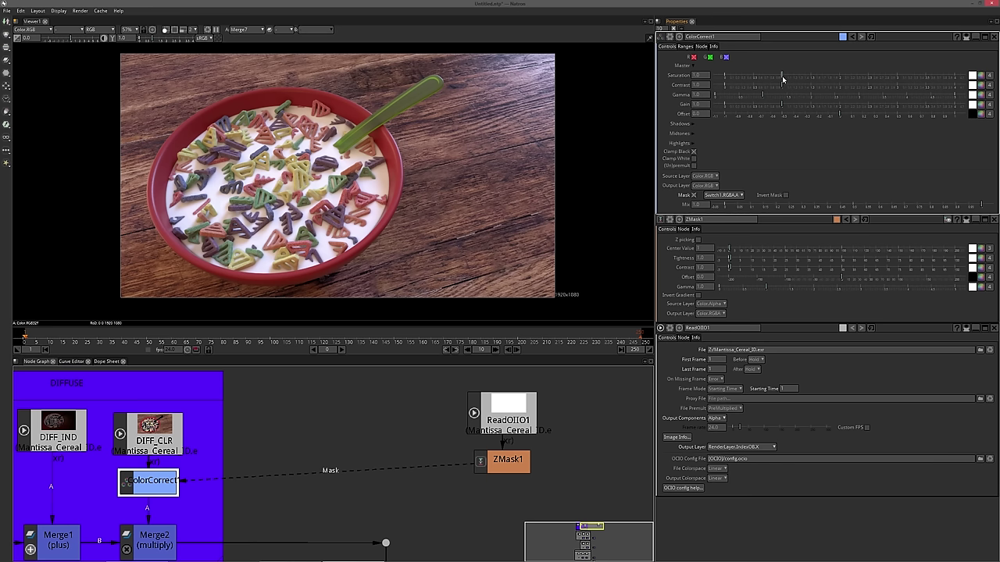
drag(781, 73, 738, 74)
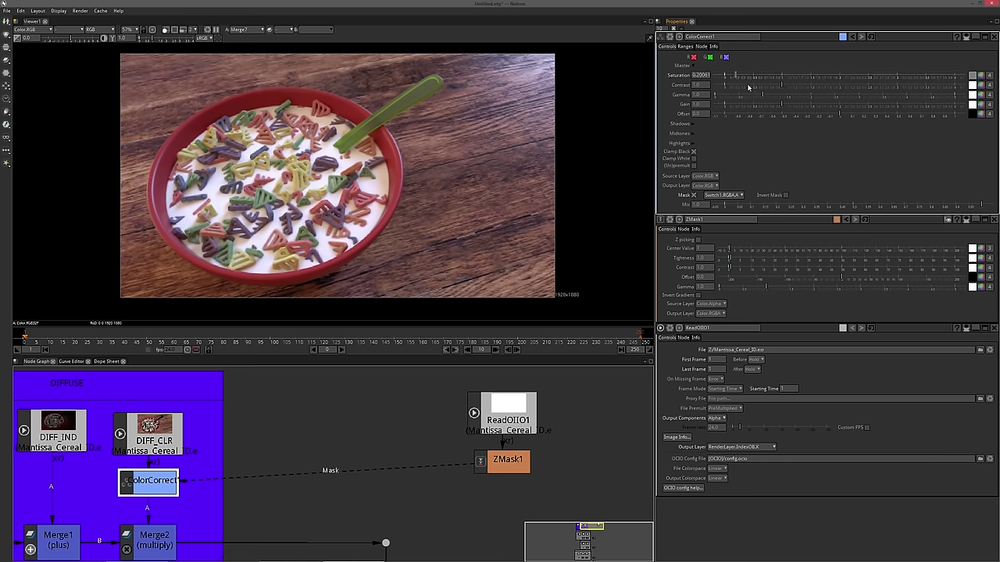
click(717, 194)
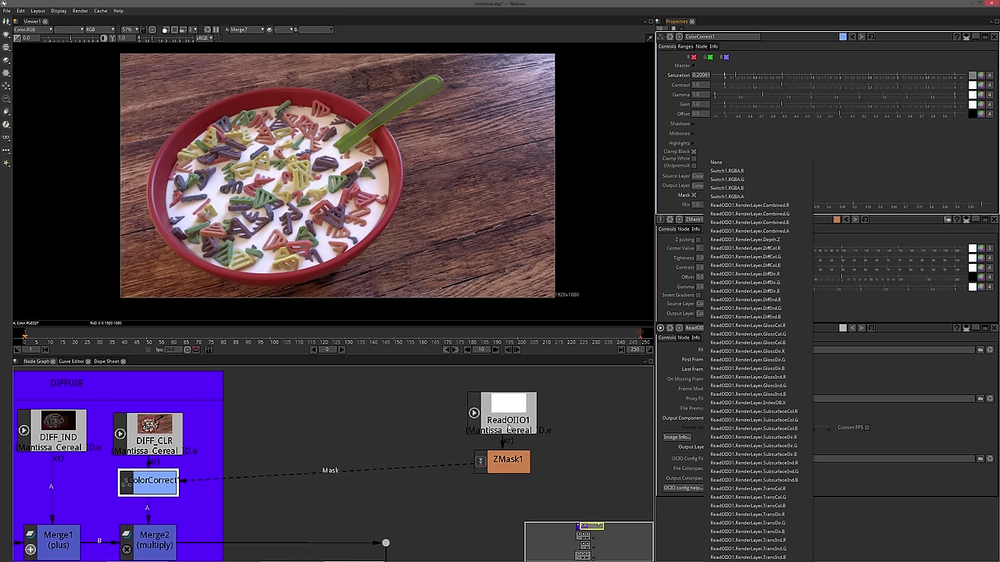
click(739, 171)
drag(463, 432, 444, 410)
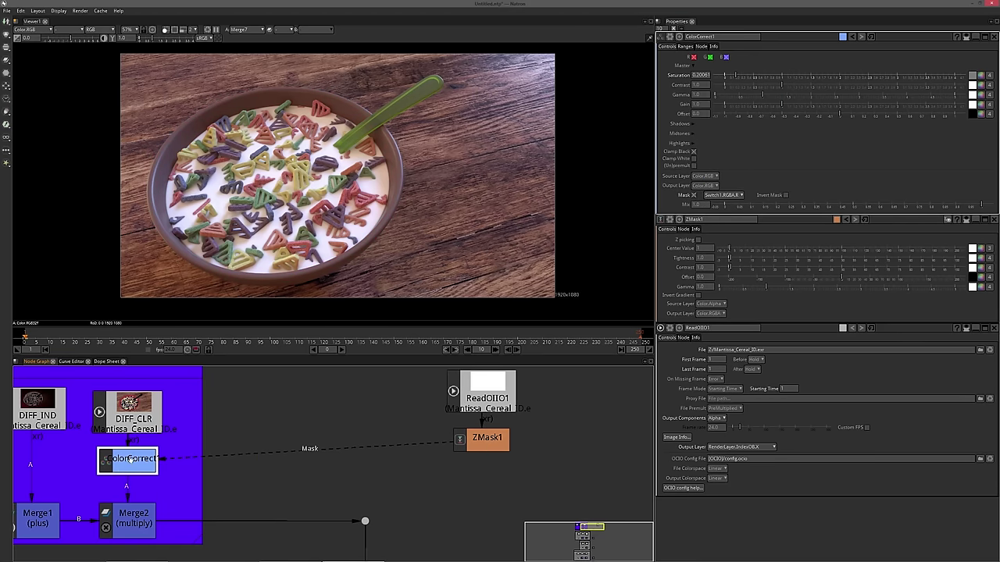
Set the ColorCorrect's Saturation to about 1.18 and Contrast to about 1.52, and toggle the node off and on to compare
drag(744, 75, 813, 89)
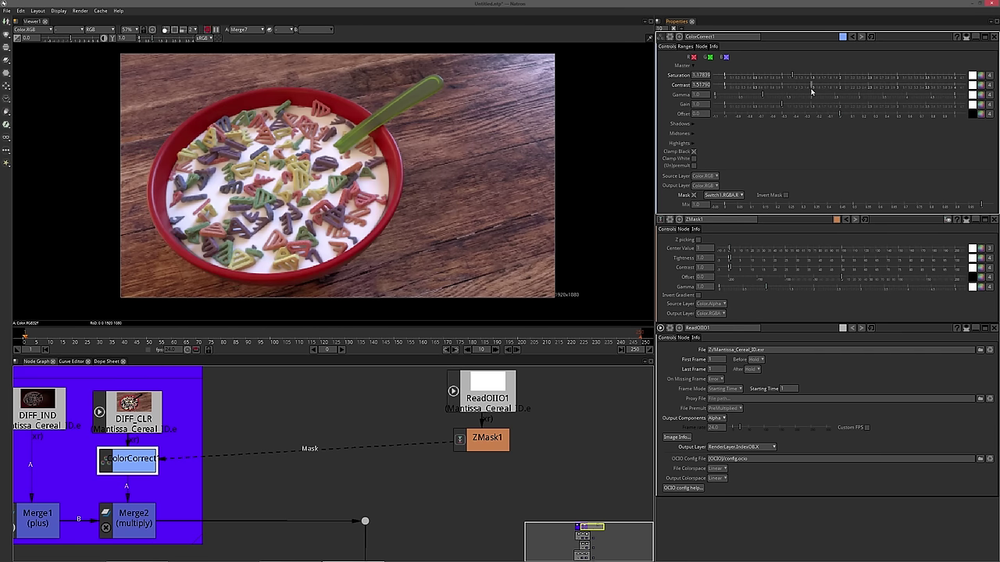
drag(235, 439, 383, 439)
scroll(374, 438, down, 1)
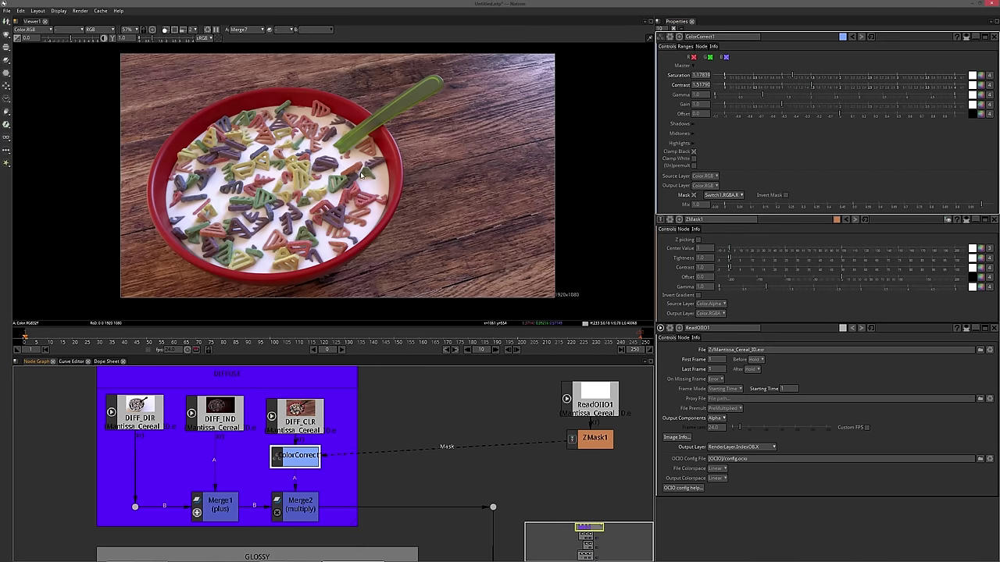
key(d)
key(d)
key(d)
key(d)
Enlarge the DIFFUSE backdrop around its nodes to make more room
scroll(458, 478, down, 3)
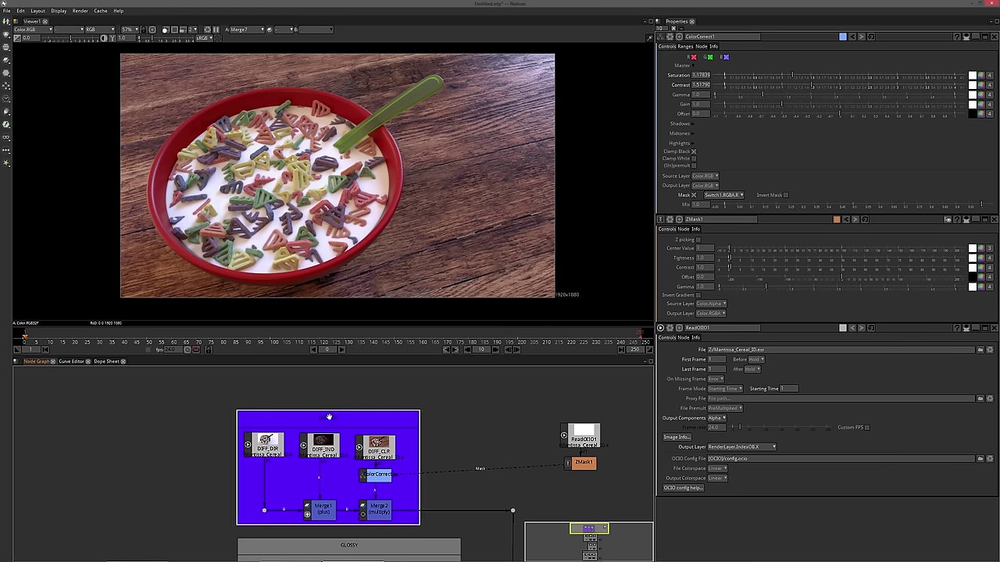
drag(415, 500, 464, 527)
drag(244, 509, 370, 509)
Add an HSVTool node after the ColorCorrect node in the DIFFUSE group
click(381, 457)
key(Tab)
text(ZMaskhue)
key(BackSpace)
key(BackSpace)
key(BackSpace)
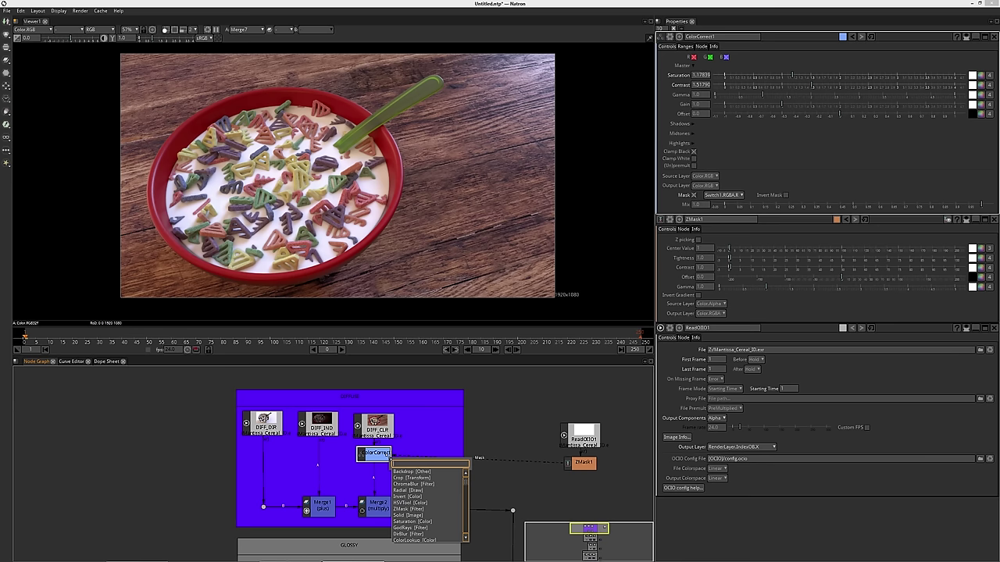
text(hsv)
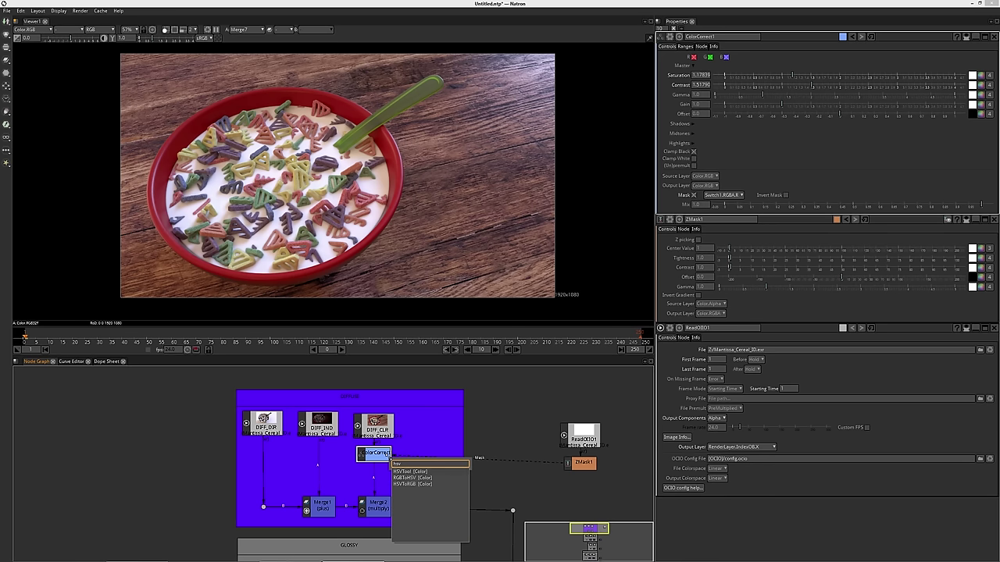
key(Return)
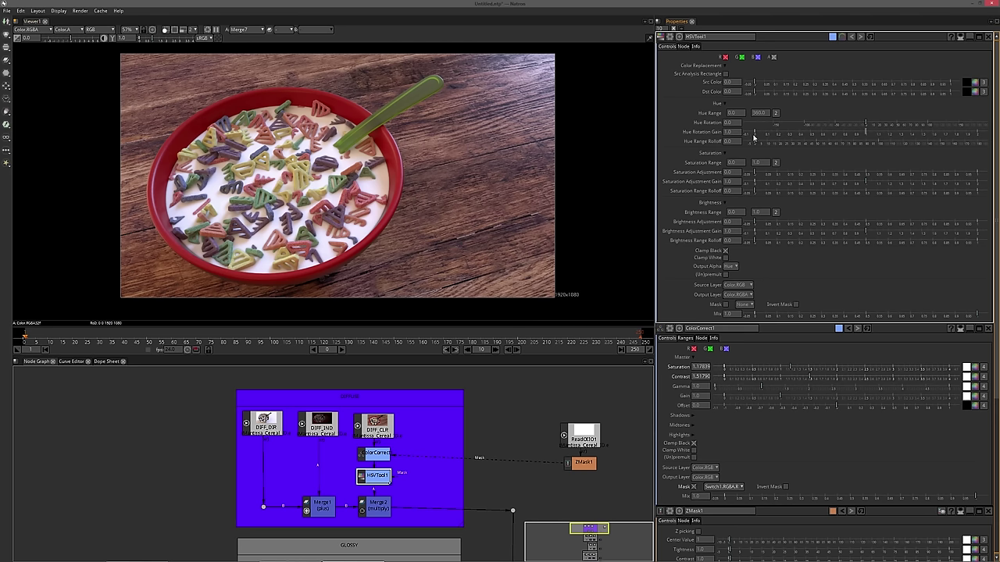
Set the HSVTool's Hue Rotation to 24.30, connect its mask to ZMask1 and choose Switch1.RGBA.R as the mask channel
mouse_move(866, 124)
mouse_down()
mouse_move(892, 123)
mouse_move(882, 123)
mouse_up()
drag(395, 478, 578, 464)
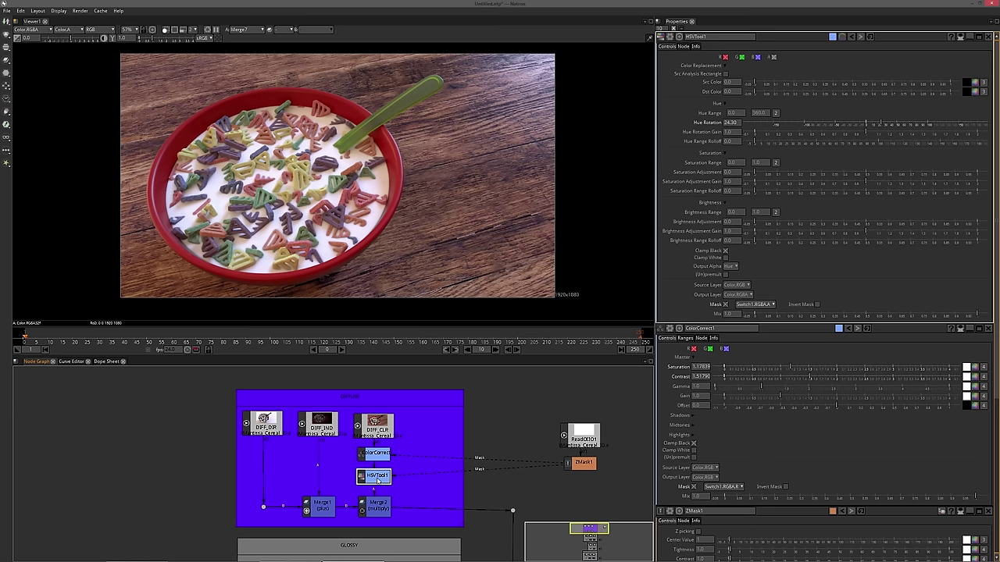
click(756, 304)
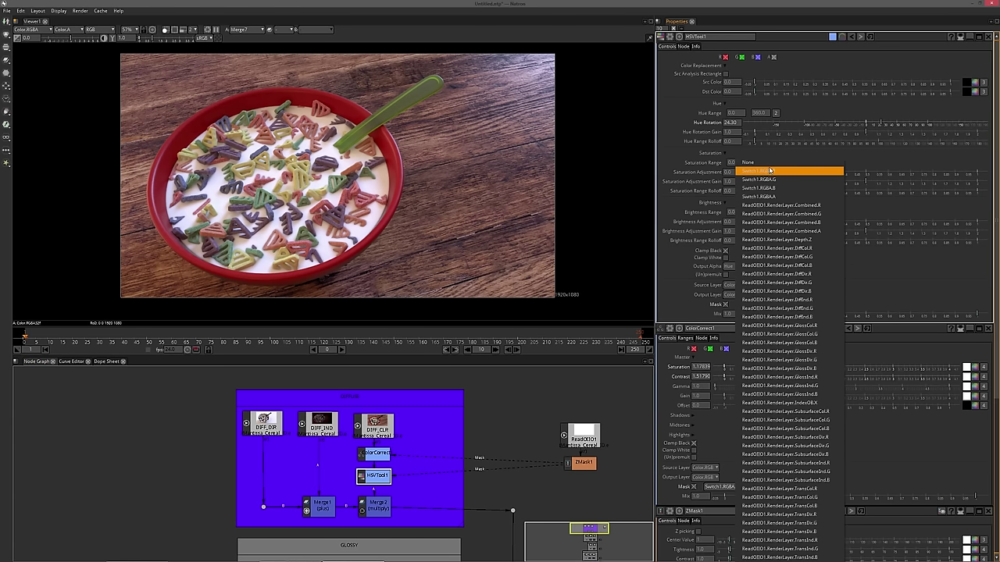
click(769, 171)
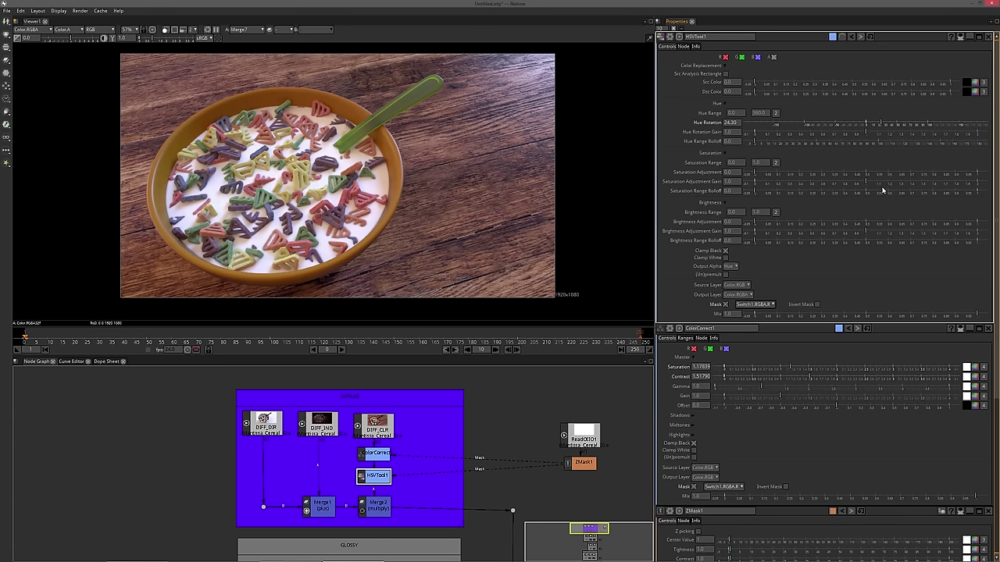
Try a Hue Rotation of 136.10 on the HSVTool node and inspect the bowl and its surroundings up close
drag(873, 127, 926, 123)
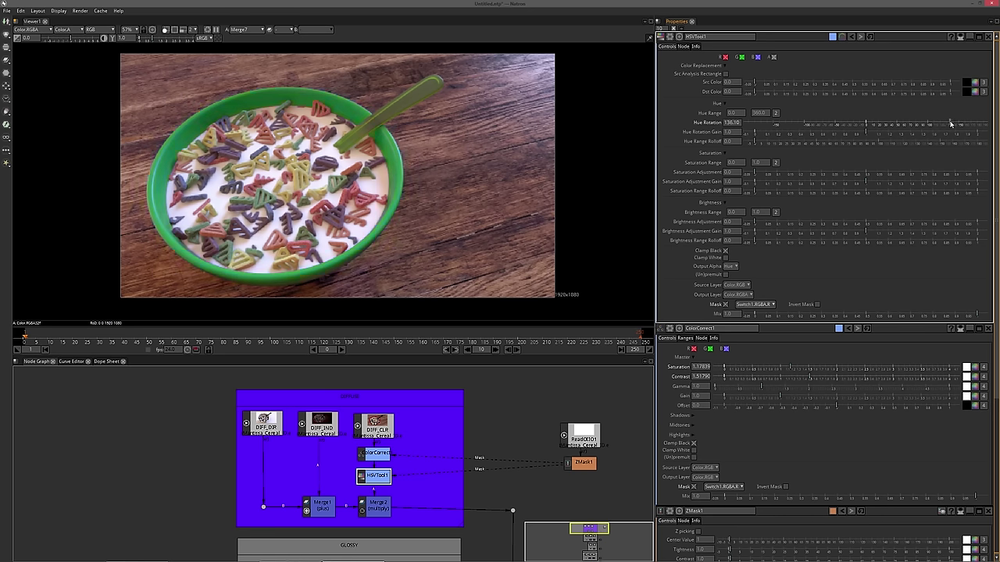
scroll(401, 137, up, 4)
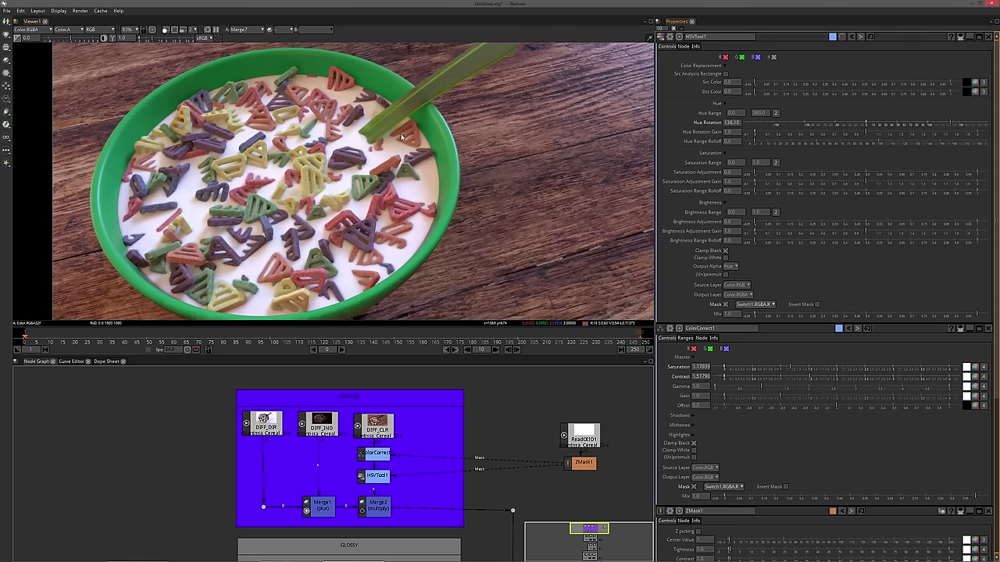
scroll(401, 137, up, 2)
drag(415, 214, 393, 176)
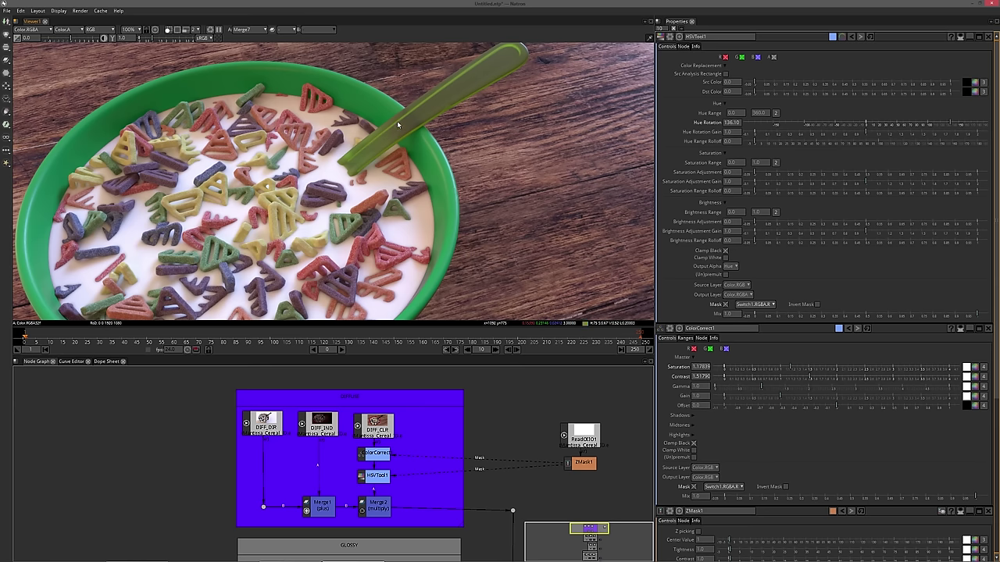
scroll(370, 208, down, 4)
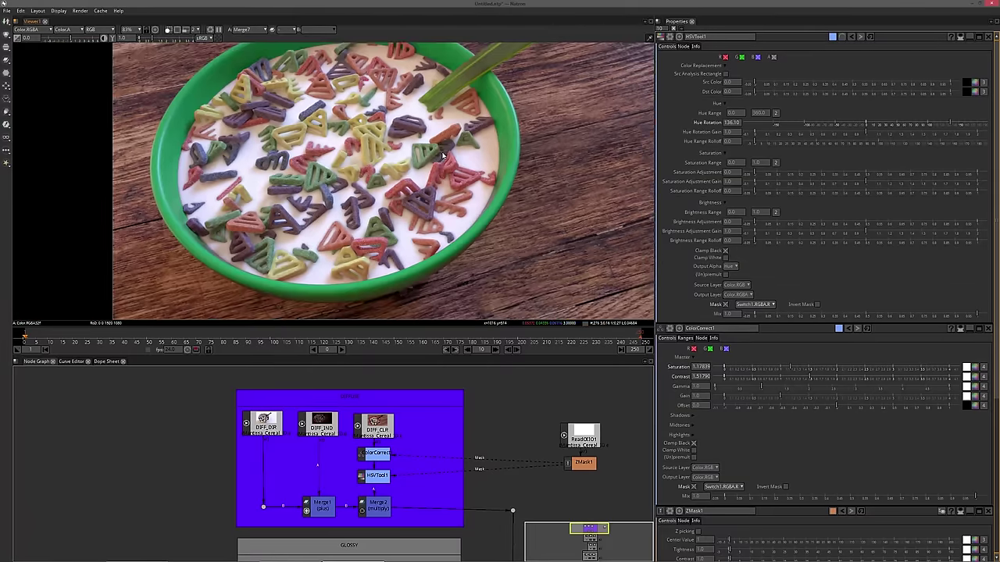
drag(368, 220, 363, 183)
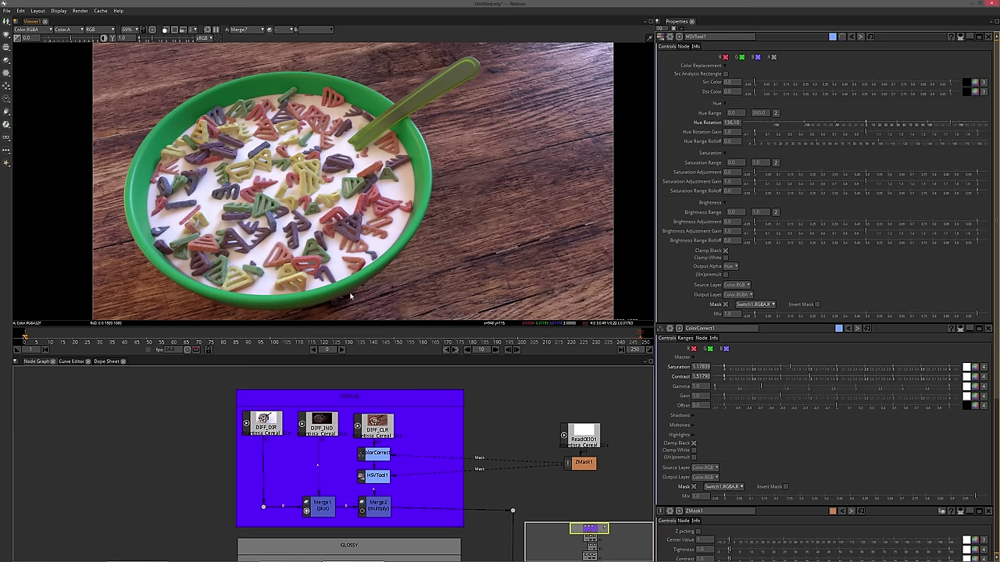
drag(424, 233, 430, 255)
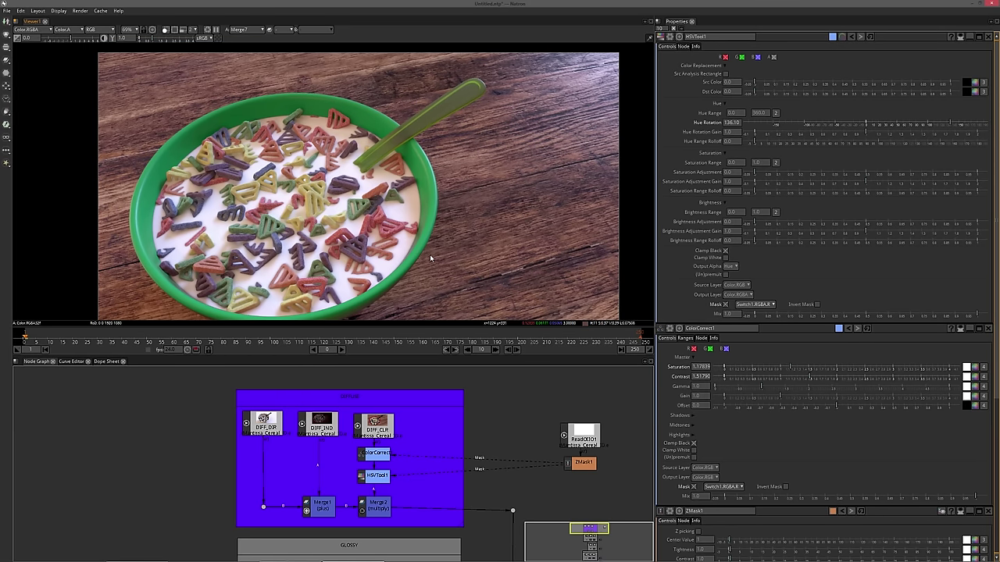
Set the HSVTool's Hue Rotation to 16.10 and view the whole image
drag(949, 124, 875, 117)
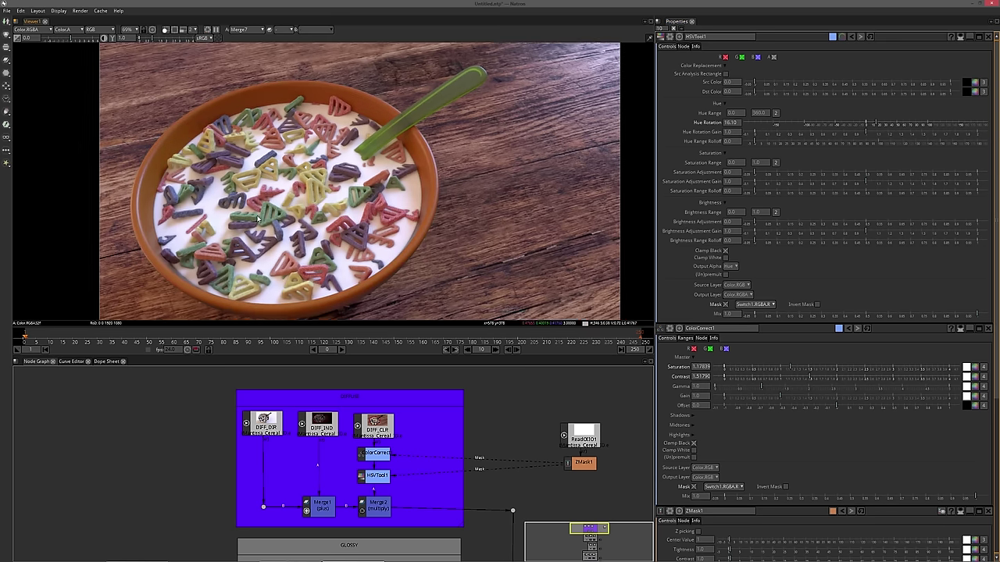
scroll(546, 202, down, 2)
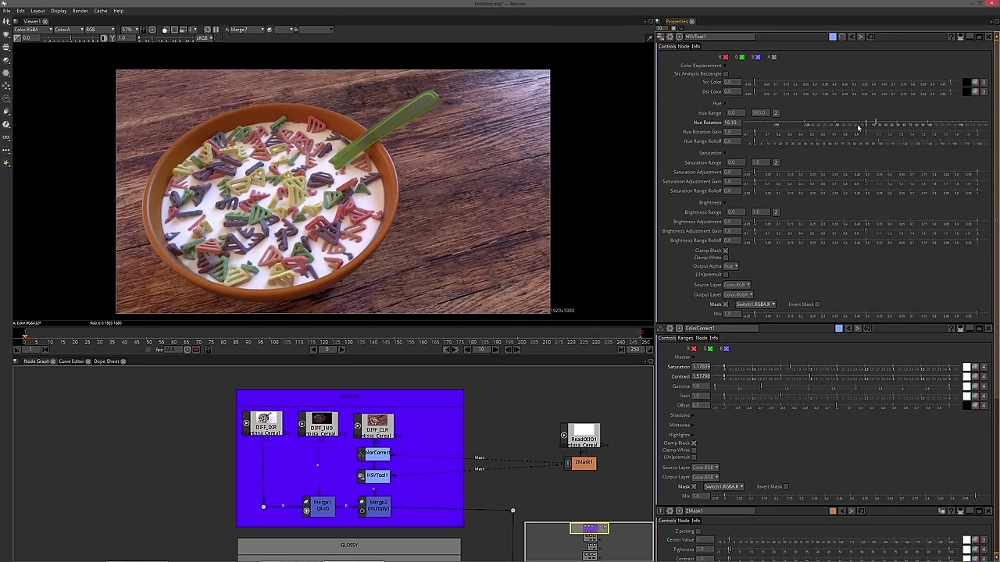
Set the HSVTool's Hue Rotation to -74.80 to turn the bowl purple
click(948, 124)
drag(936, 123, 820, 124)
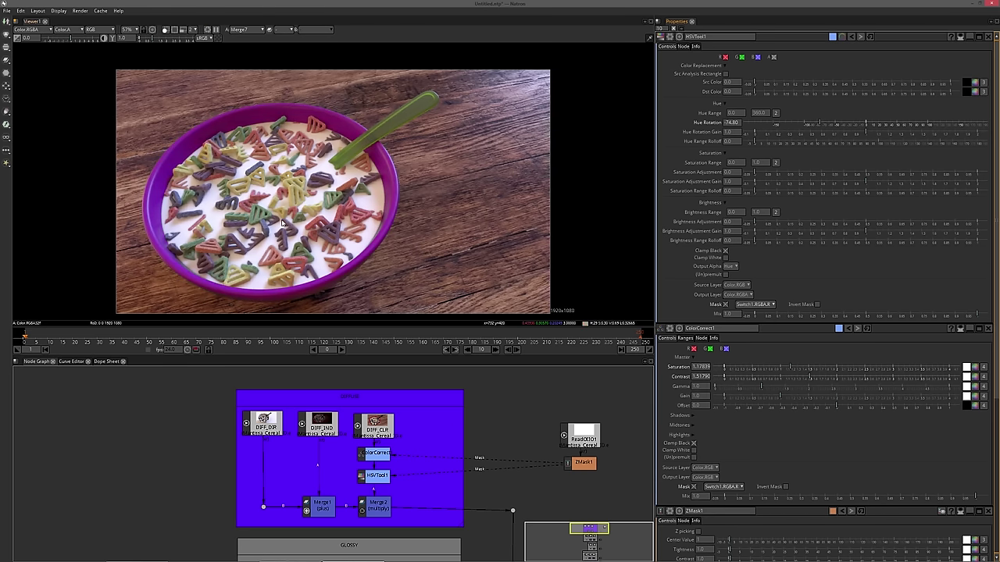
drag(356, 233, 360, 221)
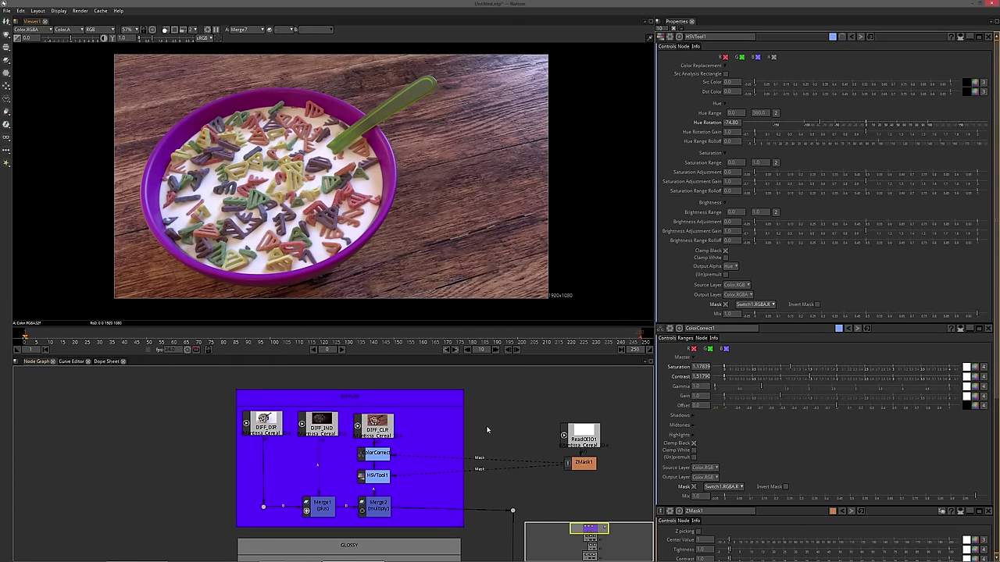
Examine the GLOSSY_DIR, GLOSSY_IND and GLOSS_CLR passes of the GLOSSY group individually in the viewer, ending on GLOSSY_DIR
drag(481, 456, 438, 439)
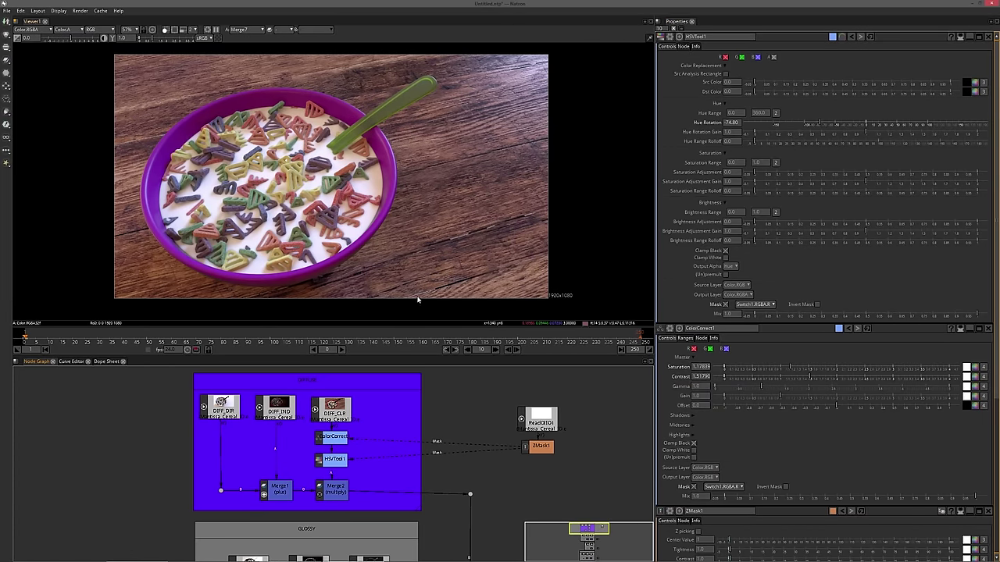
drag(361, 409, 345, 388)
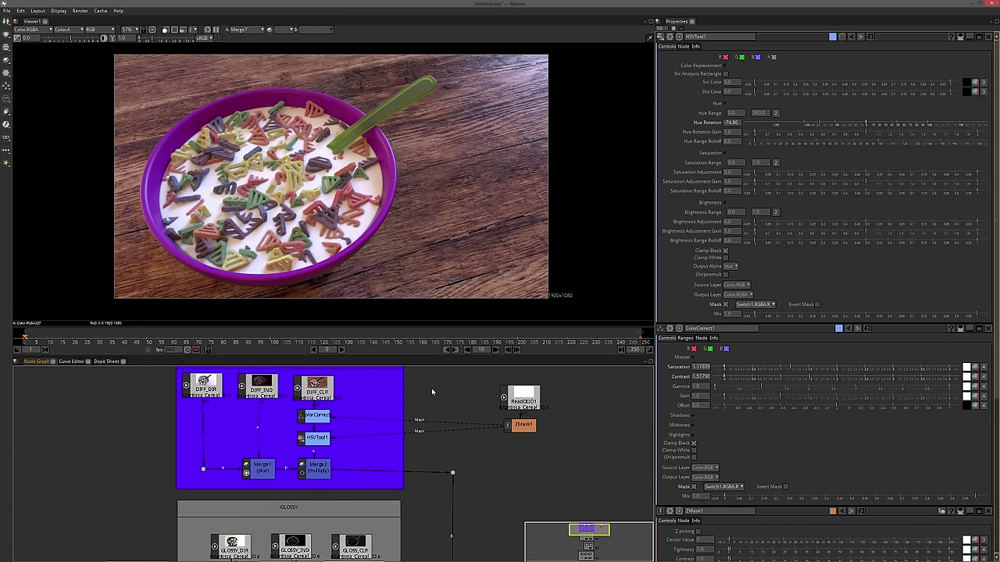
drag(403, 456, 393, 405)
drag(408, 496, 375, 535)
scroll(405, 491, down, 1)
drag(365, 438, 363, 463)
scroll(352, 429, up, 1)
drag(352, 428, 347, 386)
drag(364, 536, 352, 444)
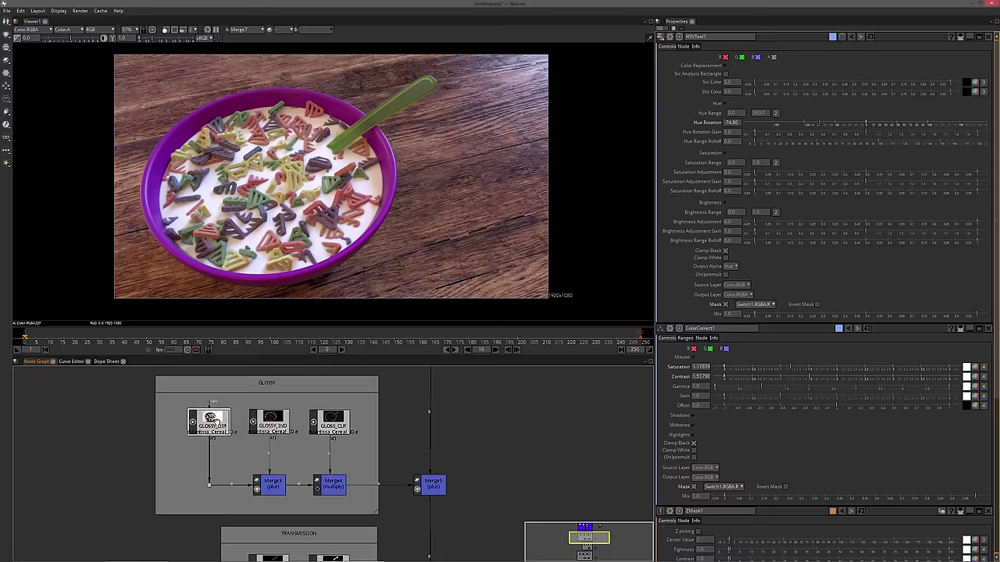
key(1)
drag(271, 439, 254, 409)
click(266, 396)
key(1)
drag(386, 450, 358, 460)
click(284, 401)
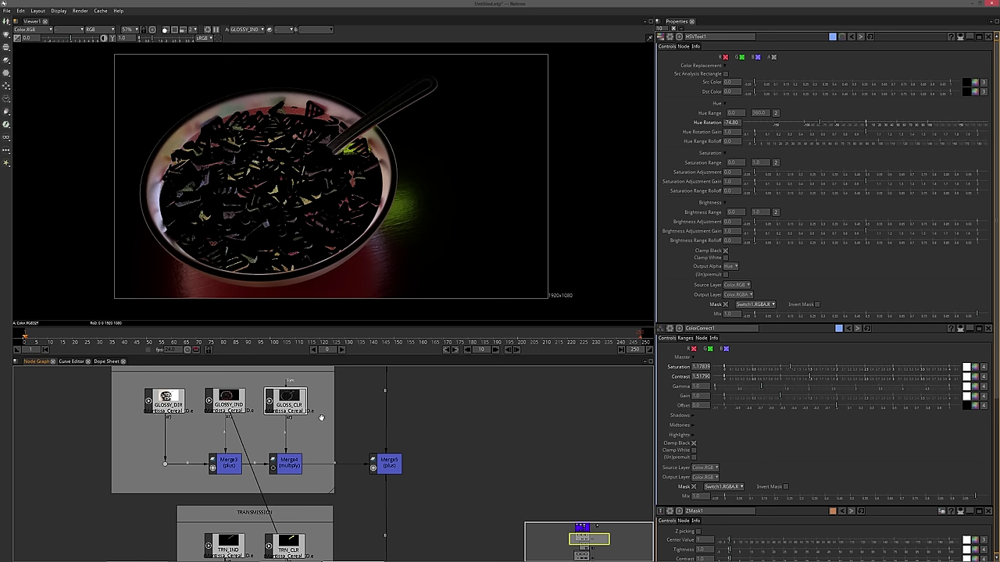
key(1)
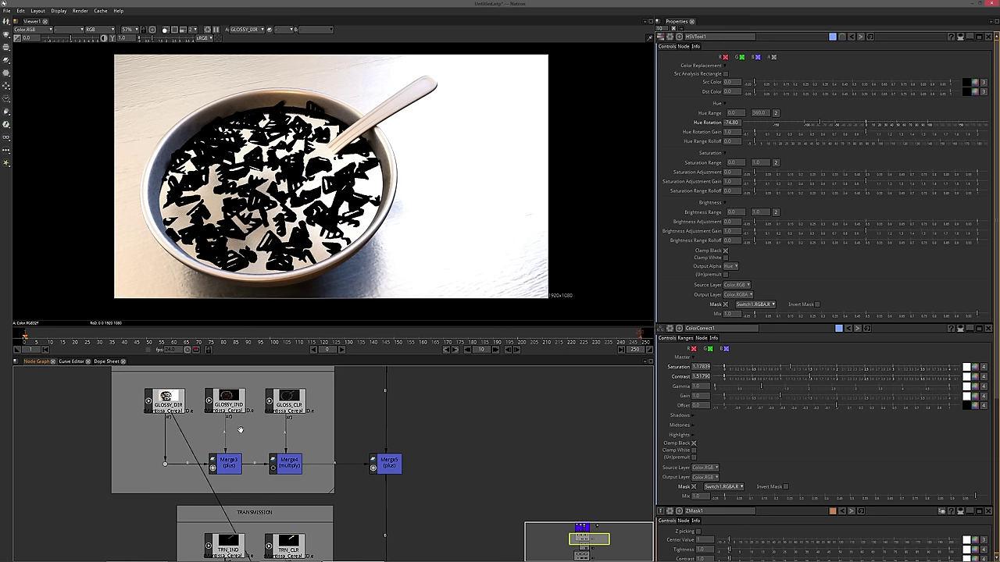
drag(240, 430, 245, 446)
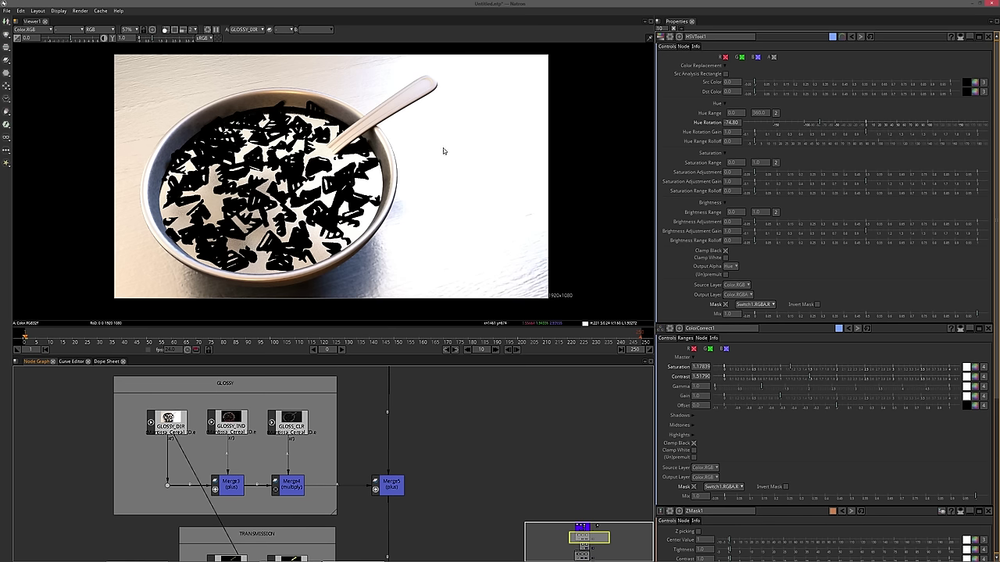
drag(222, 436, 179, 438)
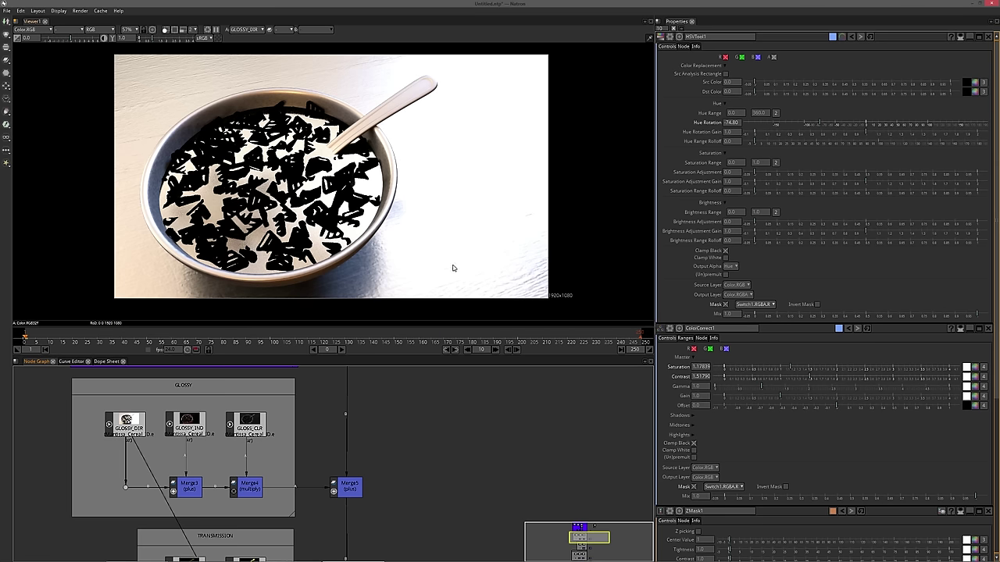
Add a Grade node after GLOSSY_DIR in the GLOSSY group
drag(346, 417, 377, 480)
scroll(375, 482, down, 1)
click(393, 417)
drag(393, 444, 397, 431)
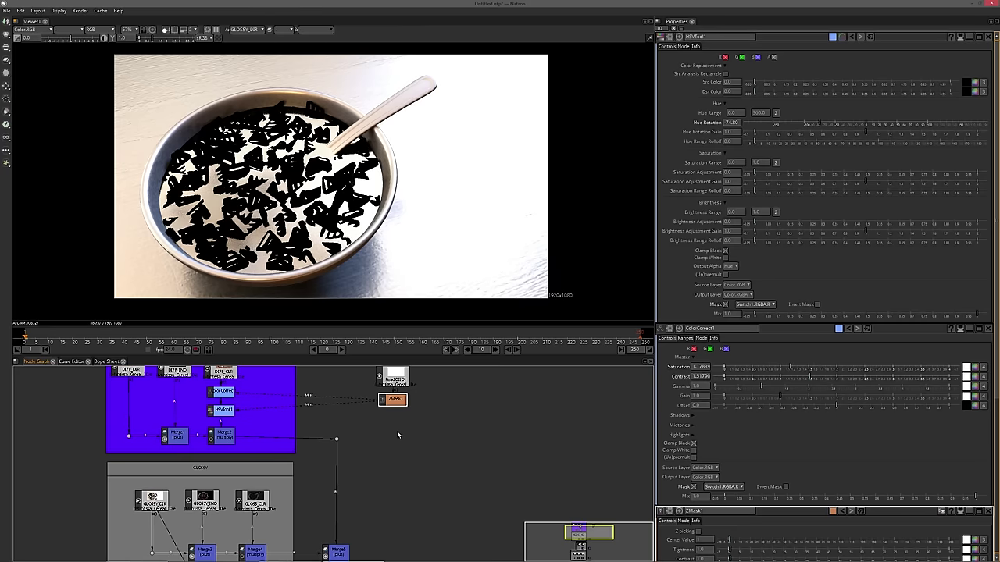
drag(192, 553, 202, 523)
click(164, 478)
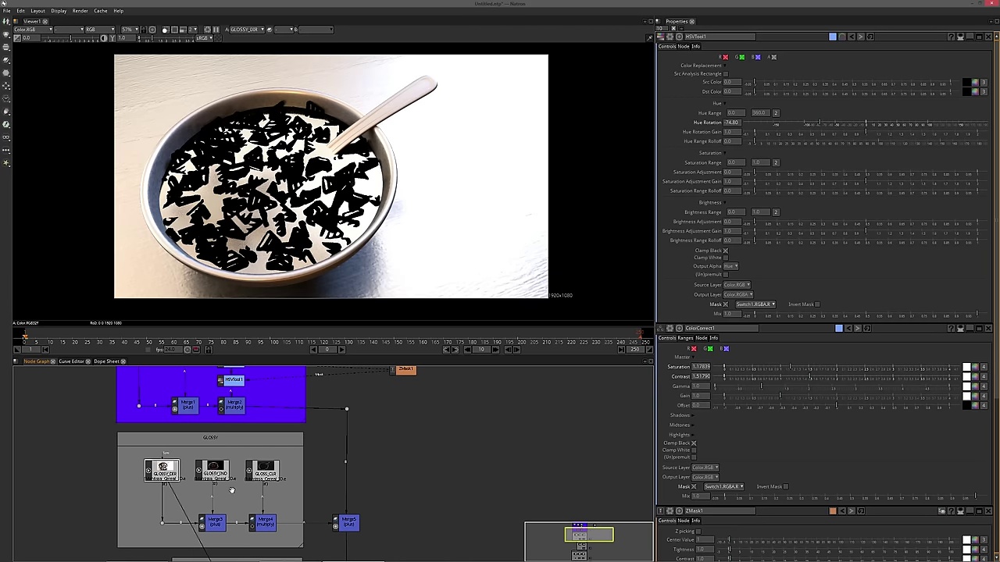
key(g)
Add a second ZMask node in the empty area beside the GLOSSY group
drag(403, 377, 399, 393)
drag(393, 446, 374, 486)
click(408, 478)
key(Tab)
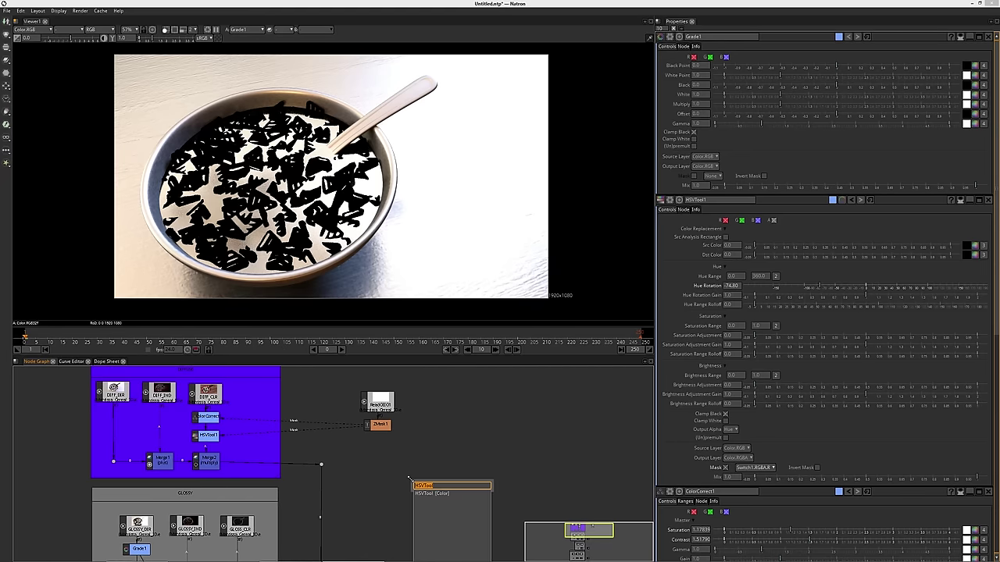
text(zm)
key(Return)
Connect ZMask2's source to ReadOIIO1, route the line through a dot and place the mask node level with the GLOSSY group
drag(412, 461, 377, 460)
drag(314, 466, 350, 402)
drag(432, 454, 409, 508)
drag(379, 444, 407, 407)
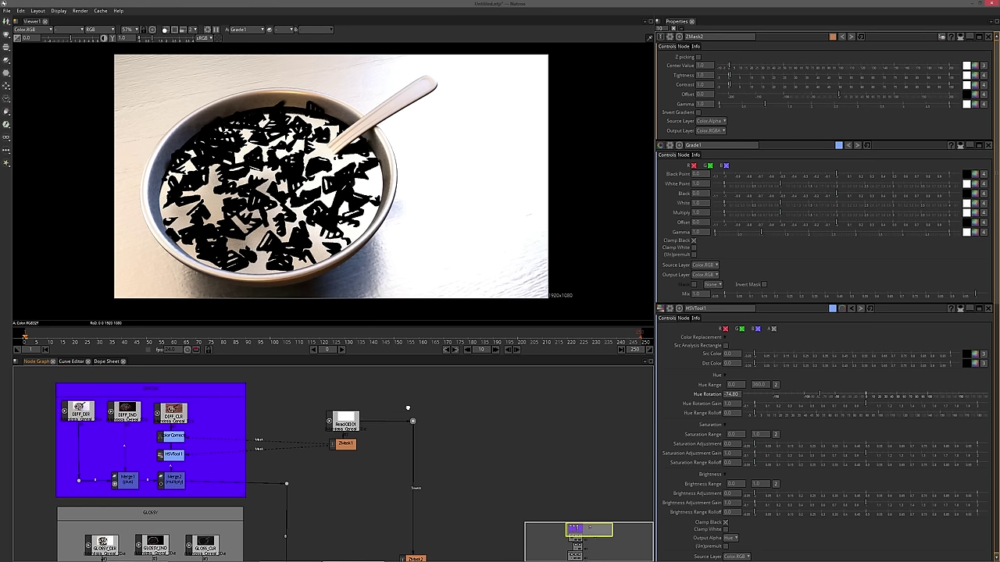
drag(438, 498, 455, 432)
mouse_move(396, 449)
mouse_down()
mouse_move(390, 482)
mouse_move(392, 452)
mouse_up()
drag(371, 530, 376, 499)
mouse_move(300, 419)
mouse_down()
mouse_move(297, 451)
mouse_move(299, 416)
mouse_up()
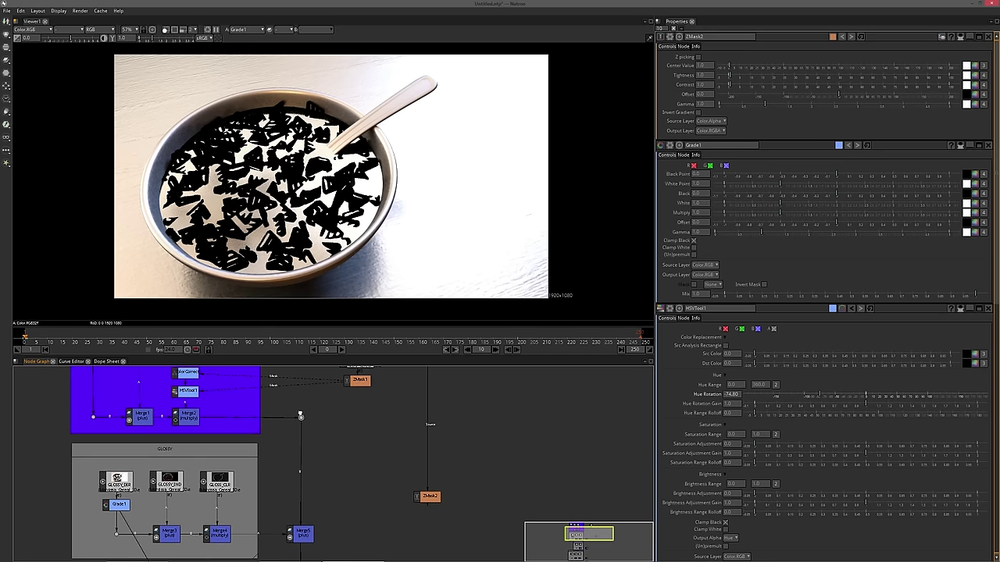
drag(361, 489, 385, 466)
scroll(348, 472, up, 1)
drag(275, 407, 327, 388)
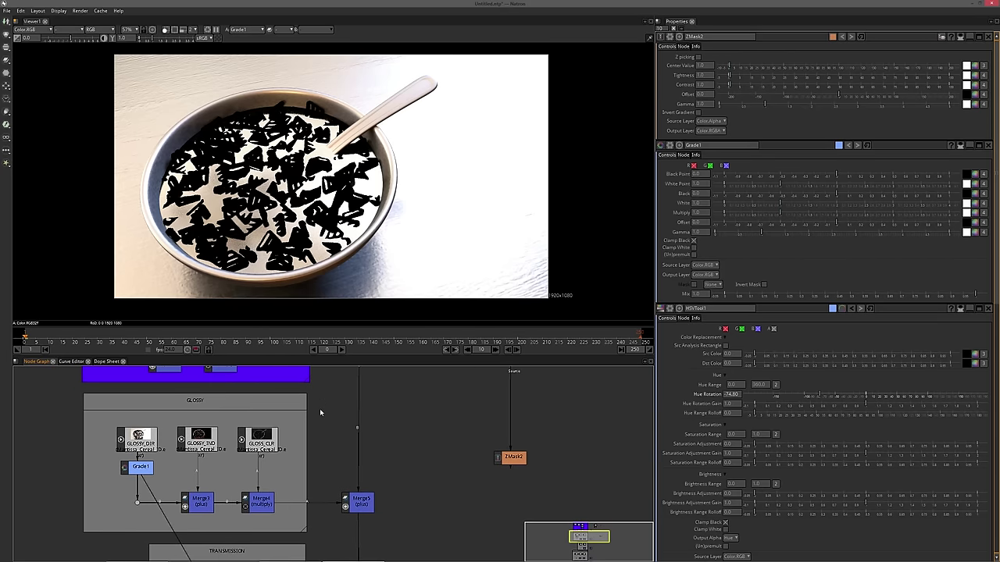
drag(361, 419, 338, 424)
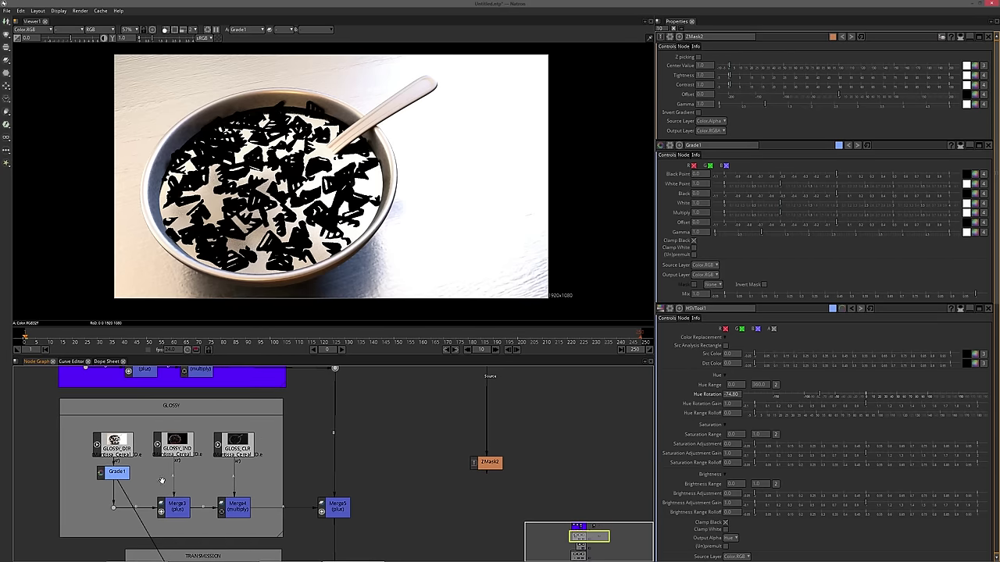
Show the complete composite in the viewer from the final Merge7 node below the SUBSURFACE group
scroll(366, 471, down, 4)
scroll(320, 441, up, 3)
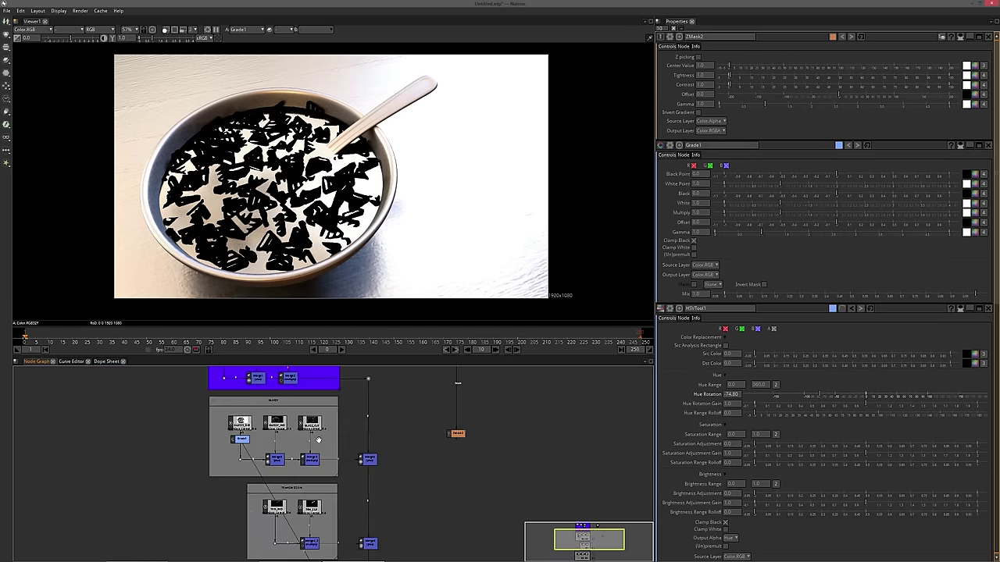
scroll(311, 449, up, 1)
click(174, 454)
drag(443, 463, 436, 442)
drag(372, 440, 364, 393)
scroll(365, 394, down, 2)
drag(411, 482, 408, 382)
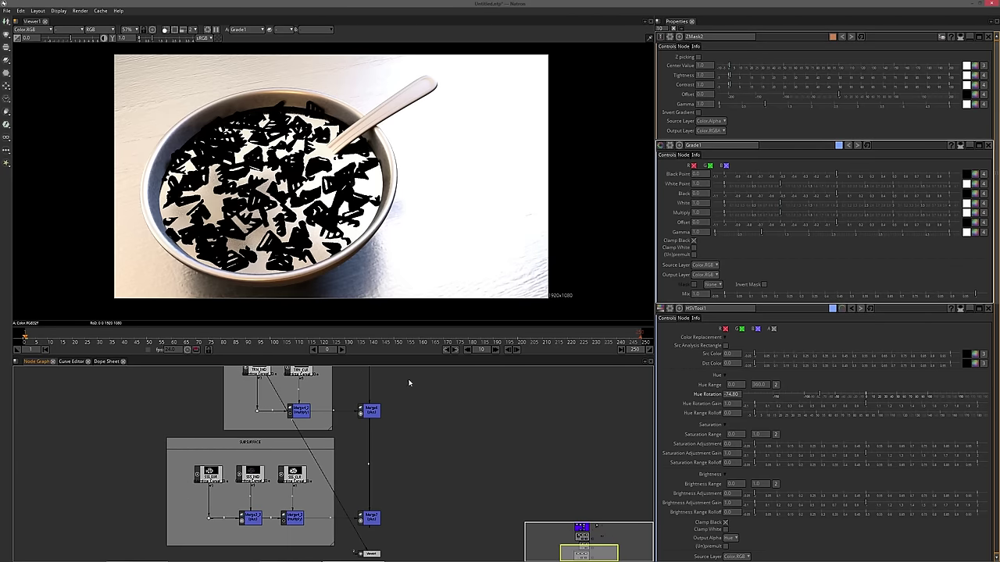
drag(397, 498, 396, 485)
click(369, 506)
key(1)
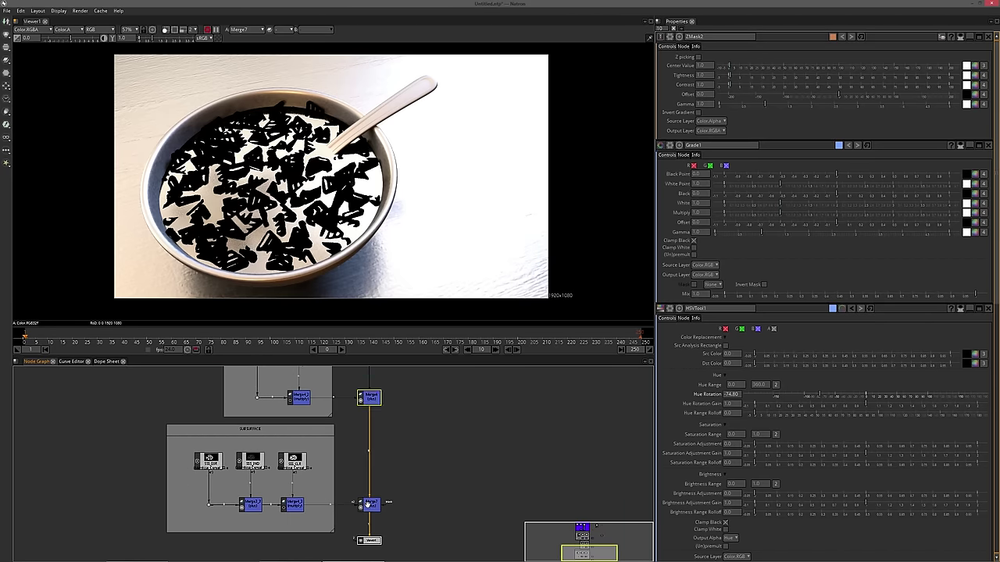
scroll(386, 469, down, 5)
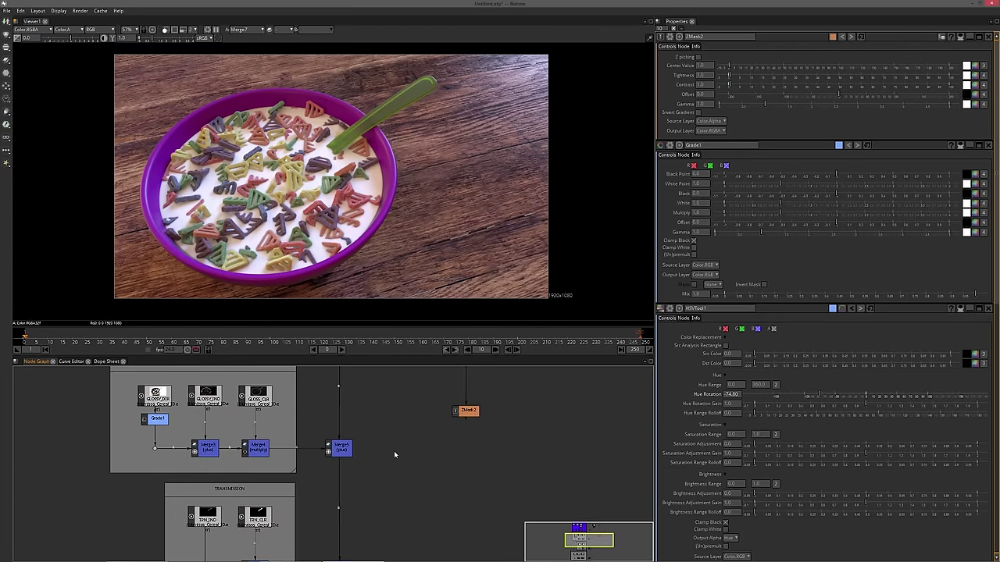
Connect Grade1's mask to ZMask2 and set ZMask2's Center Value to 3 to matte the wooden table
scroll(393, 456, up, 2)
drag(80, 432, 508, 428)
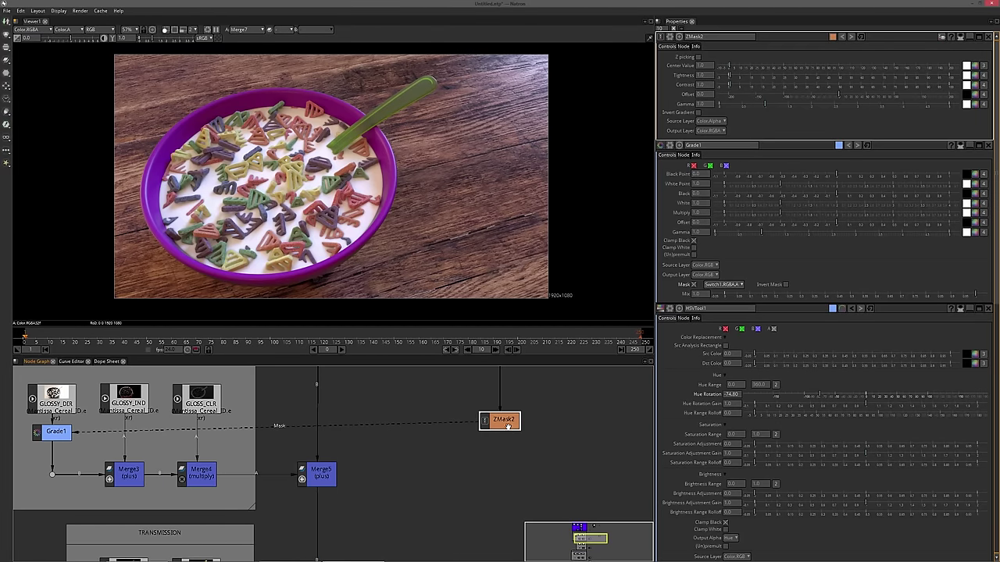
key(1)
click(712, 65)
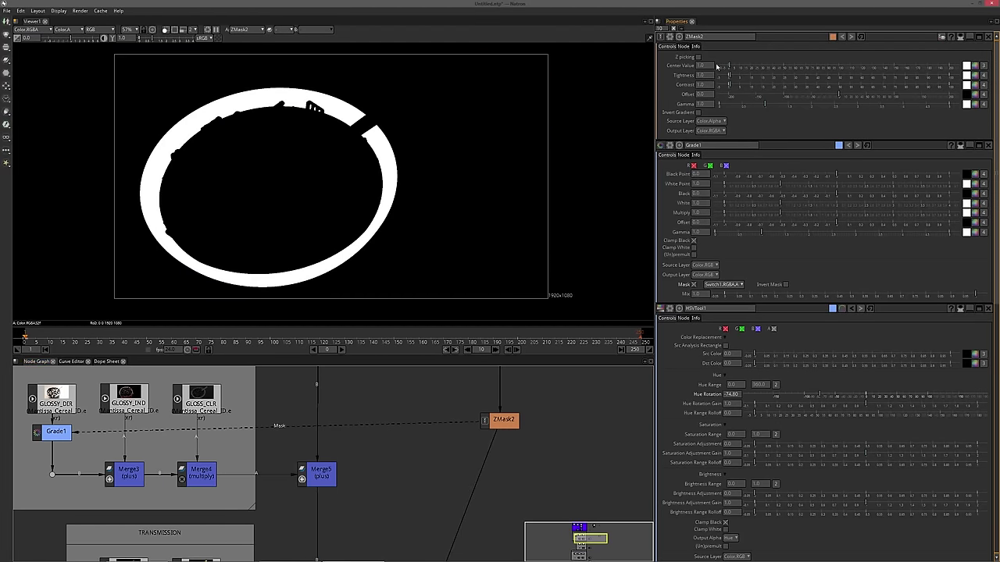
text(2)
key(Return)
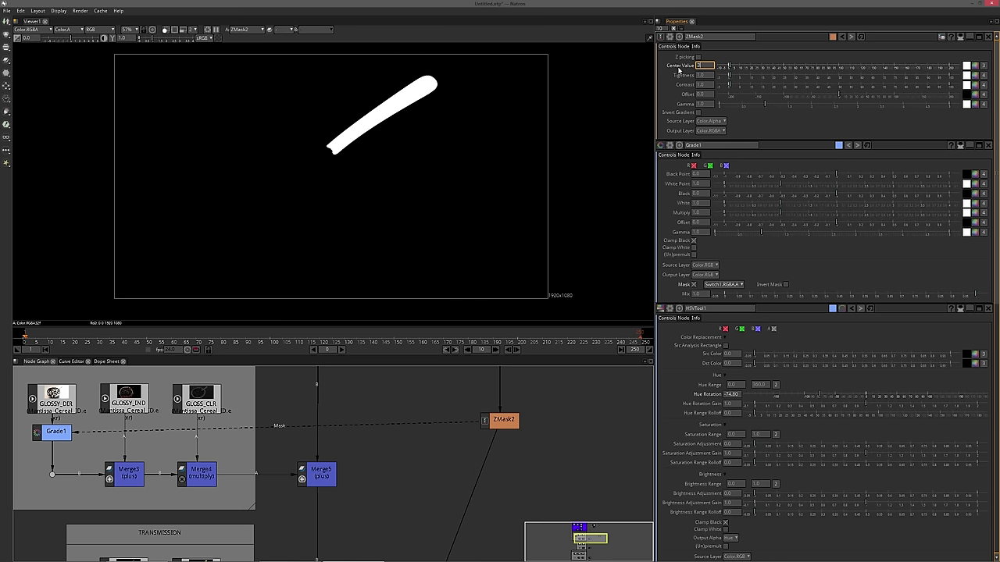
key(Return)
Switch the viewer from ZMask2 back to the Merge7 output
mouse_move(453, 435)
mouse_down()
mouse_move(416, 438)
mouse_move(472, 431)
mouse_up()
drag(291, 432, 412, 416)
drag(457, 481, 422, 442)
scroll(420, 444, down, 4)
drag(401, 553, 396, 486)
click(397, 538)
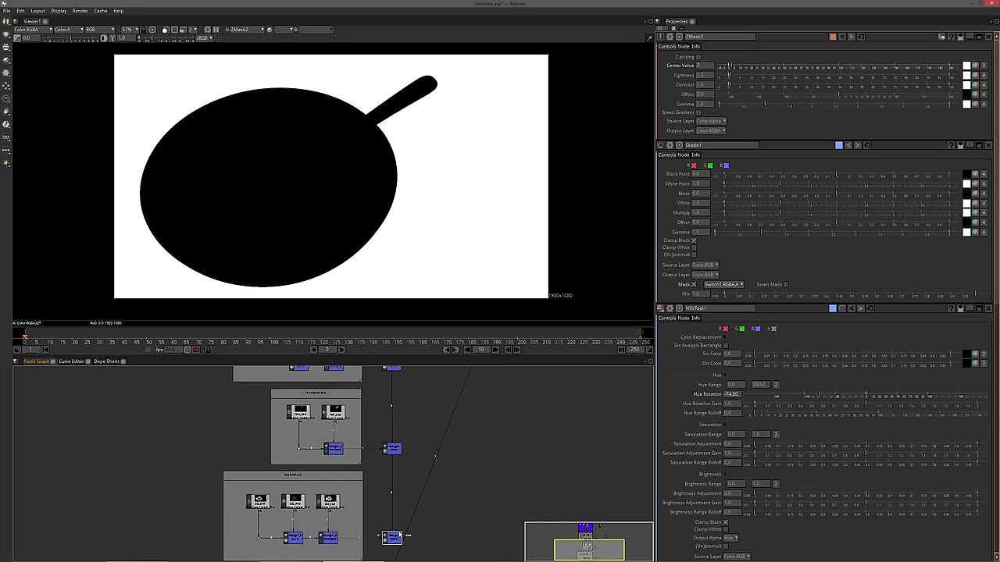
drag(435, 399, 425, 369)
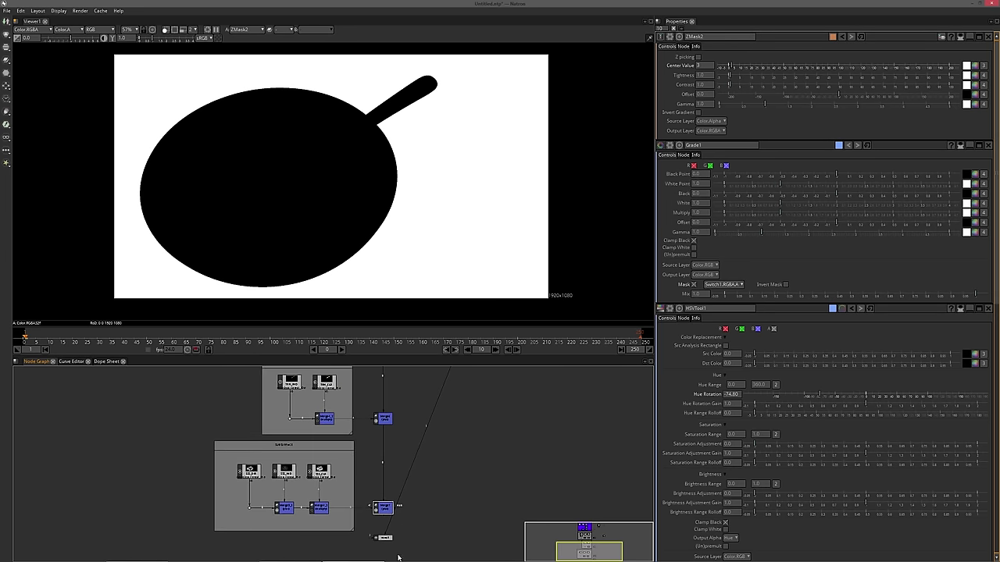
click(381, 508)
key(1)
scroll(408, 460, up, 3)
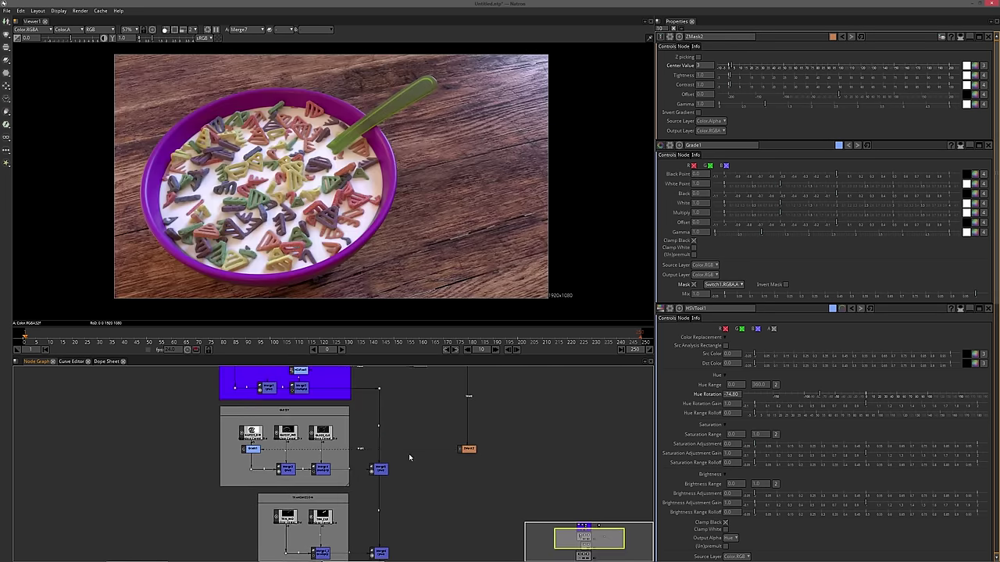
scroll(409, 471, up, 2)
Choose Switch1.RGBA.R as the mask channel of the Grade1 node
click(129, 457)
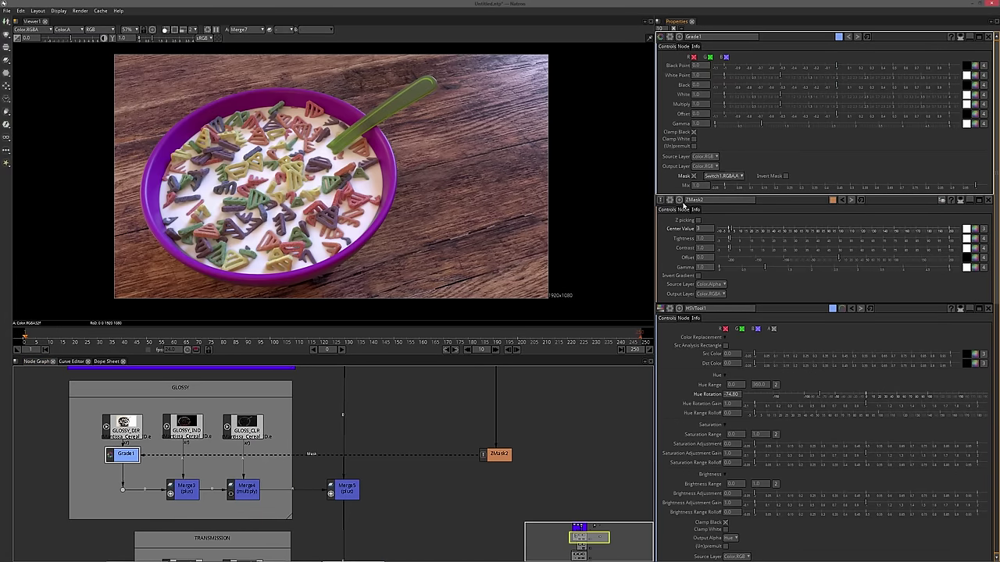
click(705, 157)
click(723, 163)
click(720, 176)
click(722, 170)
Try low and high Multiply values on Grade1, and set Multiply to 2.17725 for the table's glossy reflections
drag(779, 103, 729, 108)
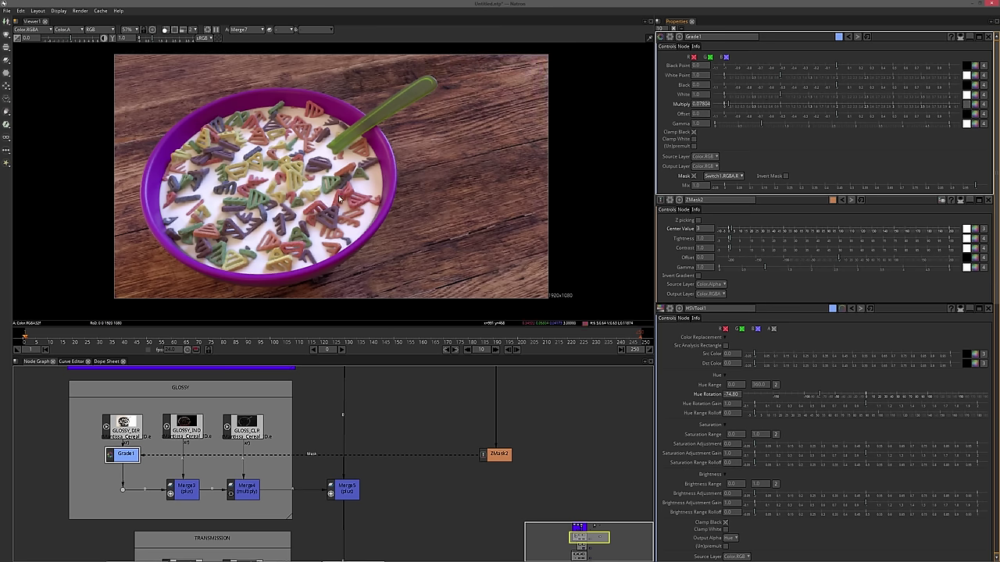
drag(725, 108, 943, 107)
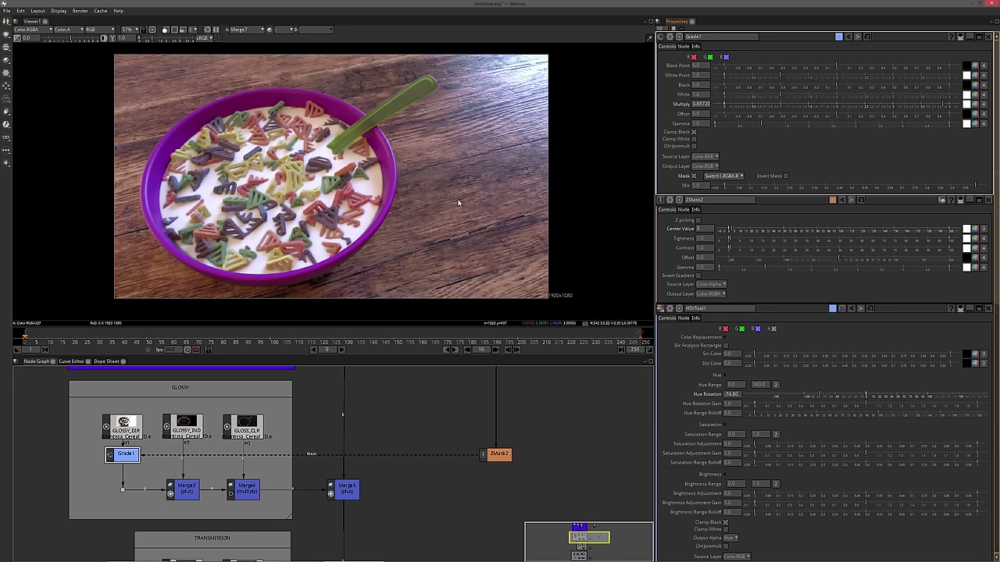
drag(942, 104, 845, 107)
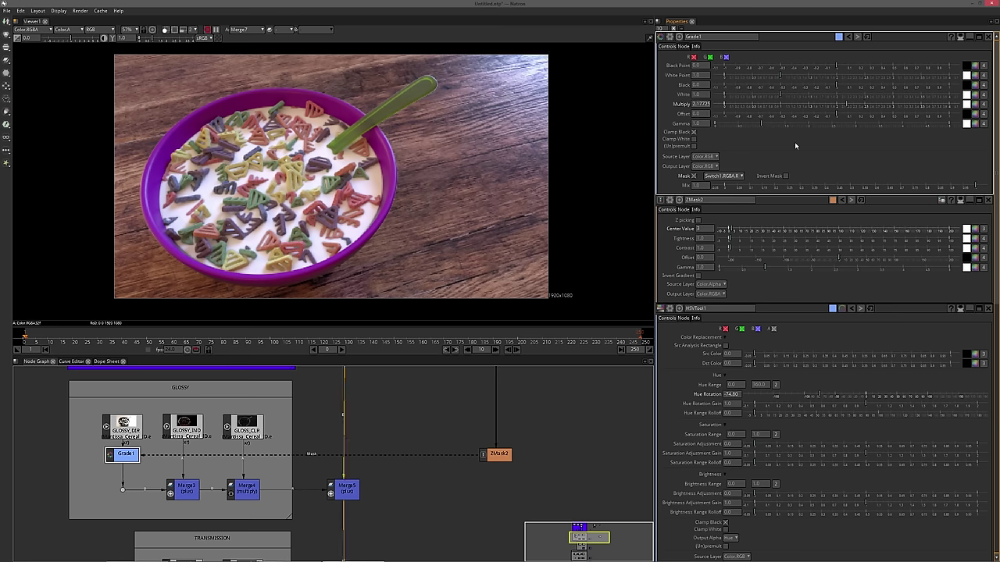
Examine the TRN_IND and TRN_CLR passes of the TRANSMISSION group individually in the viewer
drag(127, 456, 211, 441)
click(439, 422)
scroll(440, 422, up, 1)
drag(439, 422, 400, 458)
scroll(407, 425, down, 2)
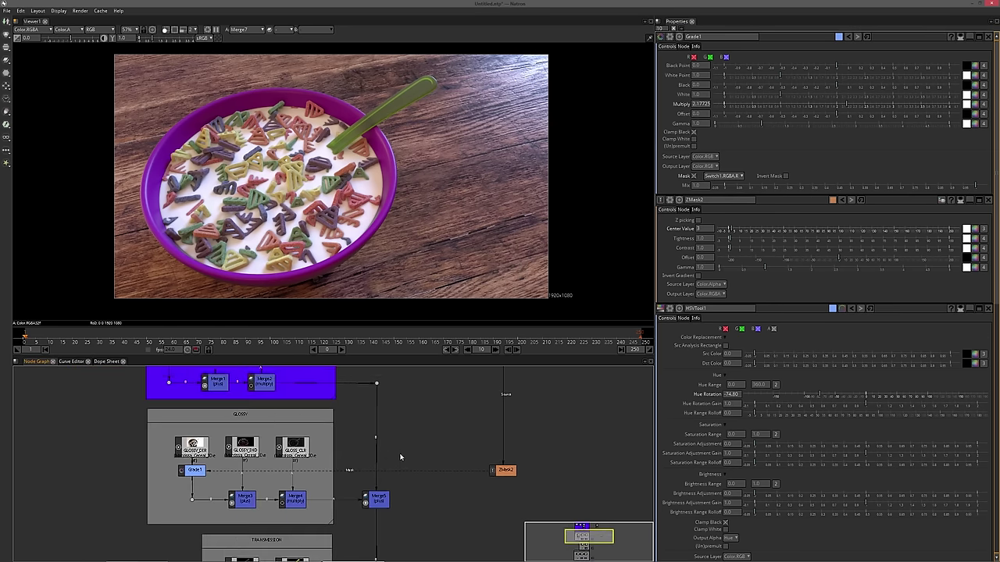
scroll(399, 457, down, 3)
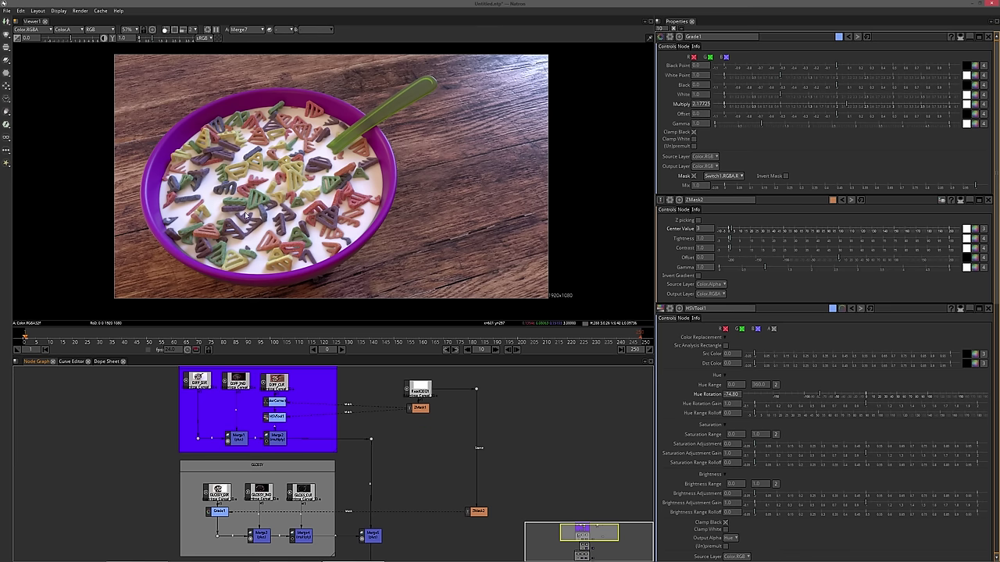
drag(390, 479, 374, 413)
scroll(351, 460, up, 1)
scroll(306, 460, up, 2)
drag(306, 460, 308, 440)
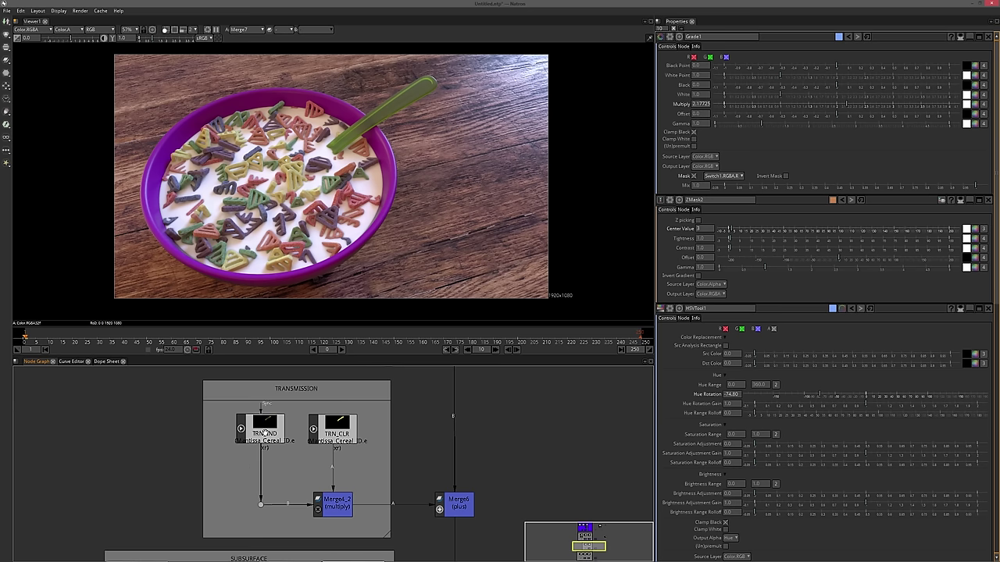
click(345, 432)
click(265, 433)
drag(387, 444, 351, 452)
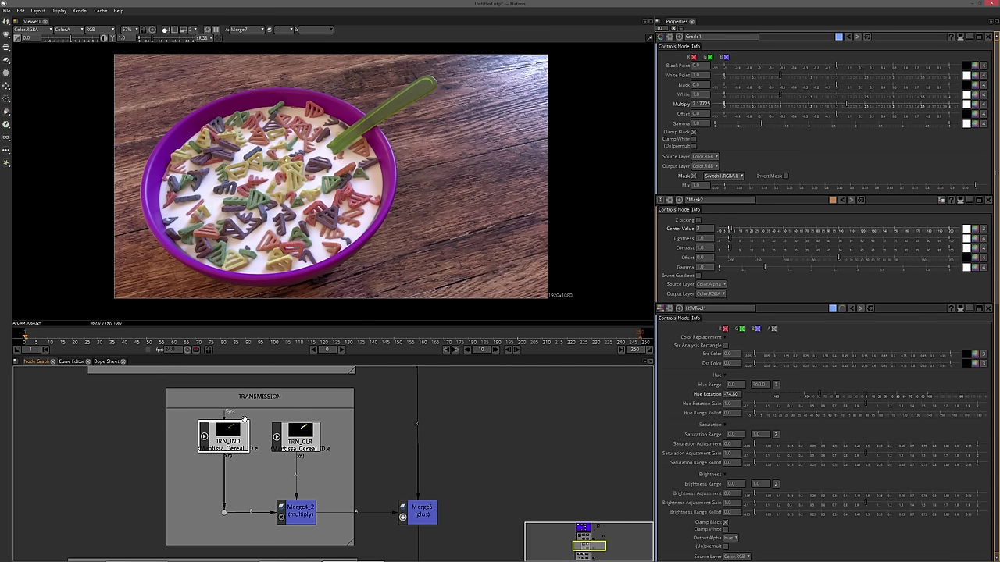
key(1)
click(301, 442)
key(1)
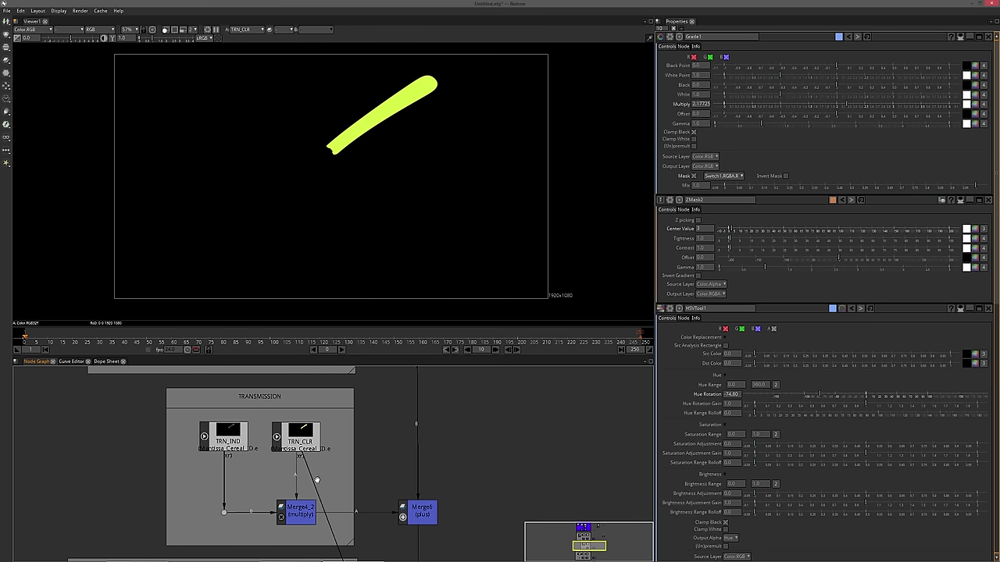
Duplicate the ZMask2 node
drag(319, 465, 310, 443)
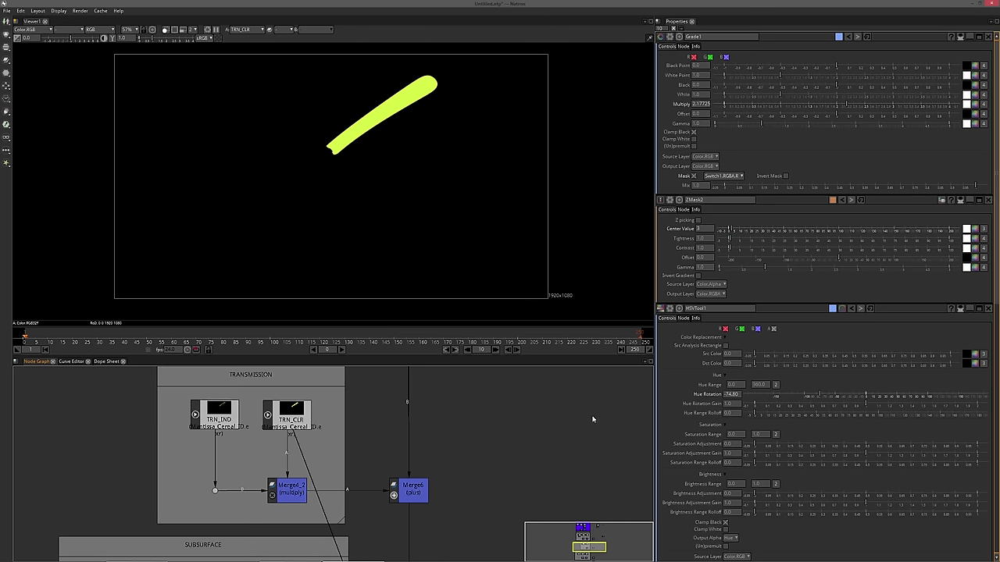
scroll(492, 418, down, 5)
drag(484, 421, 398, 469)
click(278, 495)
drag(356, 517, 258, 392)
key(ctrl+v)
mouse_move(361, 545)
mouse_down()
mouse_move(408, 418)
mouse_move(401, 500)
mouse_move(466, 526)
mouse_move(362, 536)
mouse_up()
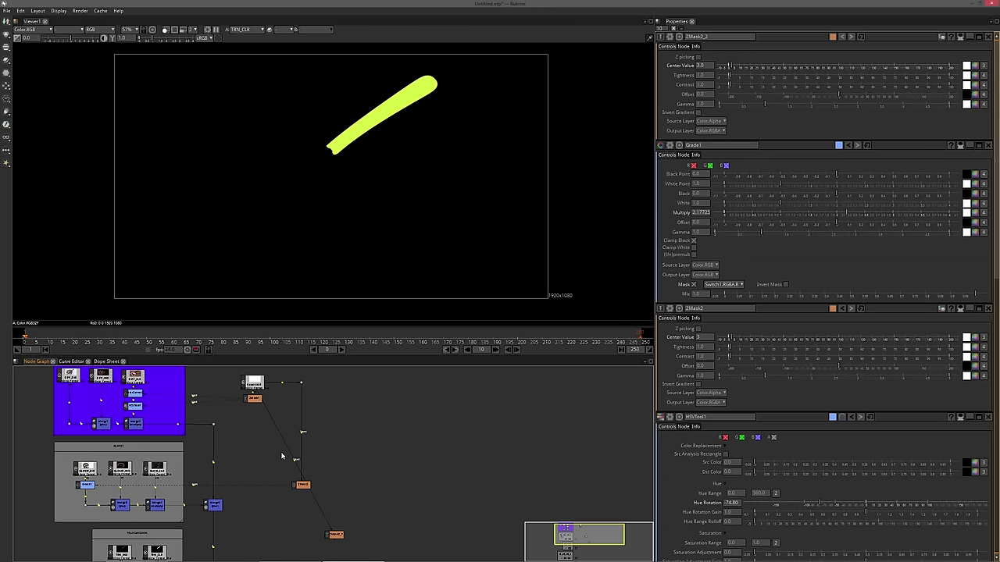
Route the ReadOIIO1 object-index connection through a new dot down to ZMask2_2 and place the node beside the TRANSMISSION group
drag(293, 460, 331, 400)
drag(361, 491, 395, 383)
drag(367, 452, 358, 484)
drag(357, 483, 395, 419)
scroll(348, 483, up, 3)
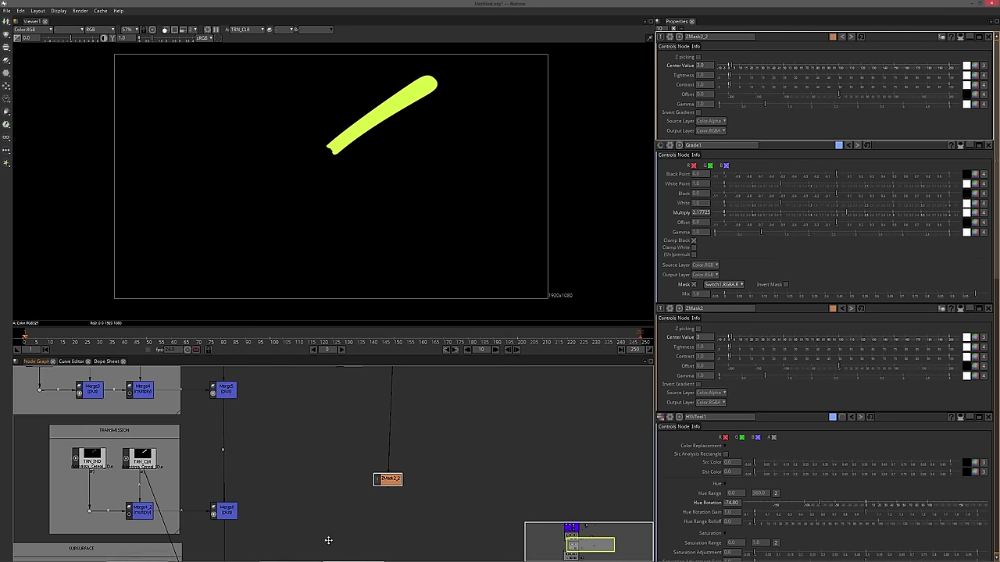
mouse_move(391, 480)
mouse_down()
mouse_move(408, 481)
mouse_move(399, 486)
mouse_up()
drag(333, 521, 402, 487)
scroll(283, 474, up, 1)
drag(274, 439, 277, 417)
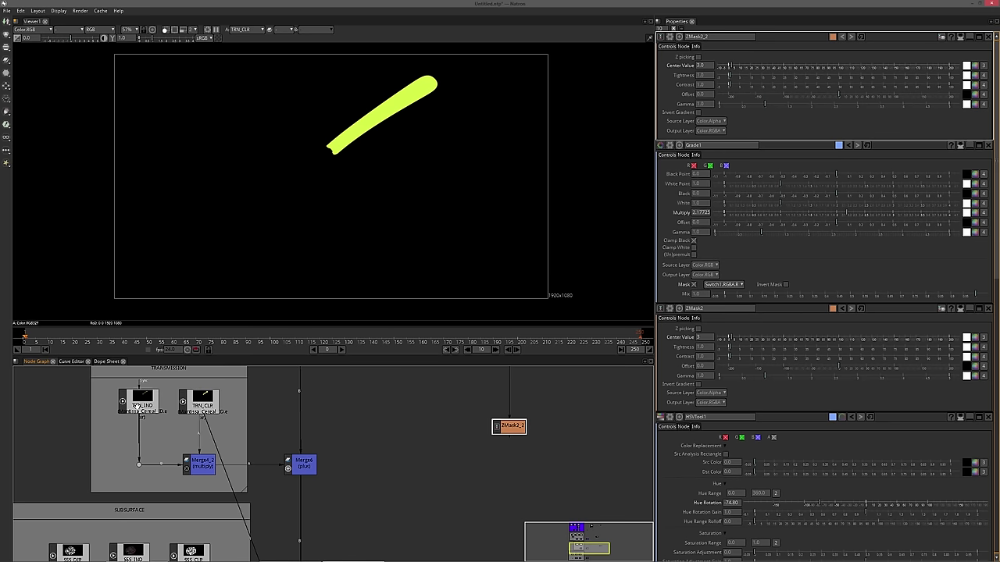
Insert an HSVTool node after TRN_IND, masked by ZMask2_2 with Switch1.RGBA.R as mask channel, and view its output
click(137, 406)
key(Tab)
text(hsv)
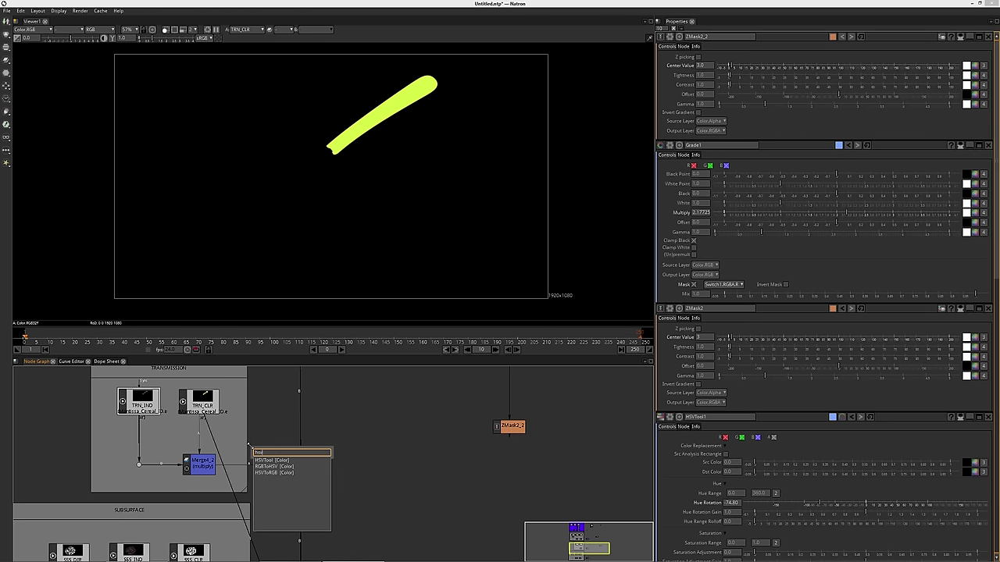
key(Return)
drag(158, 428, 500, 426)
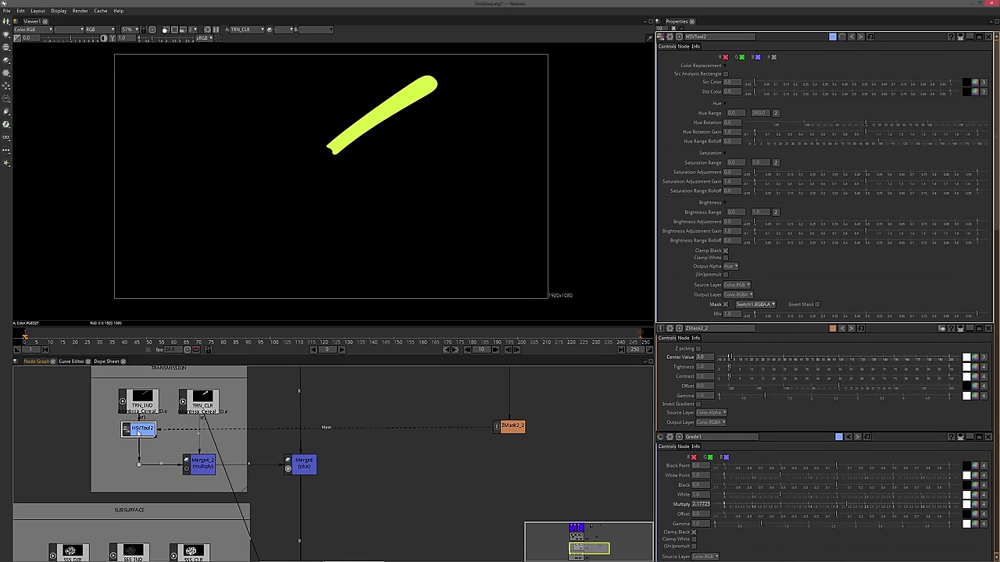
key(1)
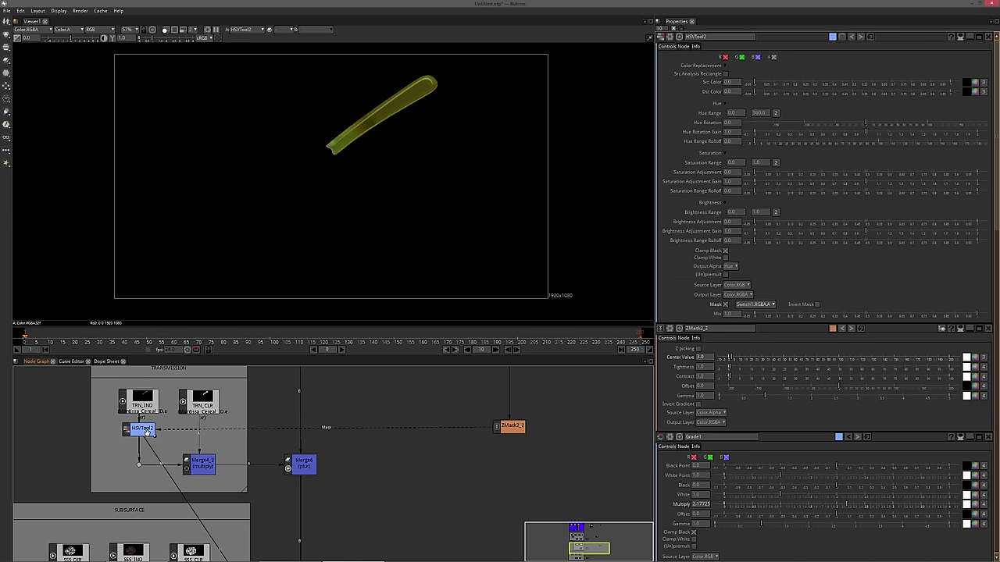
click(752, 303)
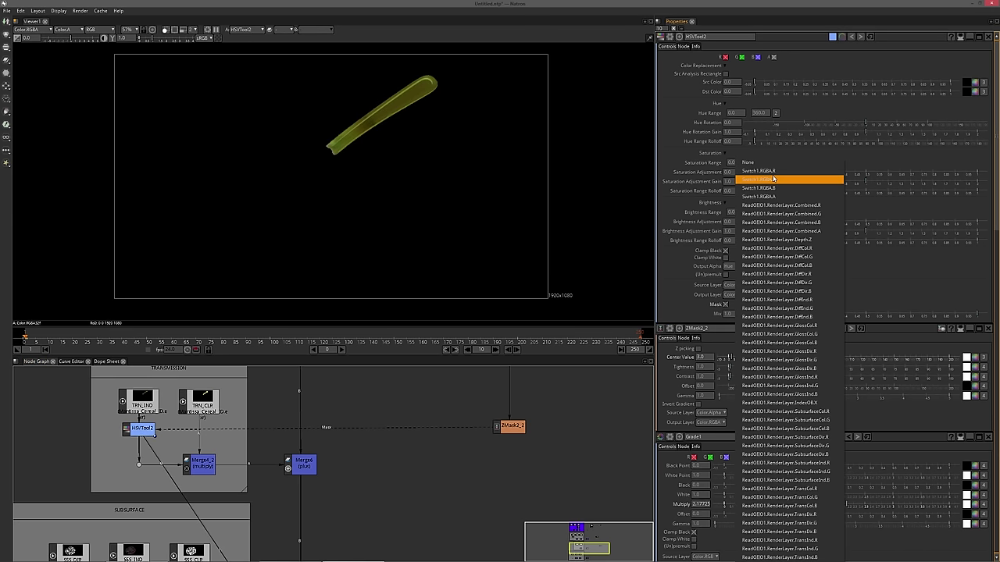
click(770, 172)
Show the Merge7 output in the viewer and set HSVTool2's Hue Rotation to 120.30
scroll(355, 489, down, 2)
drag(354, 489, 326, 431)
click(293, 512)
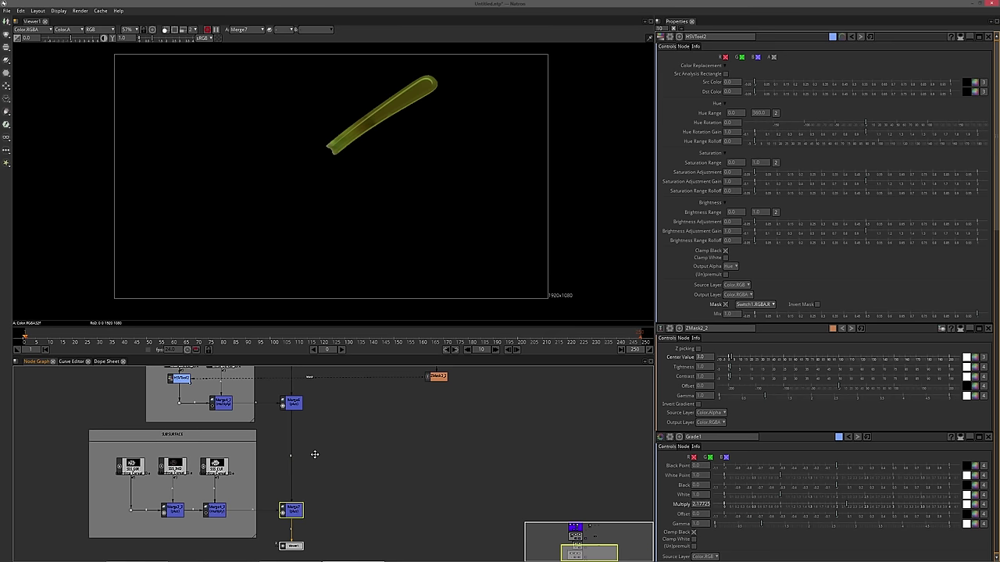
key(1)
scroll(313, 453, up, 3)
click(131, 441)
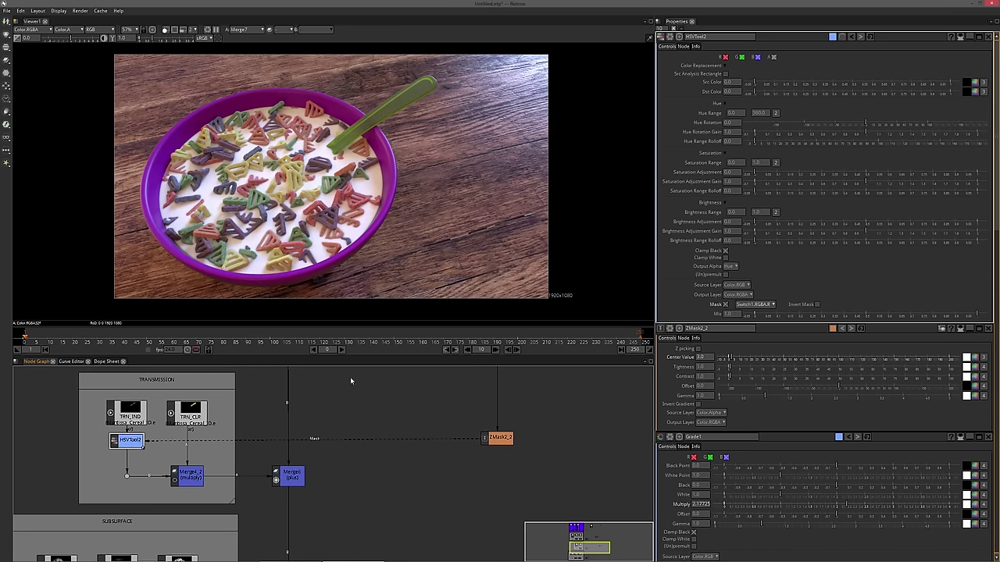
drag(852, 120, 941, 125)
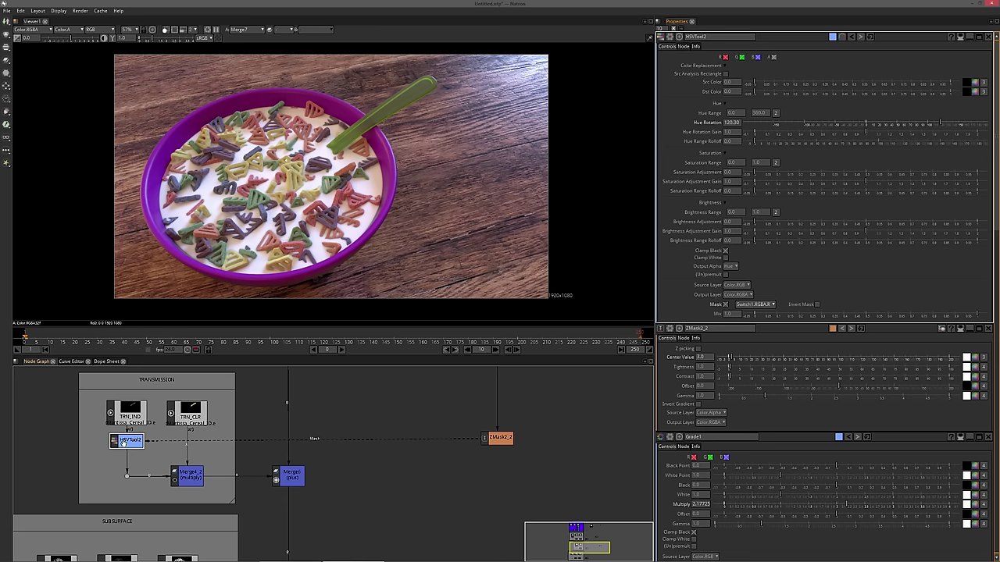
Extract HSVTool2 from the TRN_IND branch and insert it between TRN_CLR and Merge4_2, with ZMask2_2 as its mask
drag(128, 441, 265, 442)
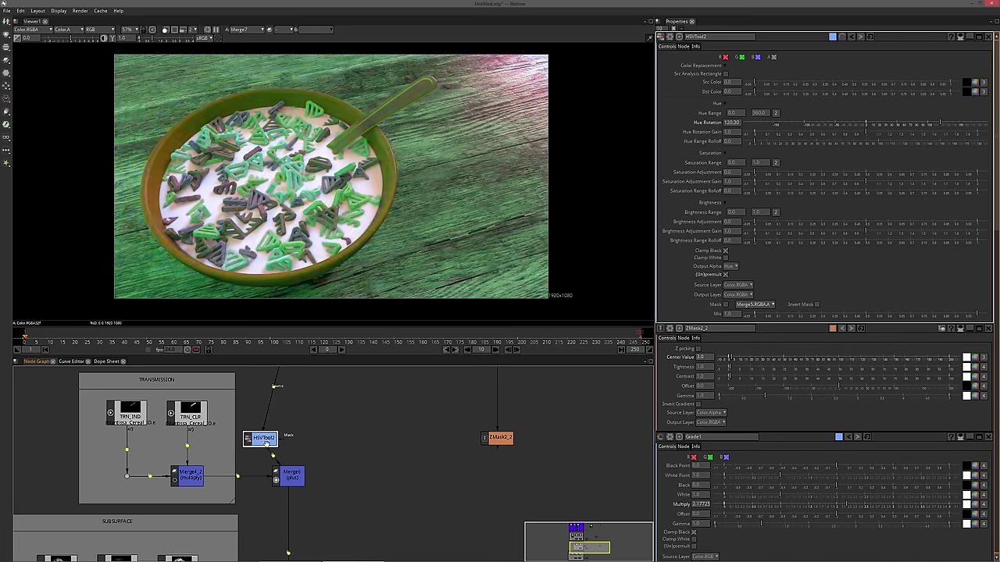
key(ctrl+shift+x)
drag(333, 441, 497, 438)
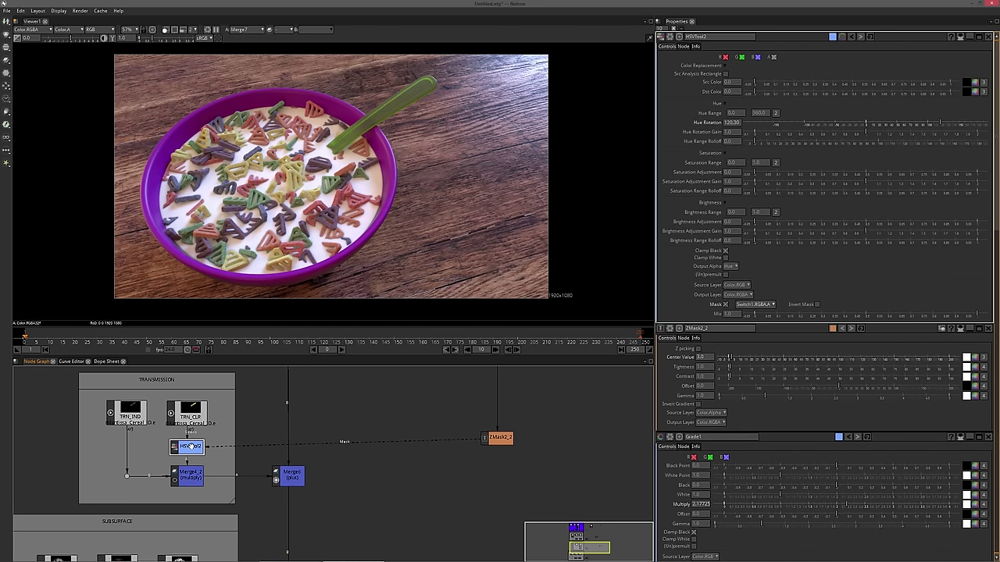
drag(192, 446, 191, 437)
Choose Switch1.RGBA.R as HSVTool2's mask channel and set its Hue Rotation to 75.50
click(763, 305)
click(773, 171)
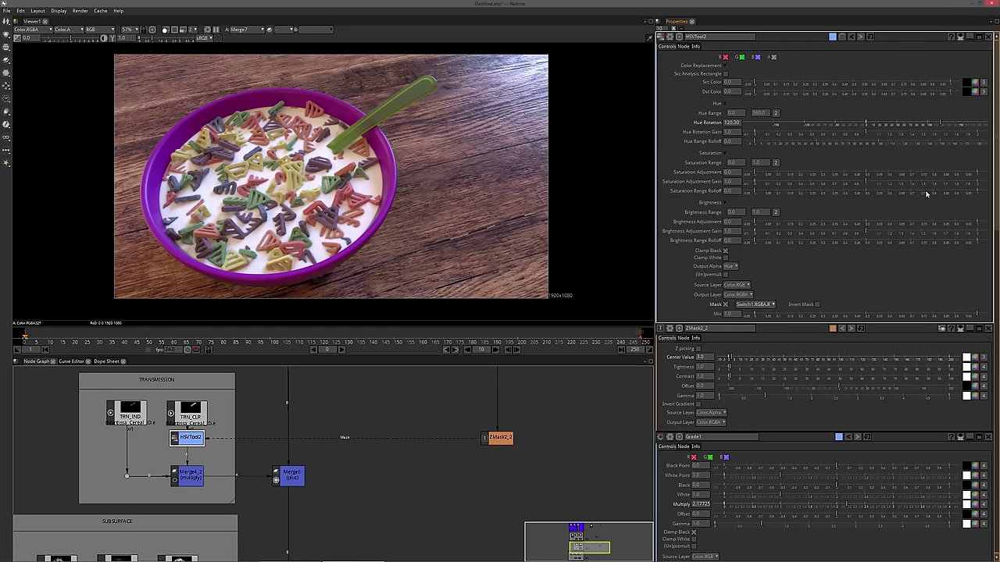
mouse_move(920, 125)
mouse_down()
mouse_move(898, 125)
mouse_move(912, 125)
mouse_up()
Duplicate HSVTool2 into the TRN_IND branch with ZMask2_2 as mask, and set the copy's Hue Rotation to 88.70
drag(226, 442, 468, 466)
key(ctrl+v)
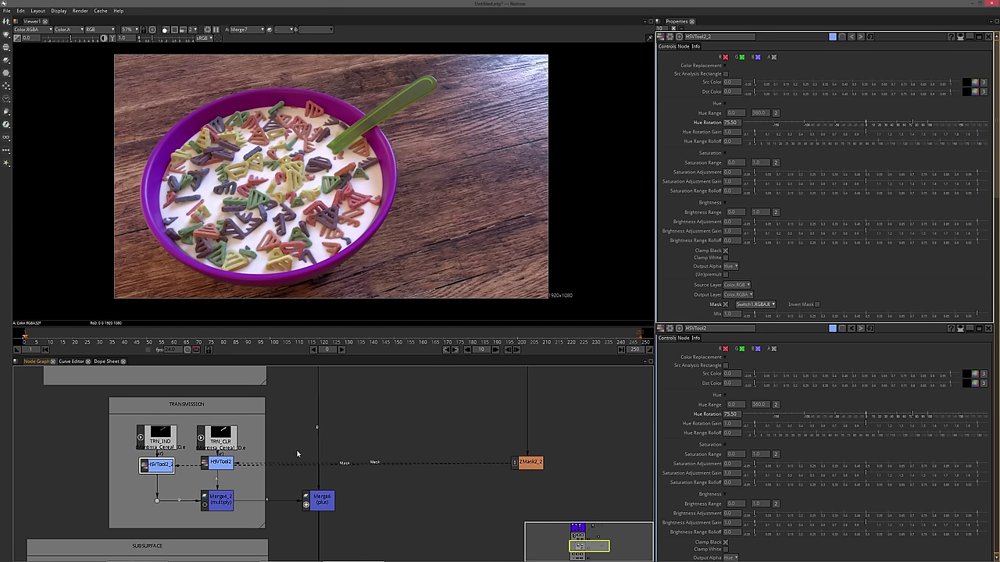
drag(158, 465, 158, 462)
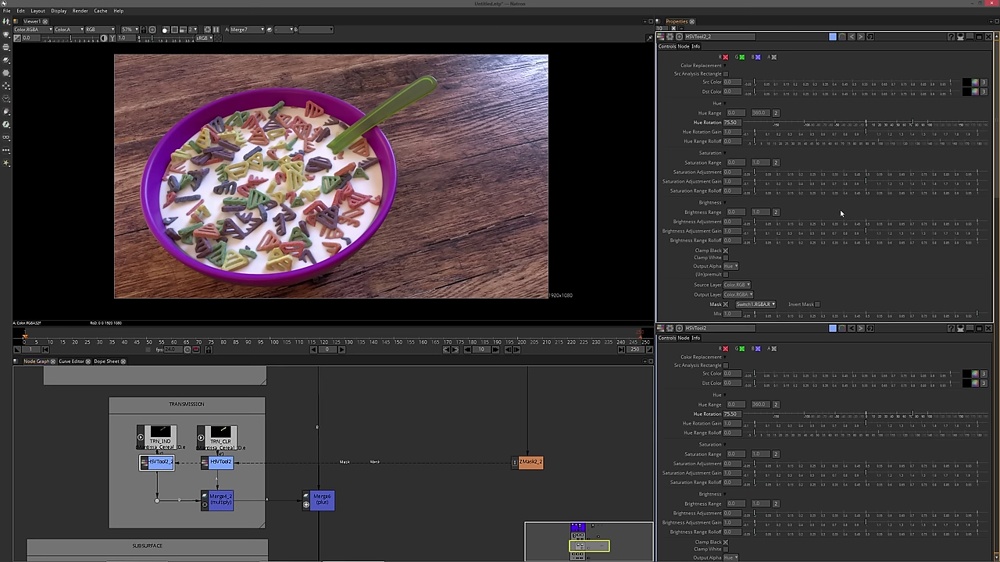
mouse_move(904, 126)
mouse_down()
mouse_move(842, 124)
mouse_move(923, 123)
mouse_up()
View the ZMask2_2 matte and set its Center Value to 2 to isolate the spoon
drag(327, 447, 307, 469)
double_click(515, 484)
drag(468, 404, 450, 419)
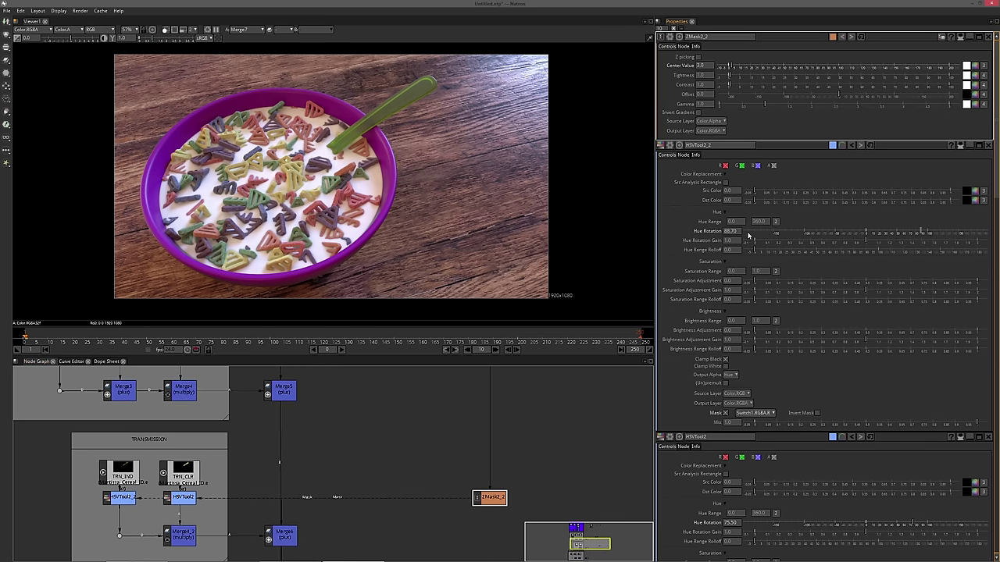
key(1)
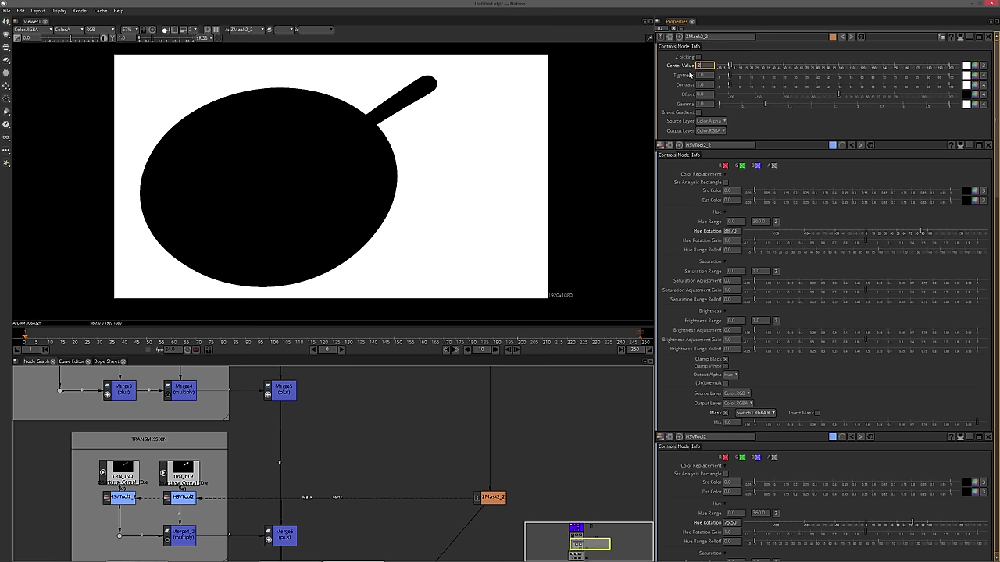
key(Return)
Switch the viewer from ZMask2_2 back to the Merge7 output
drag(403, 460, 420, 373)
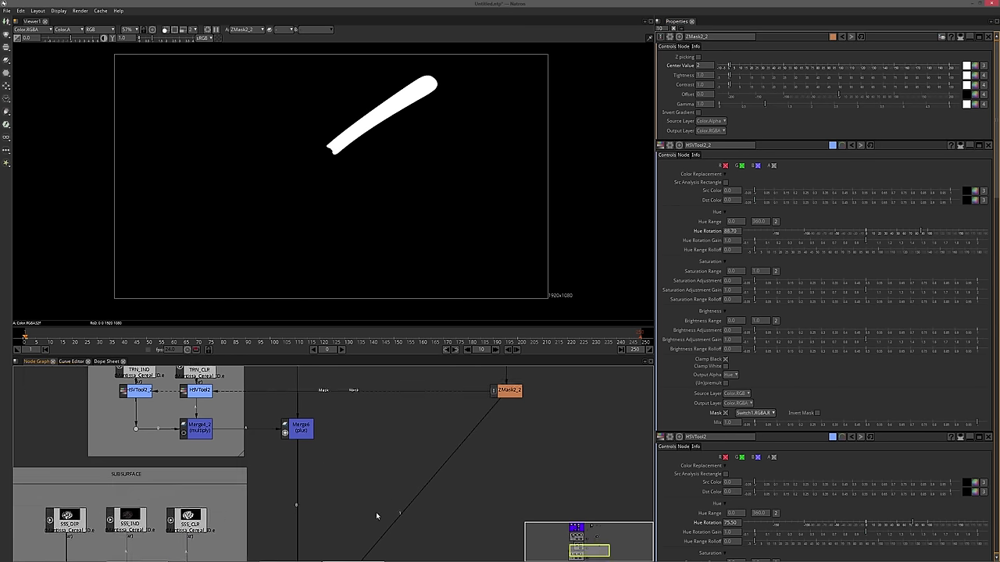
drag(377, 513, 395, 374)
click(325, 406)
key(1)
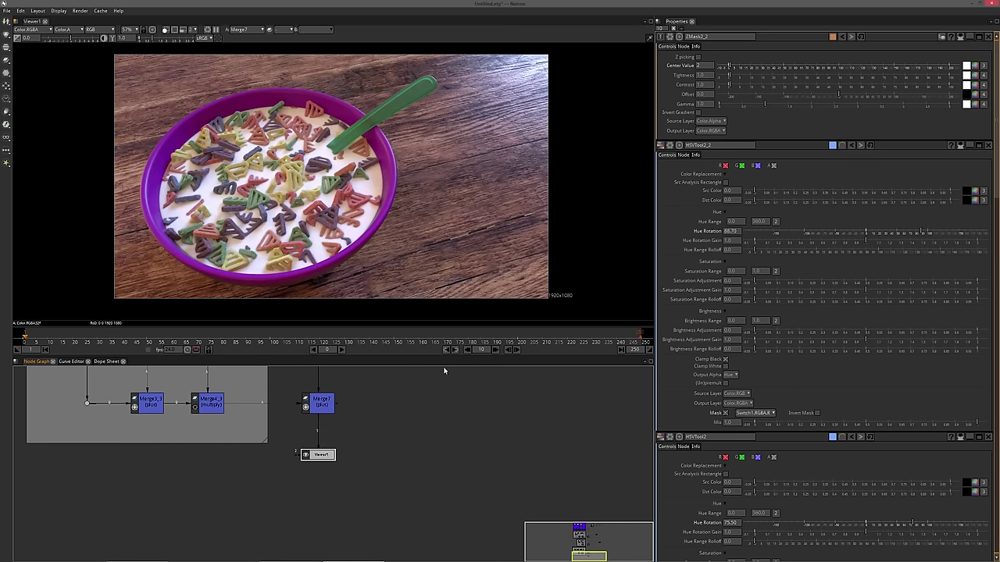
Disable HSVTool2_2 under TRN_IND and set HSVTool2's Hue Rotation to -92.50 for the spoon
scroll(393, 429, up, 5)
scroll(398, 442, up, 3)
click(261, 461)
click(187, 461)
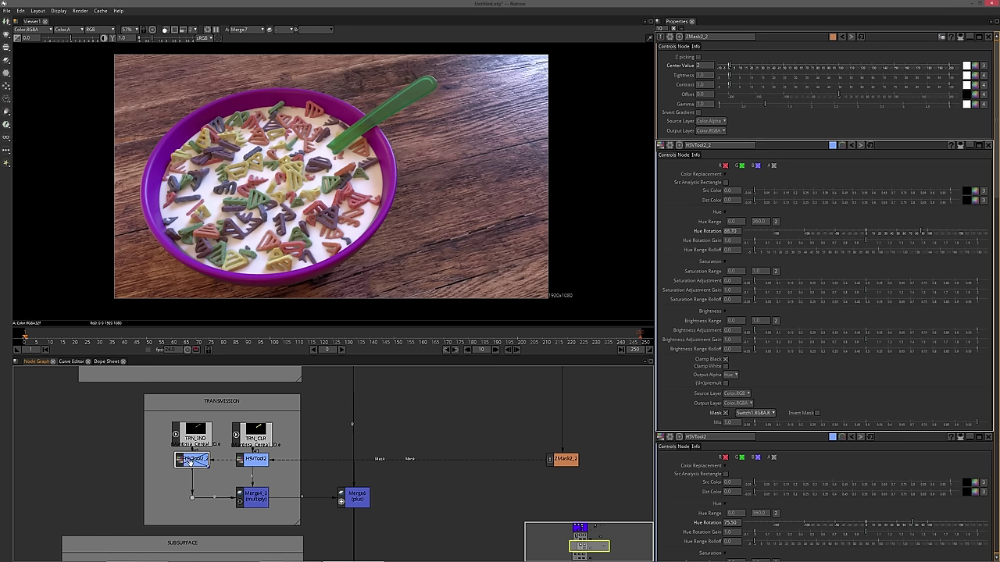
double_click(255, 460)
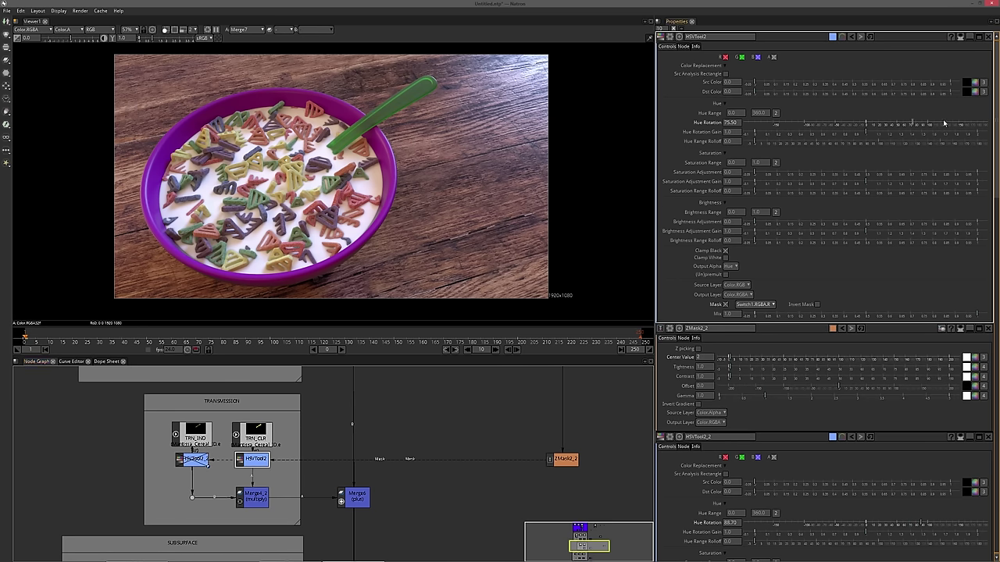
drag(939, 123, 807, 125)
Delete HSVTool2_2 and reconnect TRN_IND to the dot feeding Merge4_2
click(194, 462)
key(Delete)
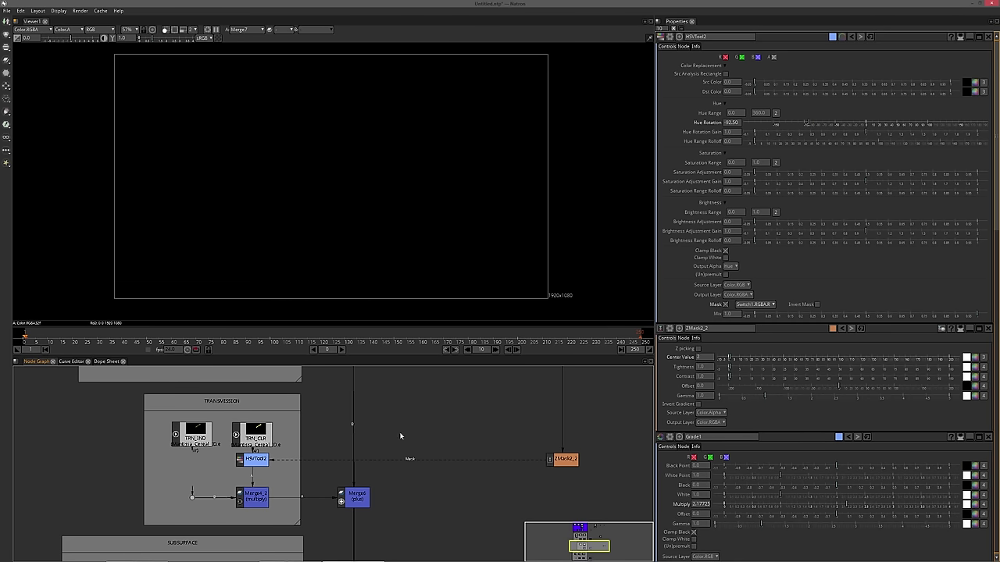
drag(186, 485, 194, 442)
Examine the recoloured spoon up close and within the whole render
scroll(358, 147, up, 10)
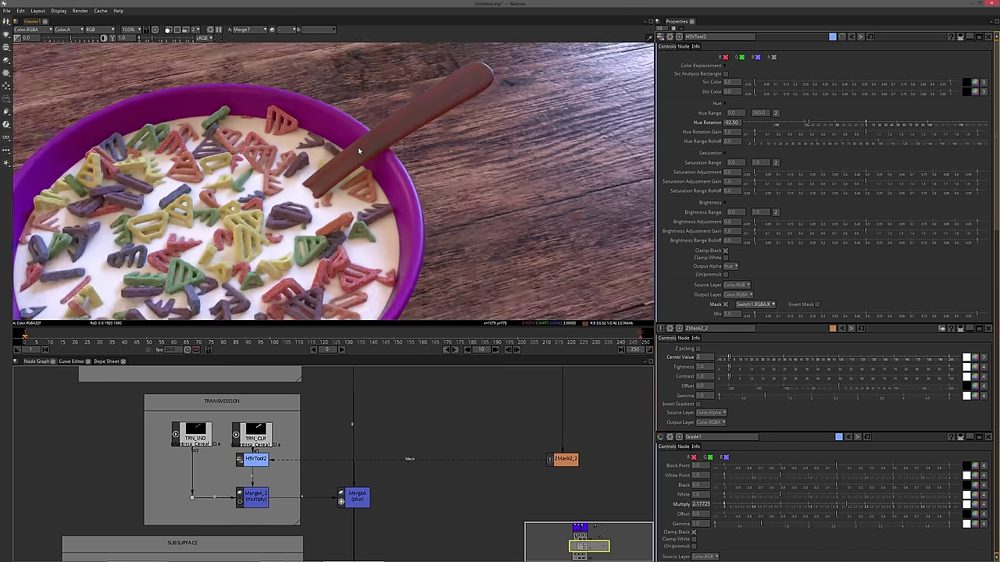
scroll(397, 189, down, 10)
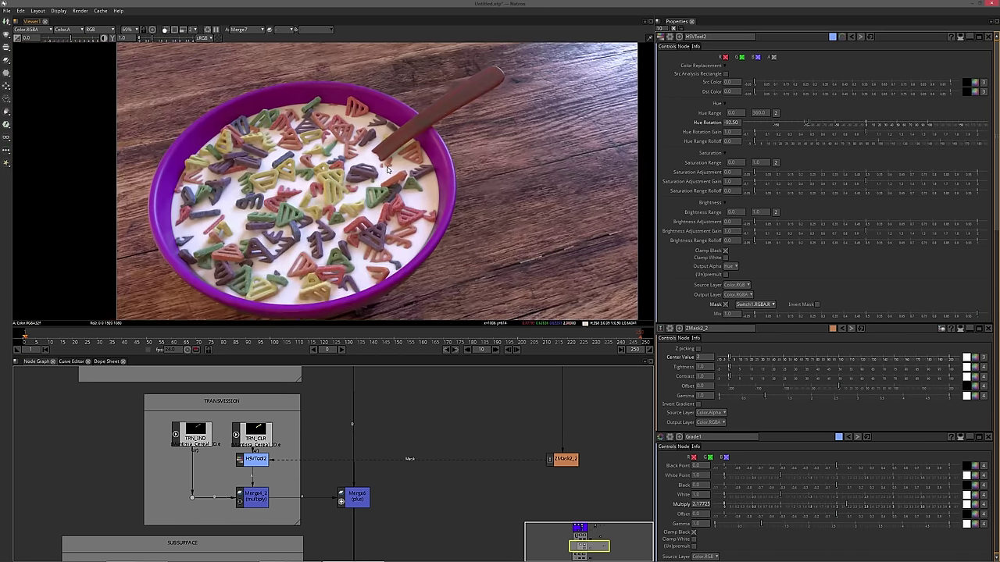
drag(513, 424, 424, 414)
scroll(434, 423, down, 2)
drag(329, 222, 319, 207)
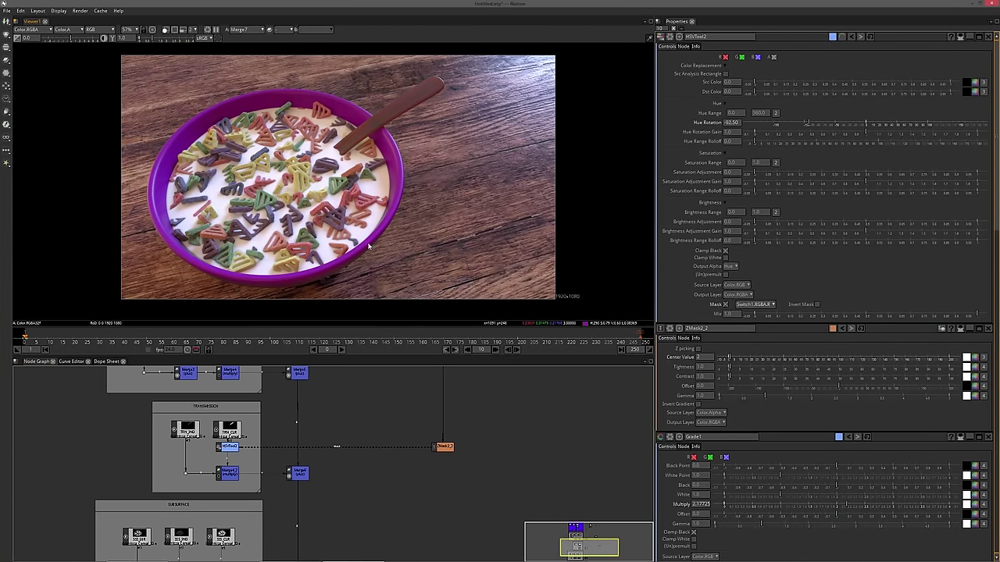
Enlarge the node graph and examine the pass groups from DIFFUSE to SUBSURFACE with their correction and mask nodes
scroll(316, 449, down, 3)
key(space)
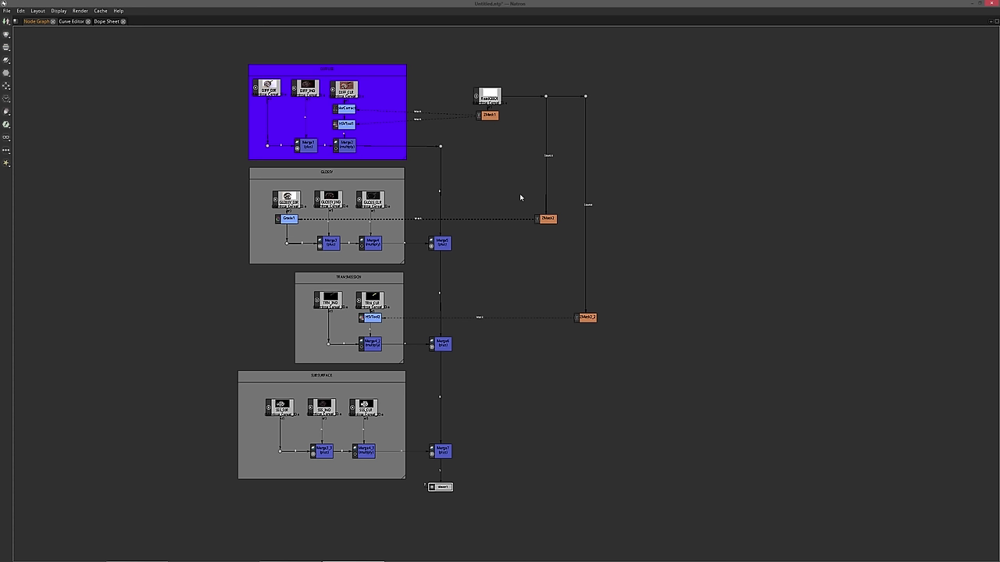
scroll(492, 169, up, 2)
drag(474, 146, 517, 283)
scroll(341, 211, up, 1)
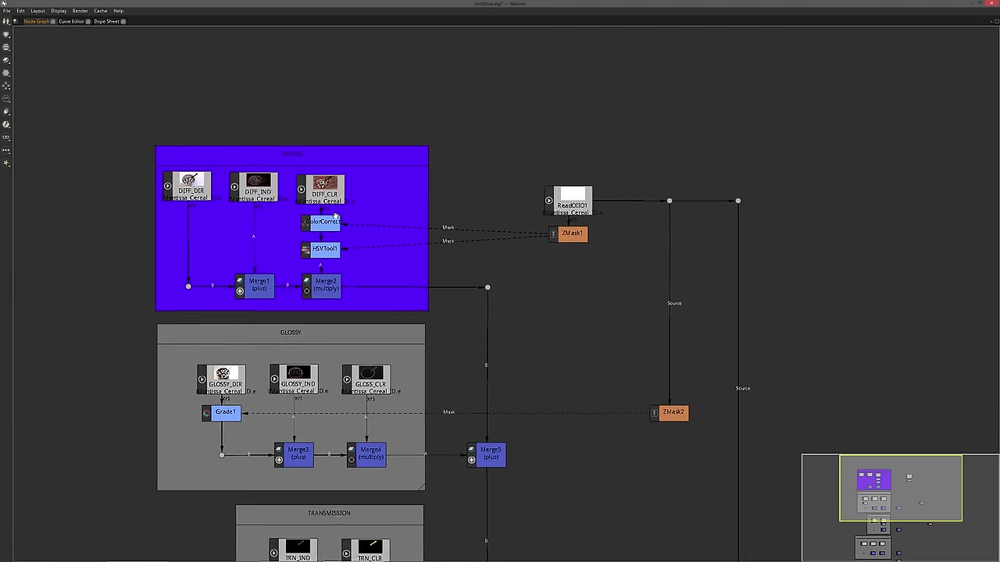
drag(149, 153, 236, 147)
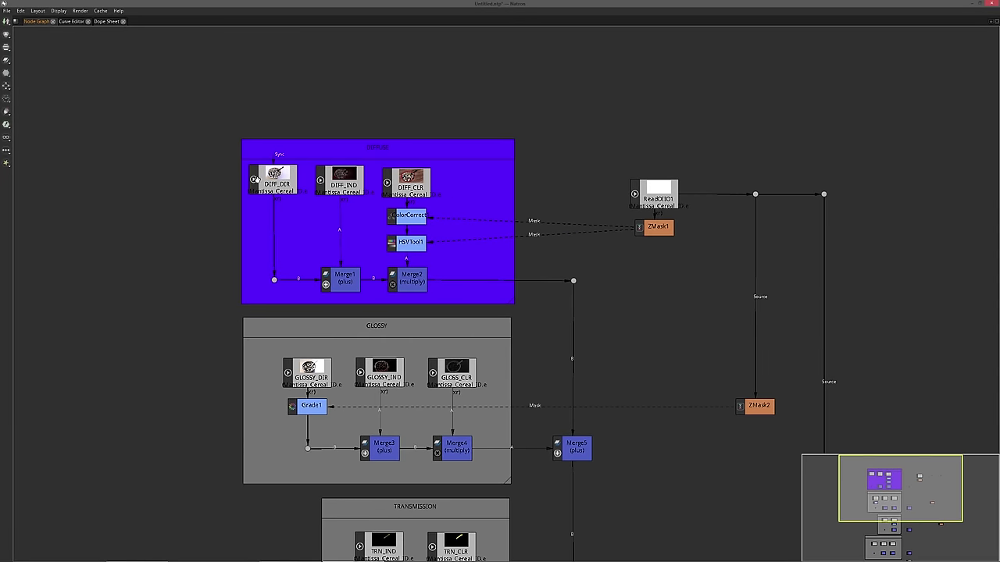
drag(258, 231, 252, 125)
drag(434, 394, 372, 170)
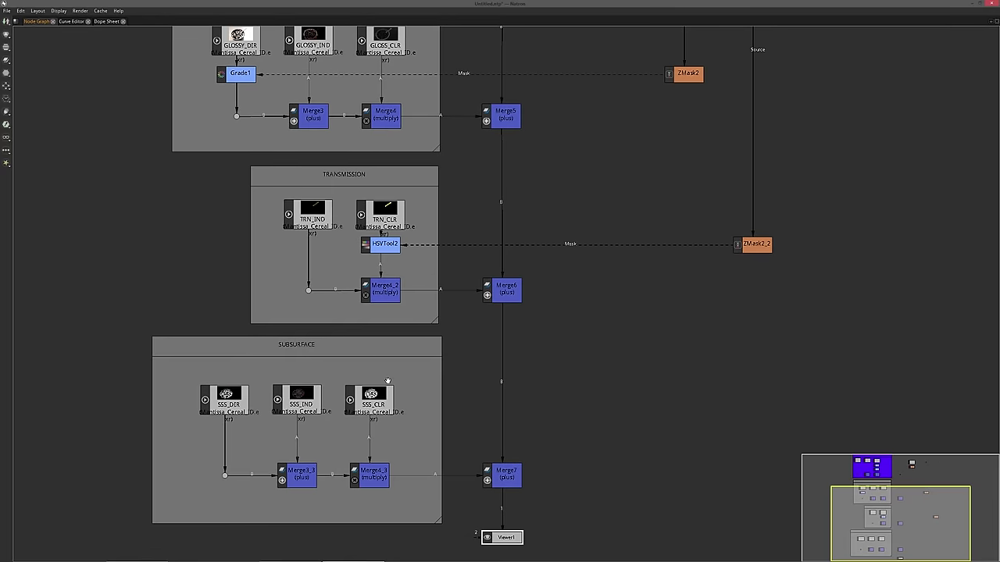
drag(388, 381, 382, 394)
scroll(462, 336, up, 7)
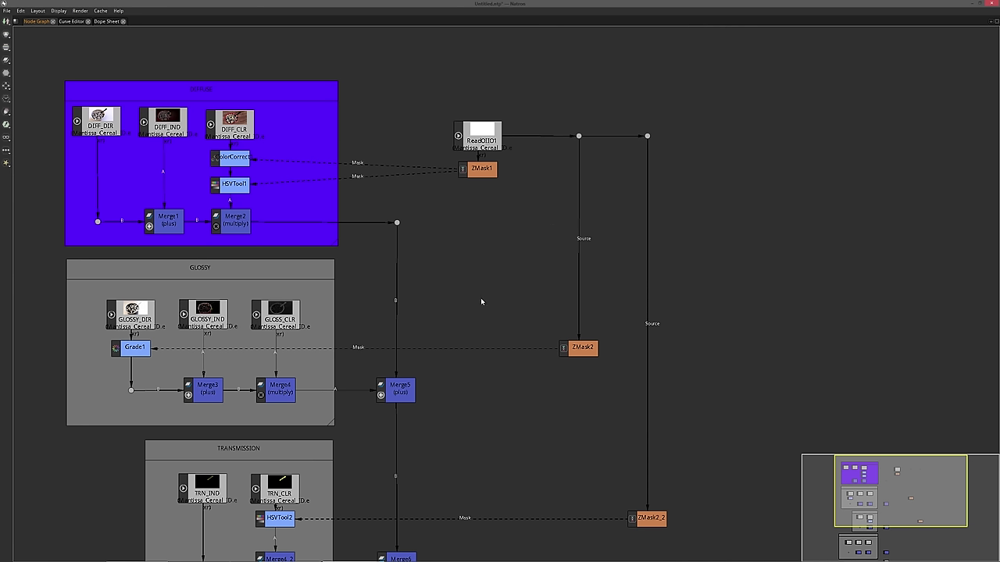
Enlarge the viewer and examine the complete Merge7 render of the bowl, spoon and table
key(space)
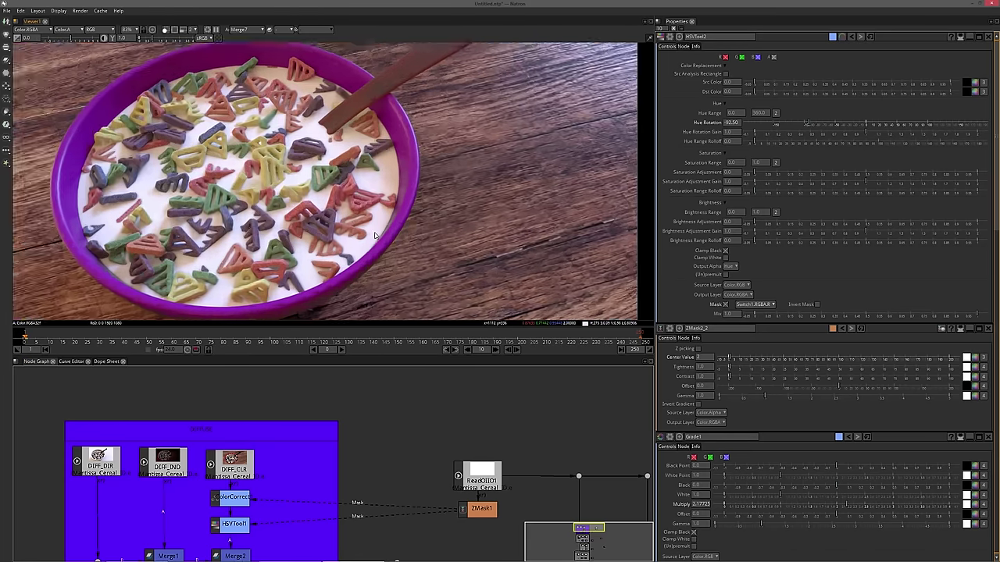
scroll(378, 231, up, 2)
drag(411, 196, 449, 296)
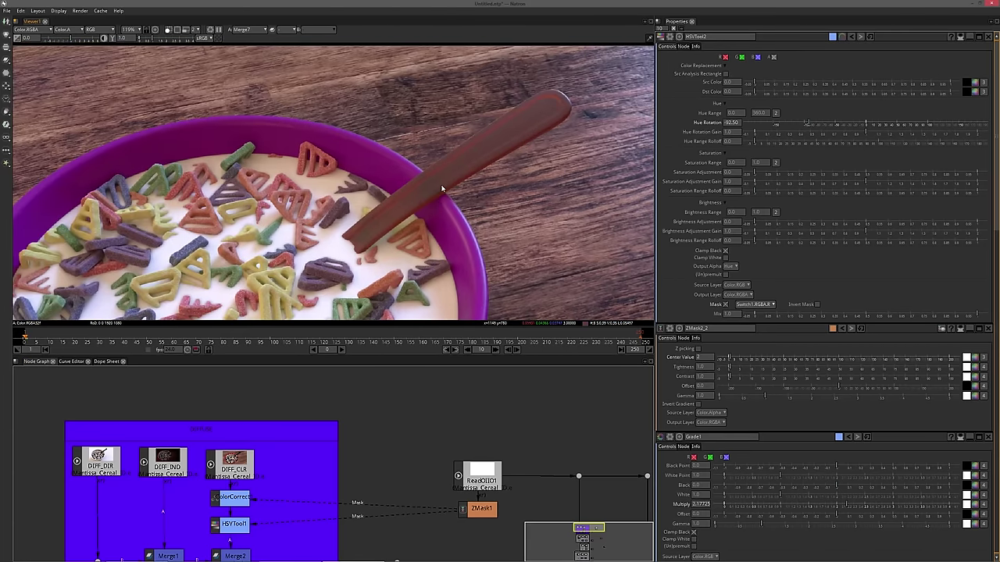
key(space)
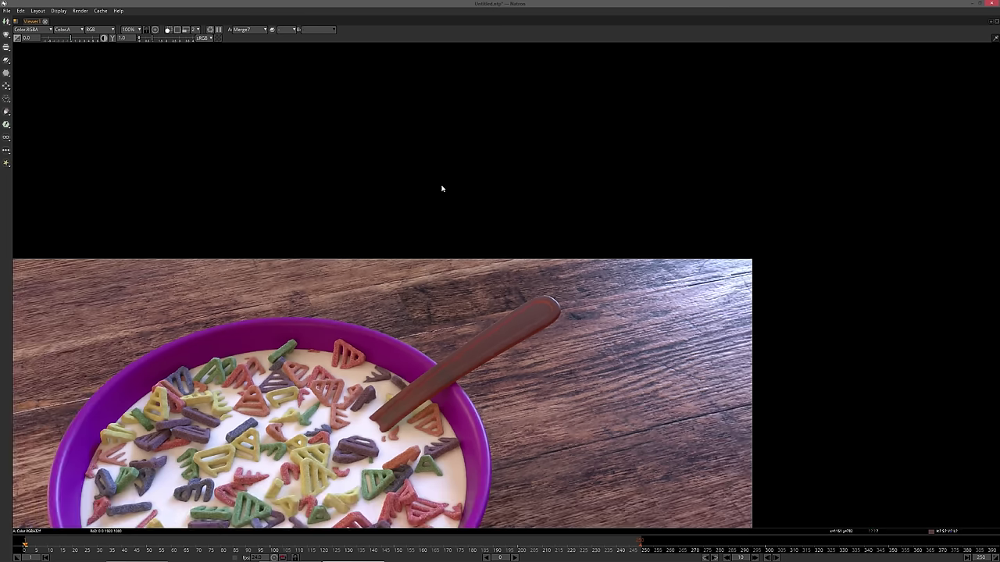
key(f)
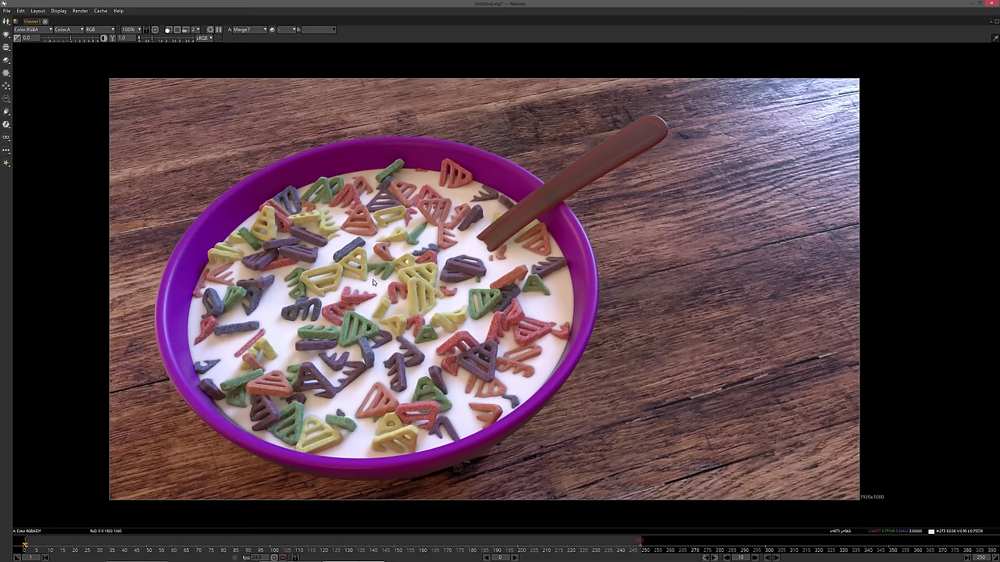
drag(456, 334, 458, 325)
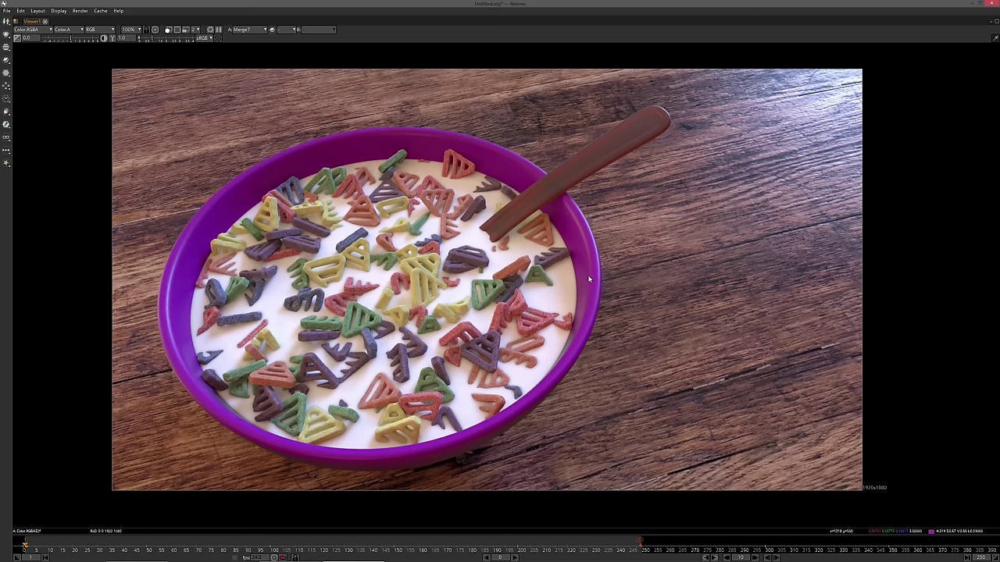
mouse_move(550, 323)
mouse_down()
mouse_move(559, 313)
mouse_move(540, 314)
mouse_up()
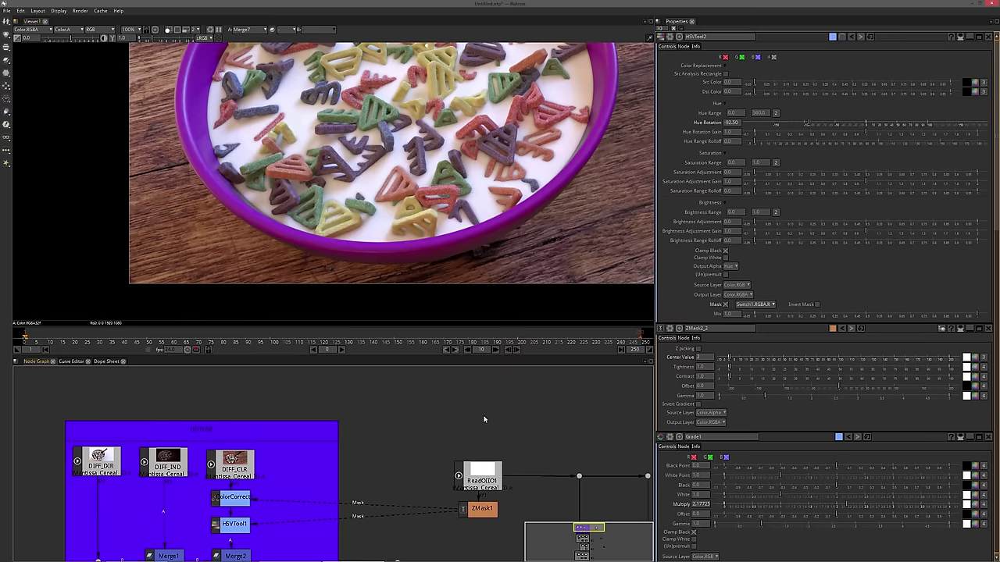
Enlarge the node graph again and review the finished compositing tree as a whole
key(space)
scroll(420, 271, down, 1)
scroll(453, 235, down, 1)
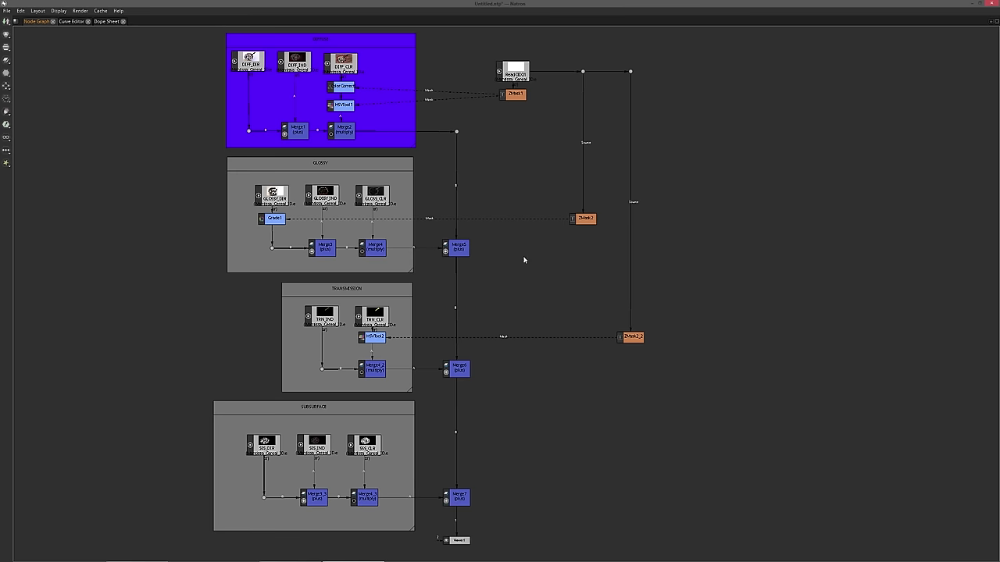
drag(481, 277, 493, 278)
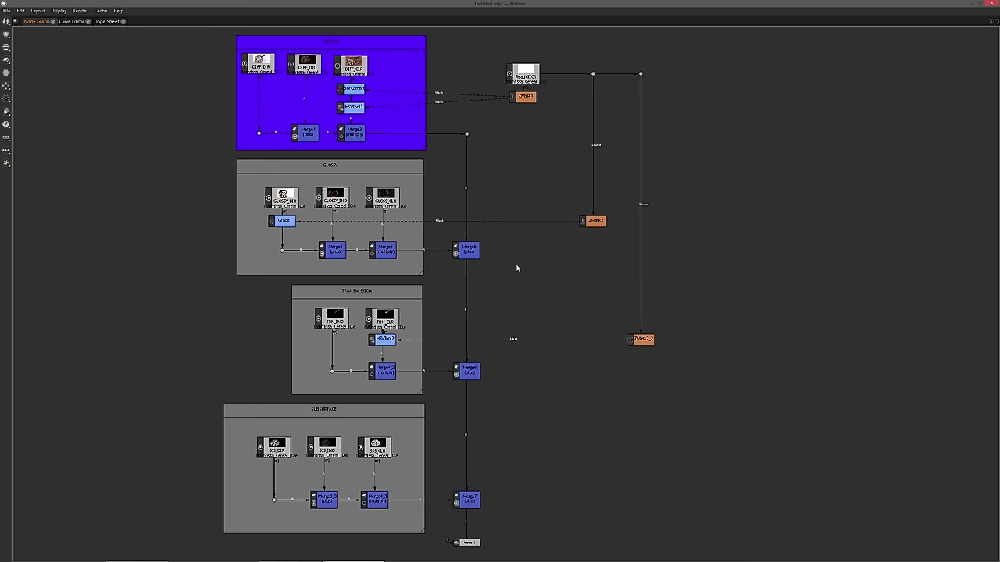
drag(508, 321, 502, 257)
drag(461, 480, 461, 503)
scroll(522, 299, up, 3)
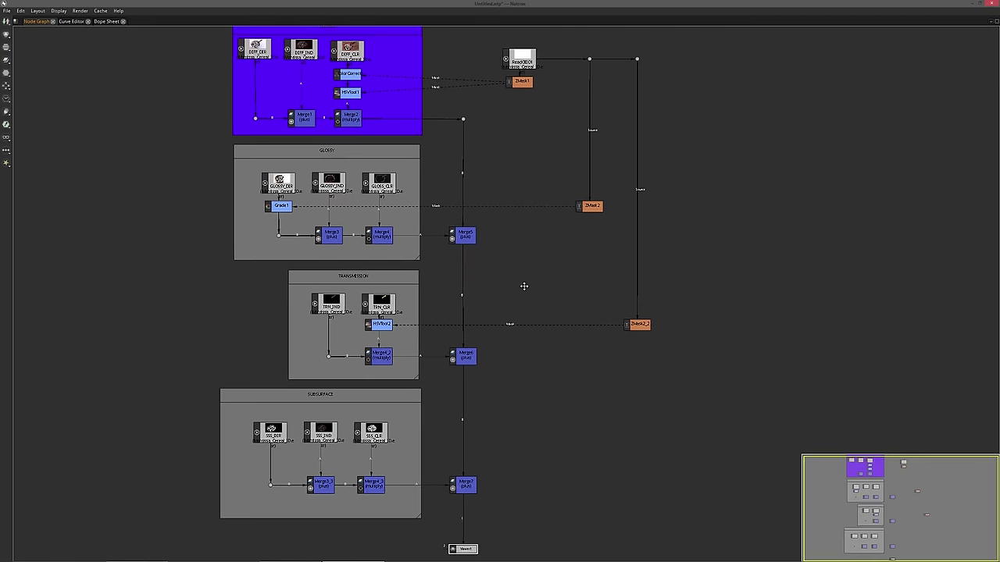